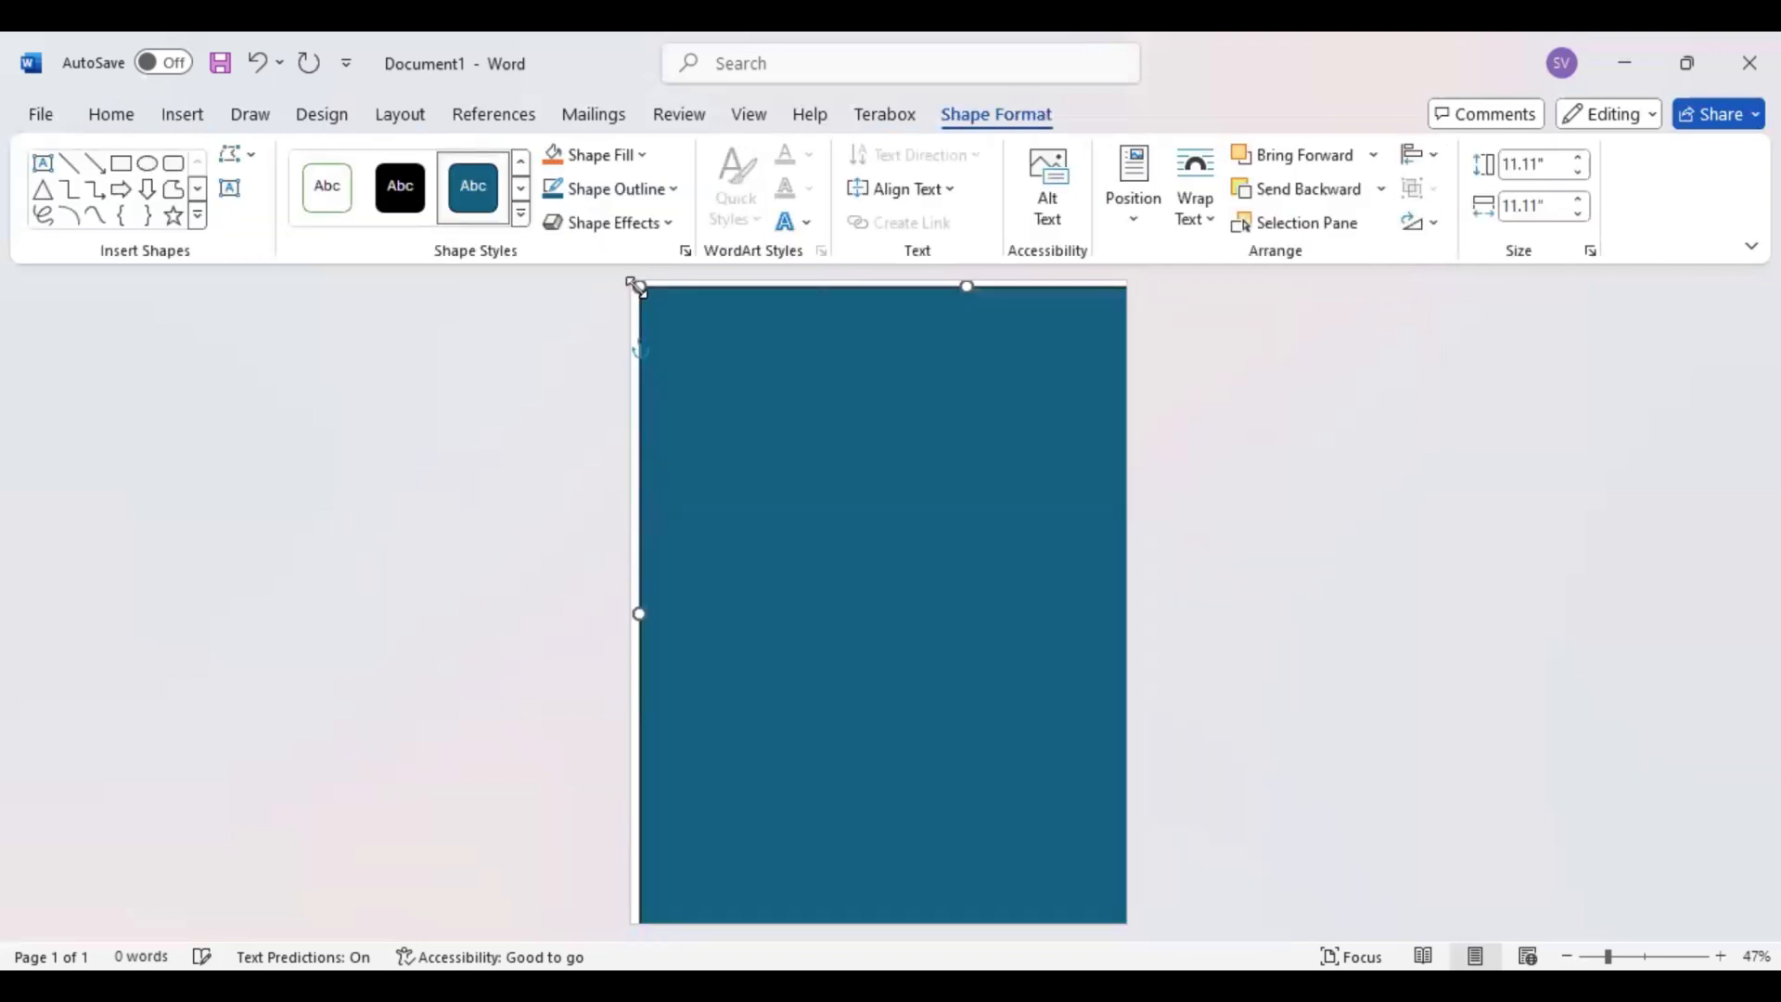
Stretch the blue rectangle until it covers the whole page and remove its outline
{"action": "left_click_drag", "start_coordinate": [638, 287], "coordinate": [617, 268]}
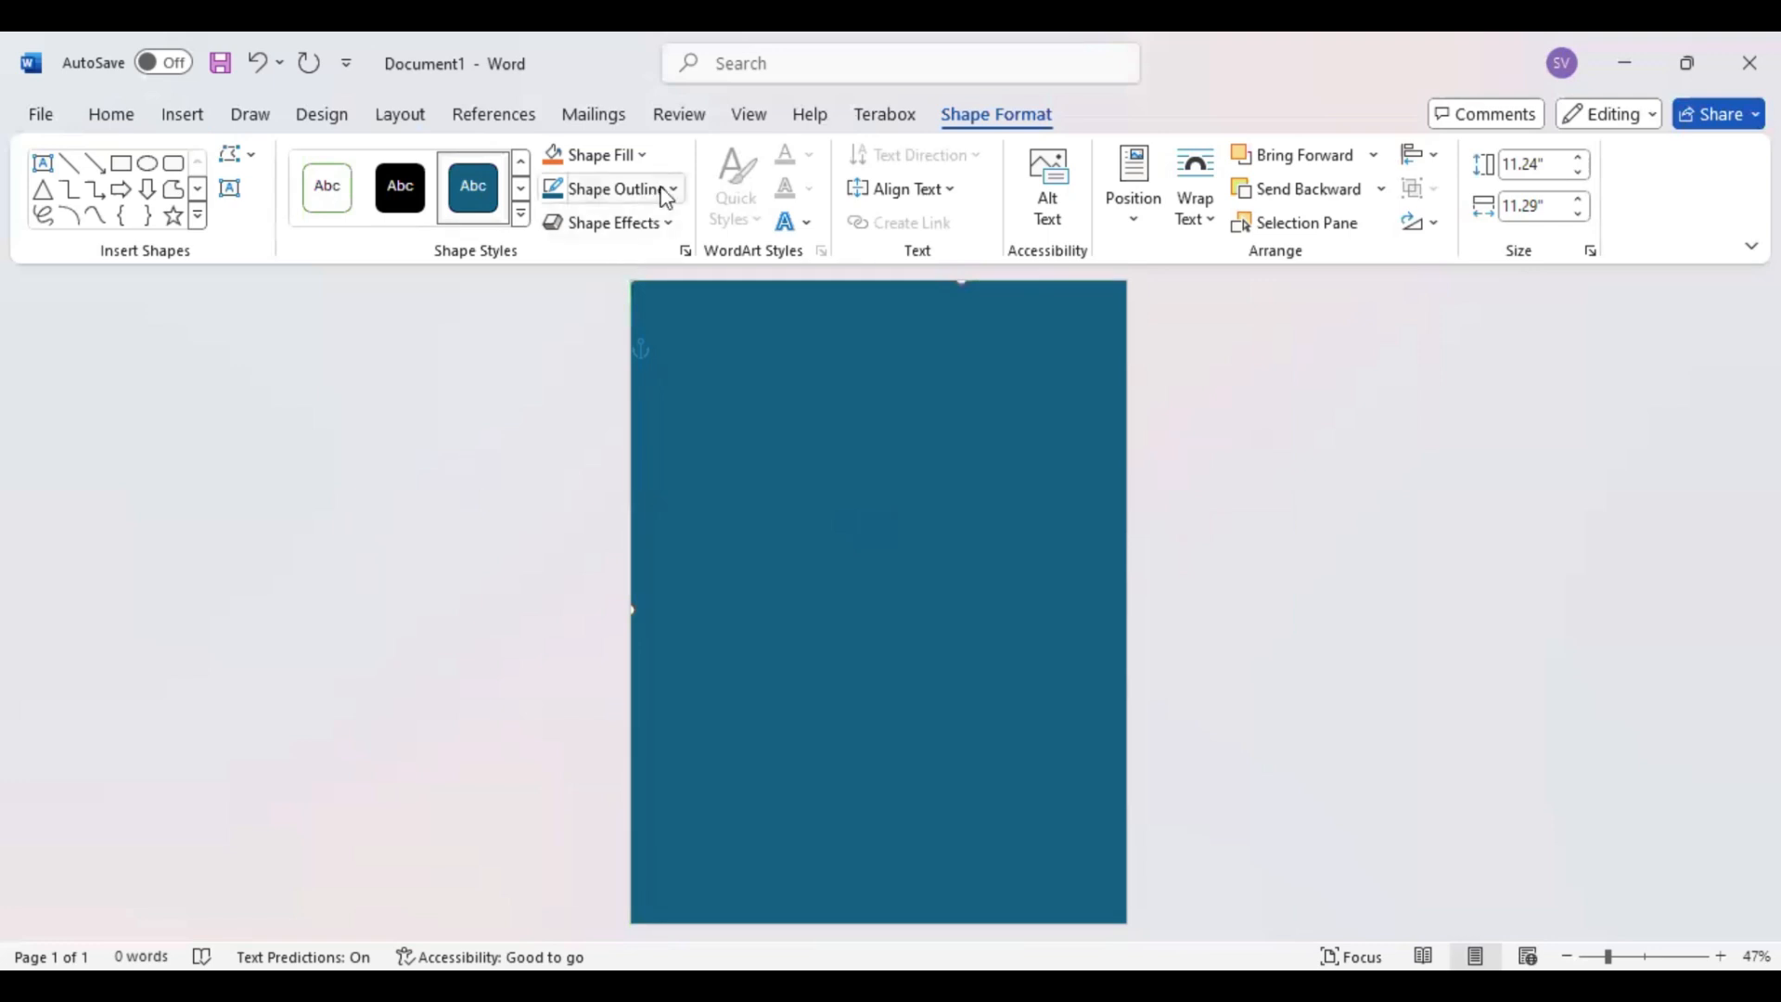
{"action": "left_click", "coordinate": [612, 188]}
{"action": "left_click", "coordinate": [848, 503]}
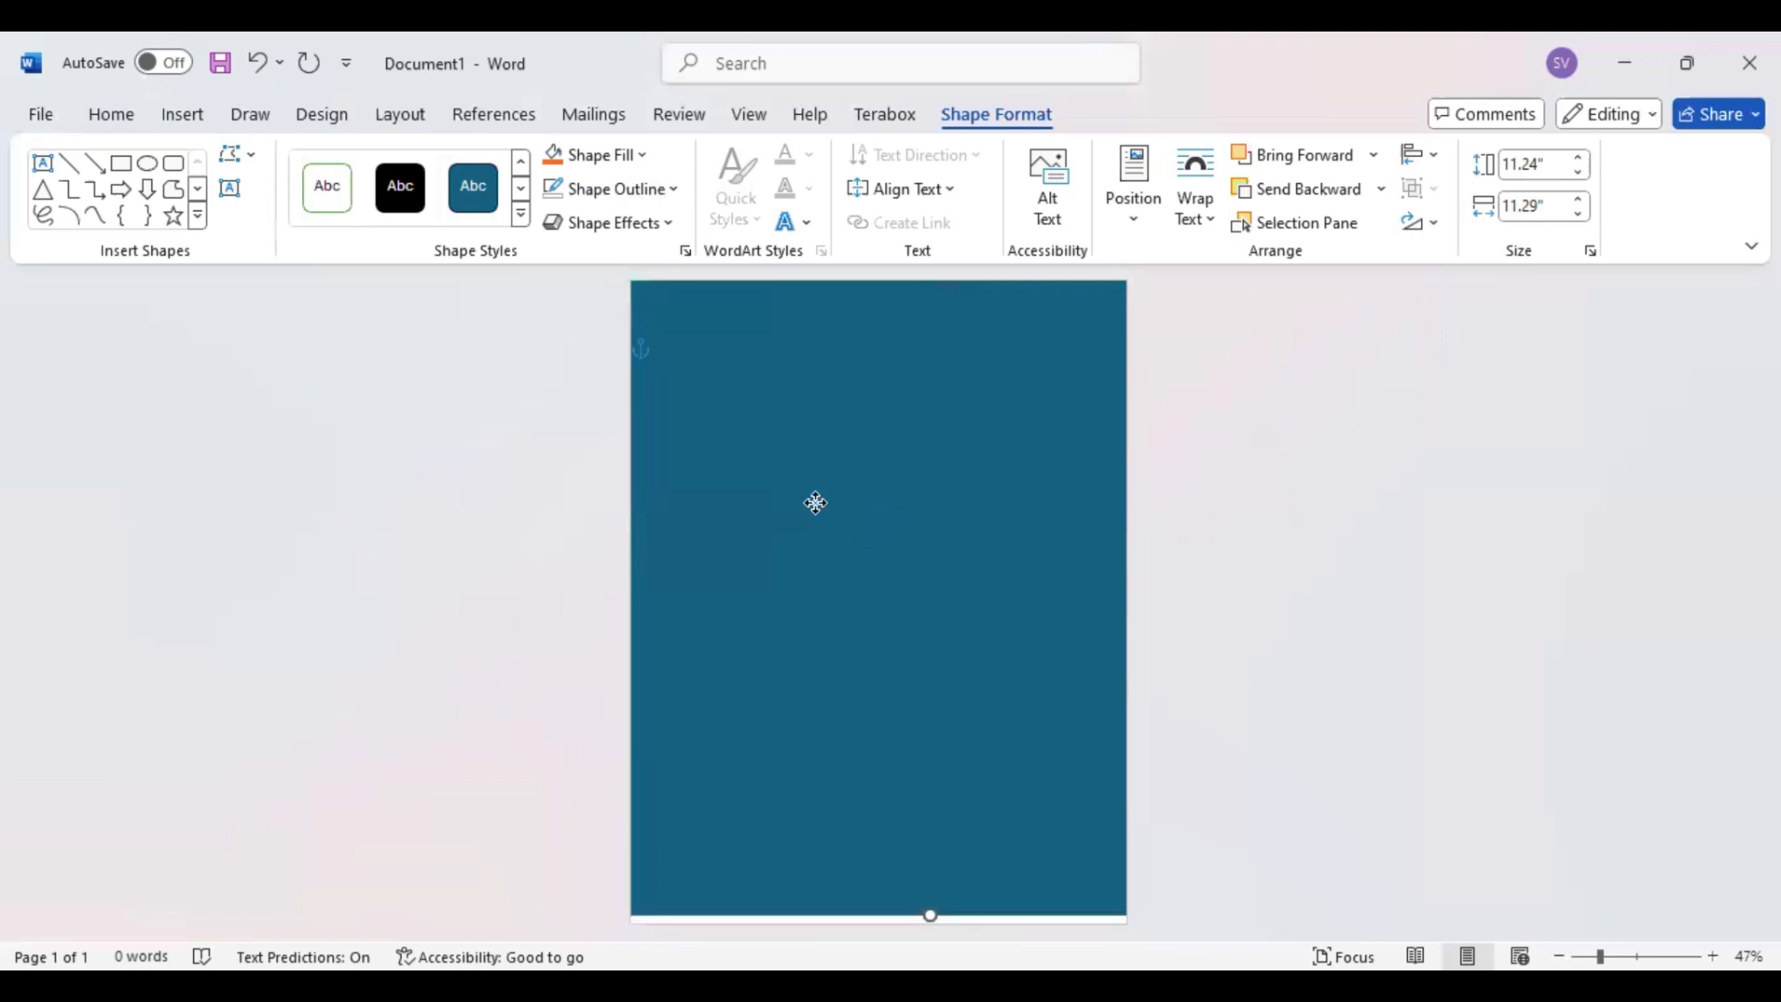
{"action": "left_click", "coordinate": [933, 923]}
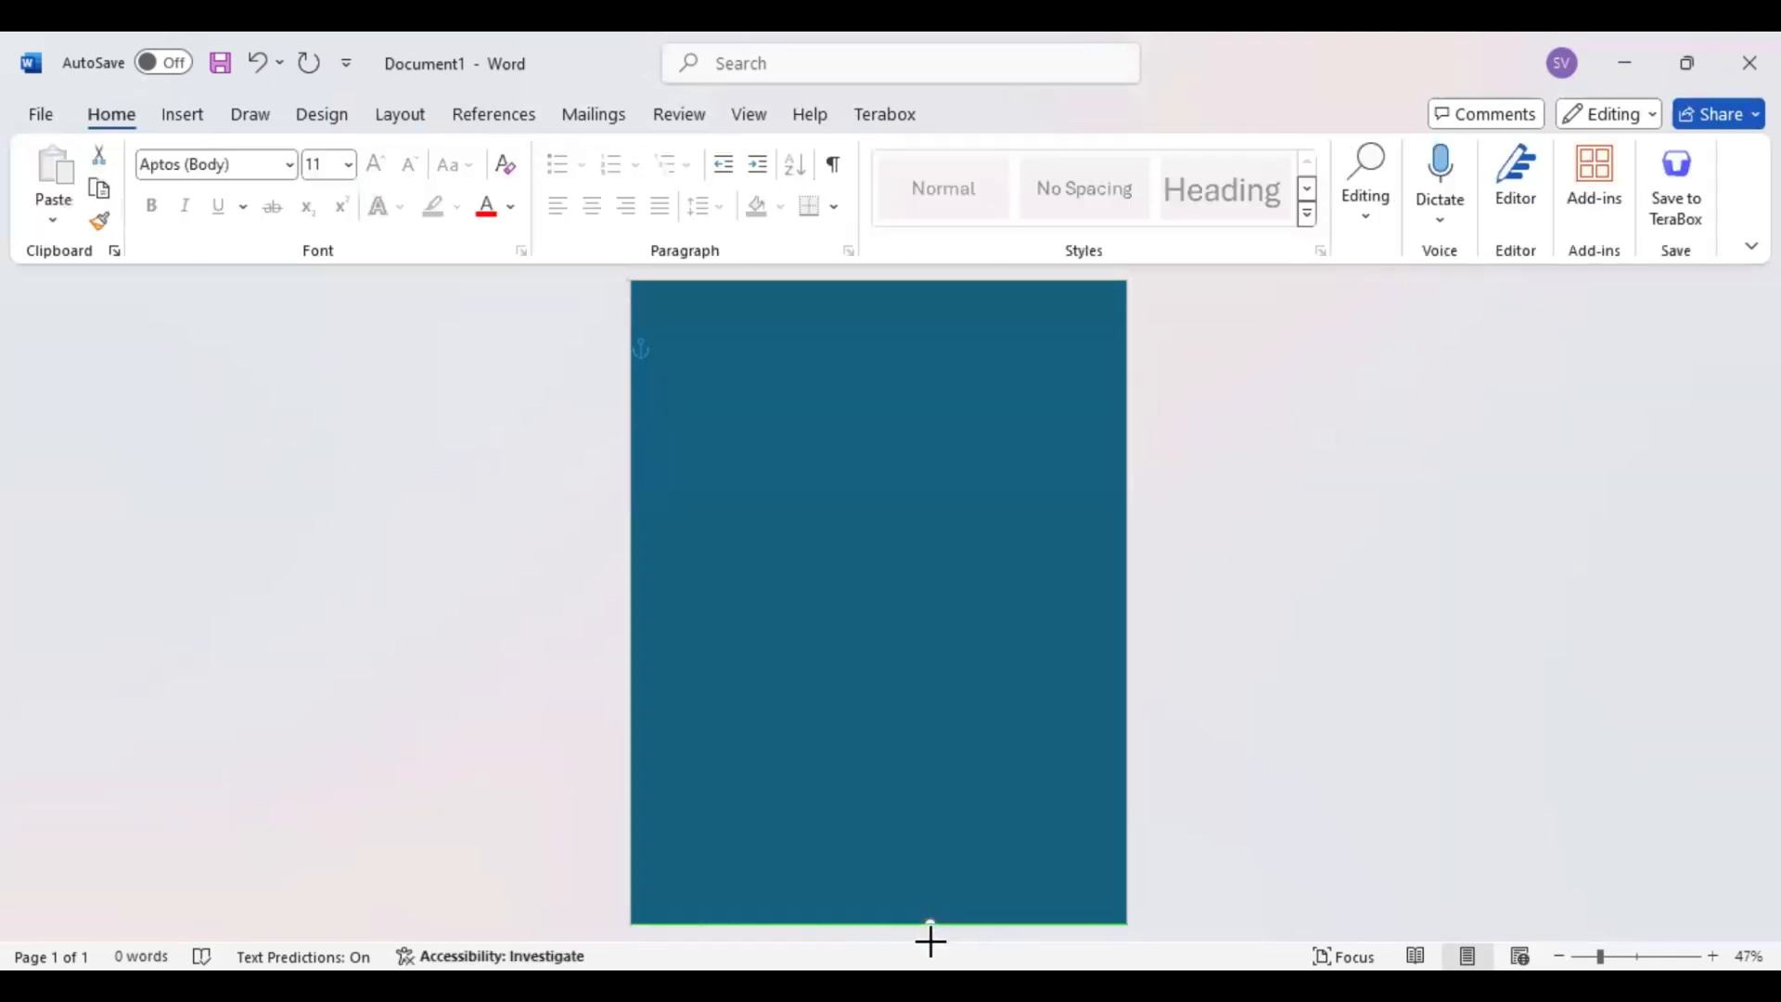
{"action": "left_click", "coordinate": [932, 936]}
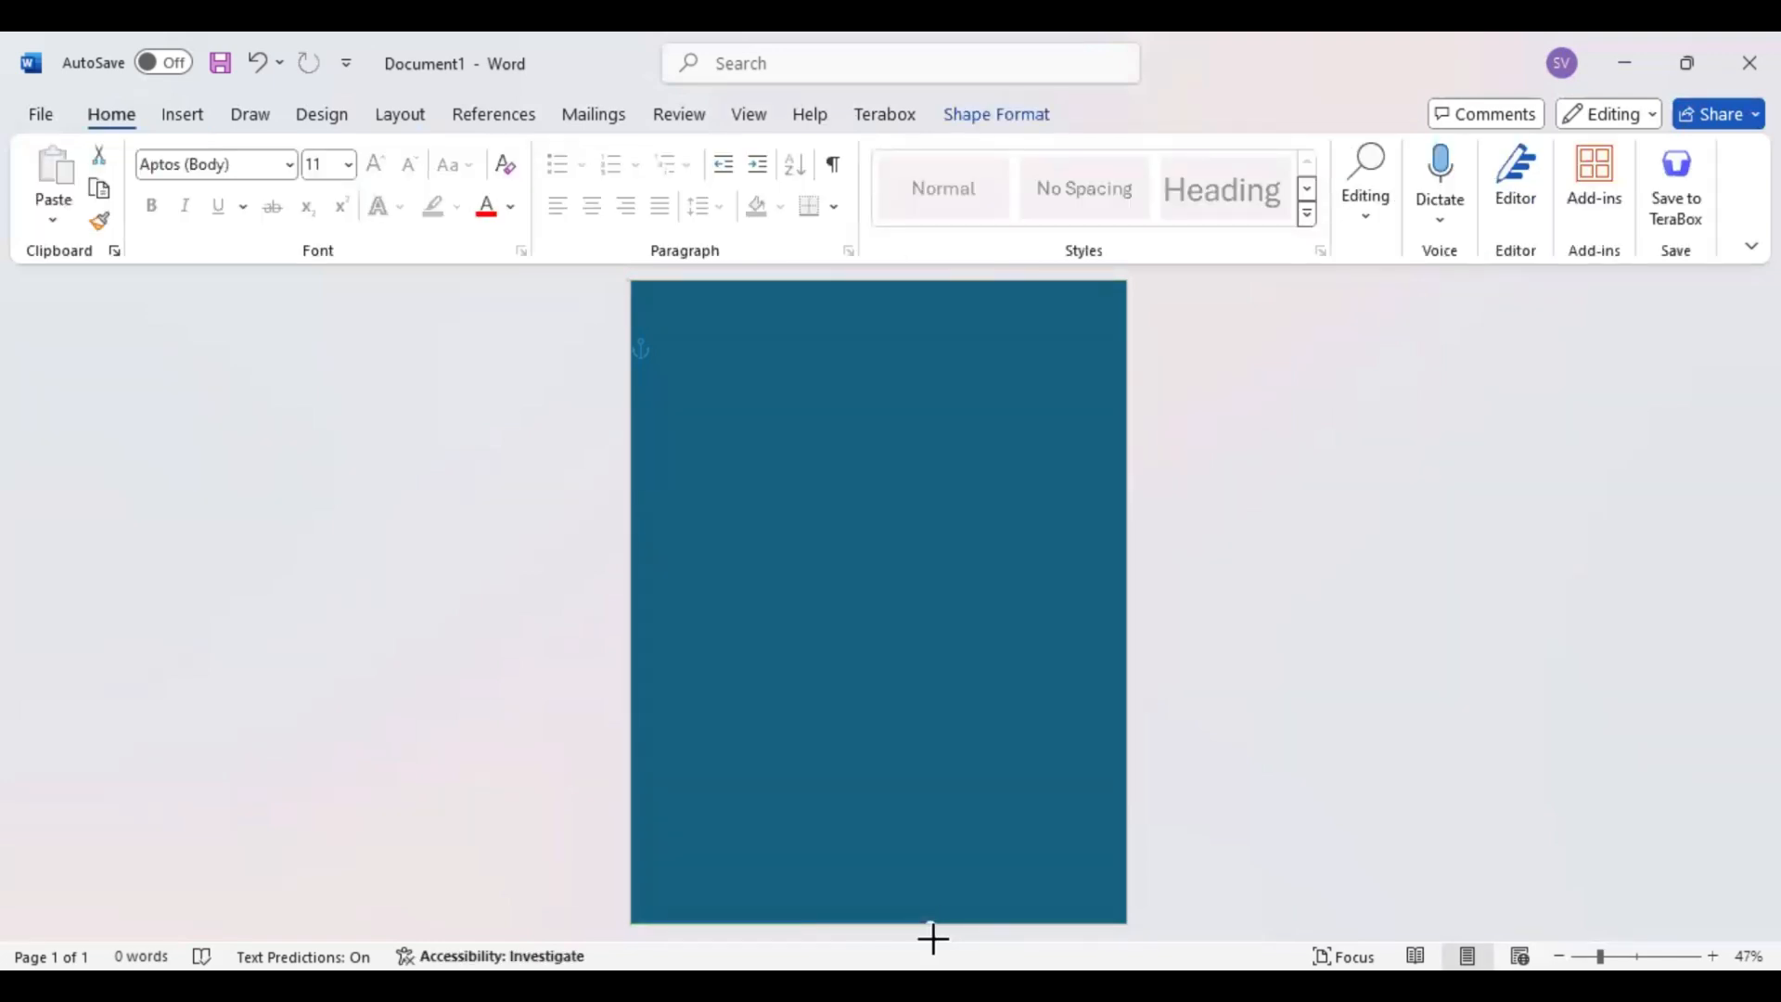
Fill the page-sized rectangle with a custom bright pinkish-red color
{"action": "left_click", "coordinate": [993, 117]}
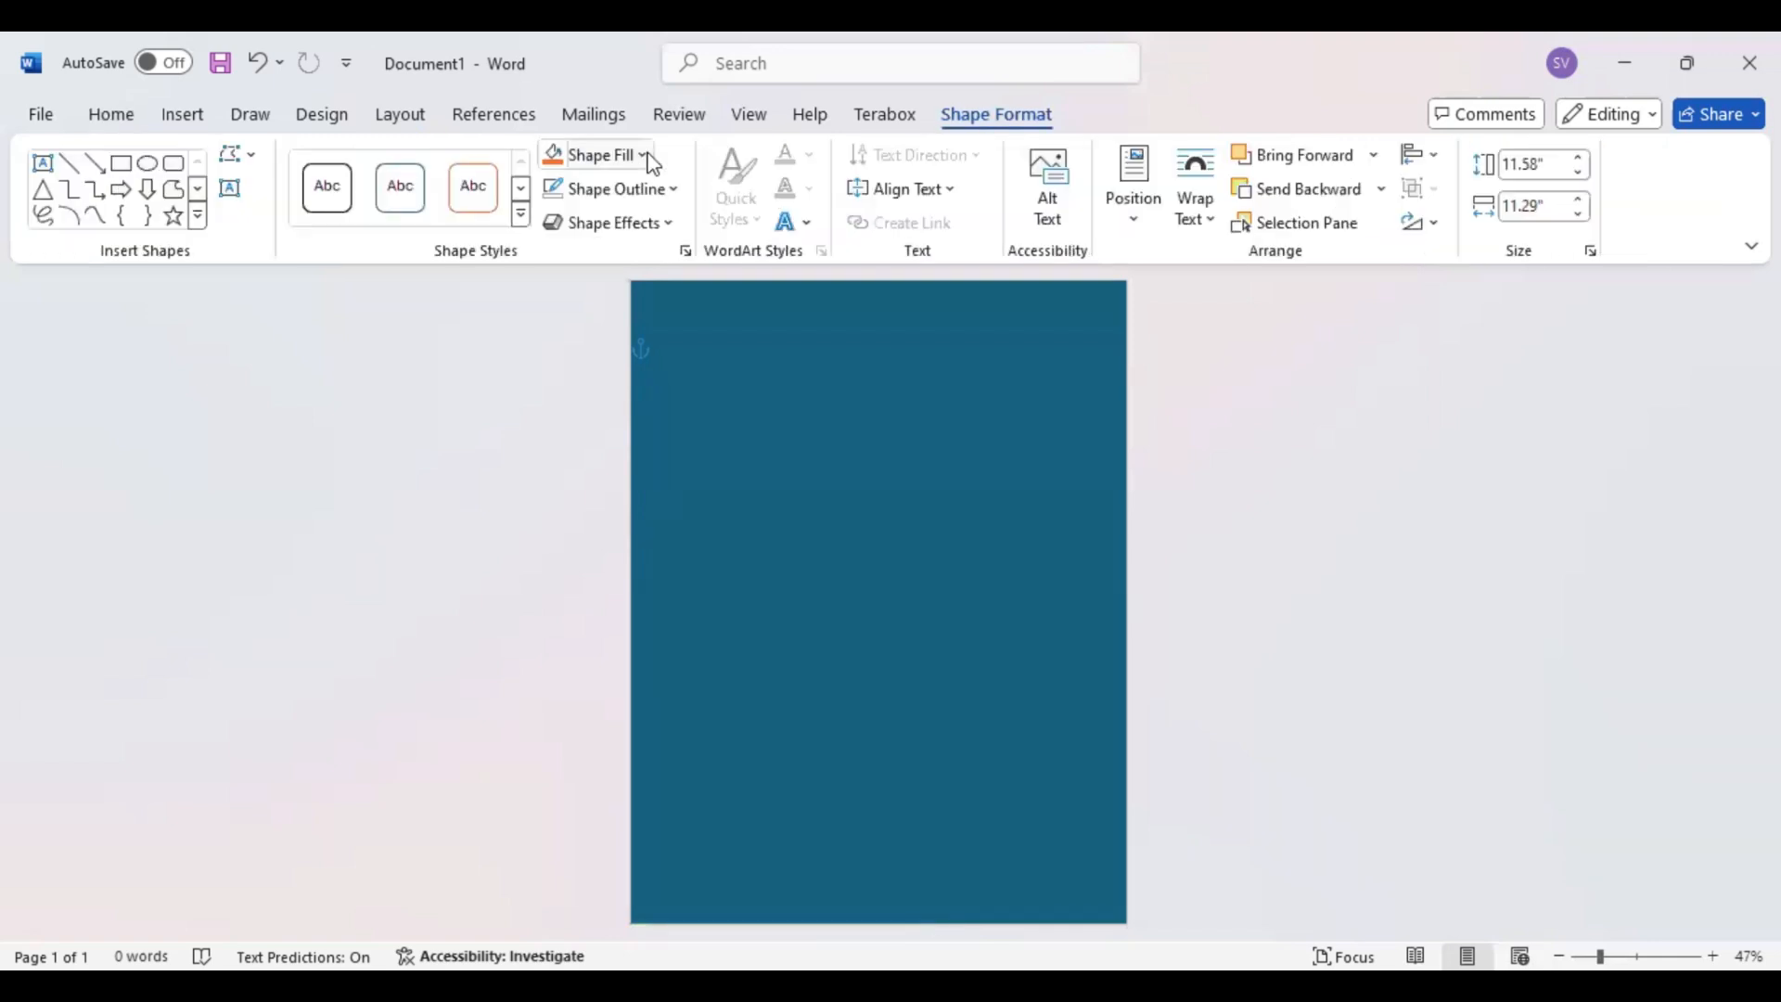
{"action": "left_click", "coordinate": [649, 157]}
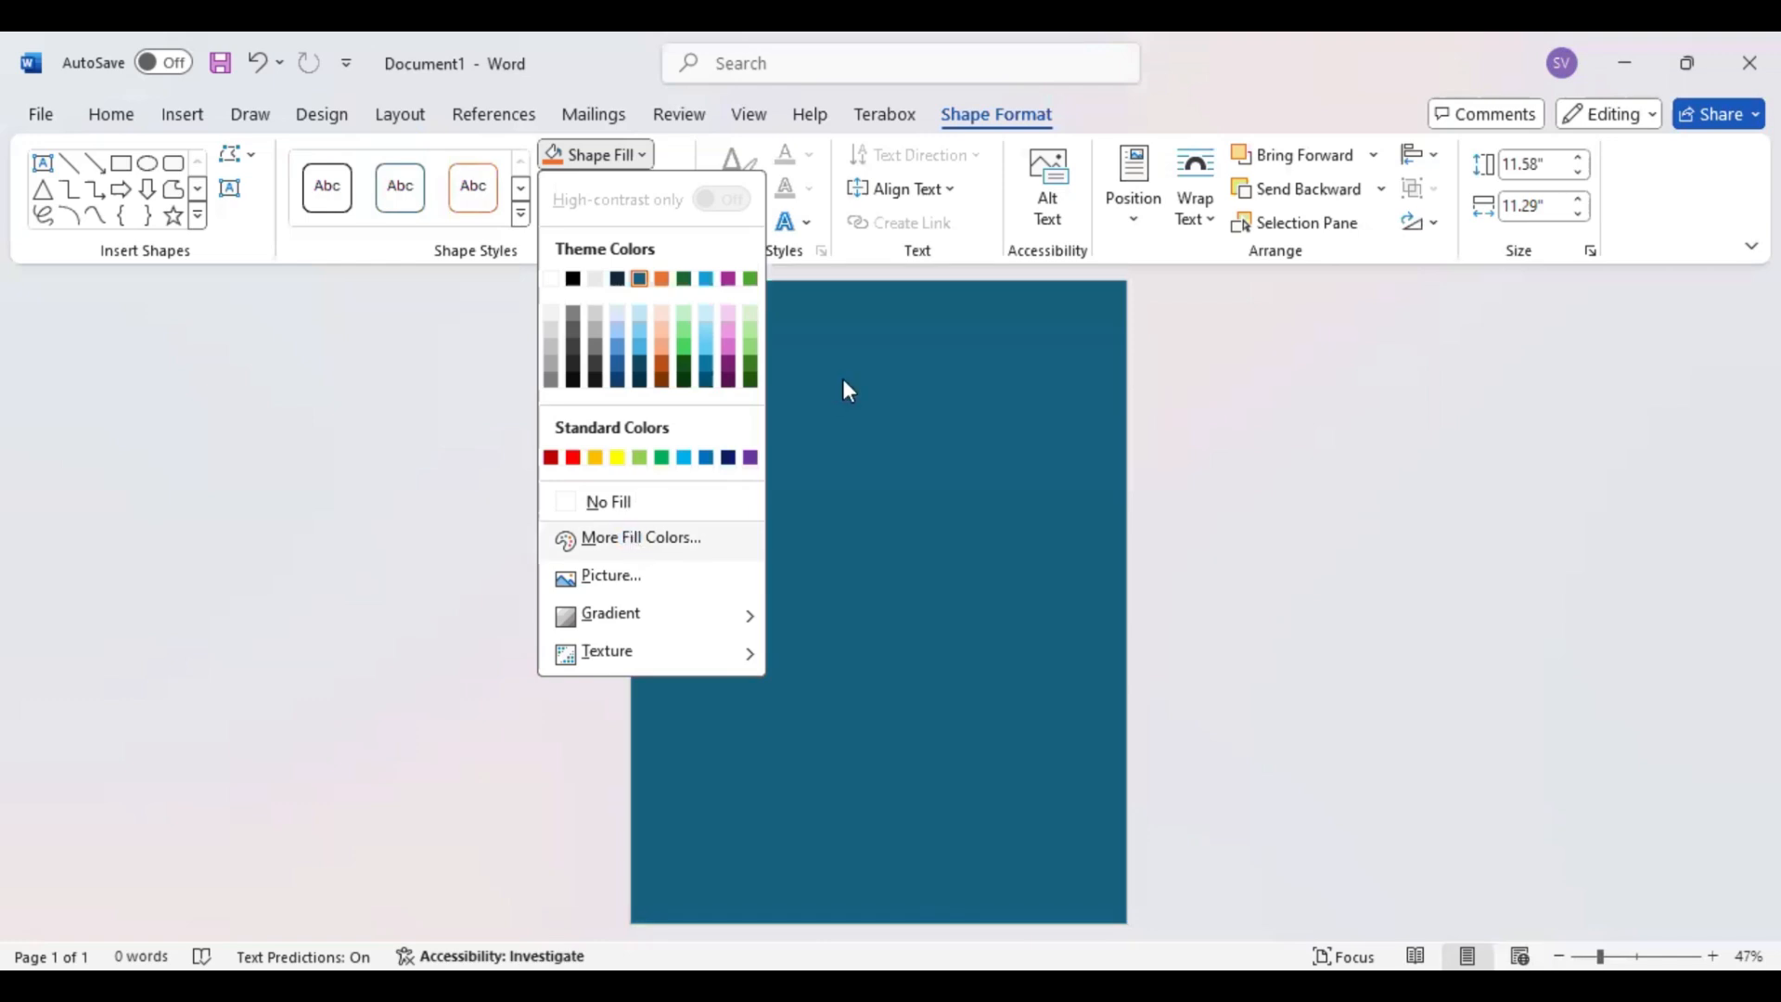
{"action": "left_click", "coordinate": [905, 366]}
{"action": "left_click_drag", "start_coordinate": [908, 363], "coordinate": [905, 366]}
{"action": "left_click", "coordinate": [906, 366]}
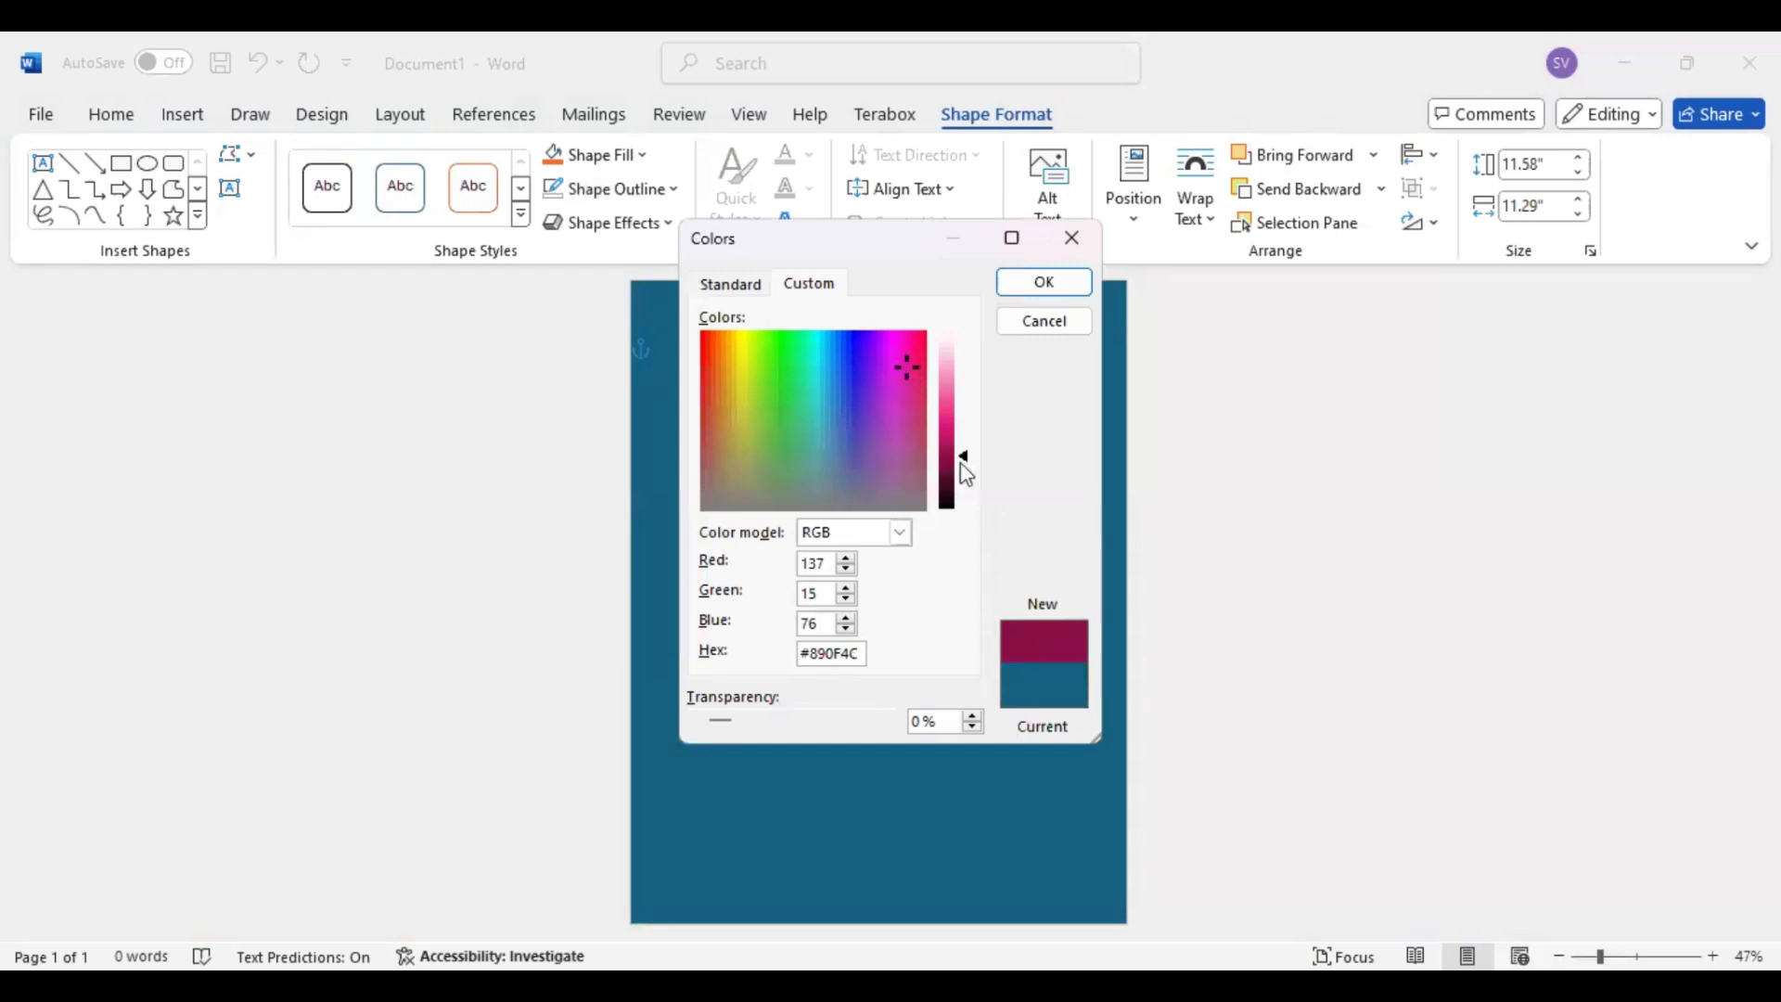
{"action": "left_click_drag", "start_coordinate": [968, 467], "coordinate": [963, 429]}
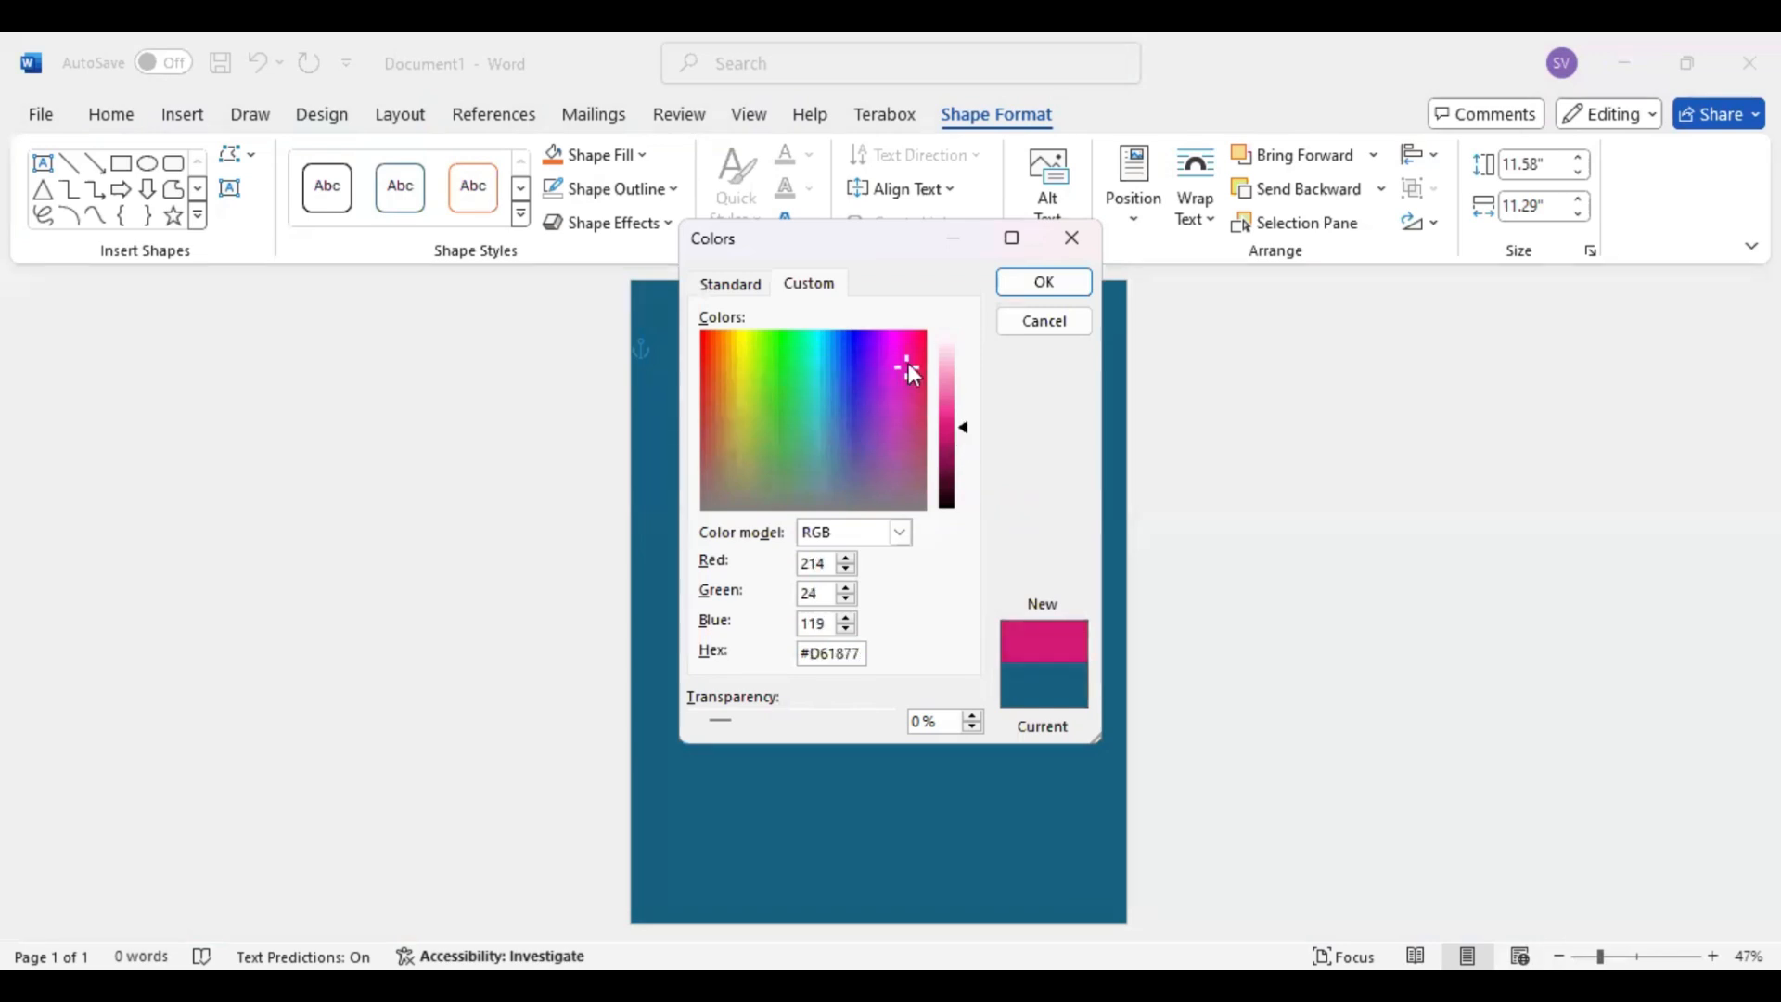
{"action": "left_click_drag", "start_coordinate": [911, 365], "coordinate": [913, 359]}
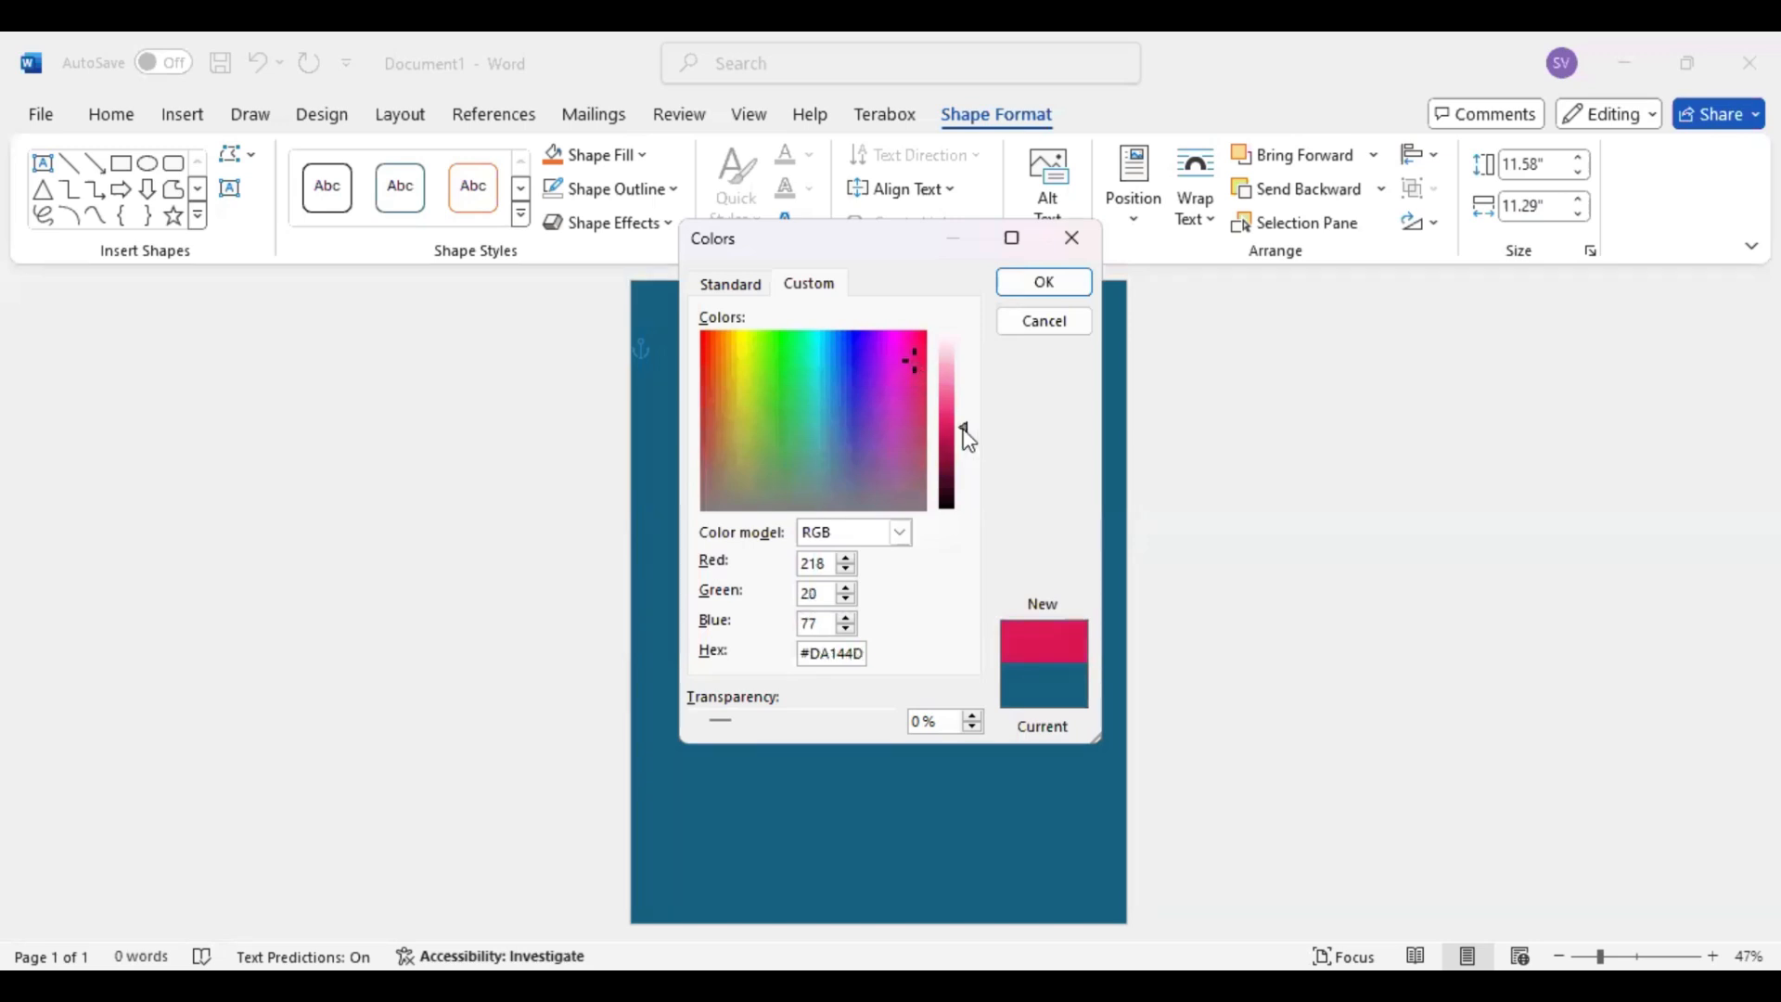
{"action": "left_click_drag", "start_coordinate": [964, 431], "coordinate": [964, 425]}
{"action": "left_click_drag", "start_coordinate": [967, 434], "coordinate": [968, 426]}
{"action": "left_click", "coordinate": [1046, 293]}
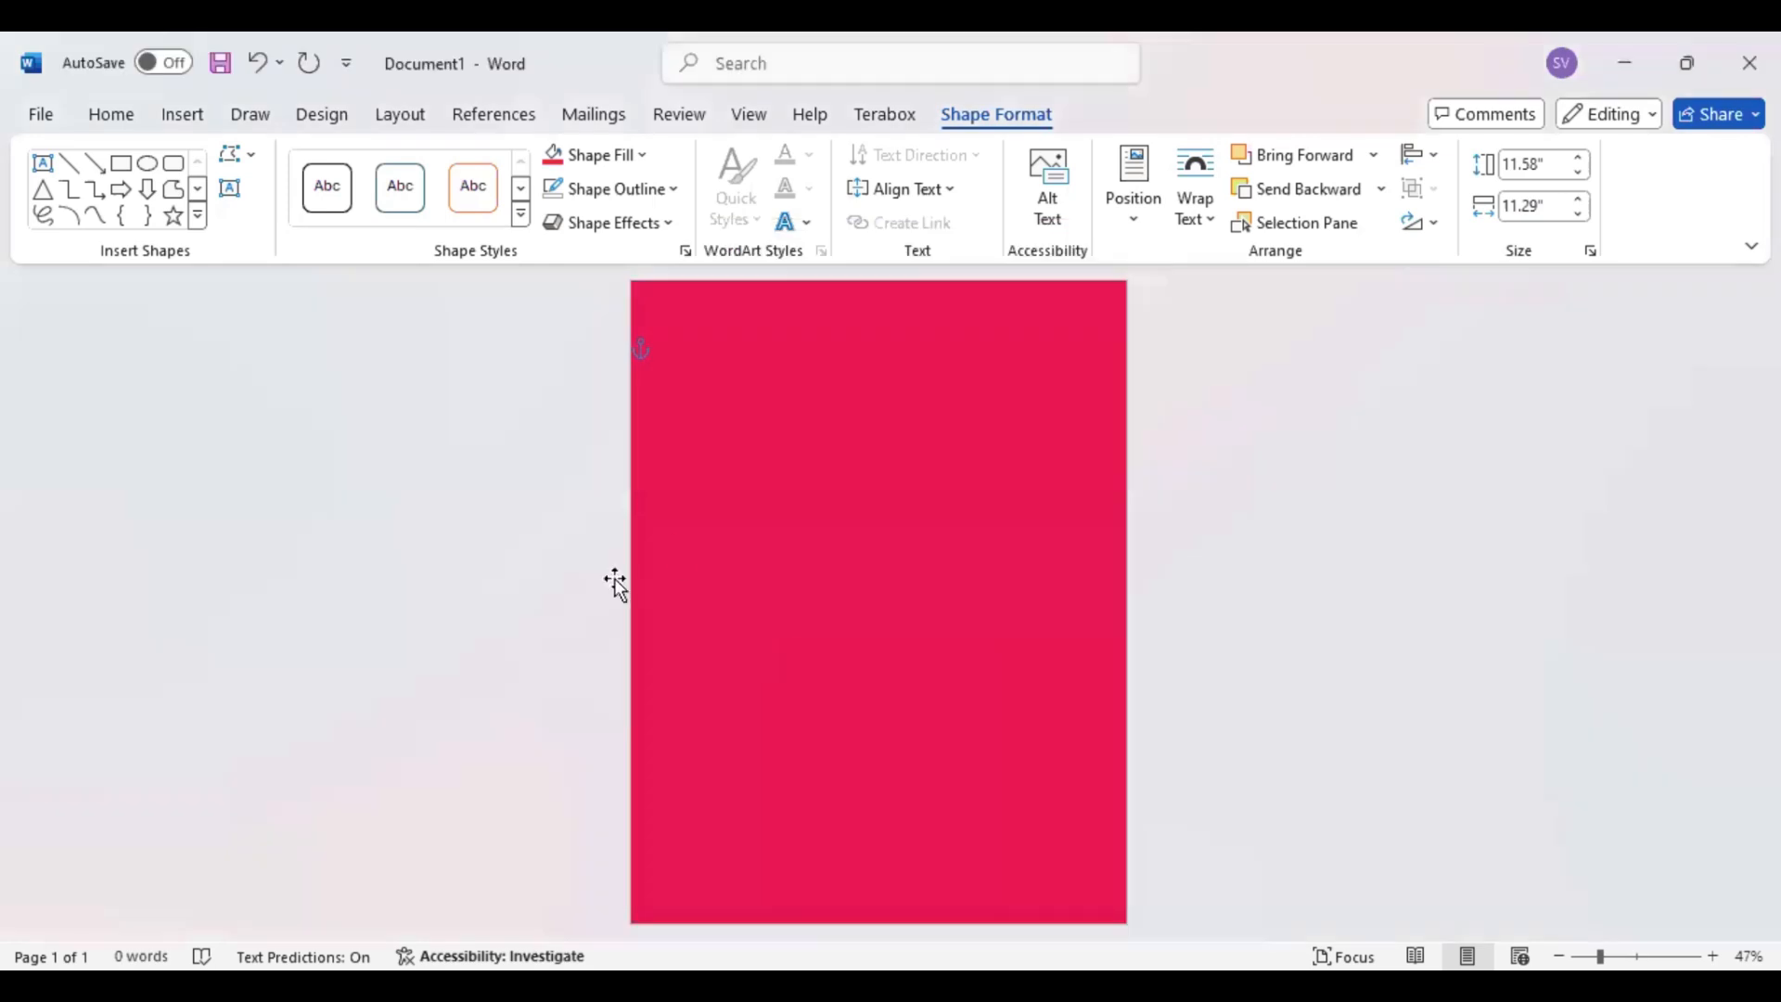
Draw a circle about 5.56" across on the lower half of the page using the flowchart Connector shape
{"action": "left_click", "coordinate": [198, 220]}
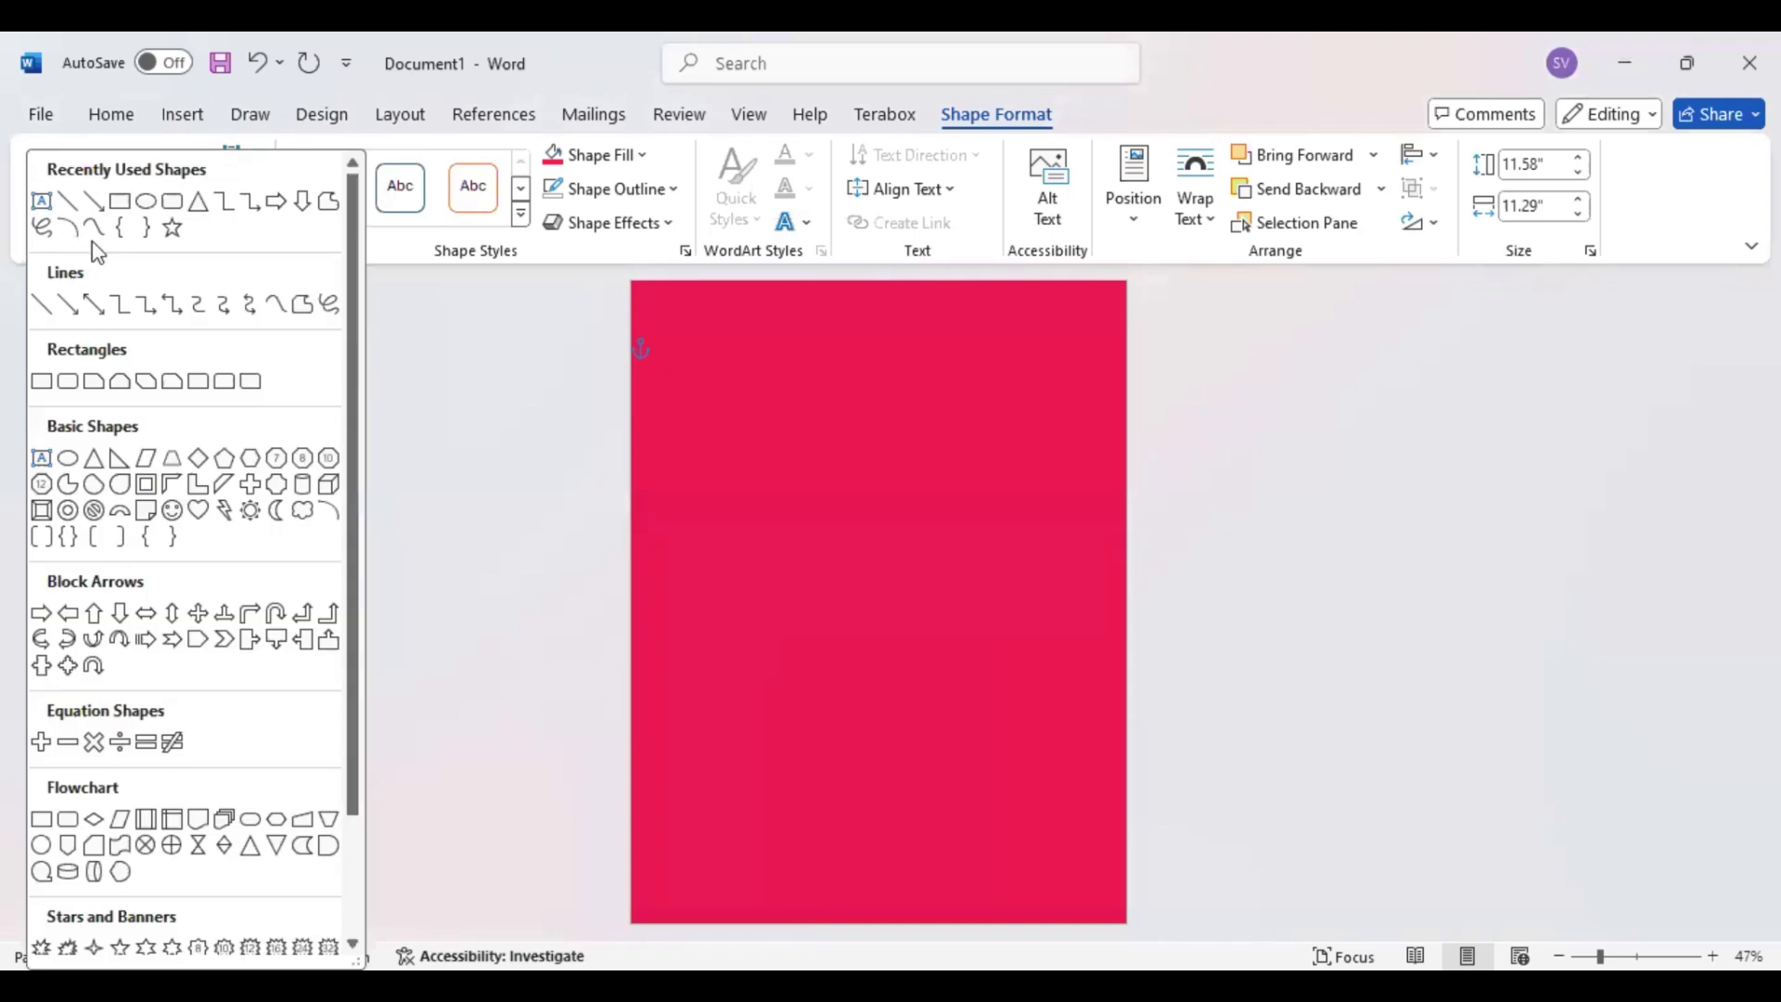
{"action": "scroll", "coordinate": [93, 761], "scroll_direction": "down", "scroll_amount": 1}
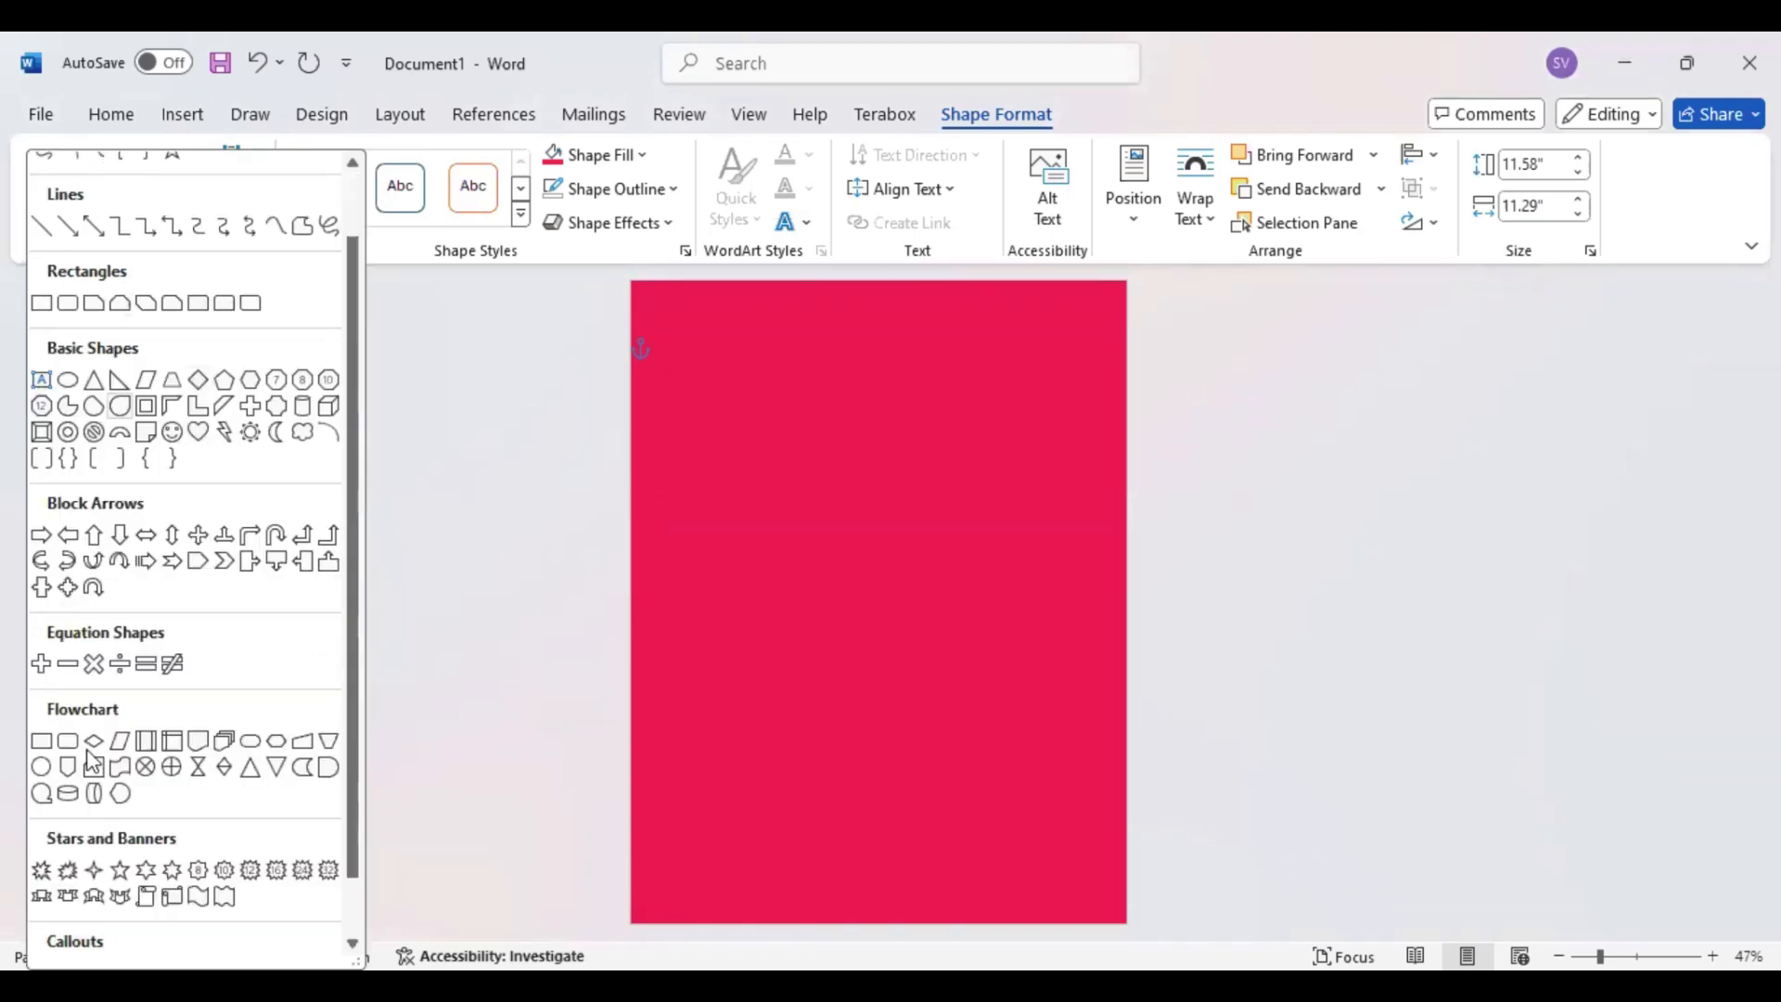
{"action": "left_click", "coordinate": [39, 767]}
{"action": "left_click", "coordinate": [796, 554]}
{"action": "left_click_drag", "start_coordinate": [1074, 868], "coordinate": [1079, 879]}
{"action": "mouse_move", "coordinate": [927, 707]}
{"action": "left_mouse_down"}
{"action": "mouse_move", "coordinate": [842, 699]}
{"action": "mouse_move", "coordinate": [862, 707]}
{"action": "left_mouse_up"}
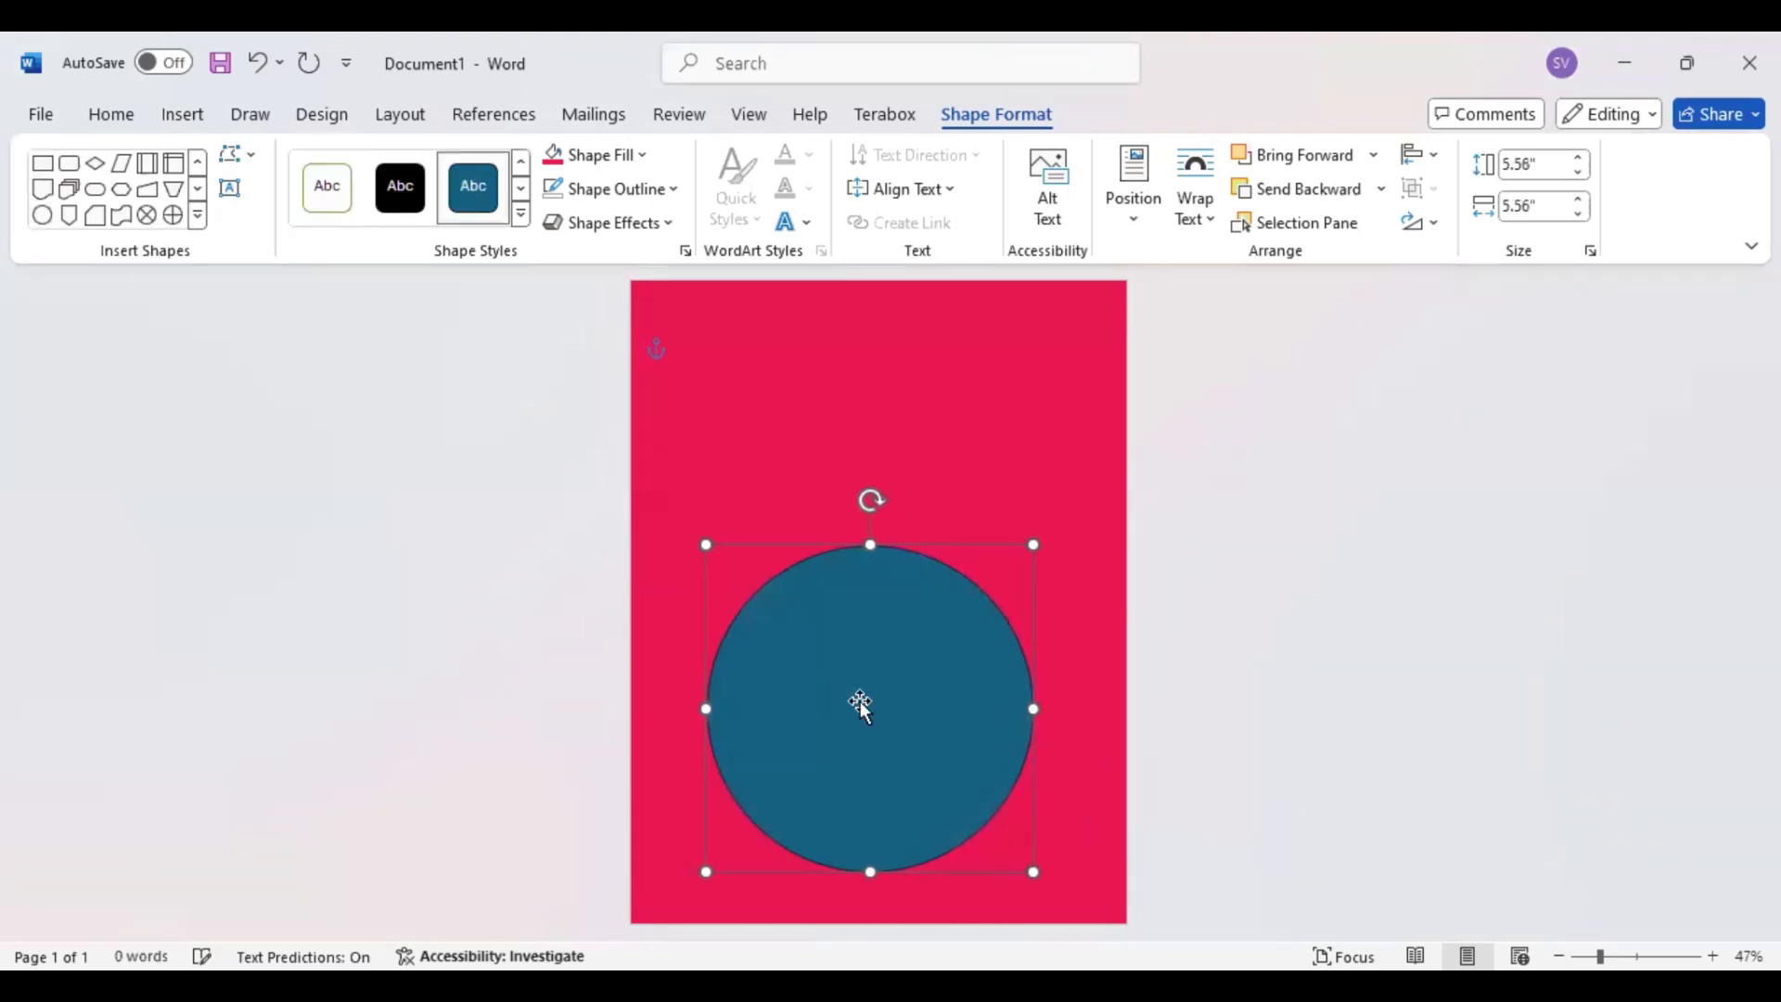
Enlarge the circle to about 6.76" and position it against the bottom edge of the page
{"action": "left_click_drag", "start_coordinate": [1033, 870], "coordinate": [1079, 904]}
{"action": "left_click_drag", "start_coordinate": [922, 760], "coordinate": [899, 758]}
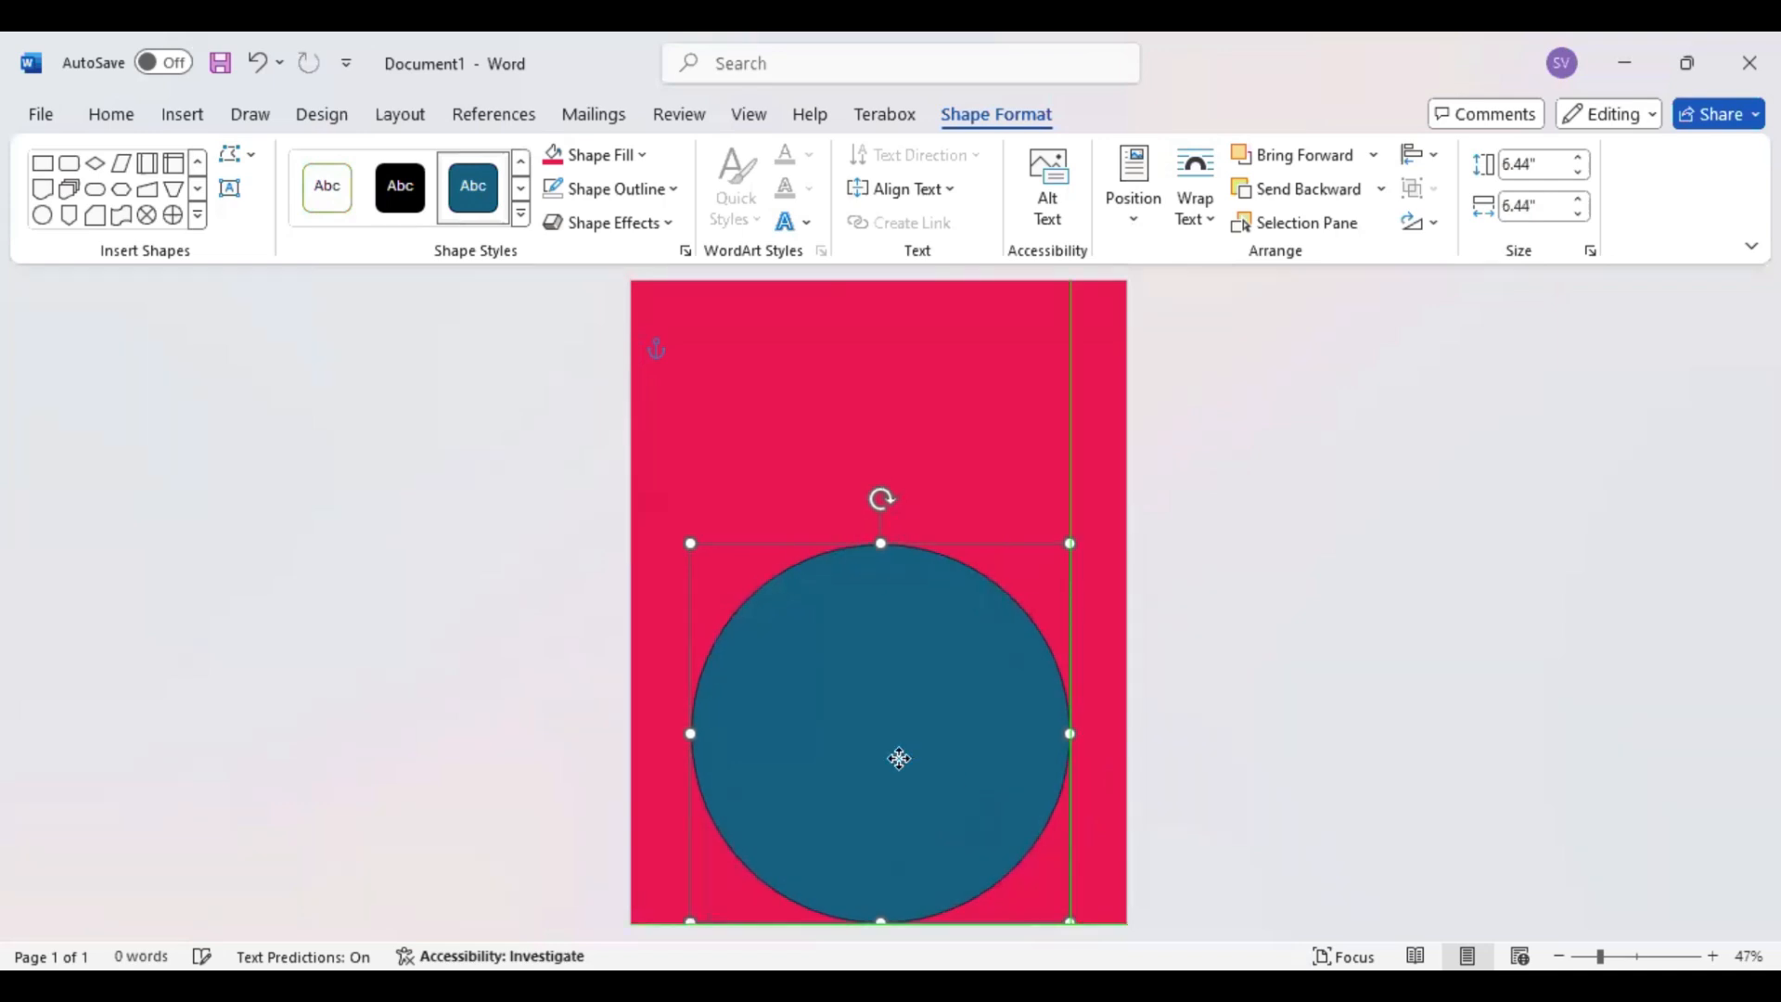
{"action": "left_click_drag", "start_coordinate": [690, 543], "coordinate": [680, 525]}
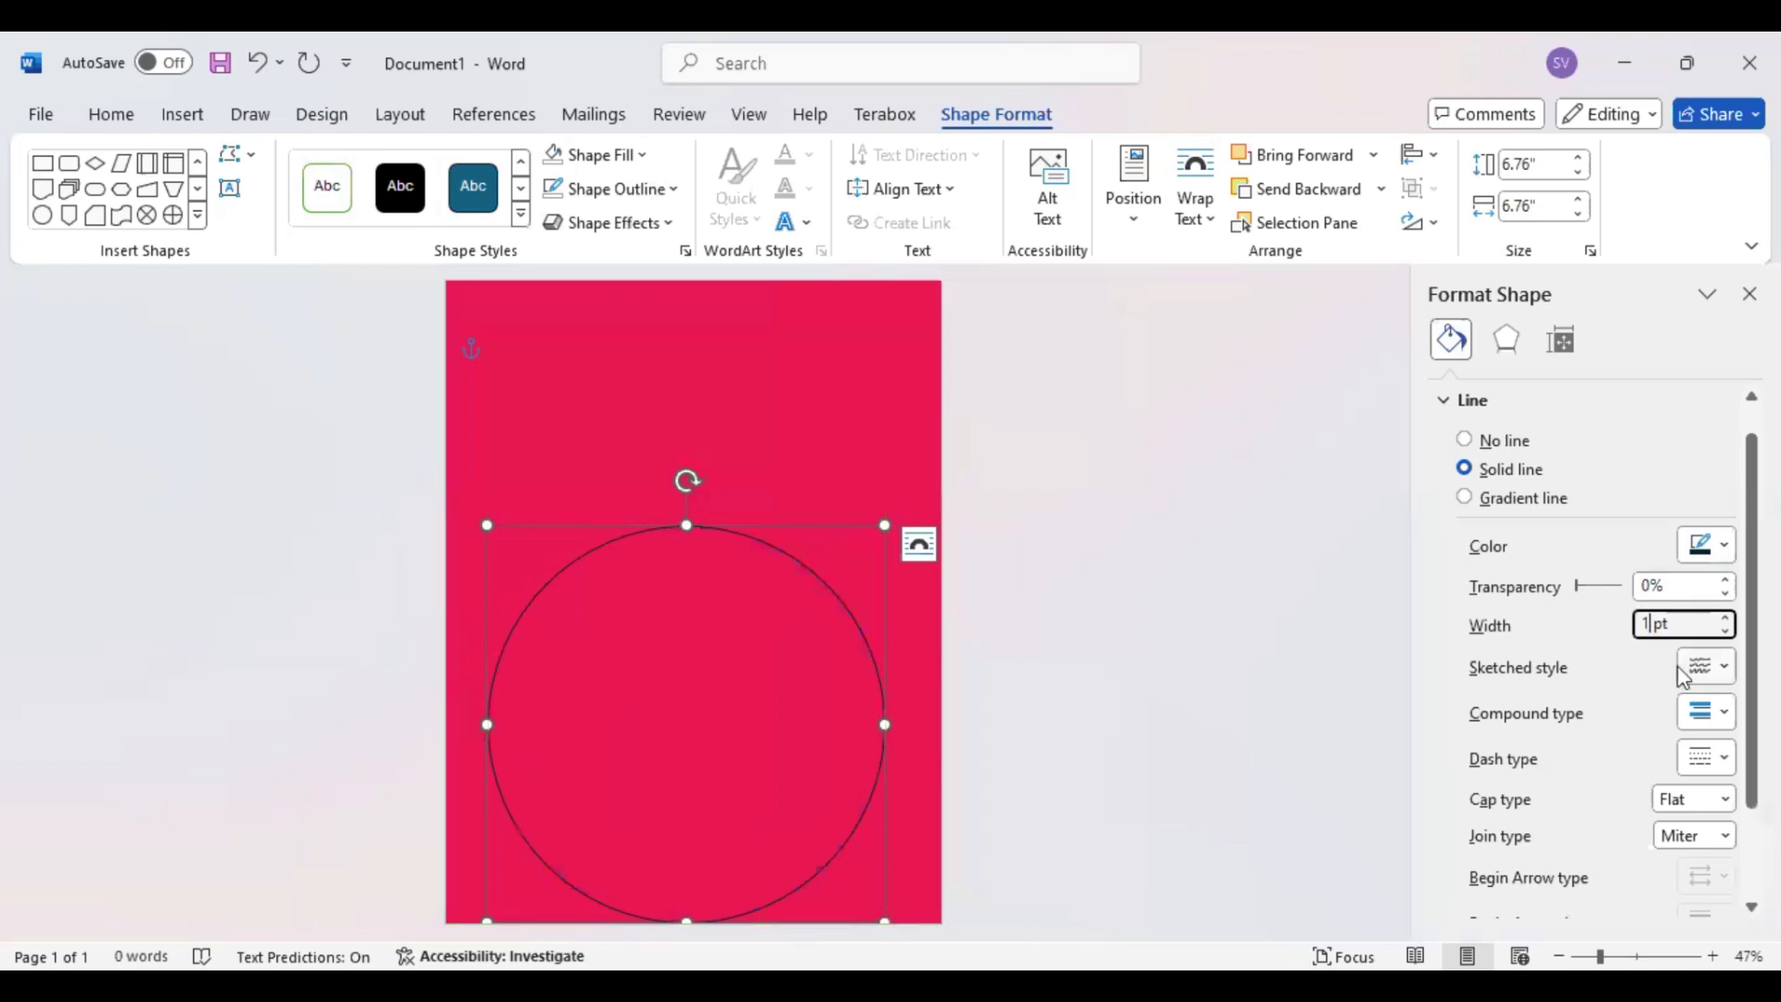
Set the circle's outline width to 50 pt and center it horizontally with its lower part running off the page
{"action": "key", "text": "BackSpace"}
{"action": "type", "text": "50"}
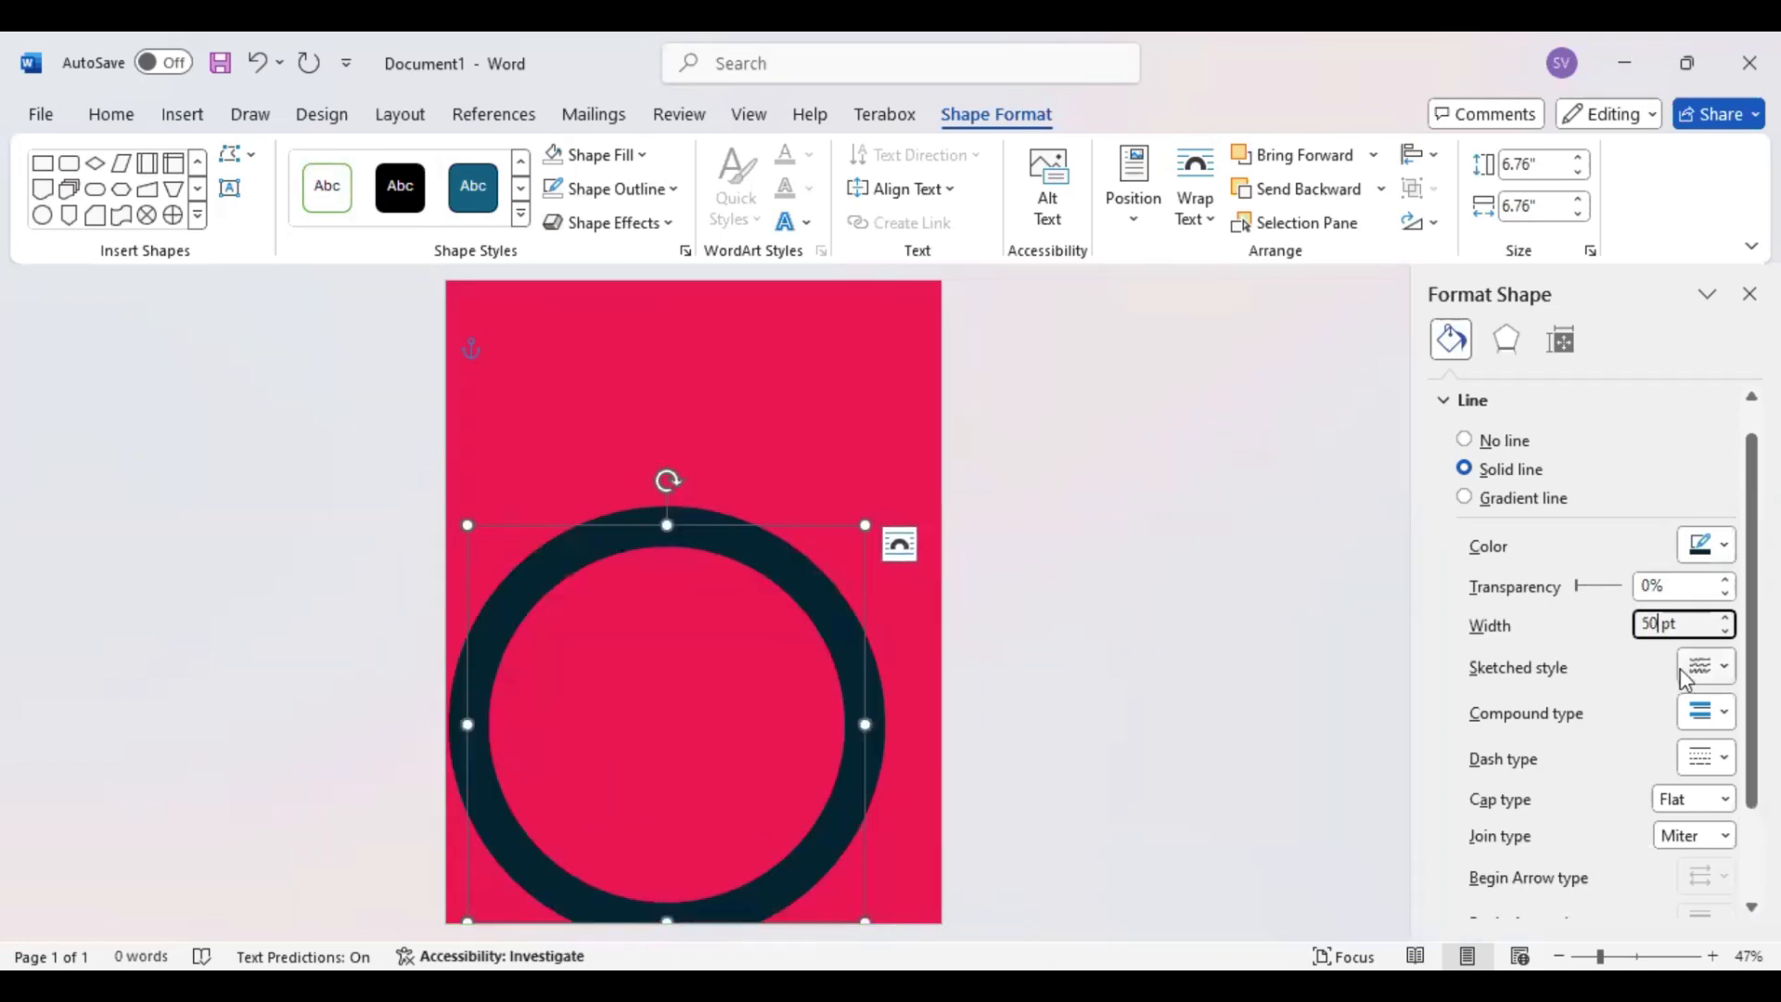
{"action": "left_click_drag", "start_coordinate": [831, 616], "coordinate": [857, 622]}
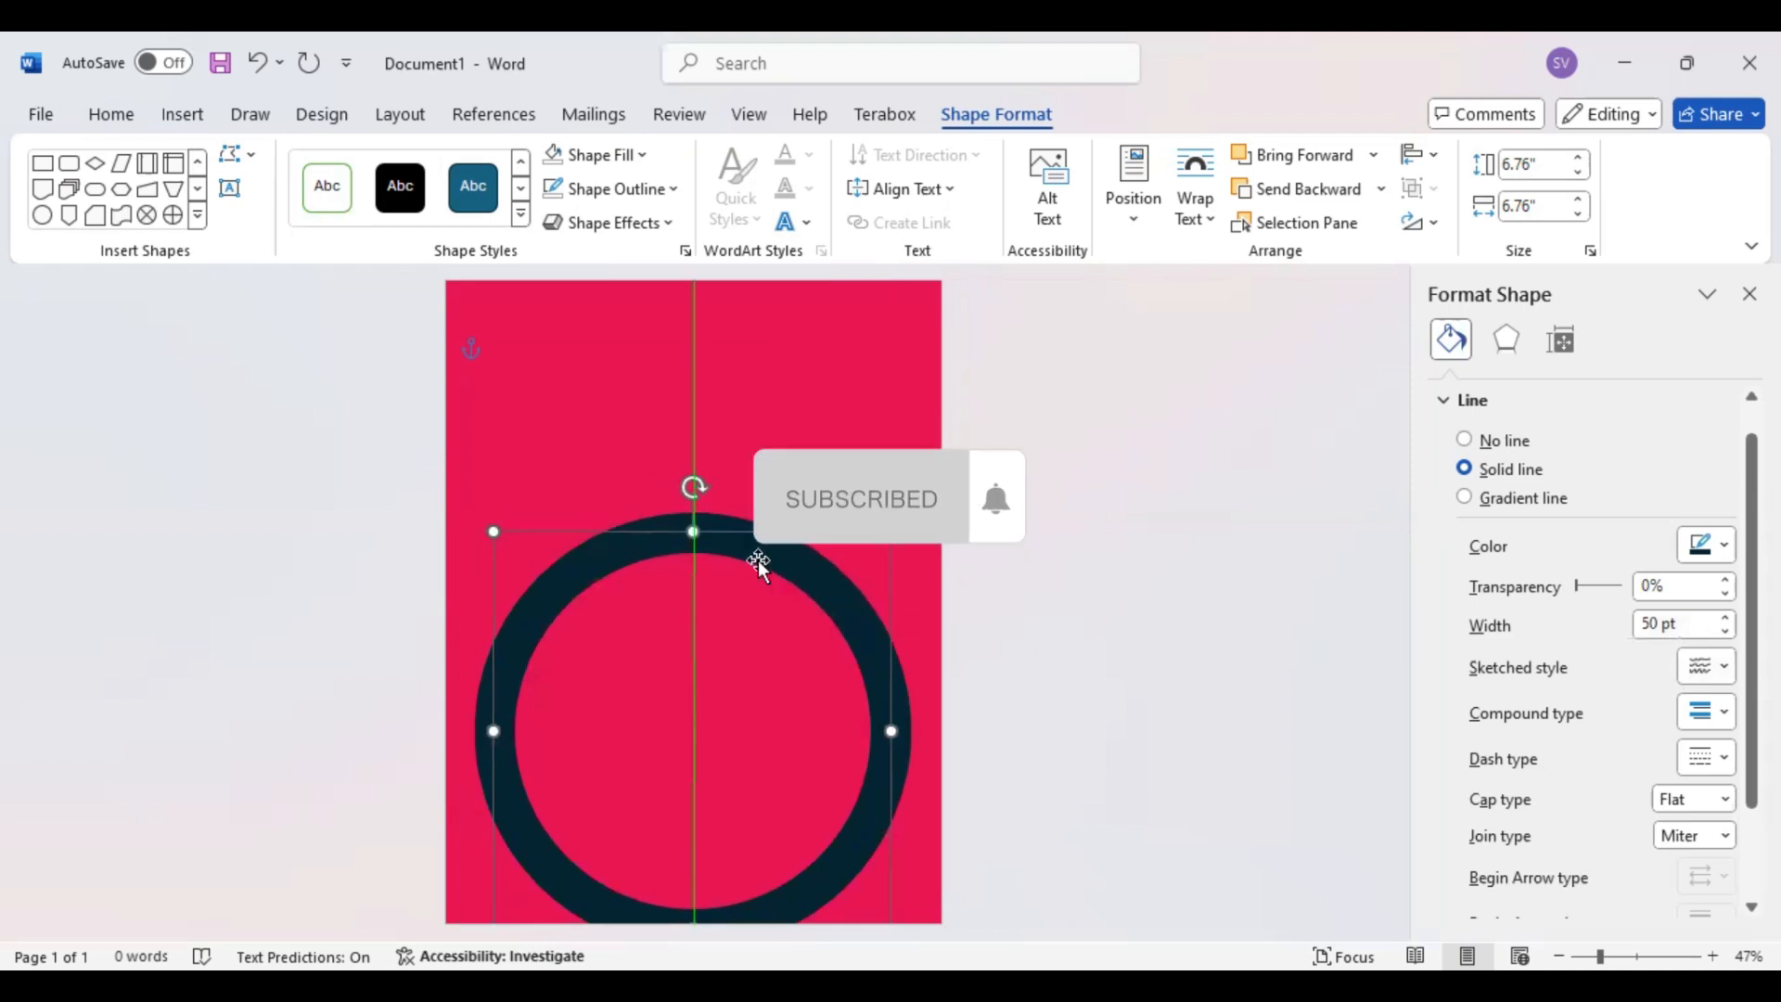
{"action": "left_click_drag", "start_coordinate": [759, 560], "coordinate": [760, 630]}
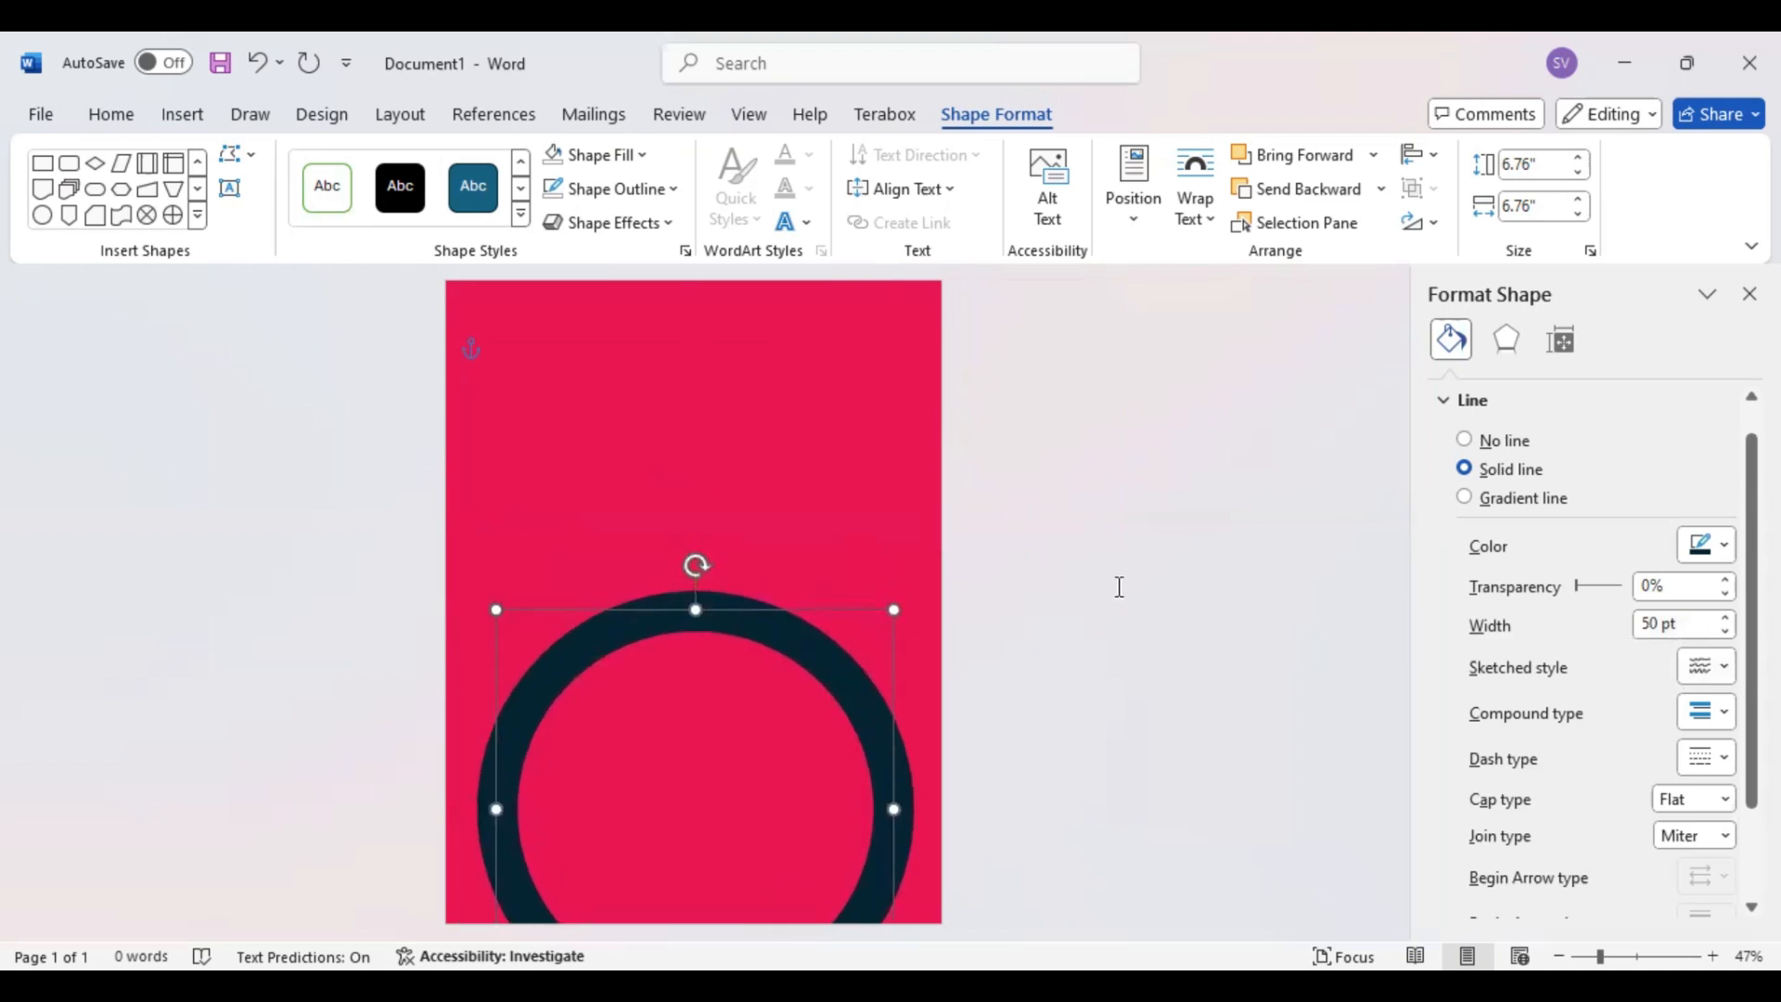
{"action": "key", "text": "Left"}
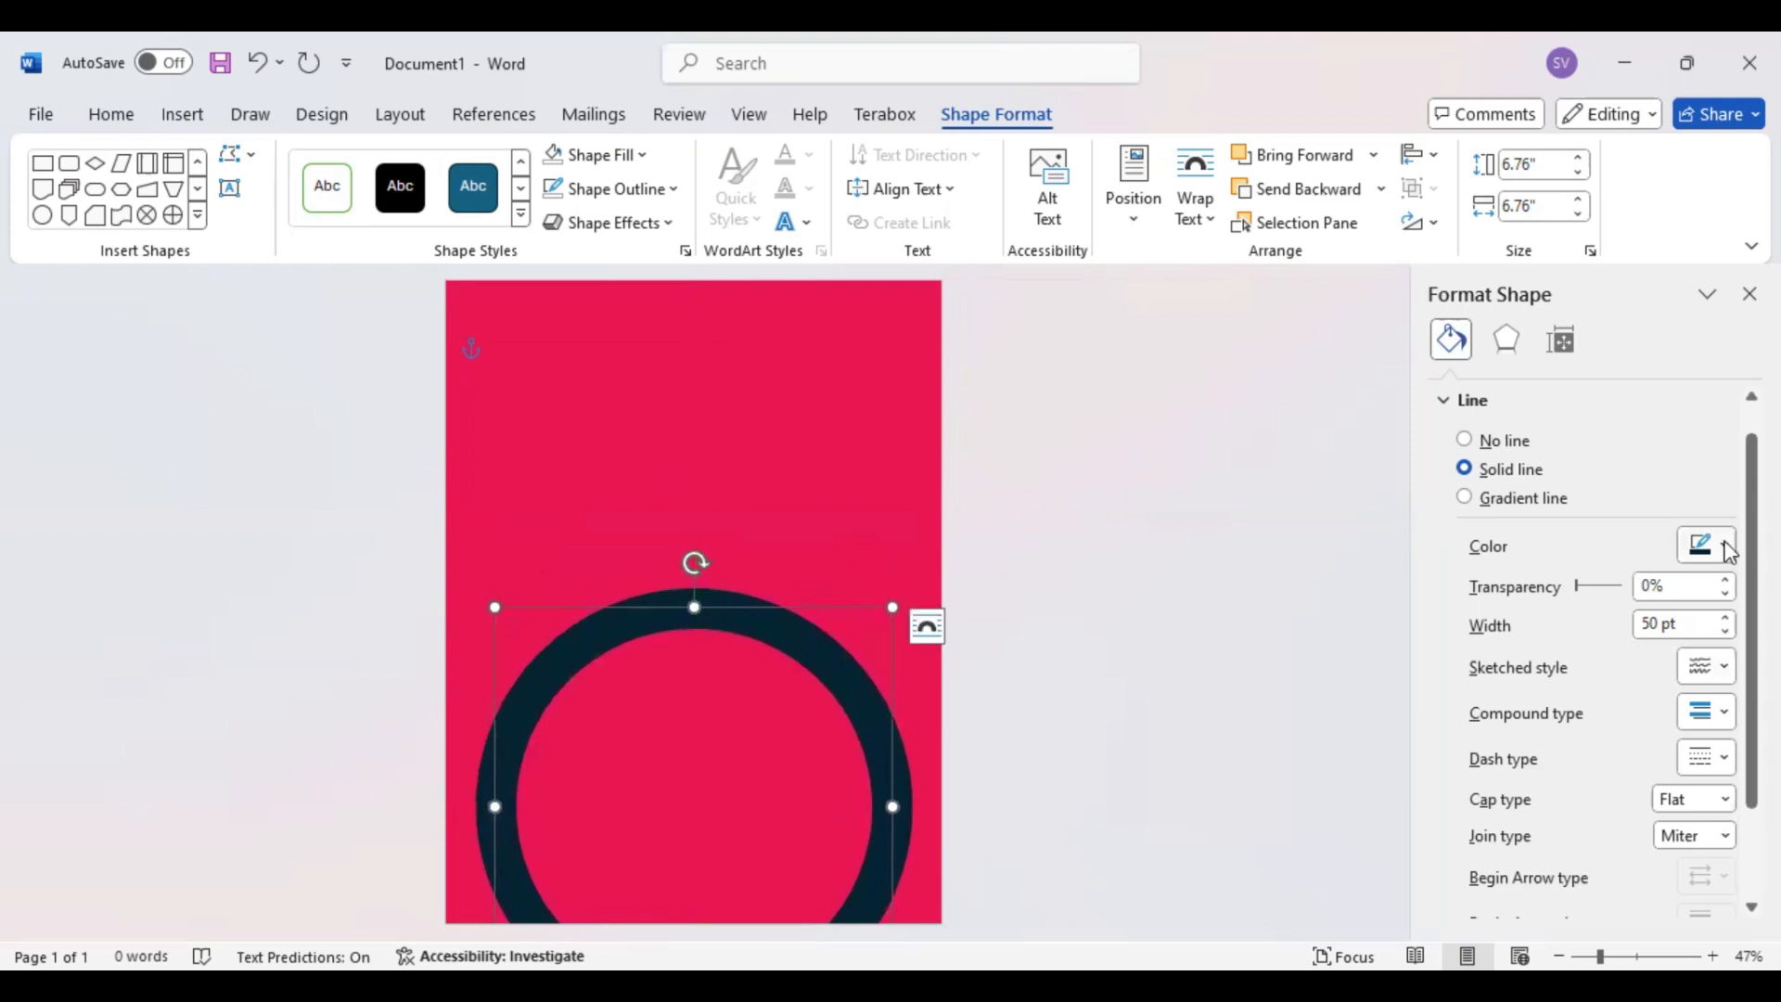
Change the ring's line color to gold and close the shape formatting options
{"action": "left_click", "coordinate": [1730, 549]}
{"action": "left_click", "coordinate": [1613, 398]}
{"action": "left_click", "coordinate": [1056, 654]}
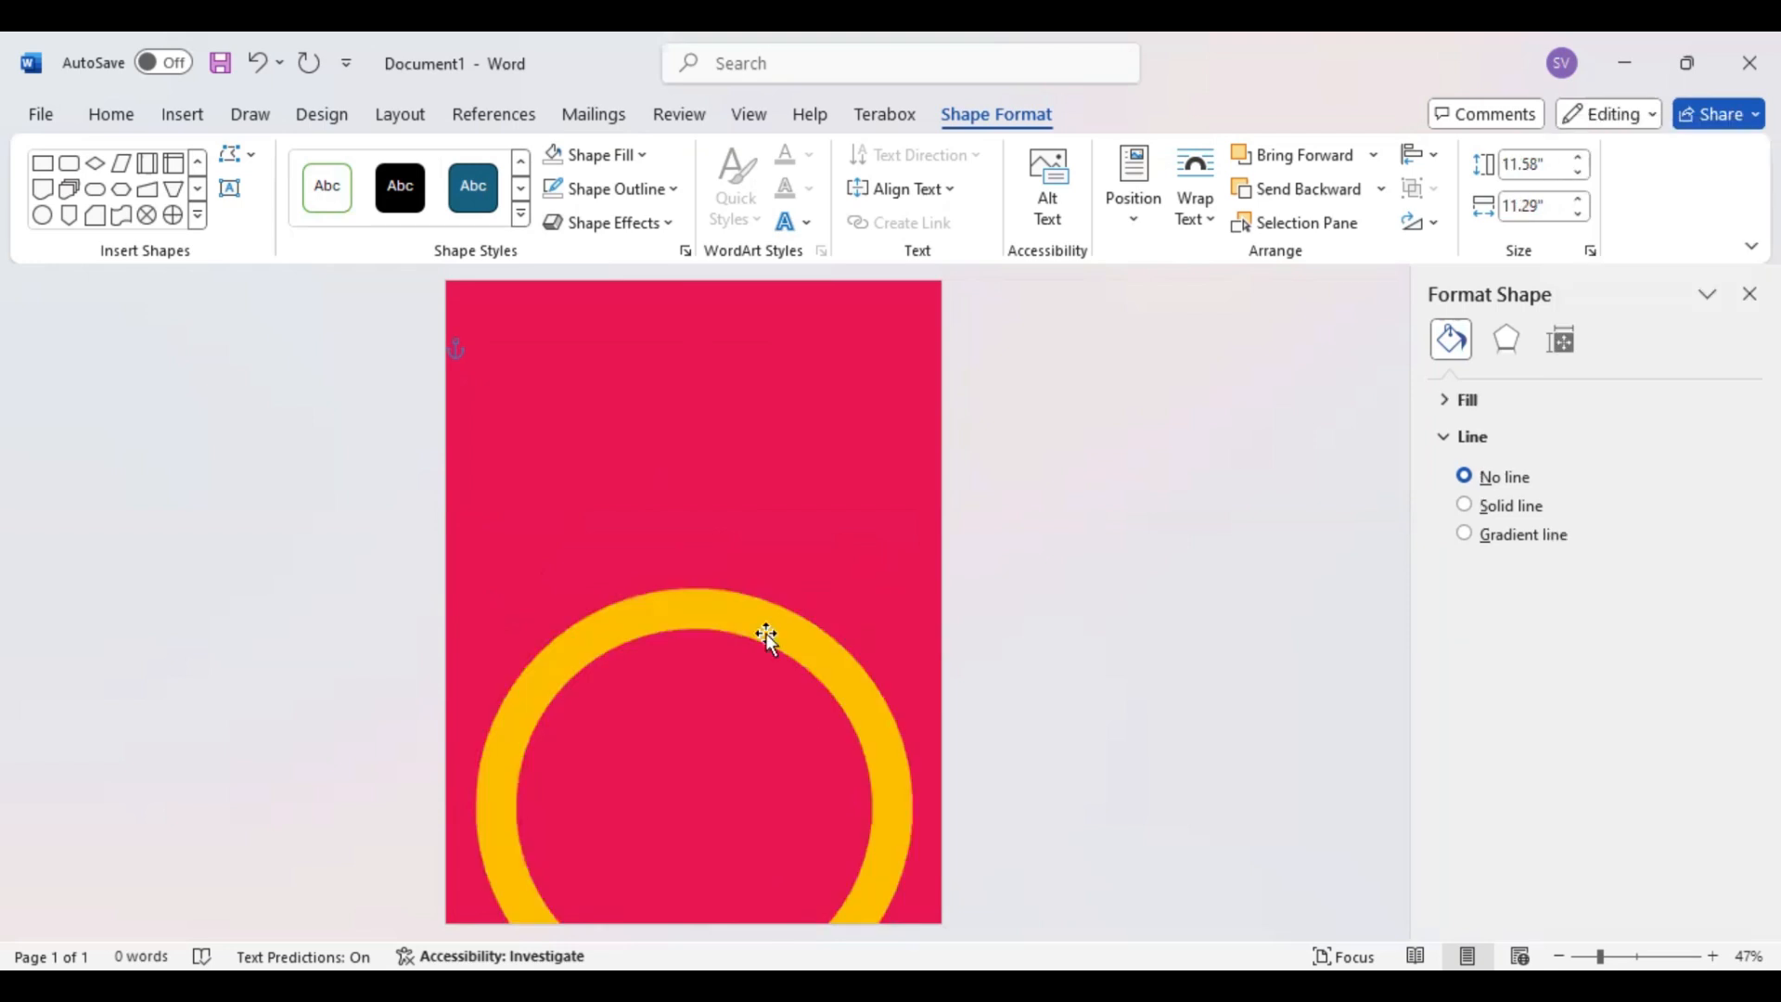
{"action": "left_click", "coordinate": [1750, 294]}
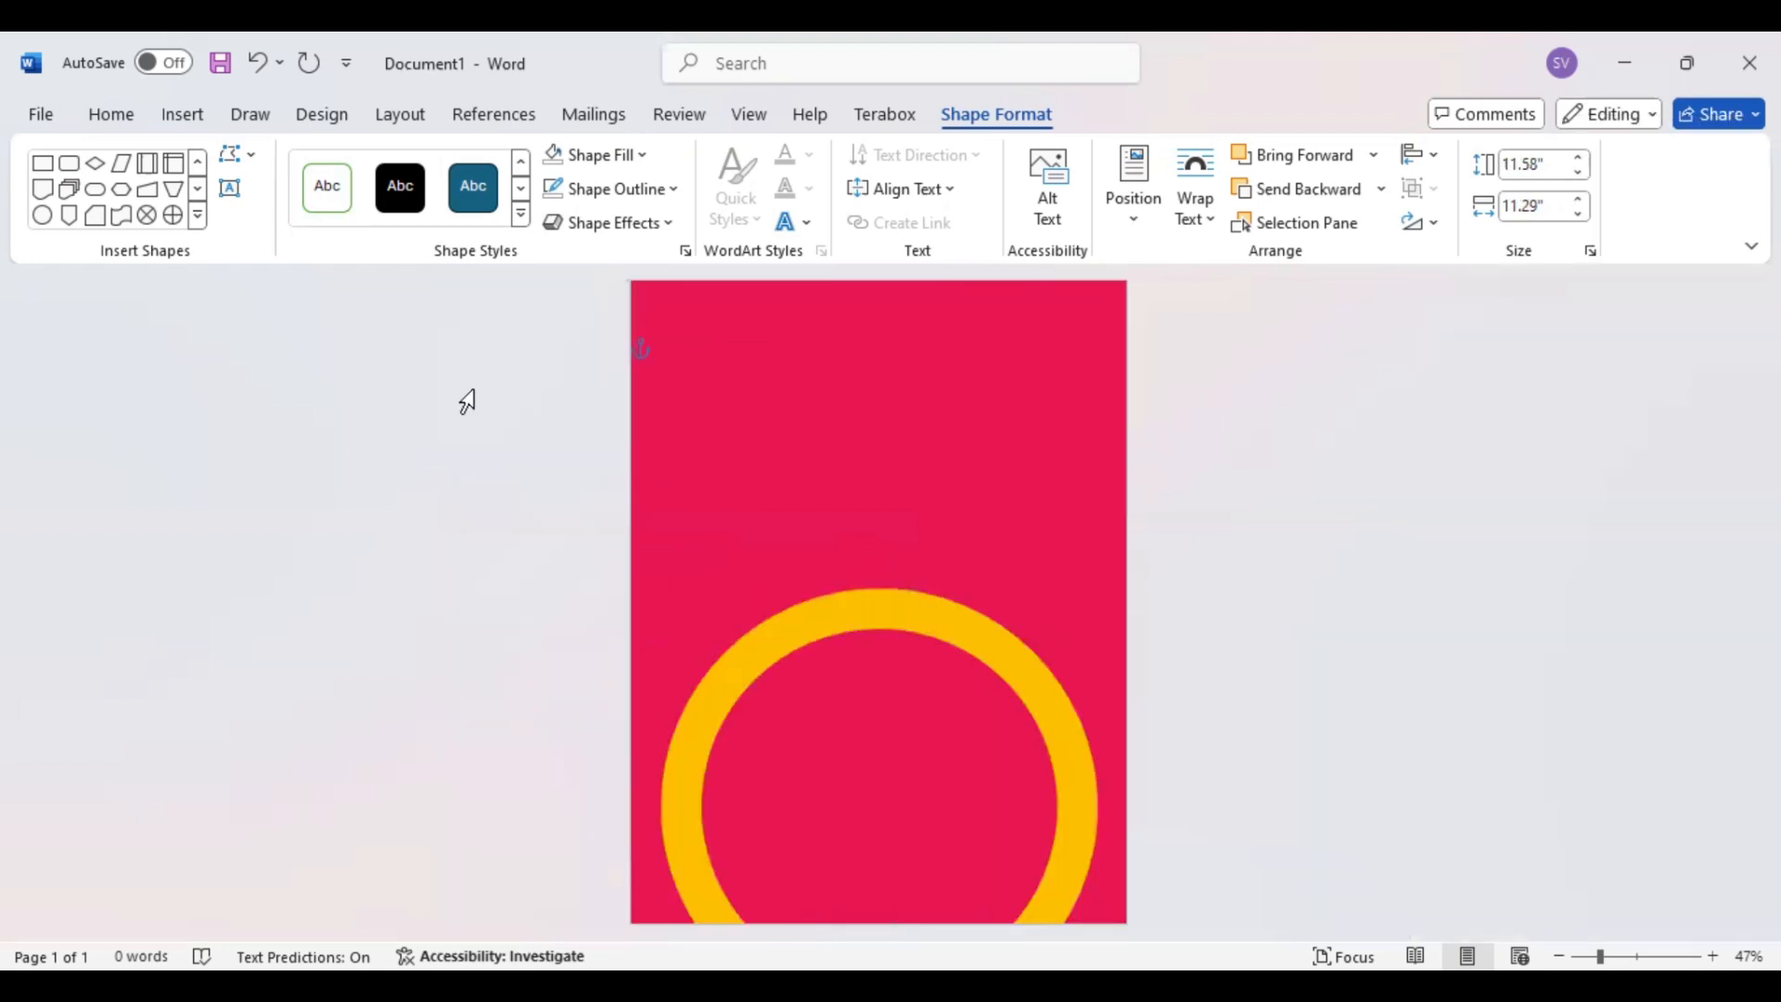
Draw a small circle about 0.49" across above the ring near the page's left edge and remove its outline
{"action": "left_click", "coordinate": [41, 215]}
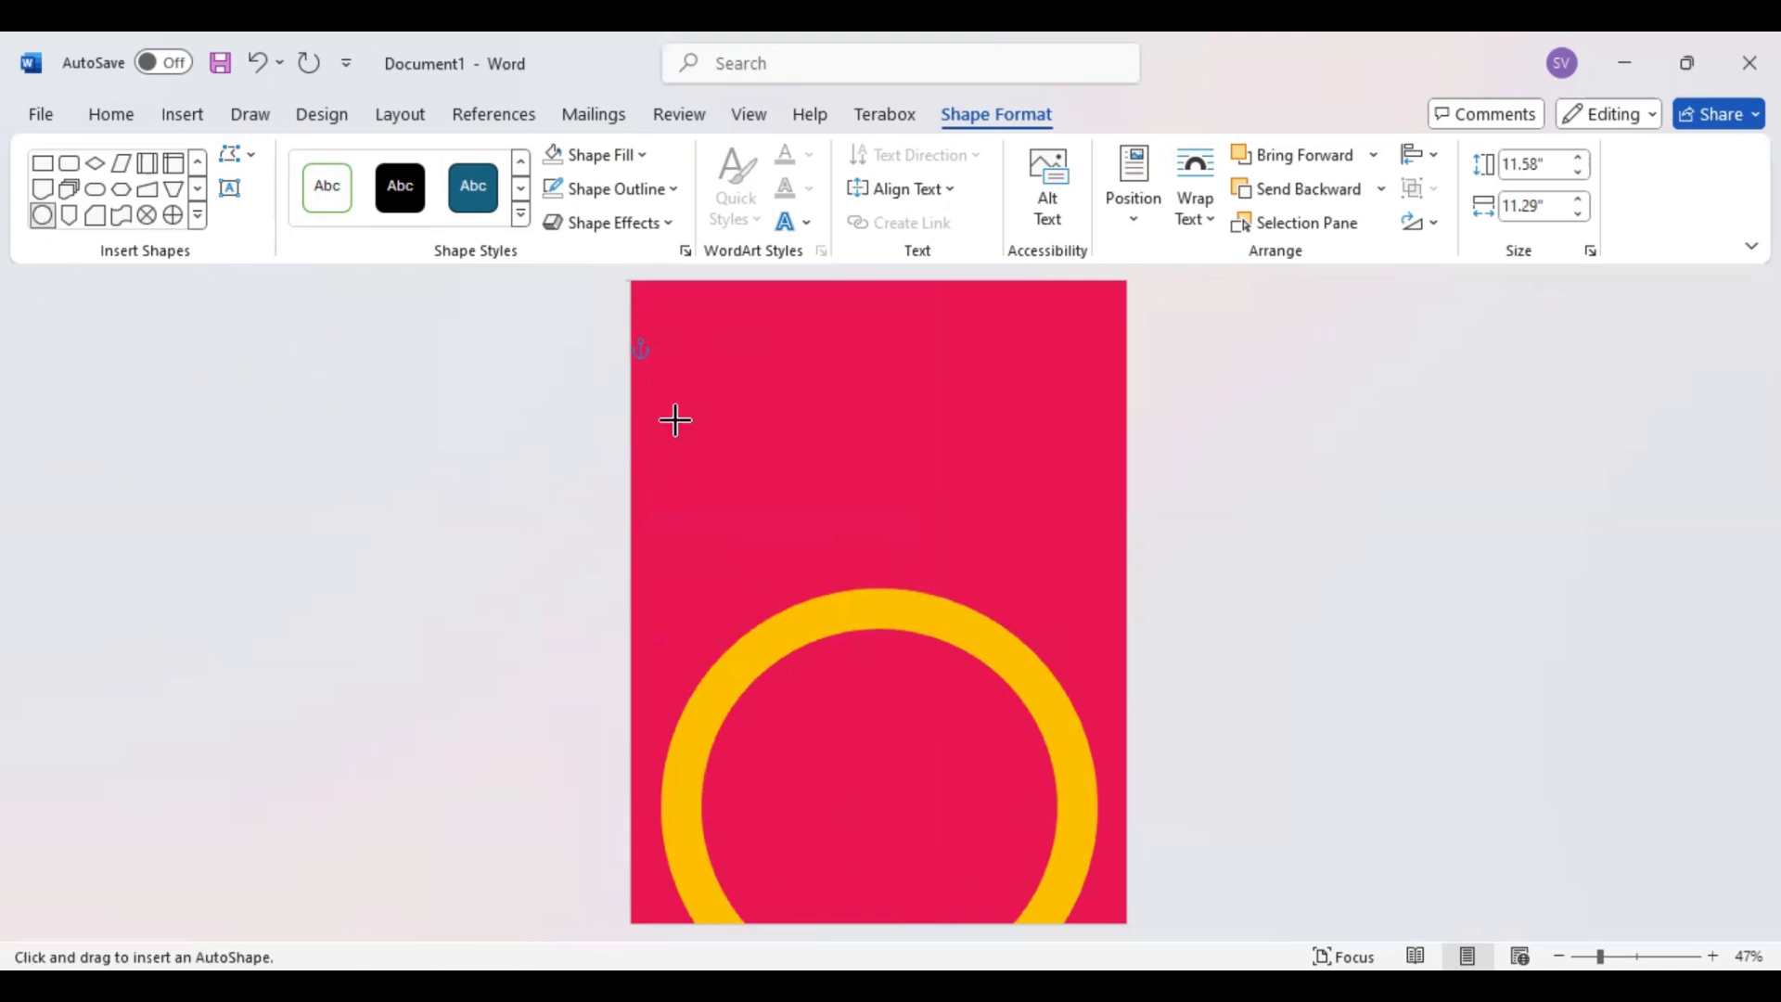
{"action": "left_click", "coordinate": [697, 443]}
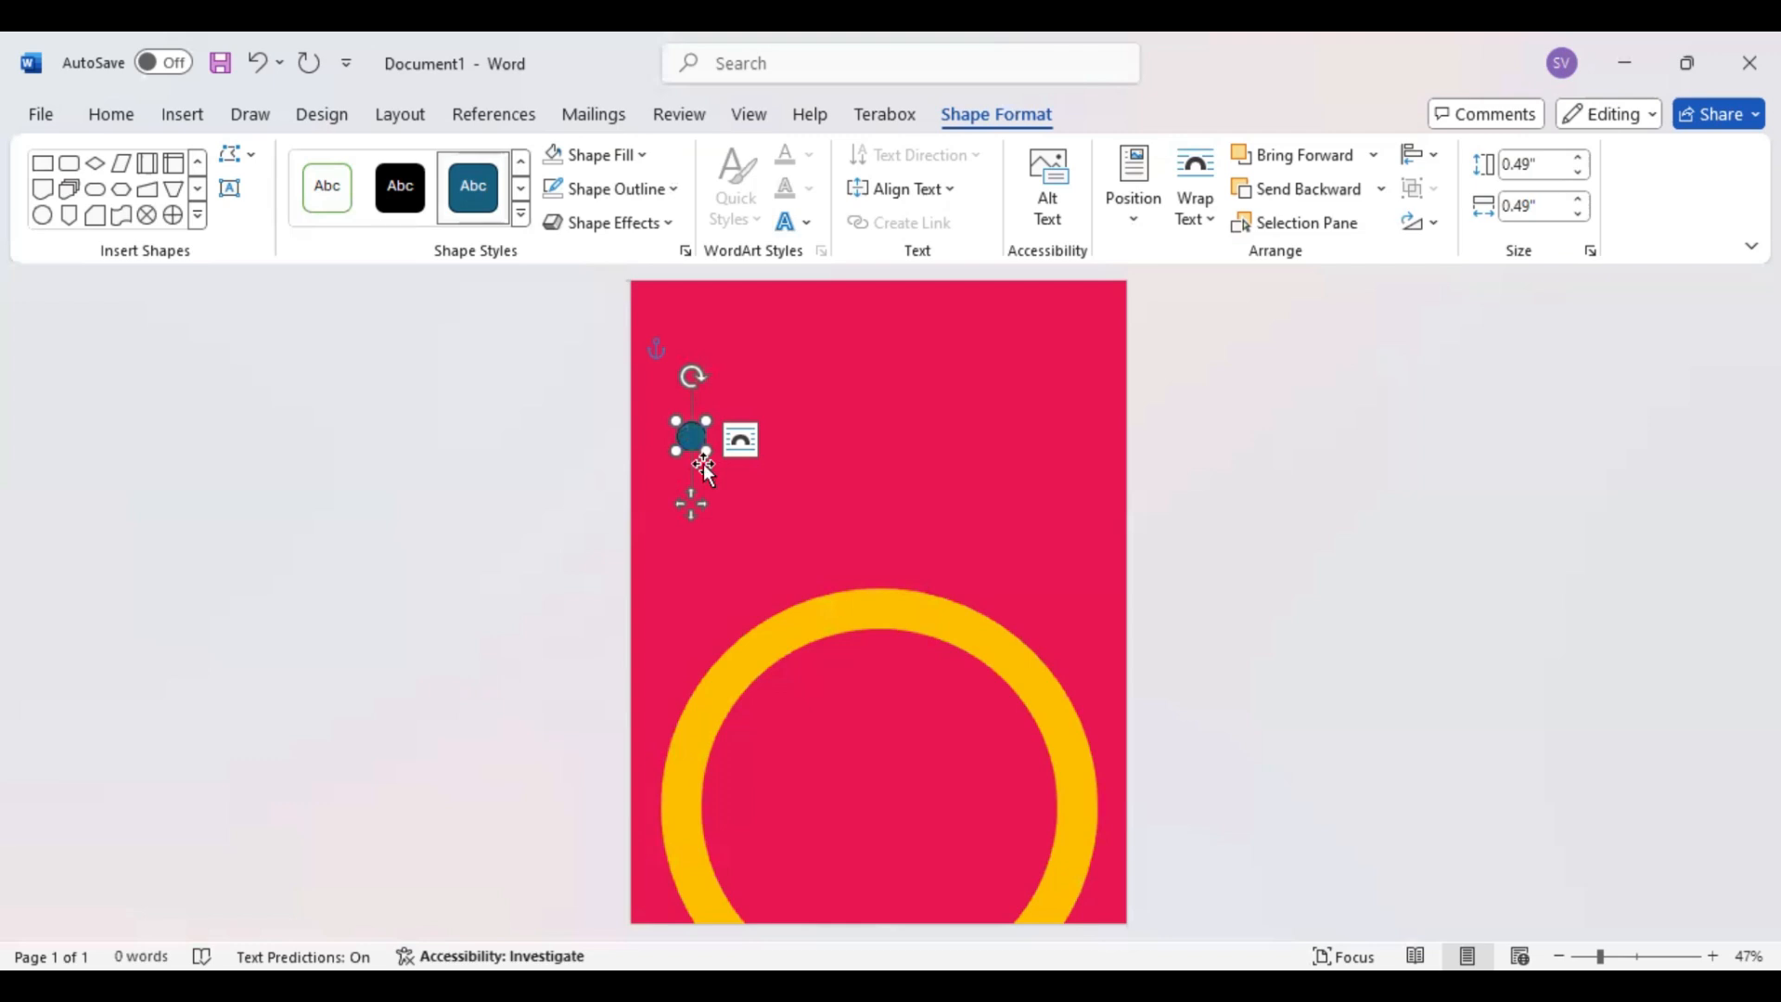
{"action": "left_click_drag", "start_coordinate": [703, 464], "coordinate": [712, 489]}
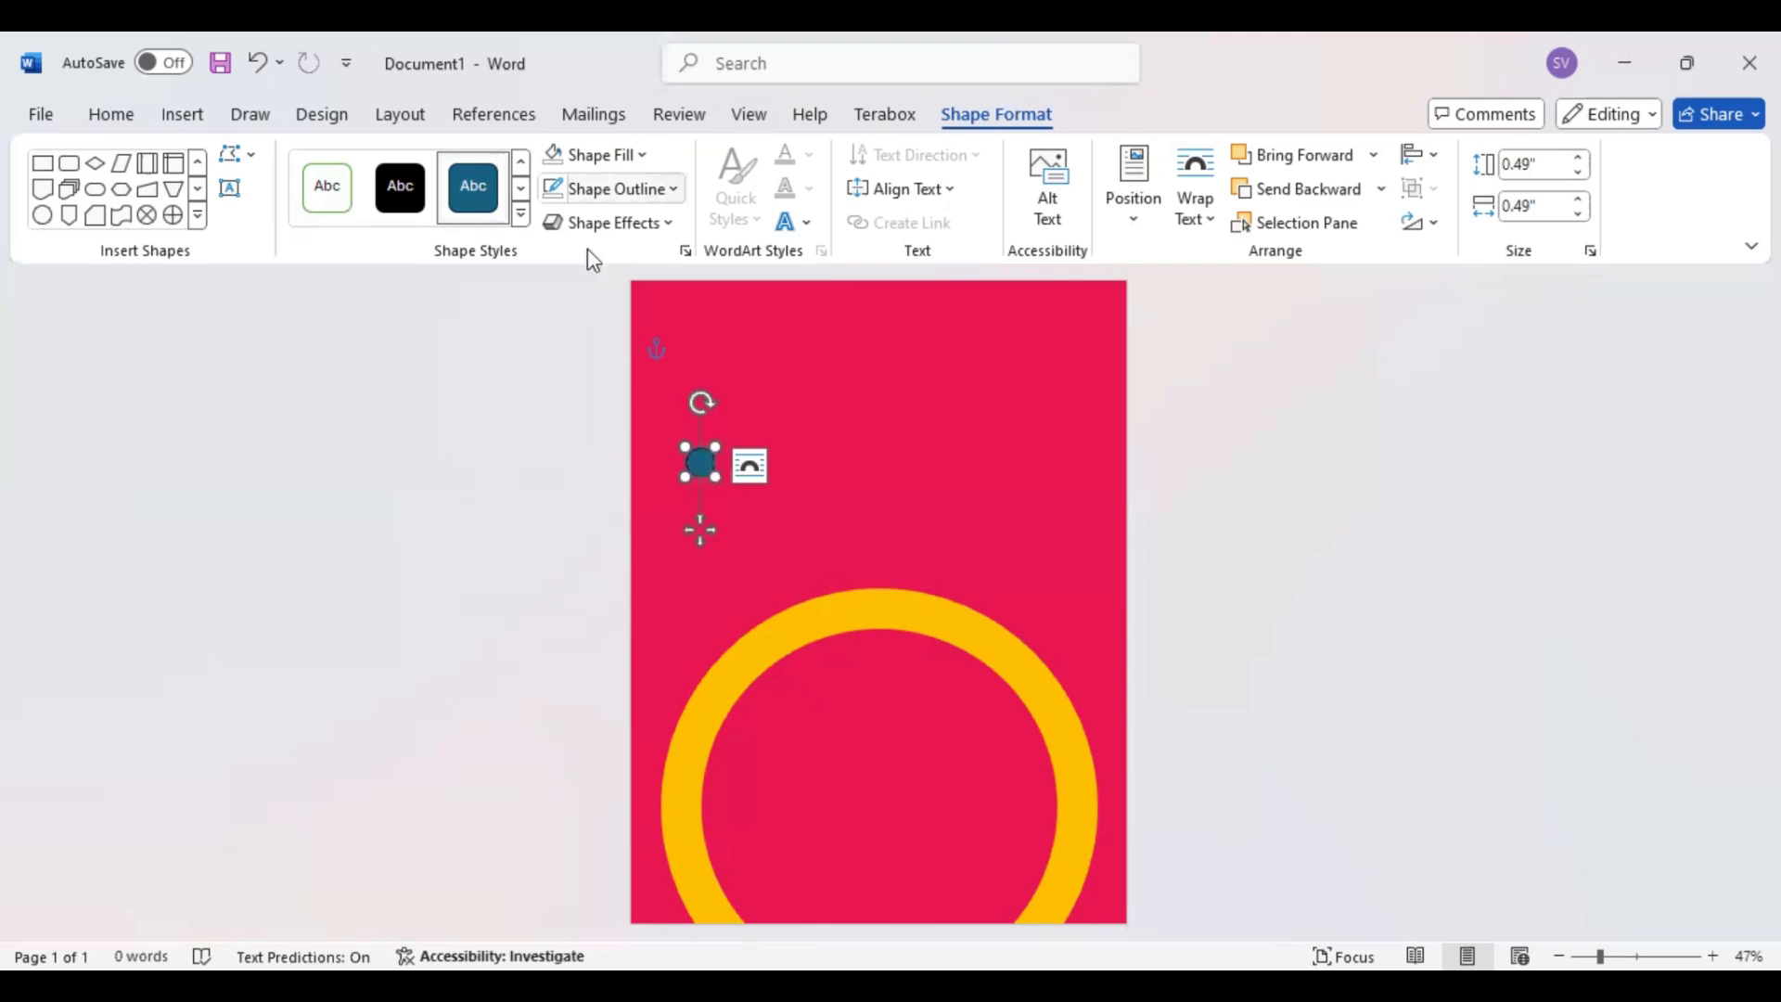
{"action": "left_click", "coordinate": [555, 191]}
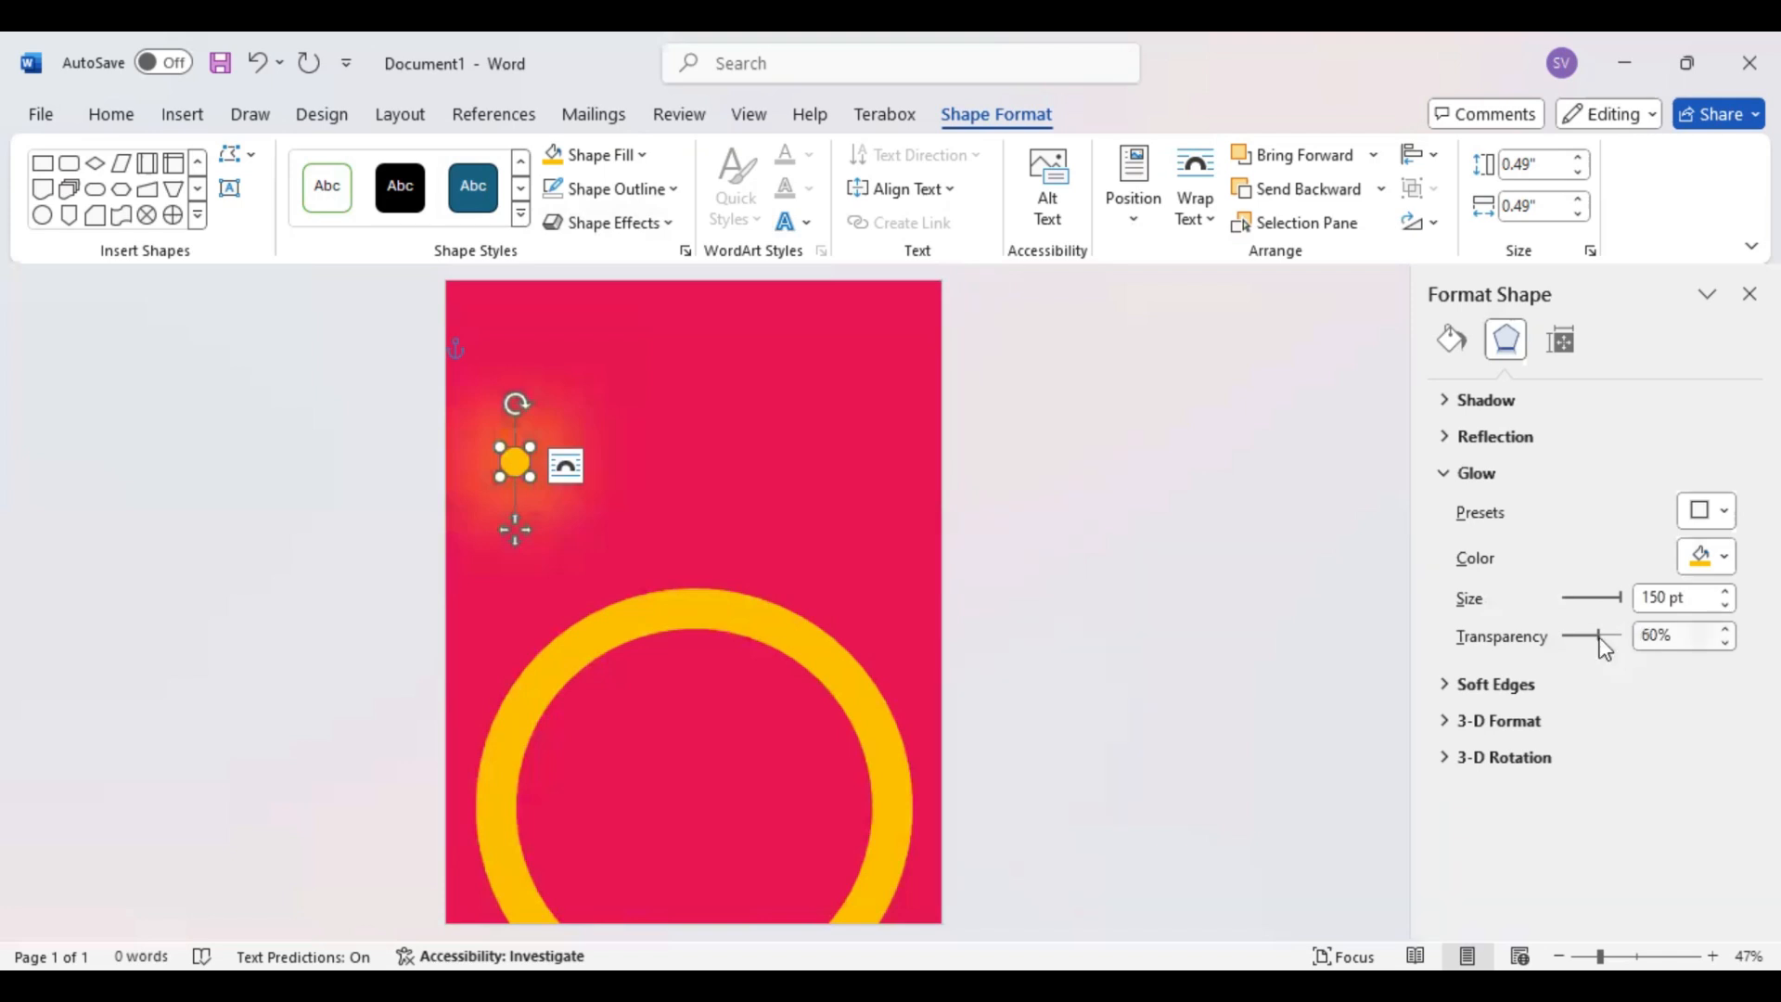
Set the small circle's glow transparency to 30%
{"action": "left_click_drag", "start_coordinate": [1610, 638], "coordinate": [1586, 644]}
{"action": "left_click", "coordinate": [1725, 630]}
{"action": "left_click", "coordinate": [1725, 629]}
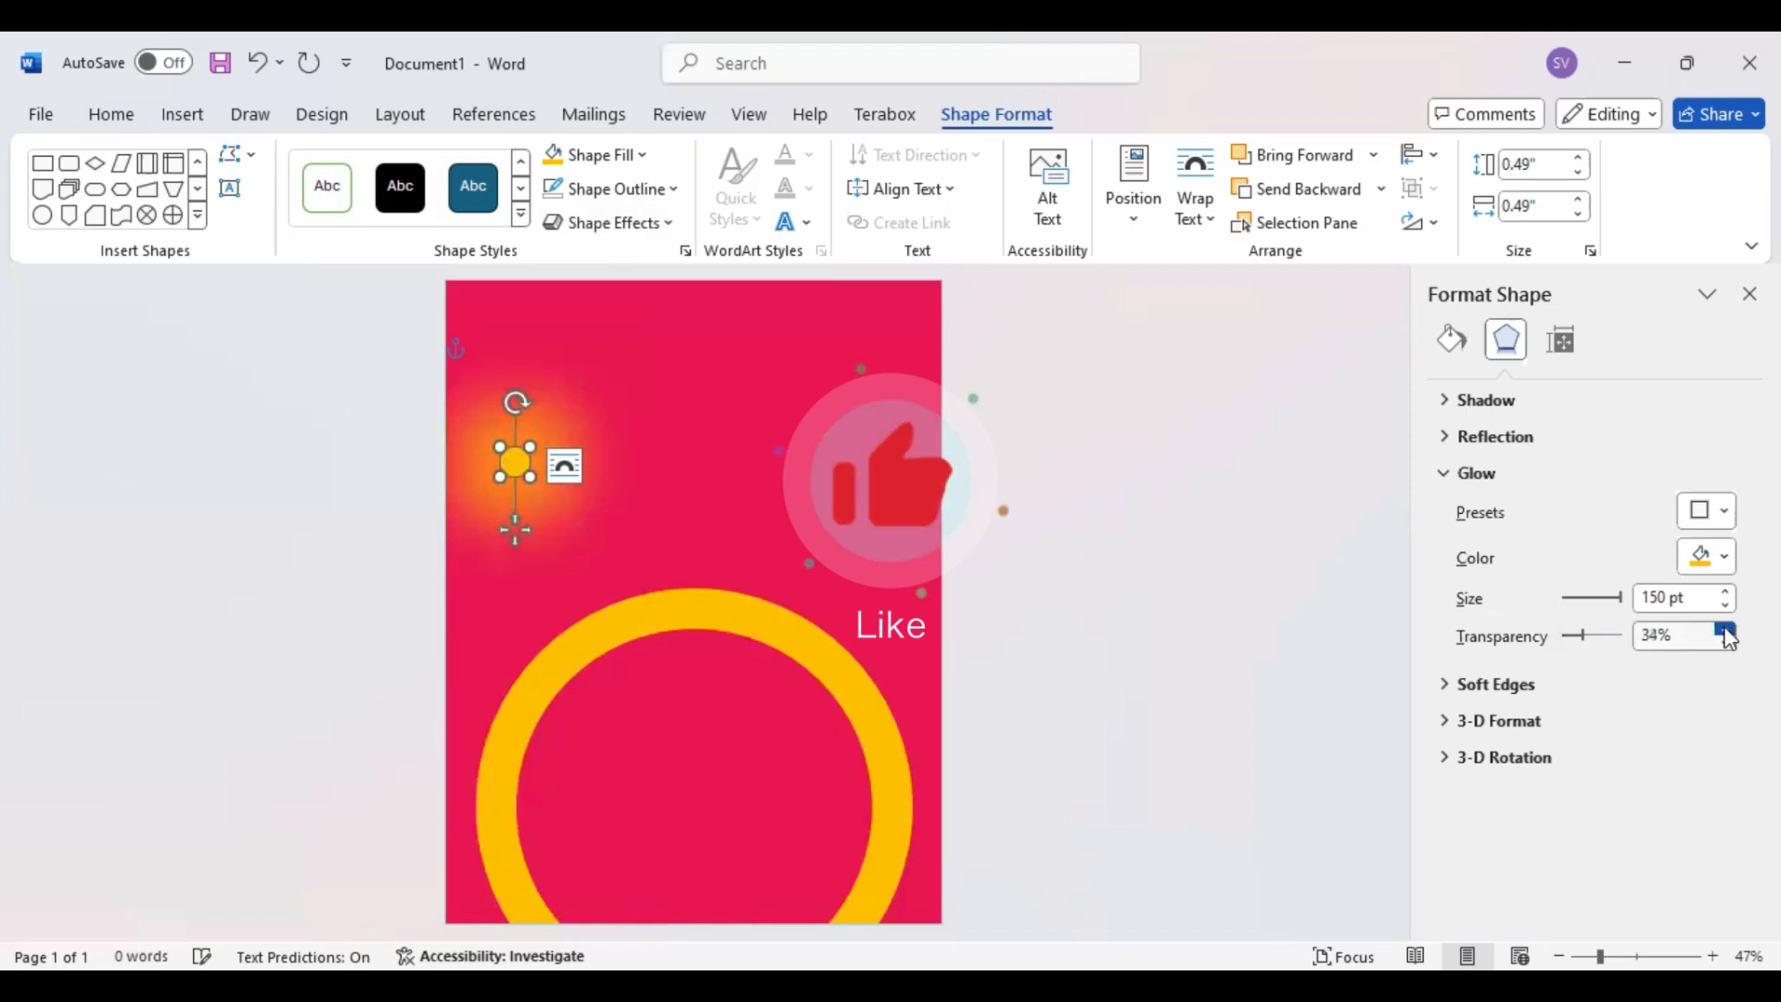
{"action": "left_click", "coordinate": [1725, 641]}
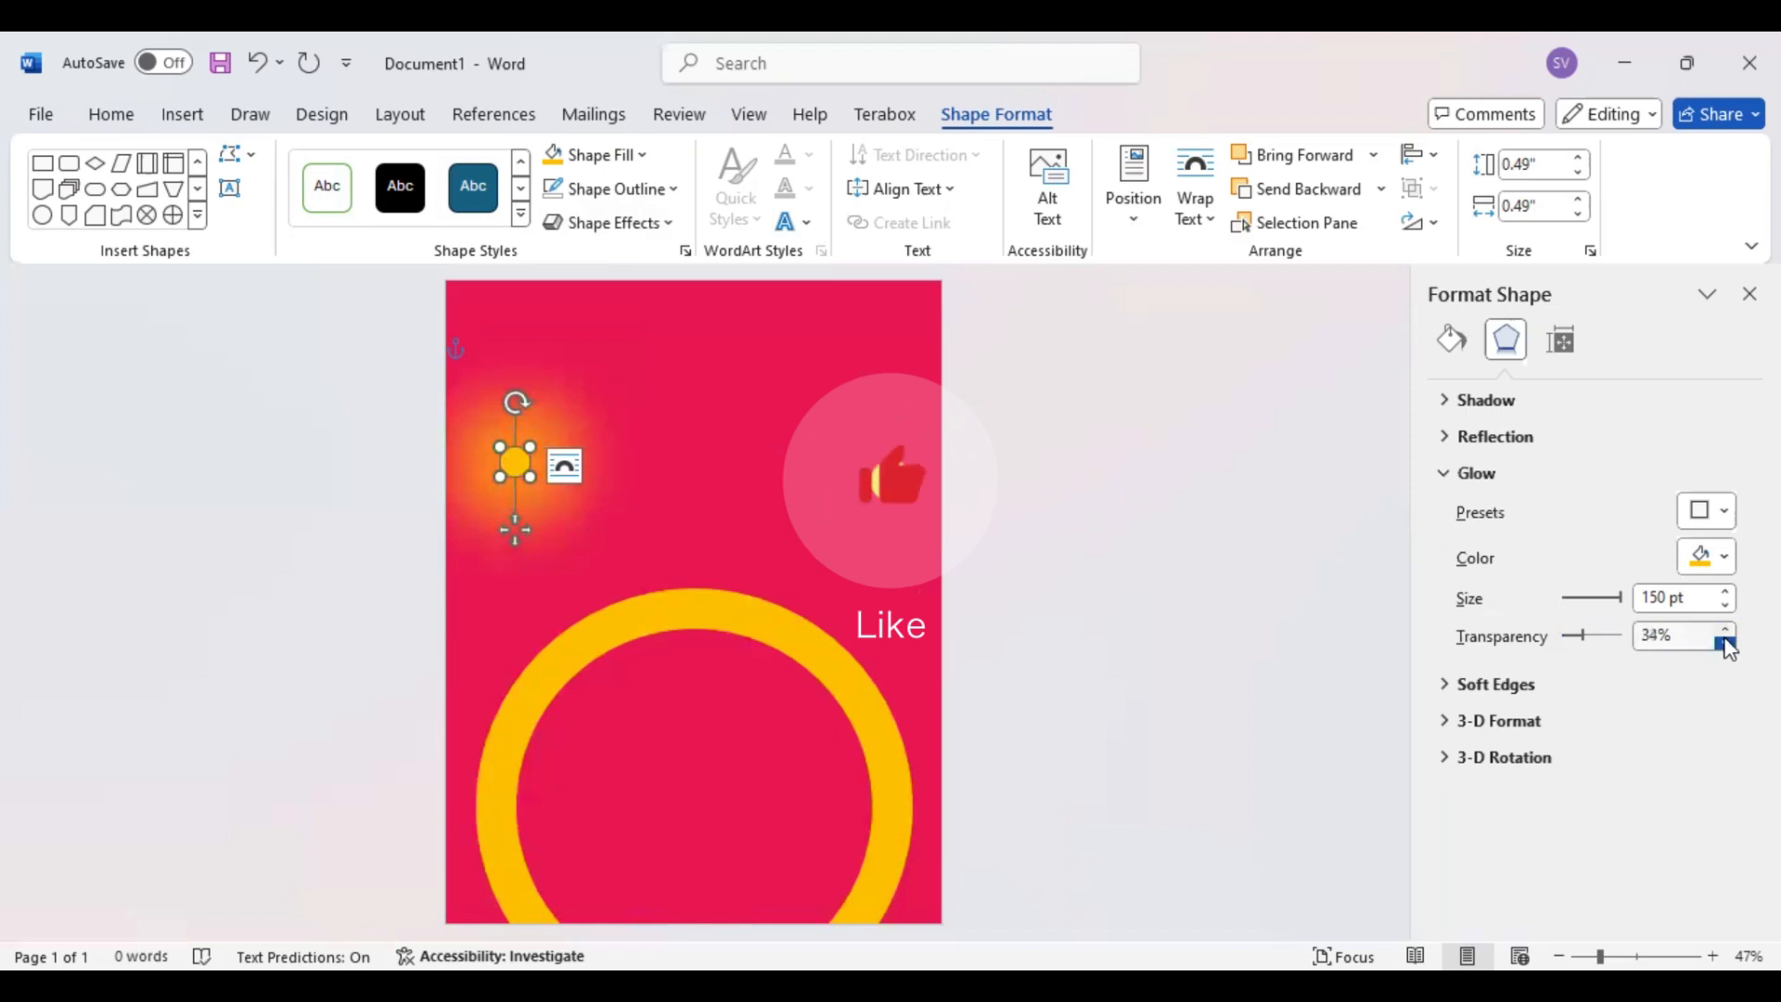
{"action": "left_click", "coordinate": [1725, 642]}
{"action": "left_click", "coordinate": [1725, 641]}
{"action": "left_click", "coordinate": [1725, 642]}
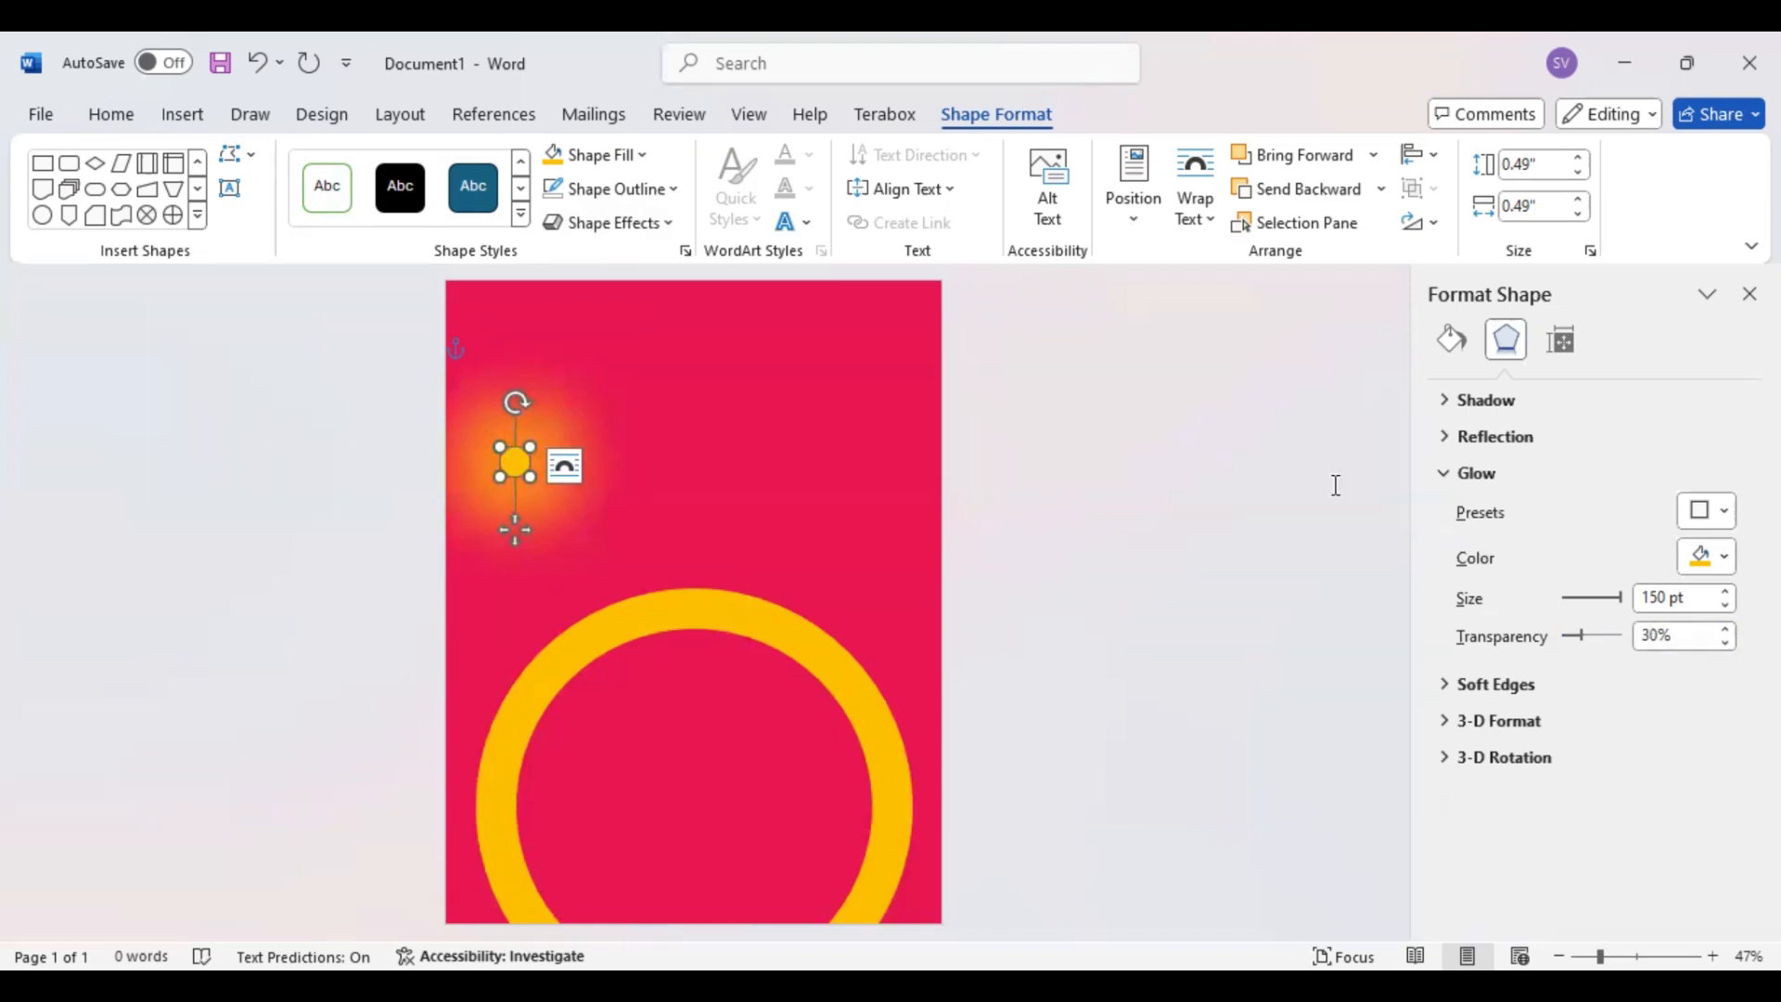
{"action": "left_click", "coordinate": [1749, 293]}
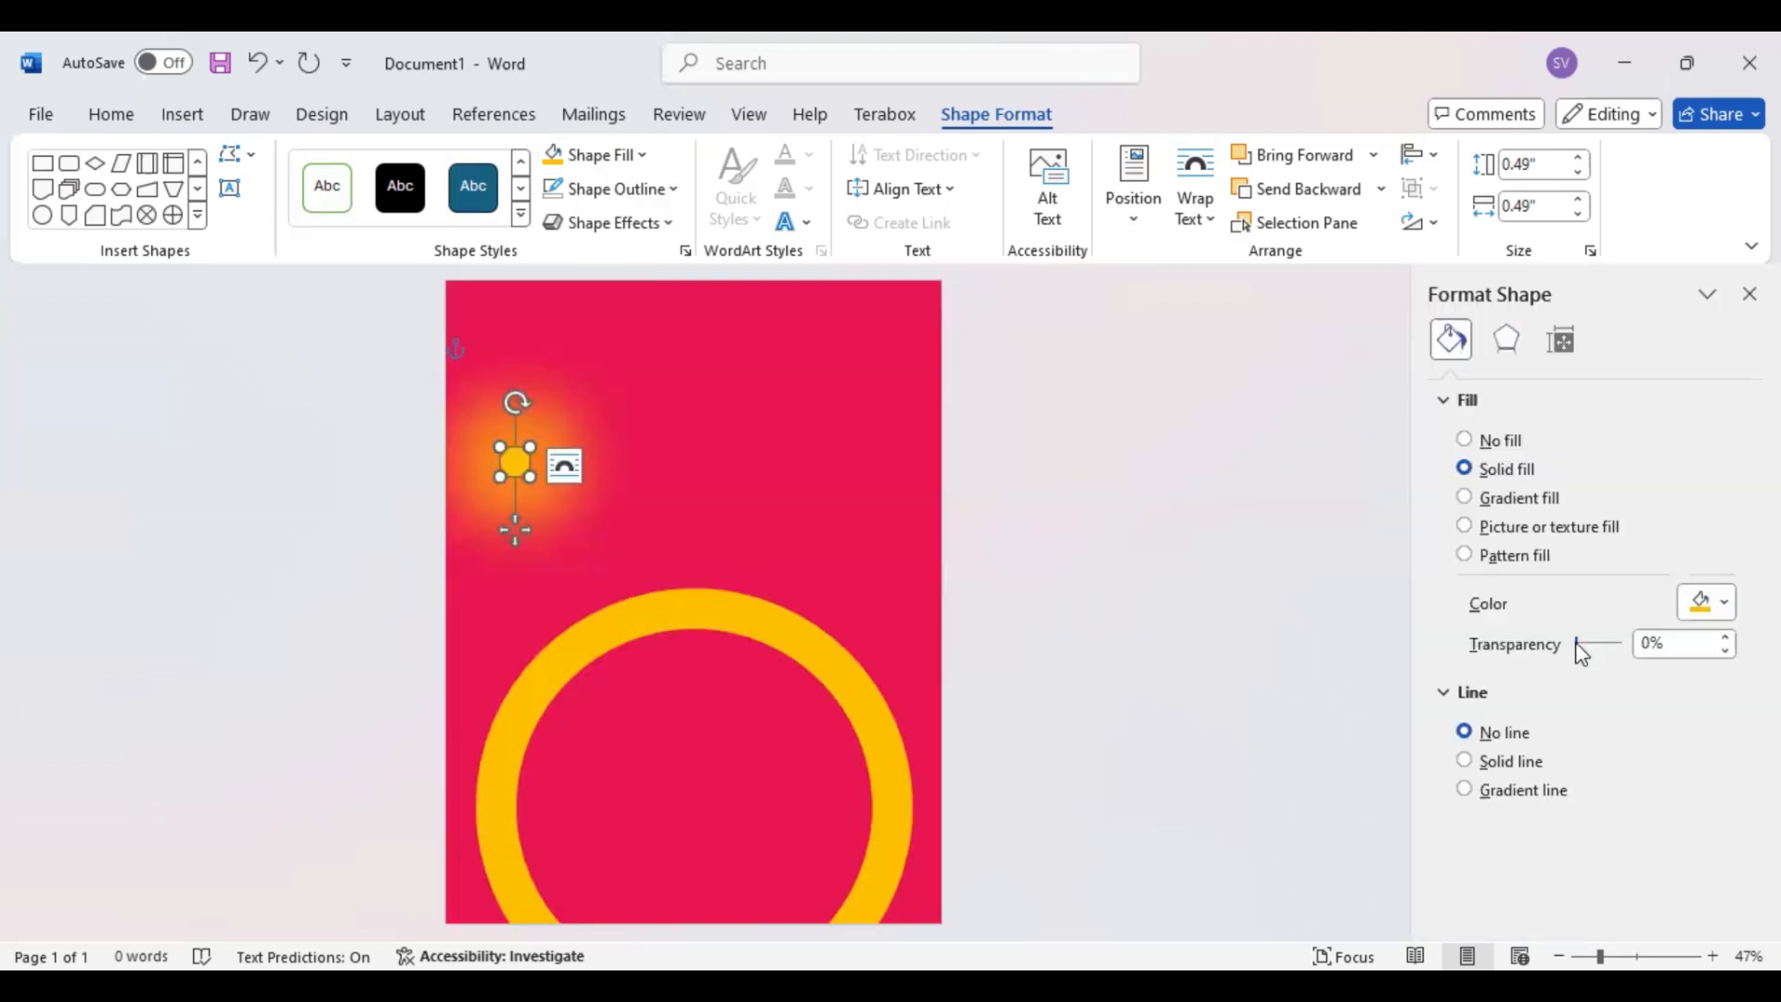
Set the small circle's fill transparency to 40% and enlarge the circle to about 1"
{"action": "left_click_drag", "start_coordinate": [1578, 653], "coordinate": [1594, 640]}
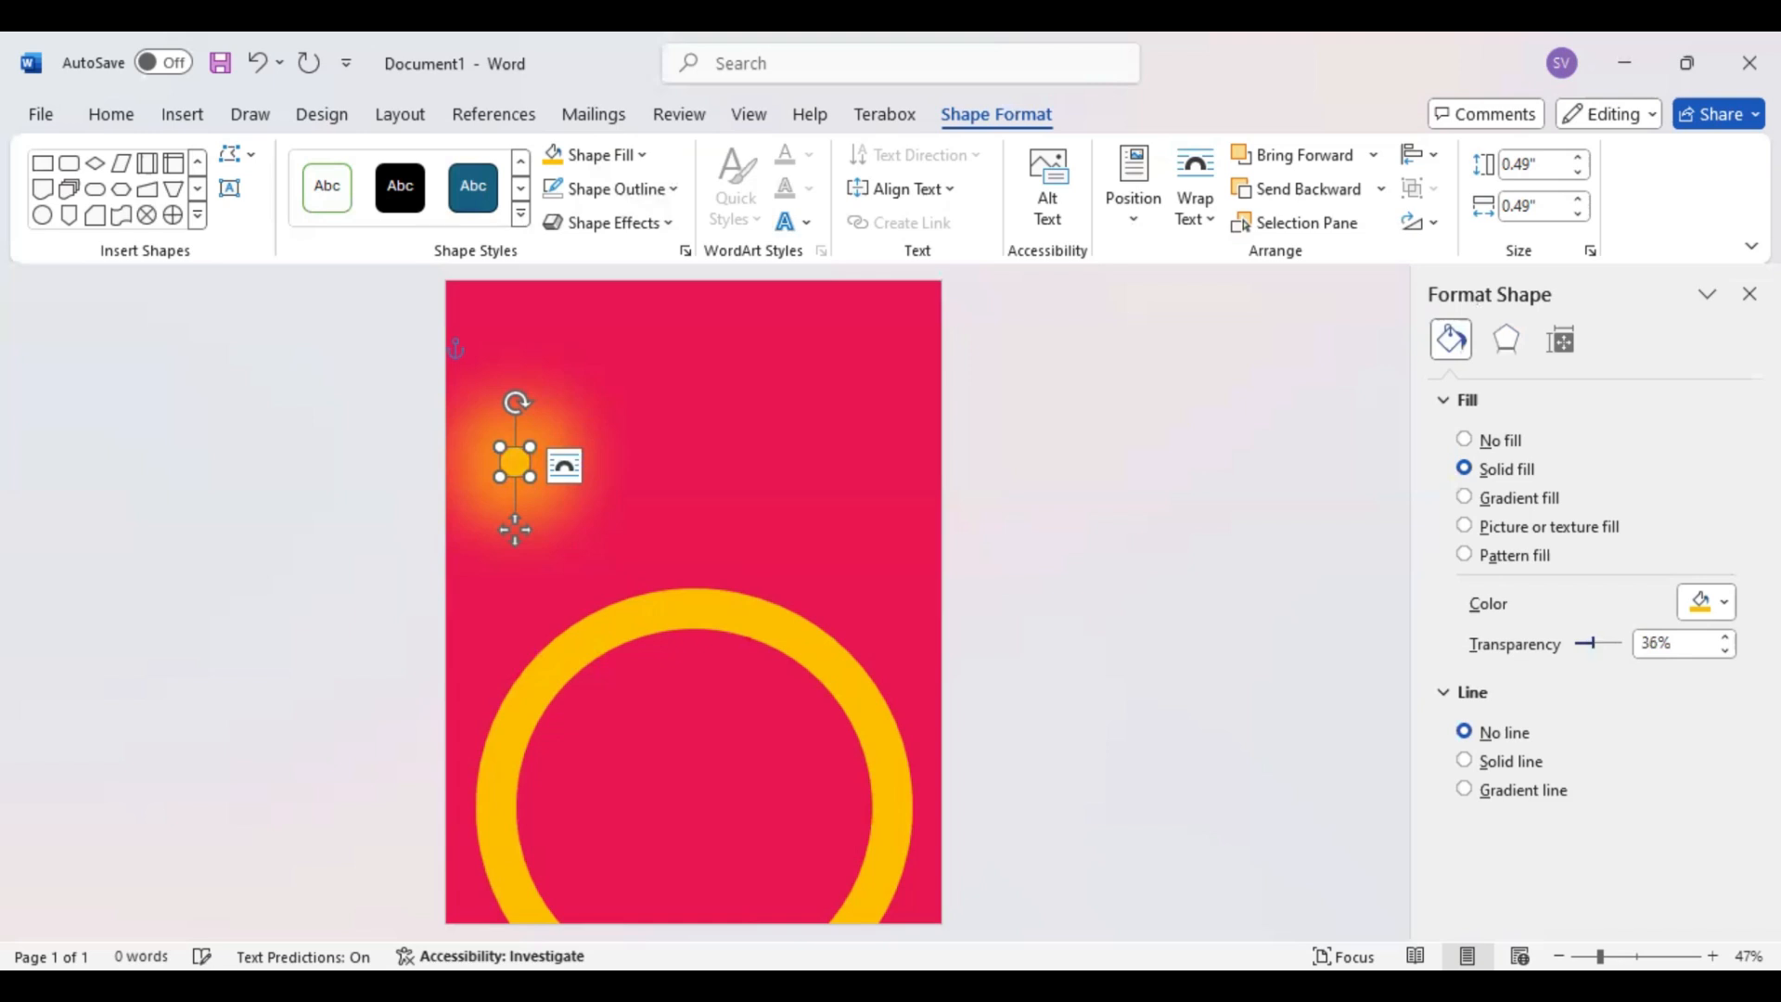
{"action": "left_click", "coordinate": [1727, 637]}
{"action": "left_click", "coordinate": [1727, 637]}
{"action": "left_click", "coordinate": [1726, 637]}
{"action": "left_click", "coordinate": [1726, 638]}
{"action": "left_click_drag", "start_coordinate": [498, 528], "coordinate": [537, 570]}
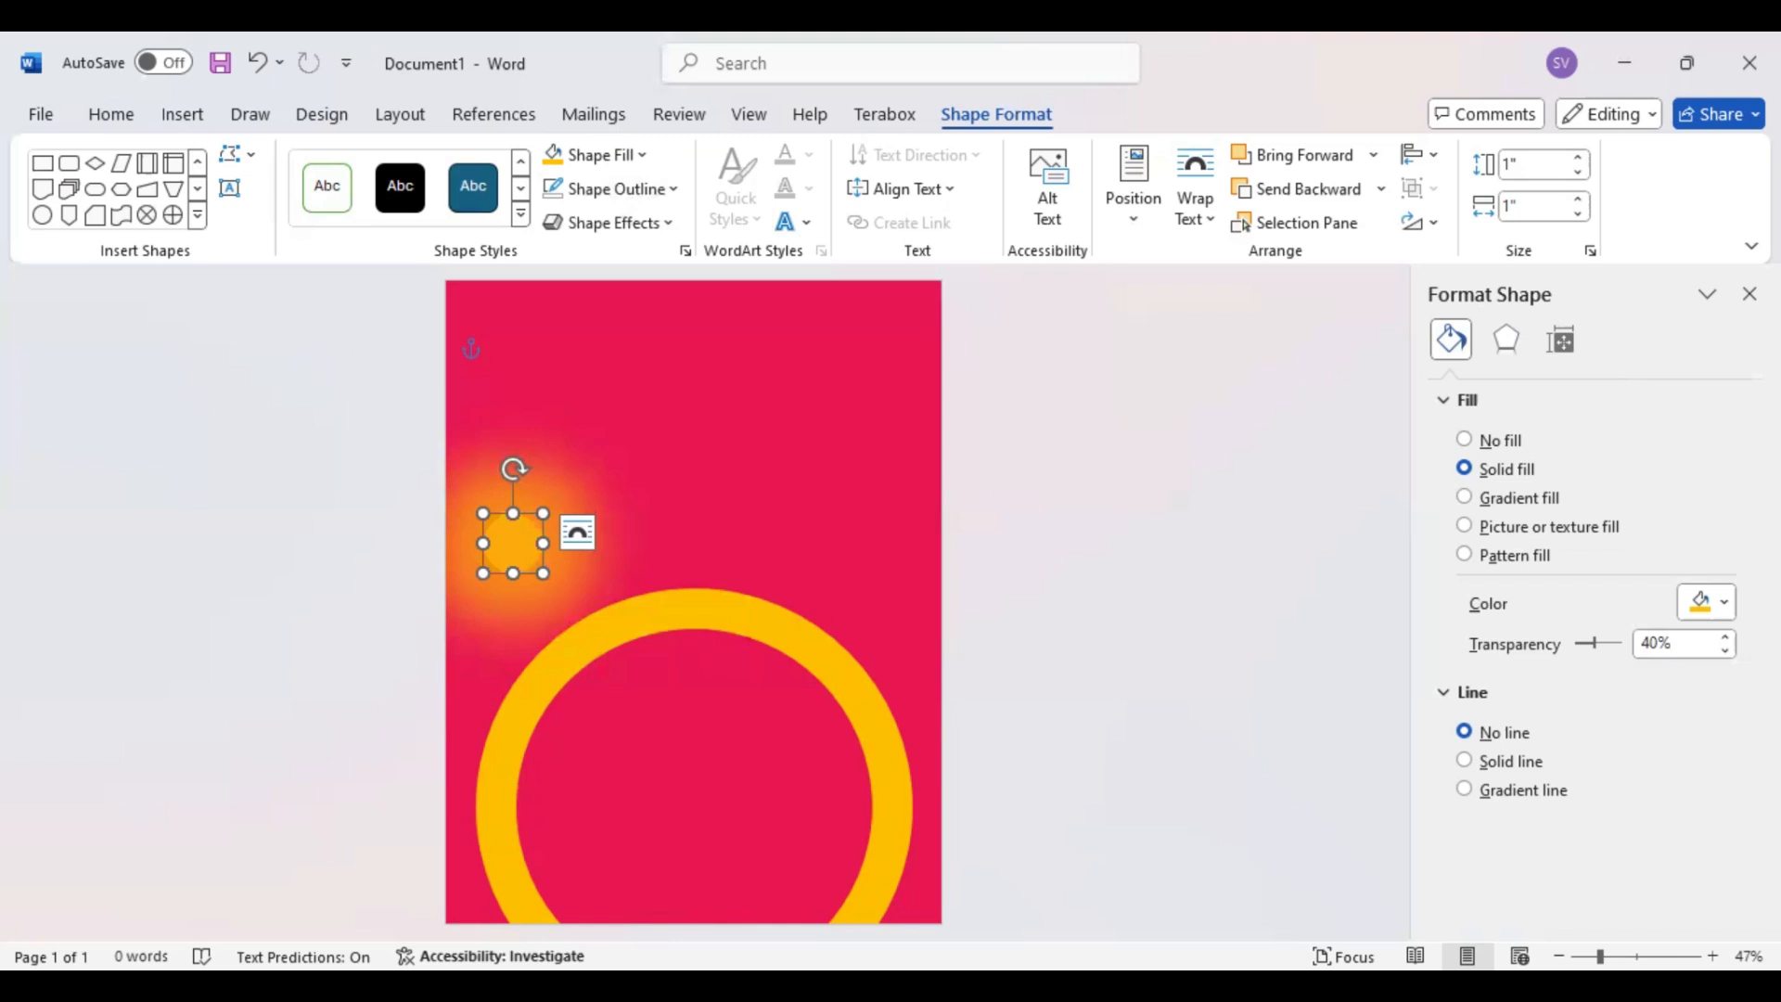
Strengthen the circle's glow by lowering its transparency, and fit the shape into the page's lower-left corner at about 2.03" high by 1.32" wide
{"action": "left_click", "coordinate": [1048, 221]}
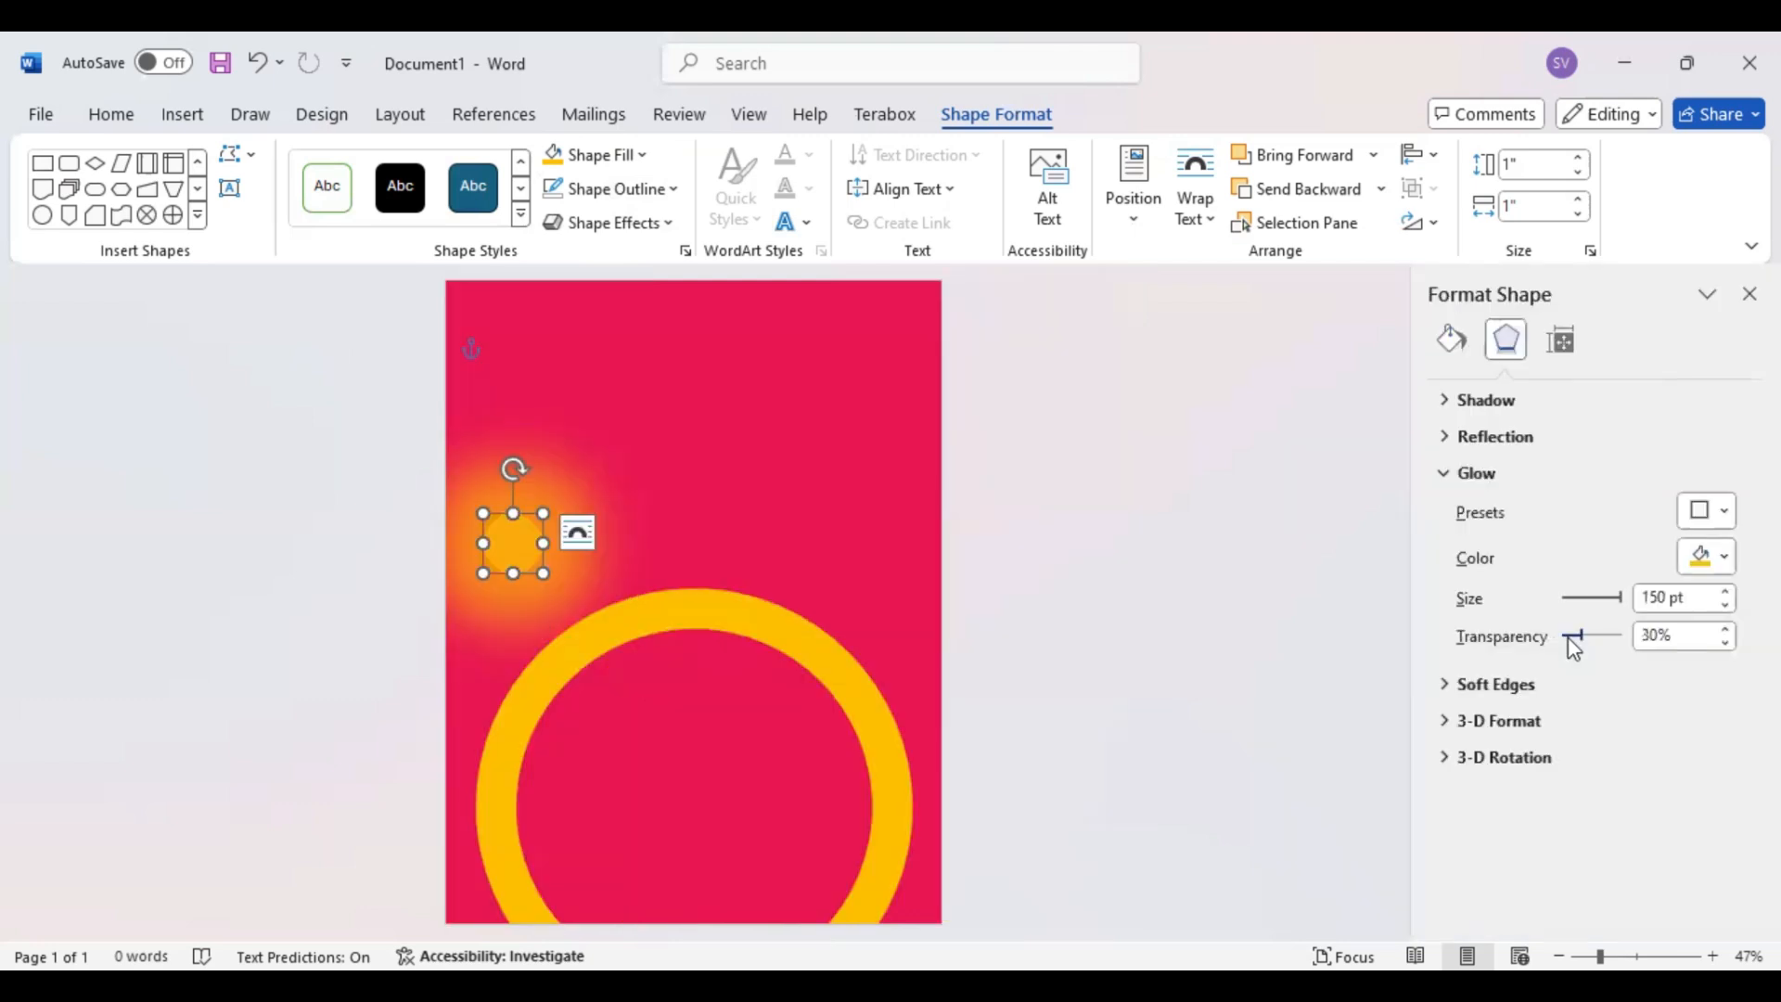
{"action": "left_click_drag", "start_coordinate": [1574, 640], "coordinate": [1563, 638]}
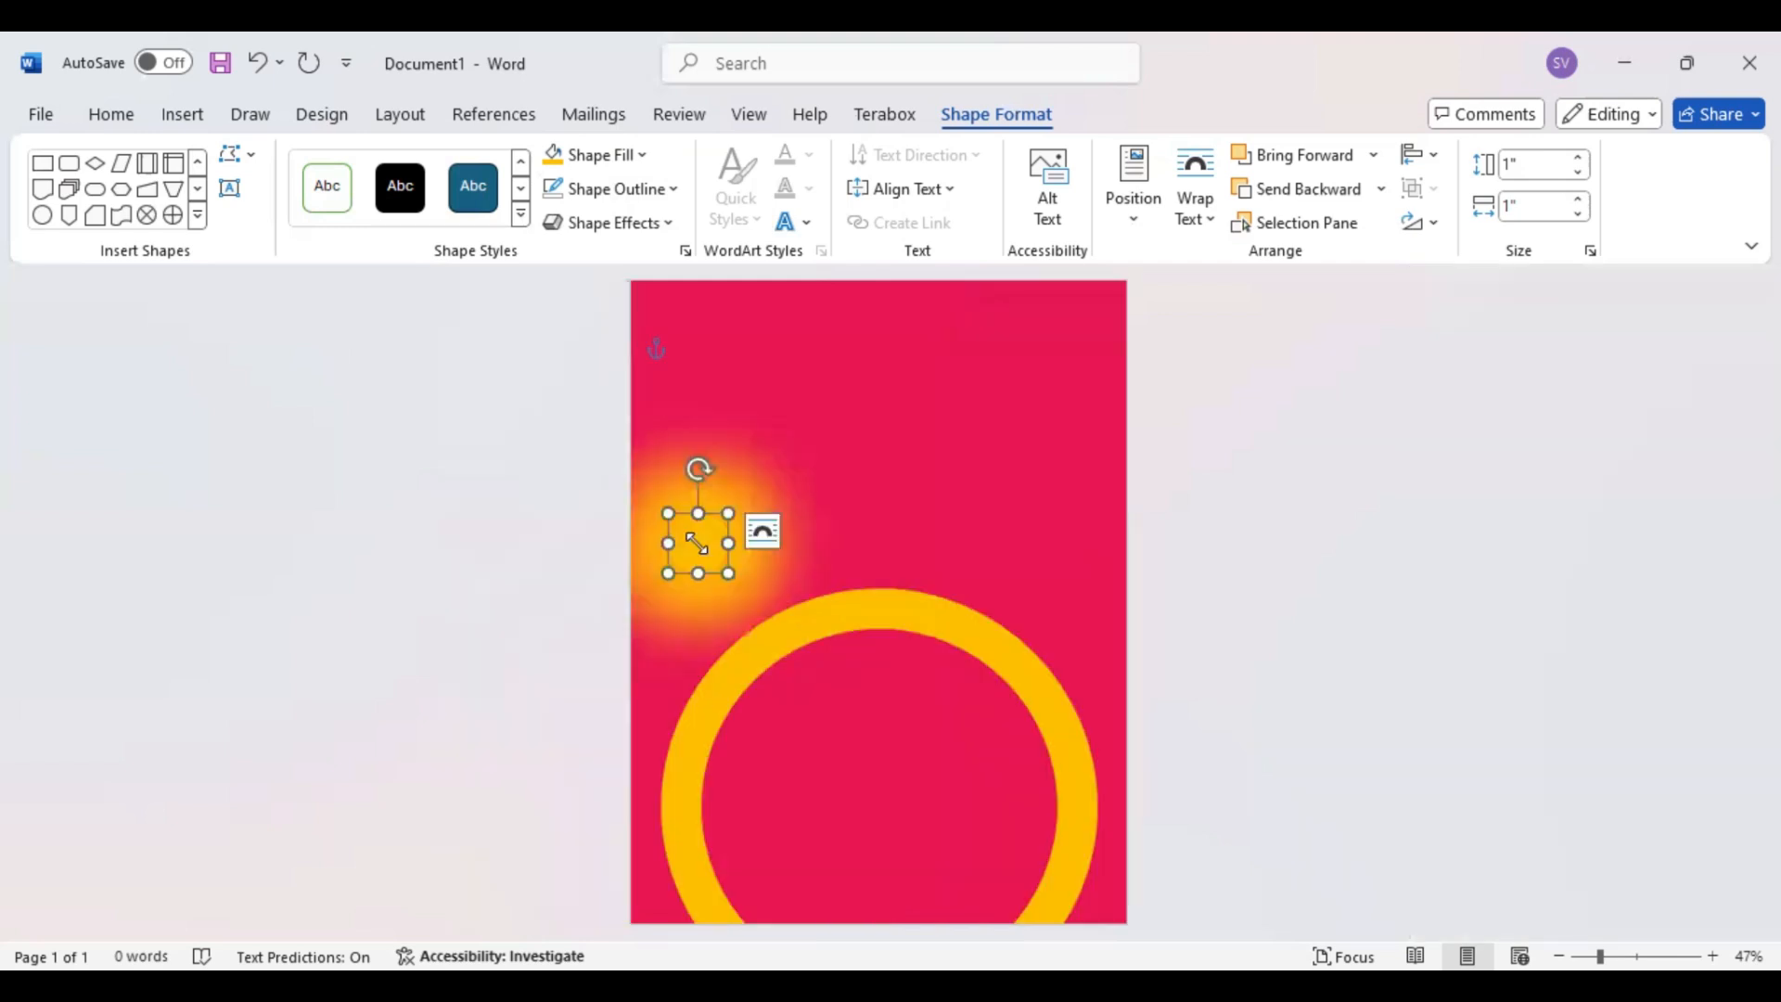
{"action": "left_click_drag", "start_coordinate": [695, 543], "coordinate": [659, 785]}
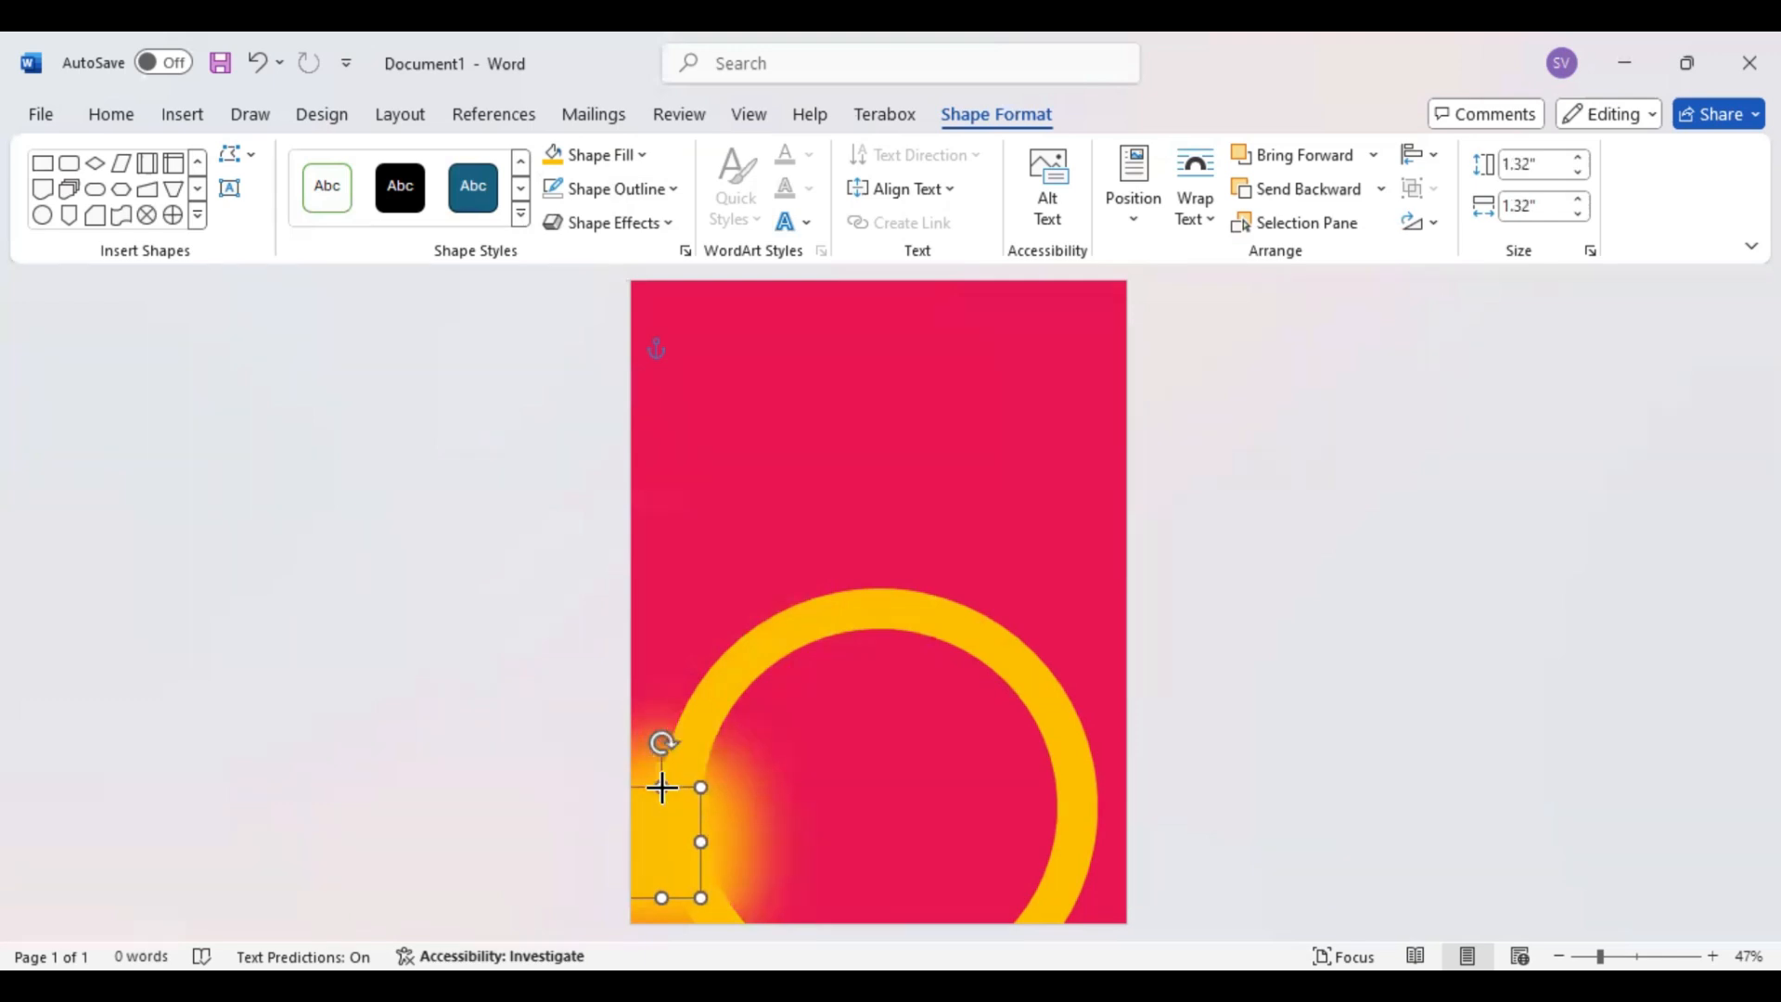
{"action": "left_click_drag", "start_coordinate": [661, 862], "coordinate": [664, 878]}
{"action": "key", "text": "Left"}
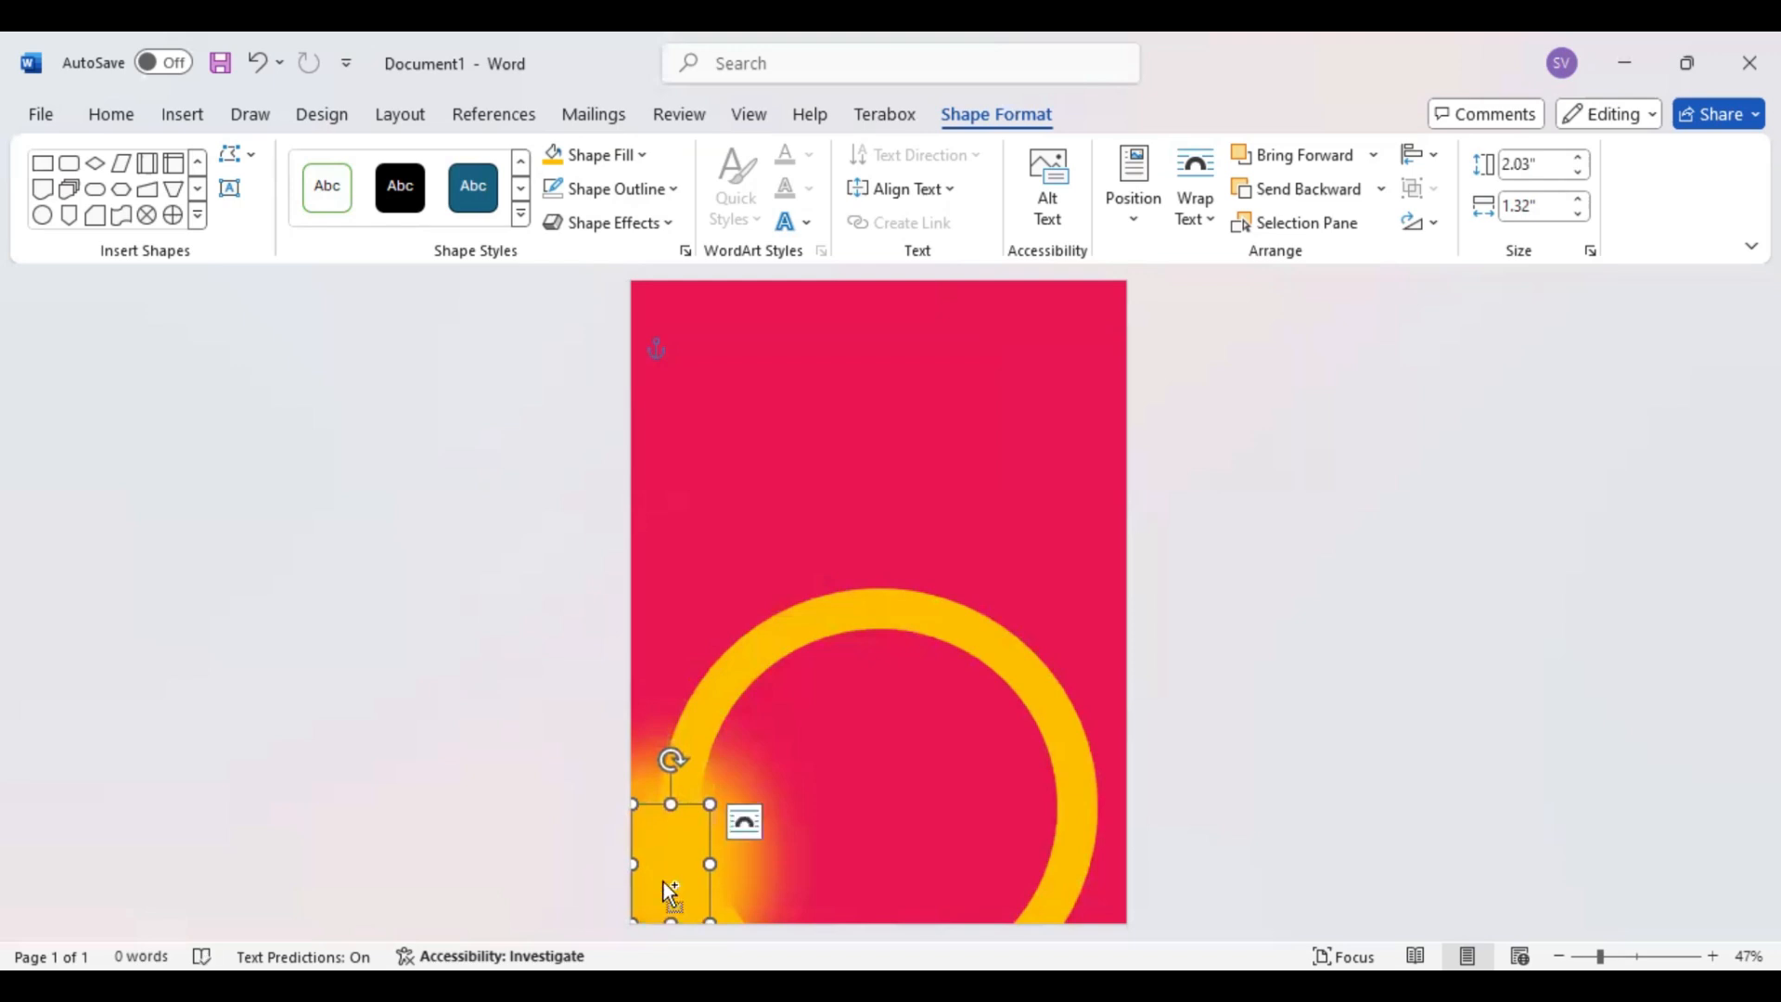
Duplicate the glowing shape into the page's upper-right corner and shrink the copy to about 1.33" high by 1.03" wide
{"action": "left_click_drag", "start_coordinate": [682, 837], "coordinate": [1028, 395]}
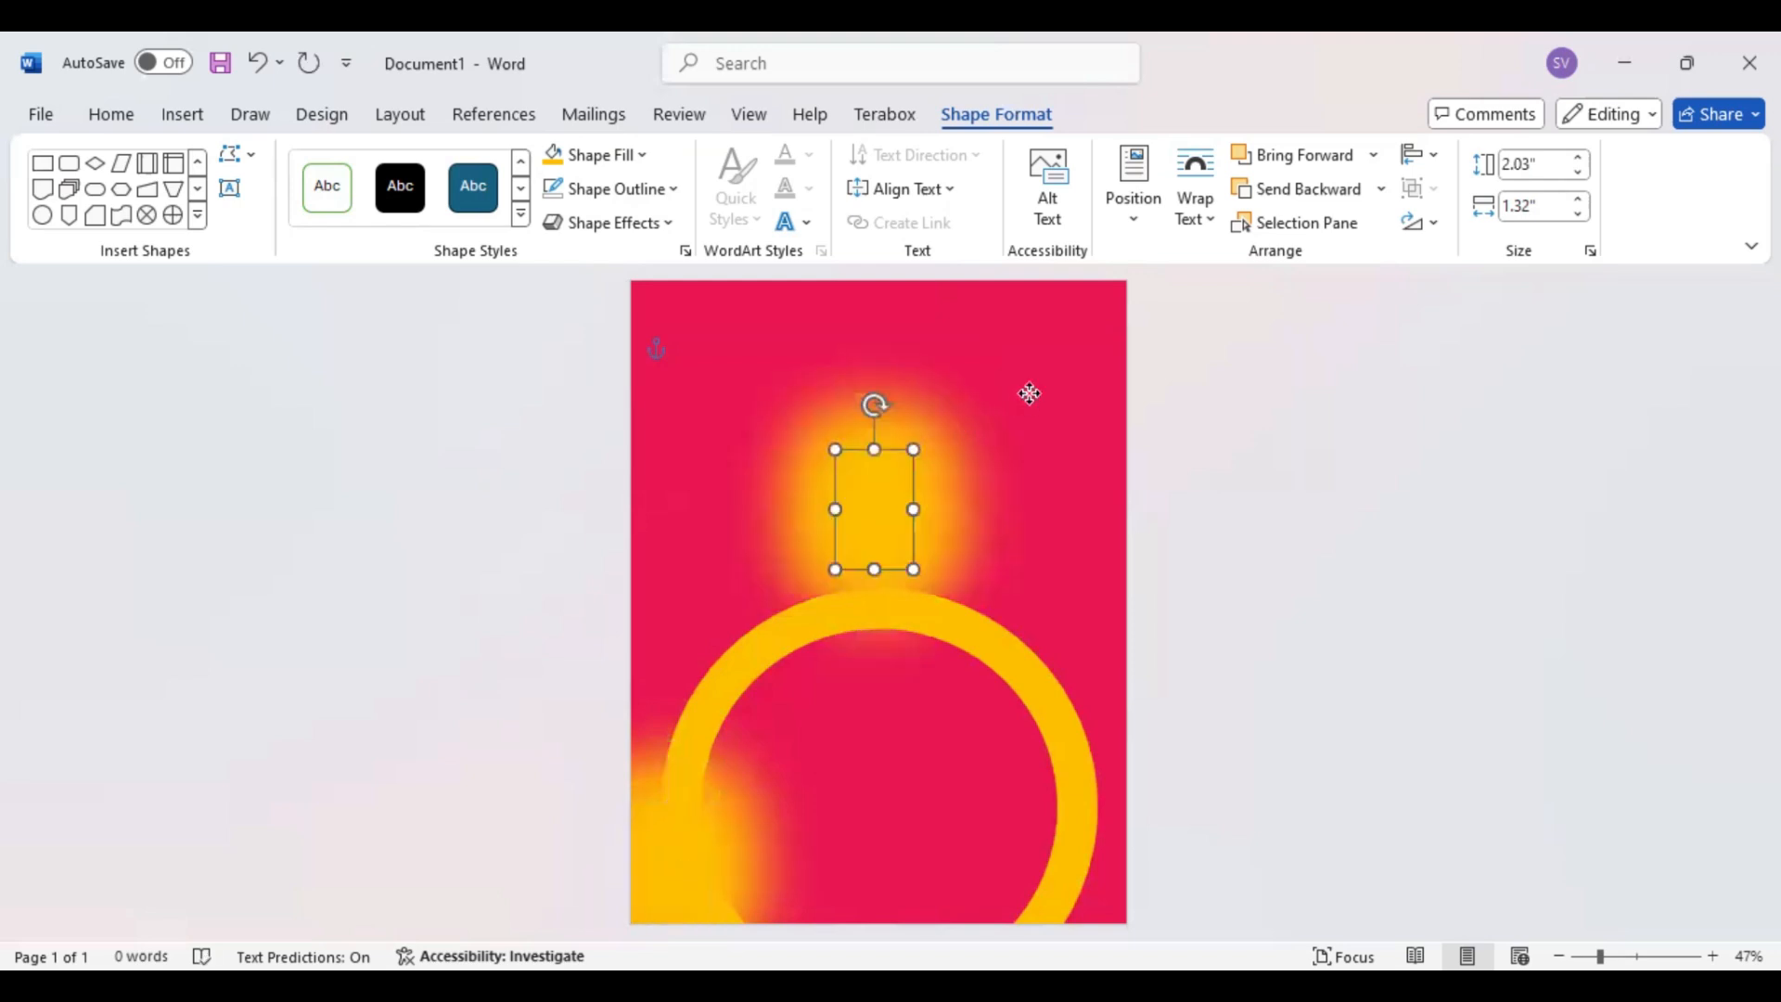
{"action": "left_click_drag", "start_coordinate": [985, 456], "coordinate": [1095, 363]}
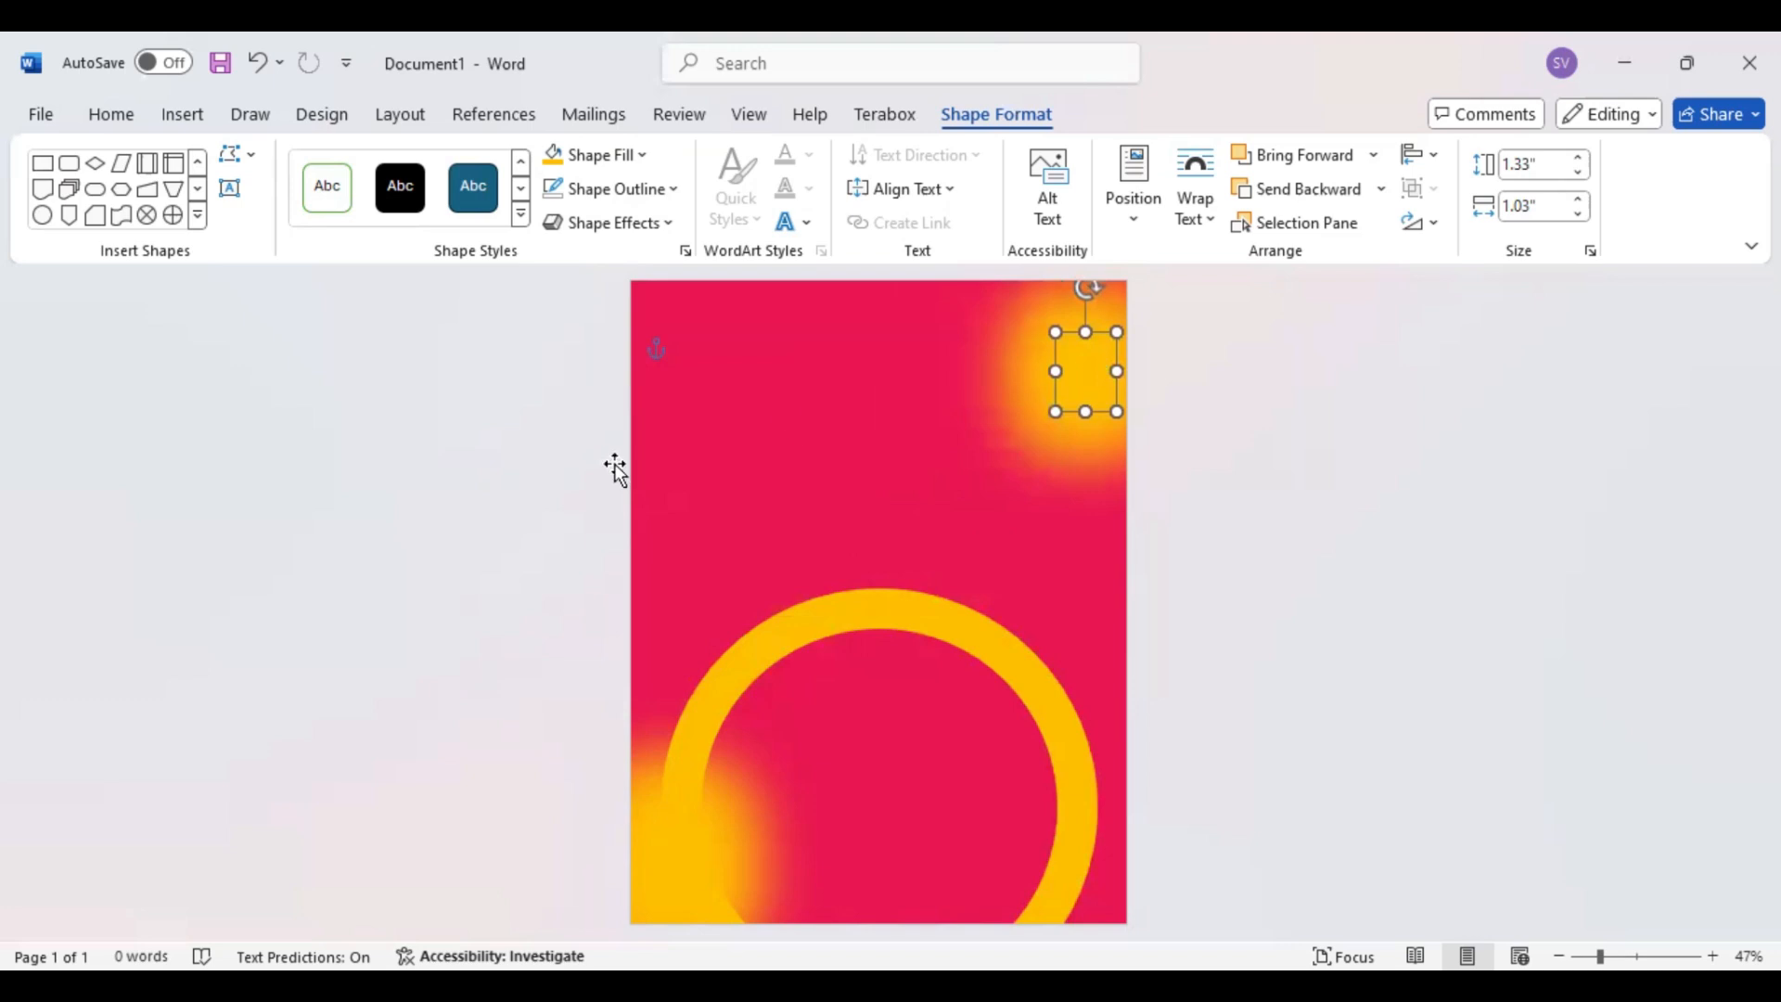
Add a text box about 1.33" high by 4.84" wide near the page's top reading "Happy", with no fill or outline
{"action": "left_click", "coordinate": [229, 188]}
{"action": "left_click_drag", "start_coordinate": [719, 376], "coordinate": [1003, 453]}
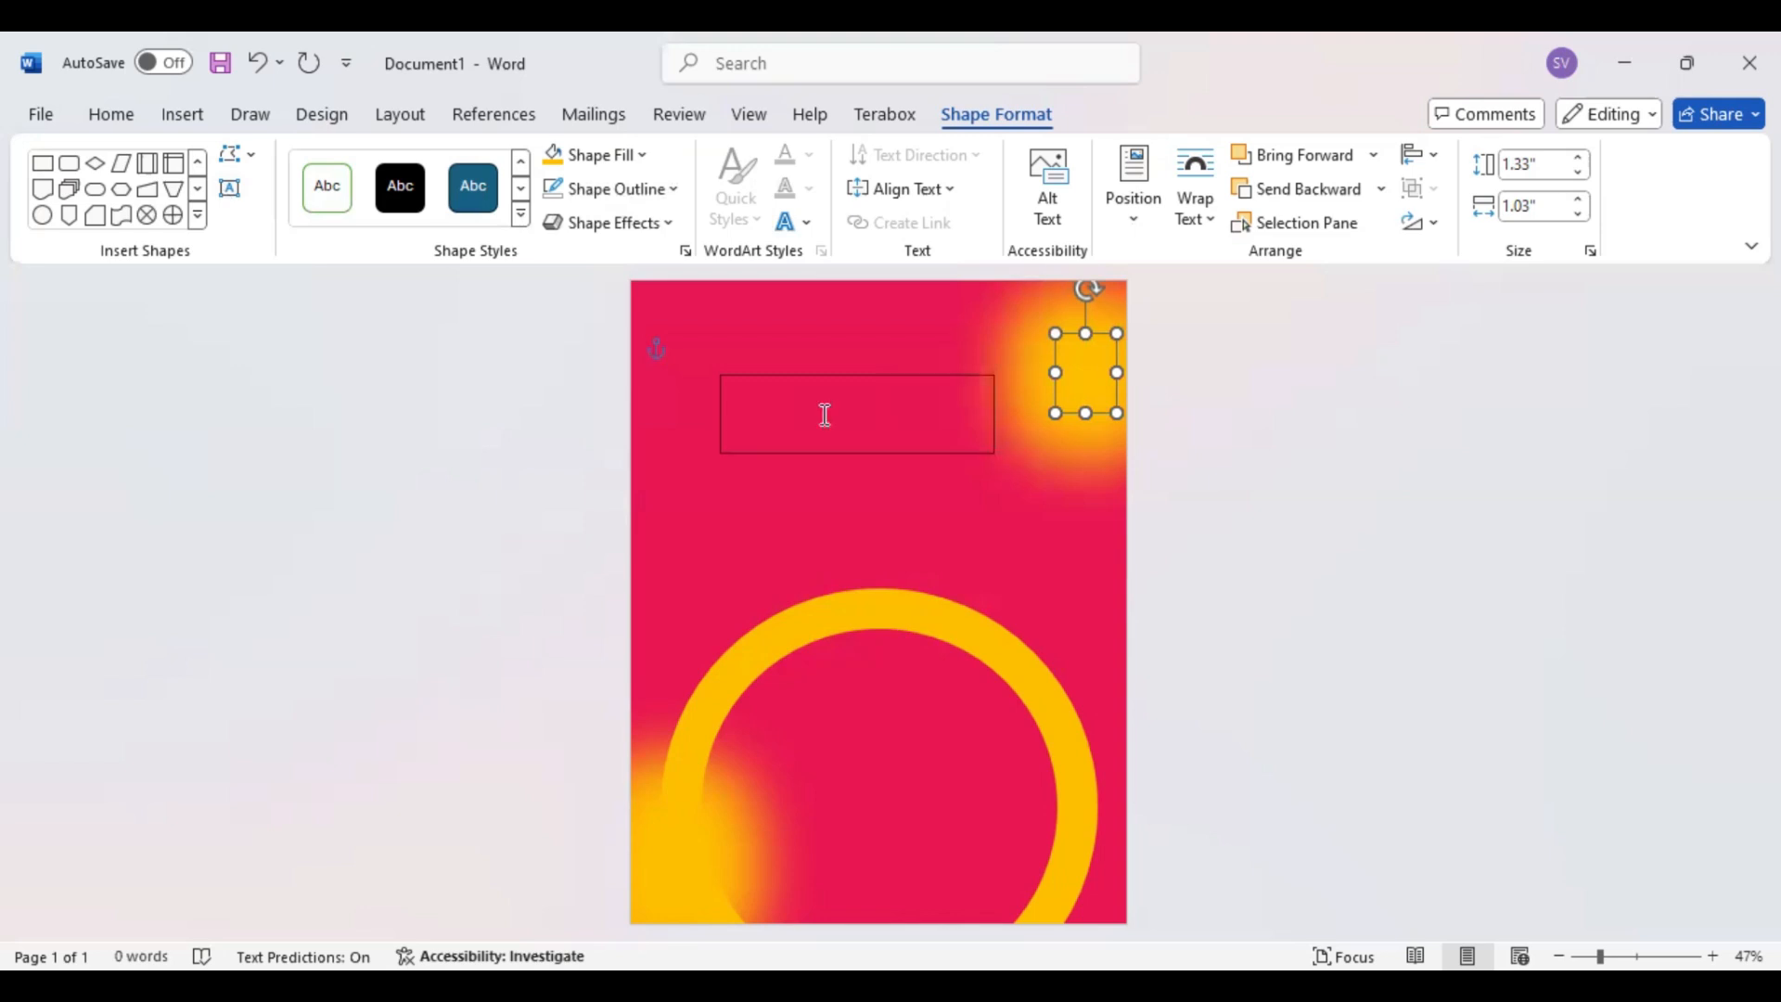
{"action": "type", "text": "Happy"}
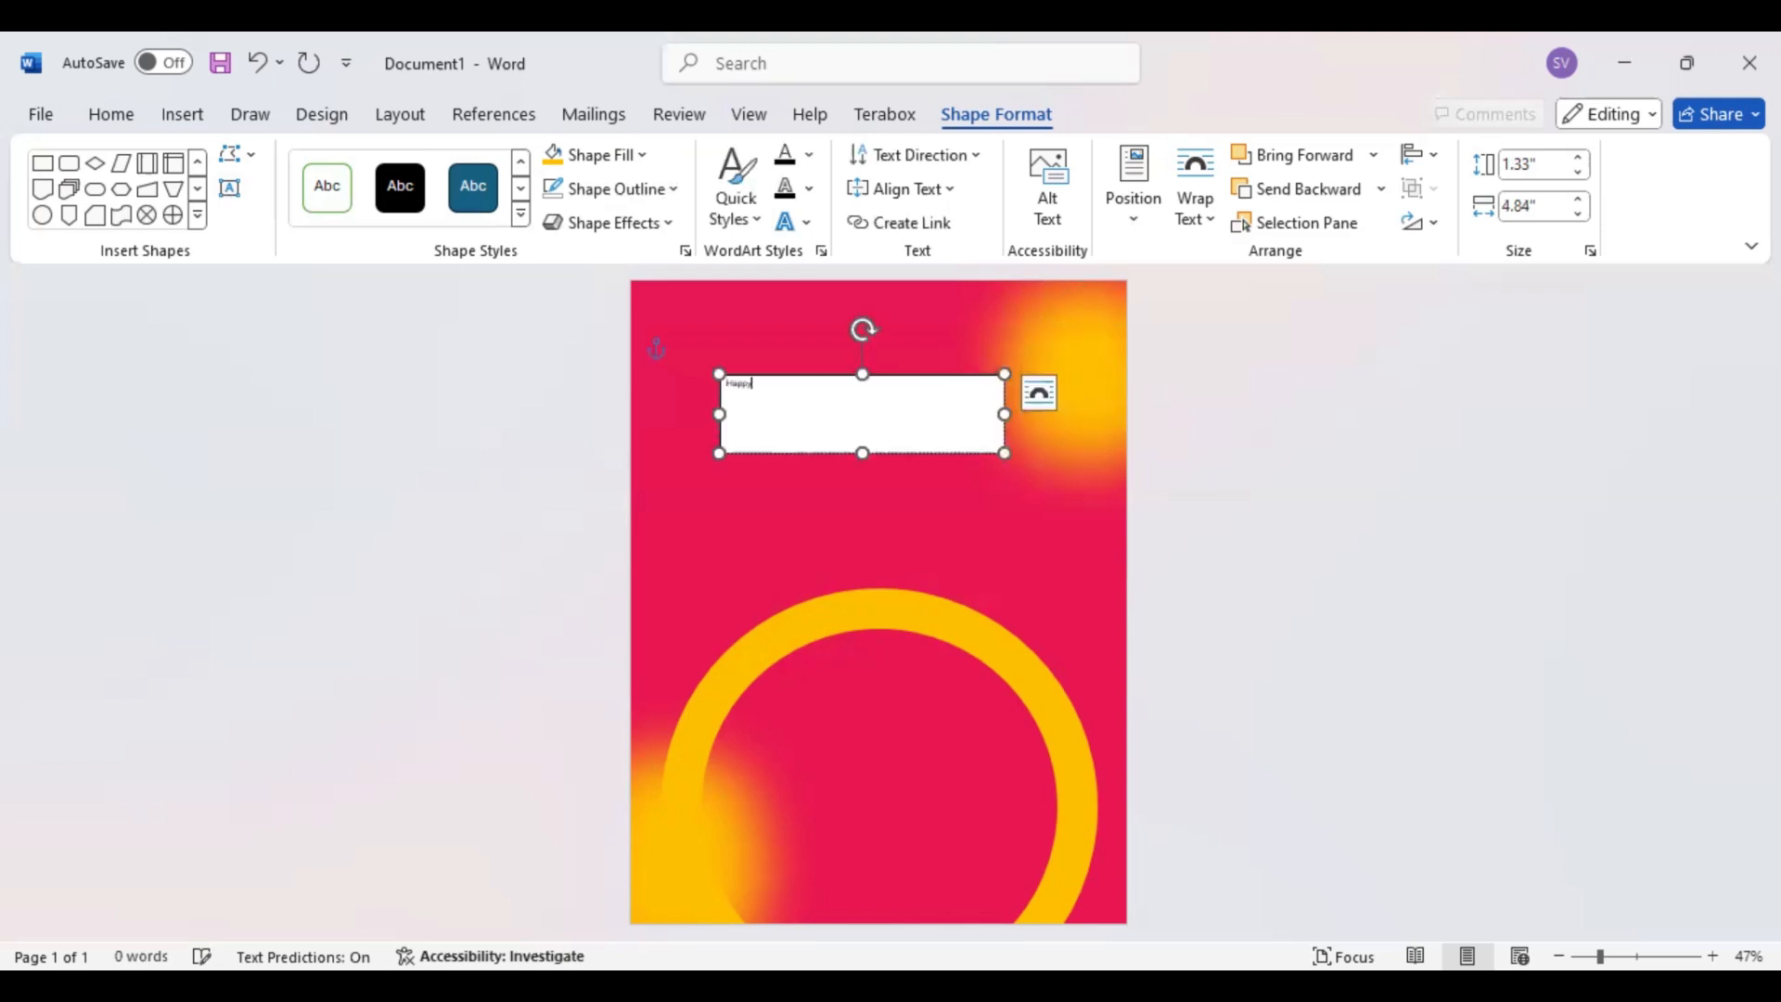
{"action": "left_click_drag", "start_coordinate": [739, 393], "coordinate": [718, 391]}
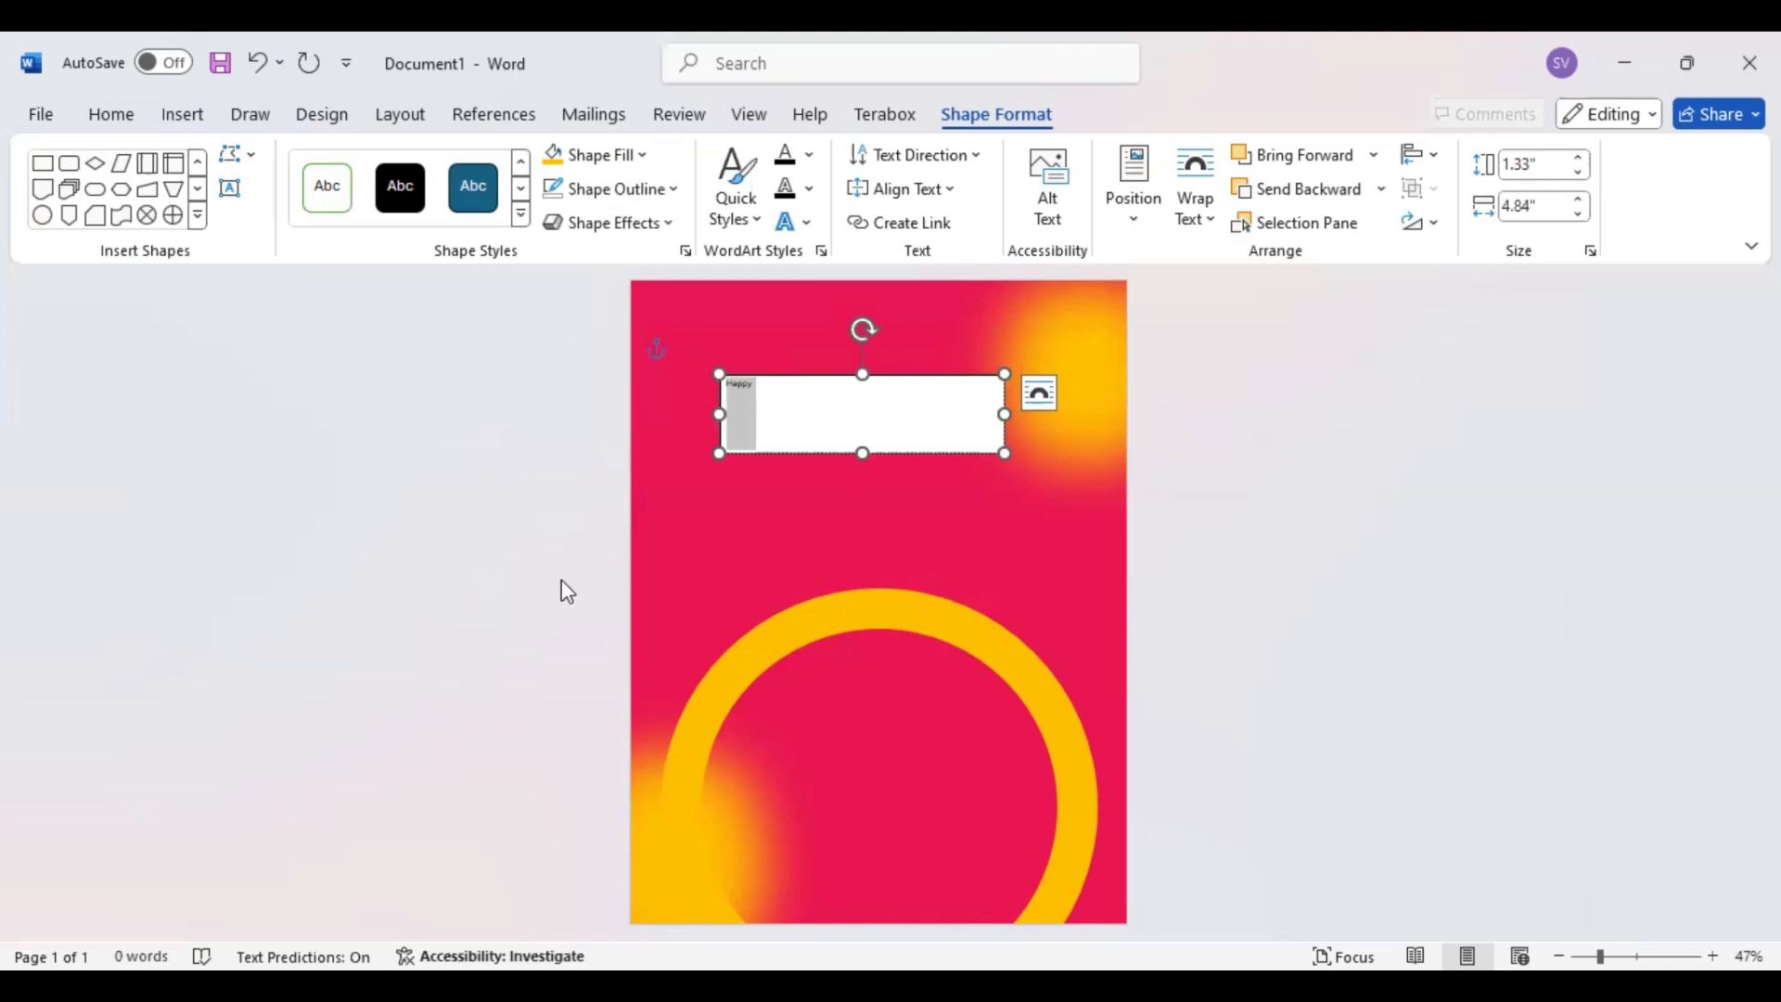
Center the word "Happy" and format it as uppercase Impact at 36 pt
{"action": "left_click", "coordinate": [110, 121]}
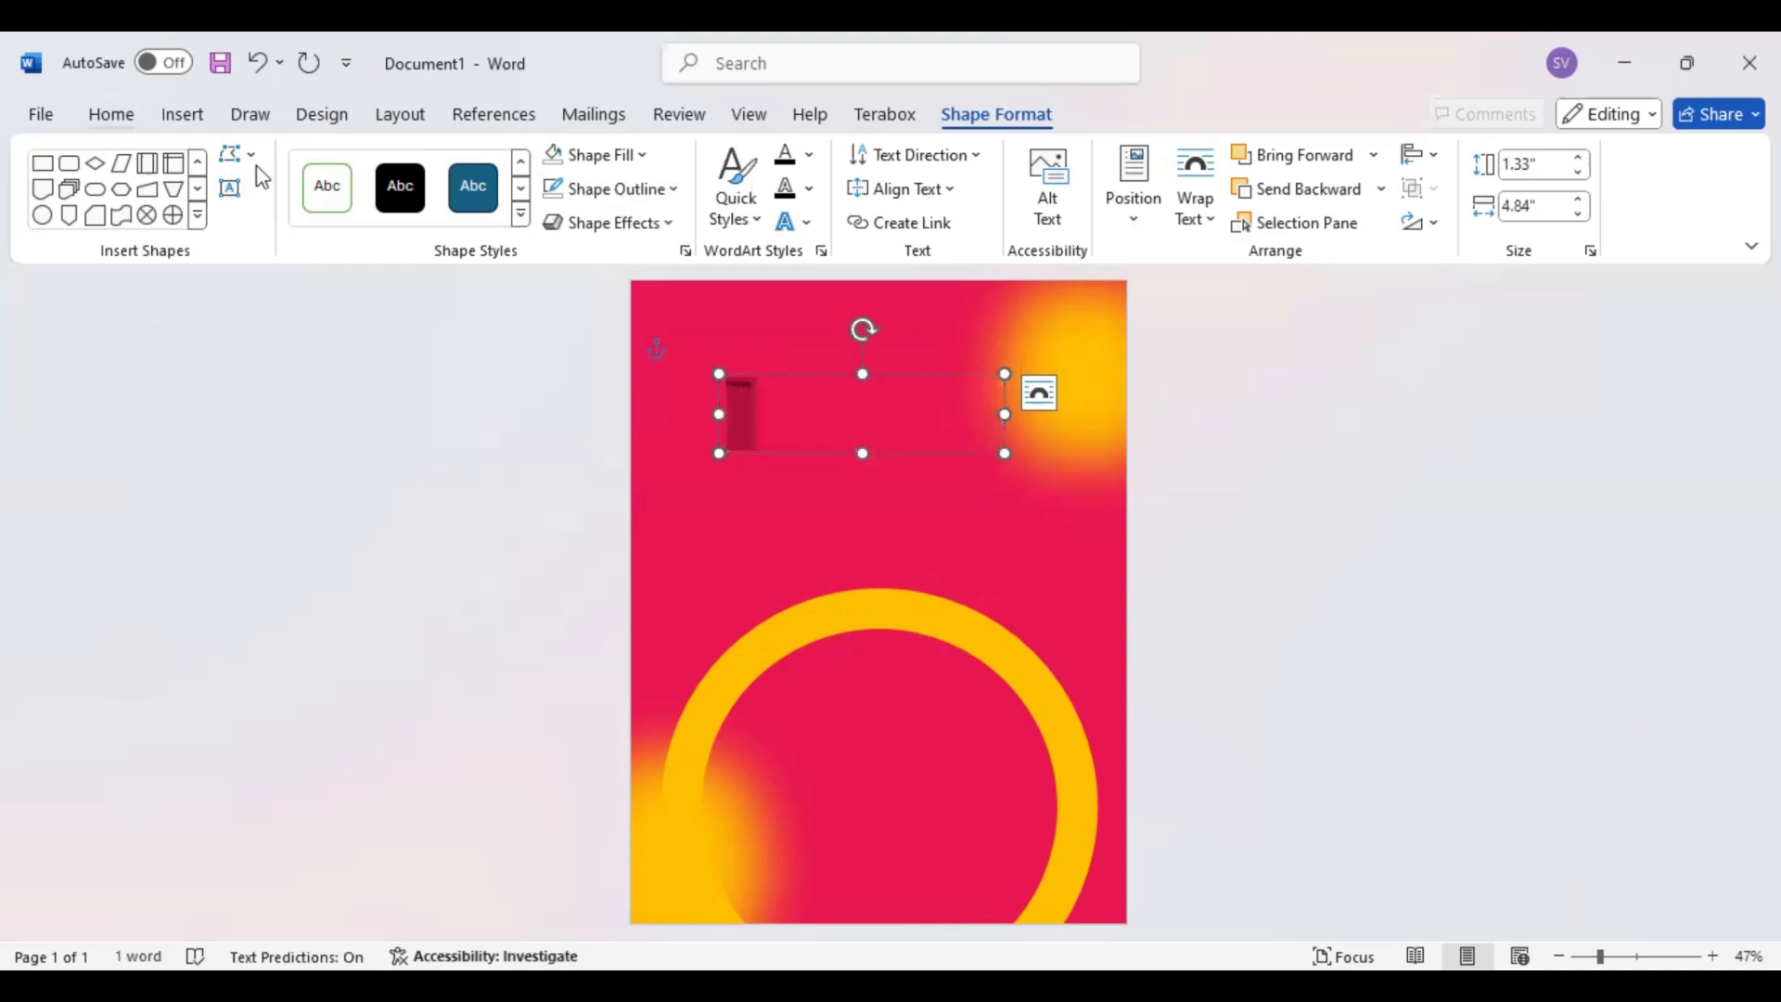
{"action": "key", "text": "ctrl+e"}
{"action": "left_click", "coordinate": [258, 165]}
{"action": "type", "text": "Impact"}
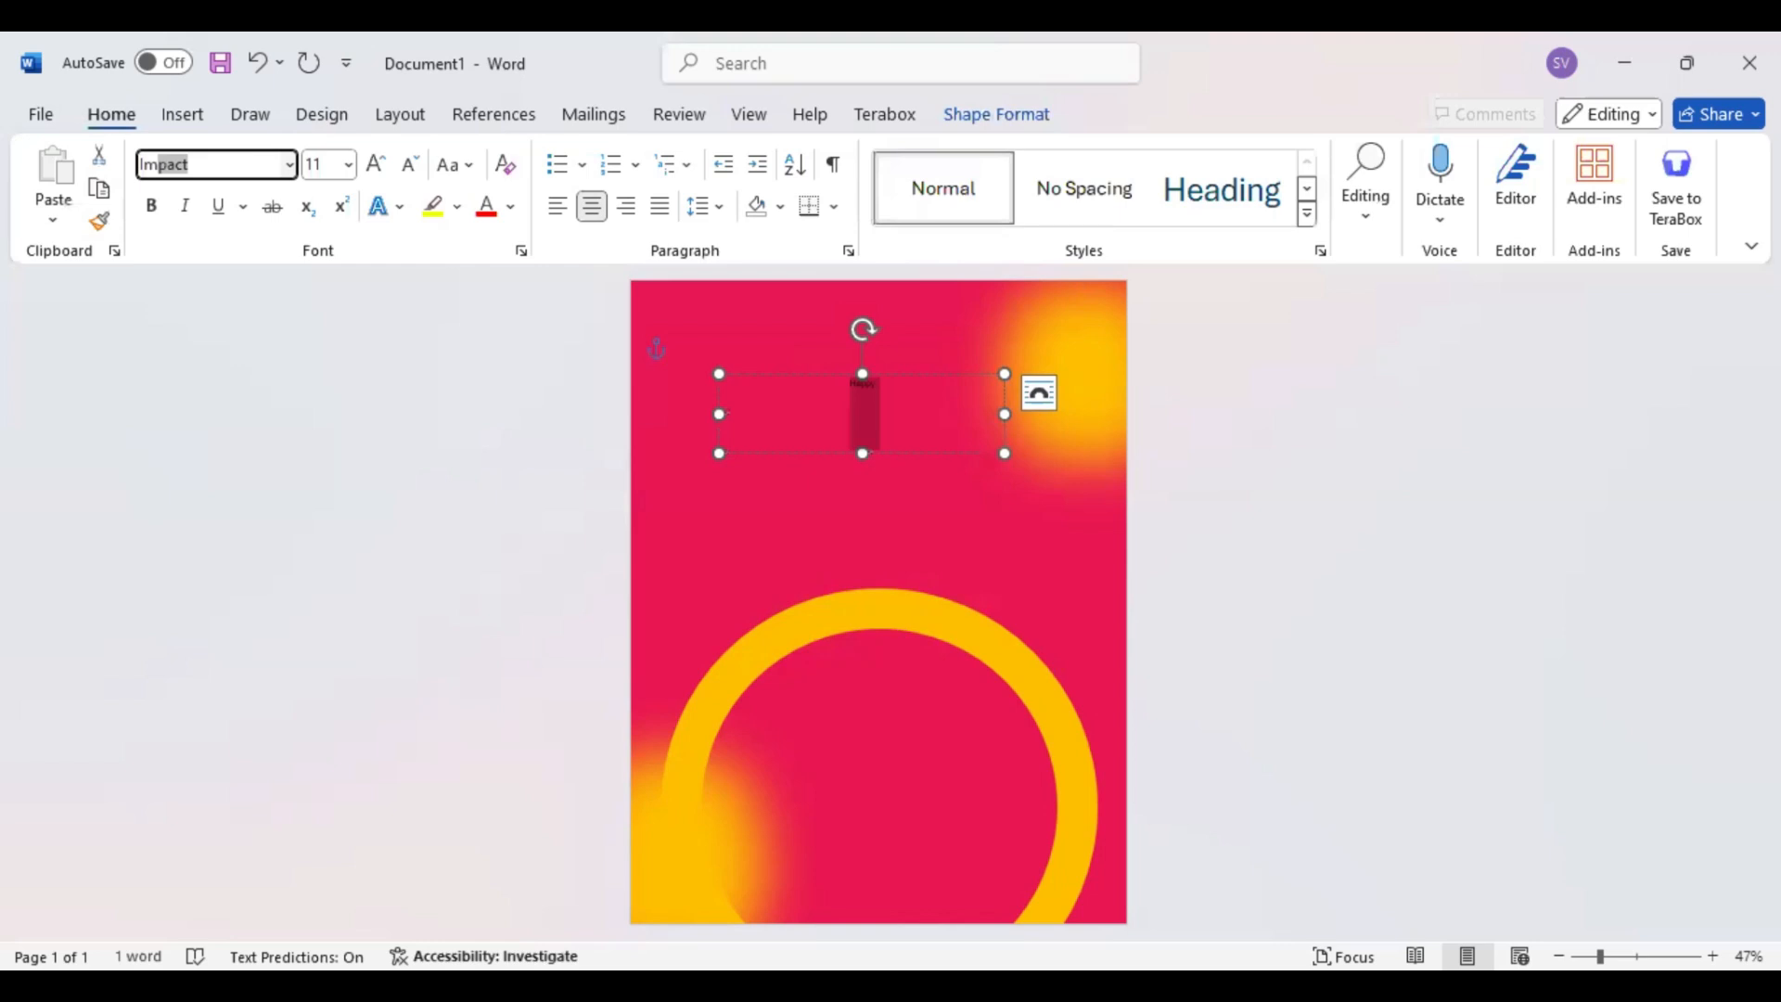
{"action": "key", "text": "Return"}
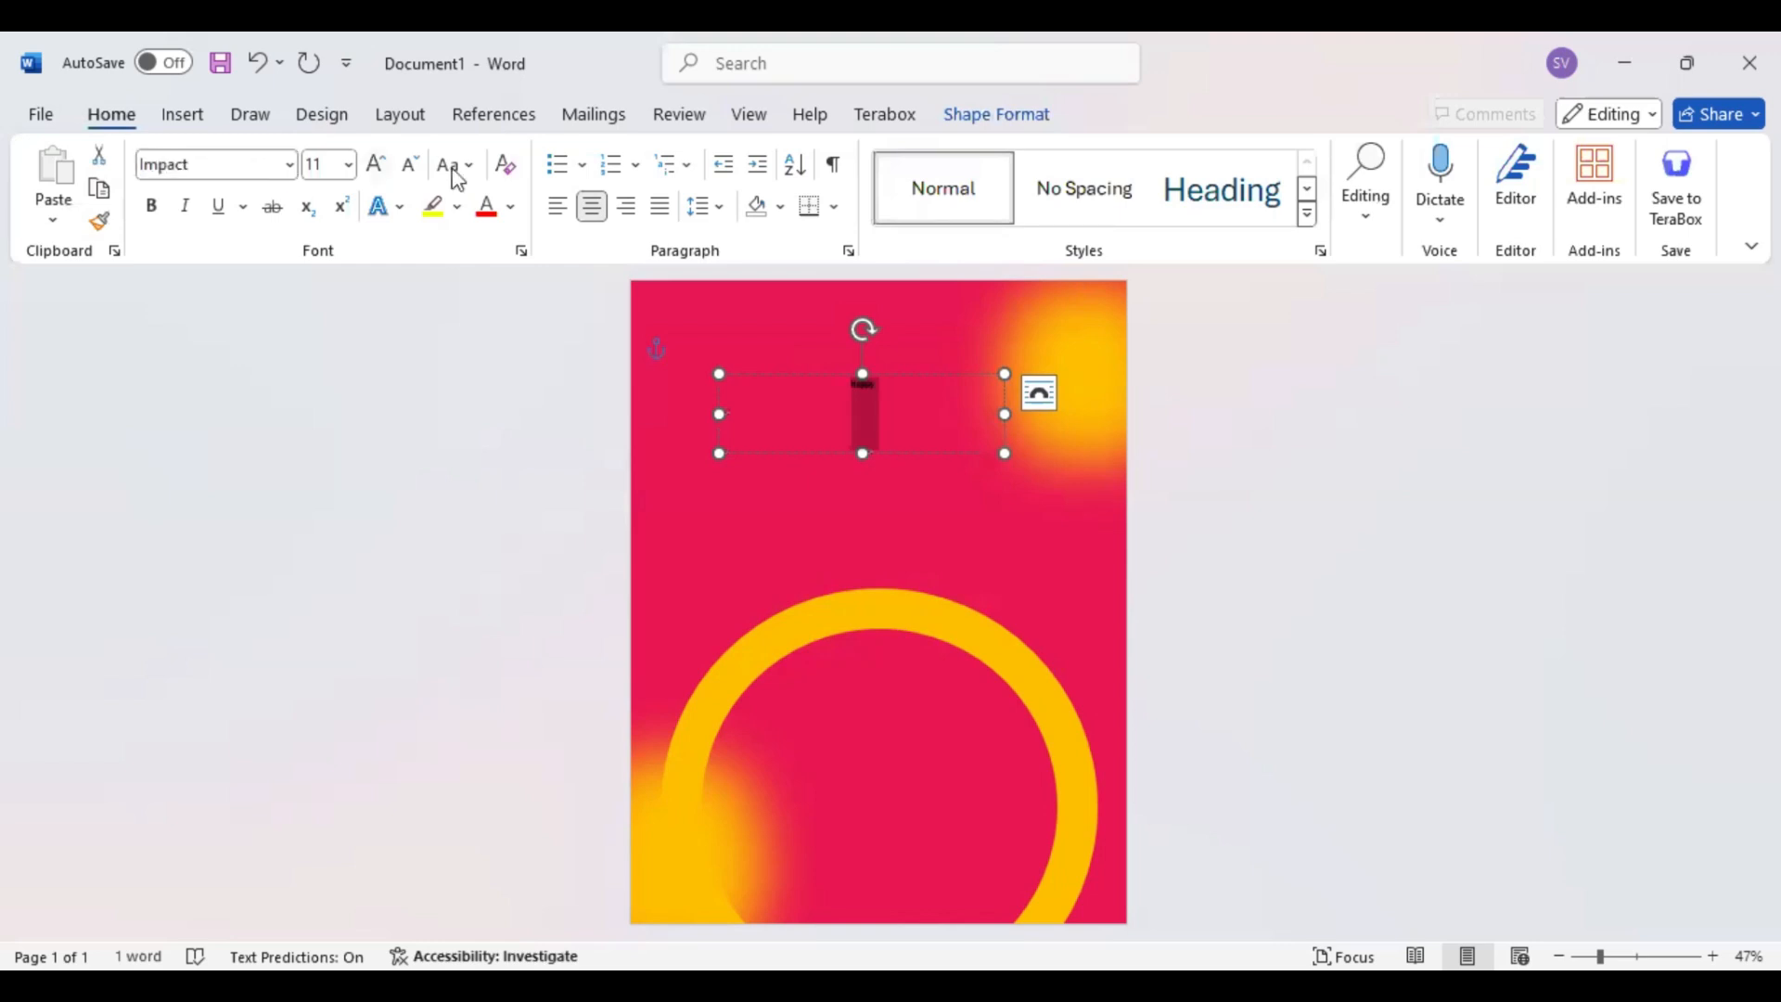
{"action": "left_click", "coordinate": [325, 164]}
{"action": "type", "text": "36"}
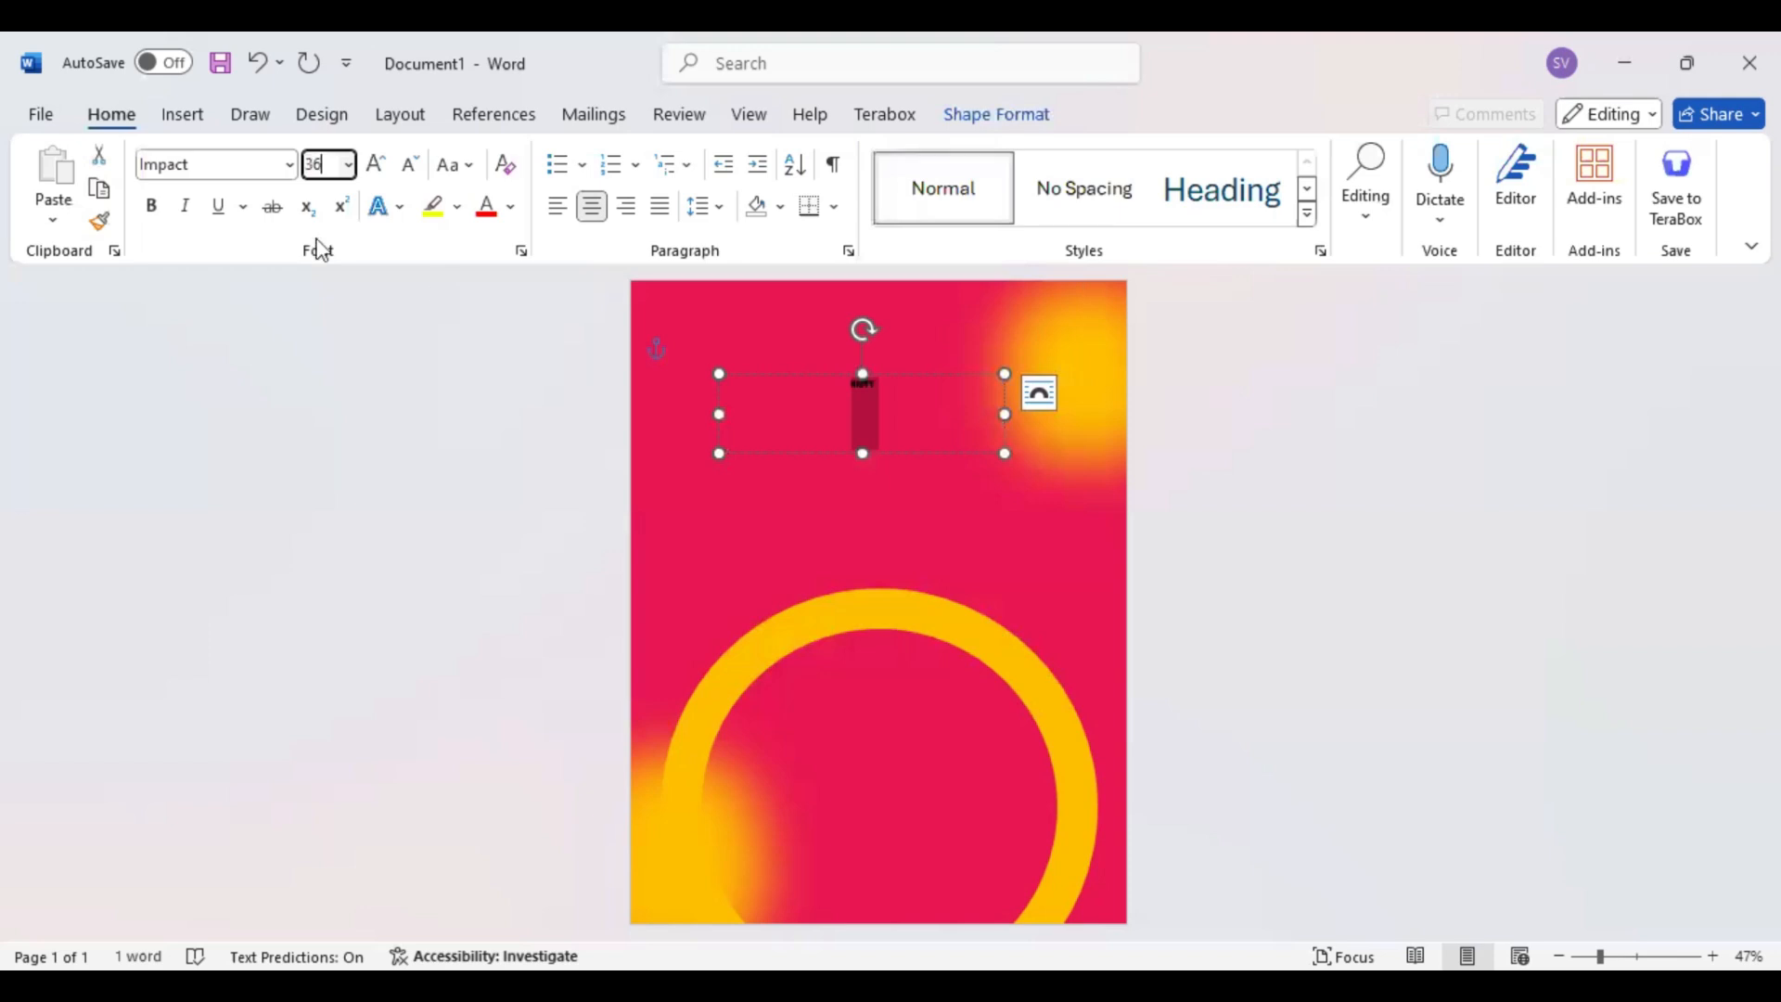
{"action": "key", "text": "Return"}
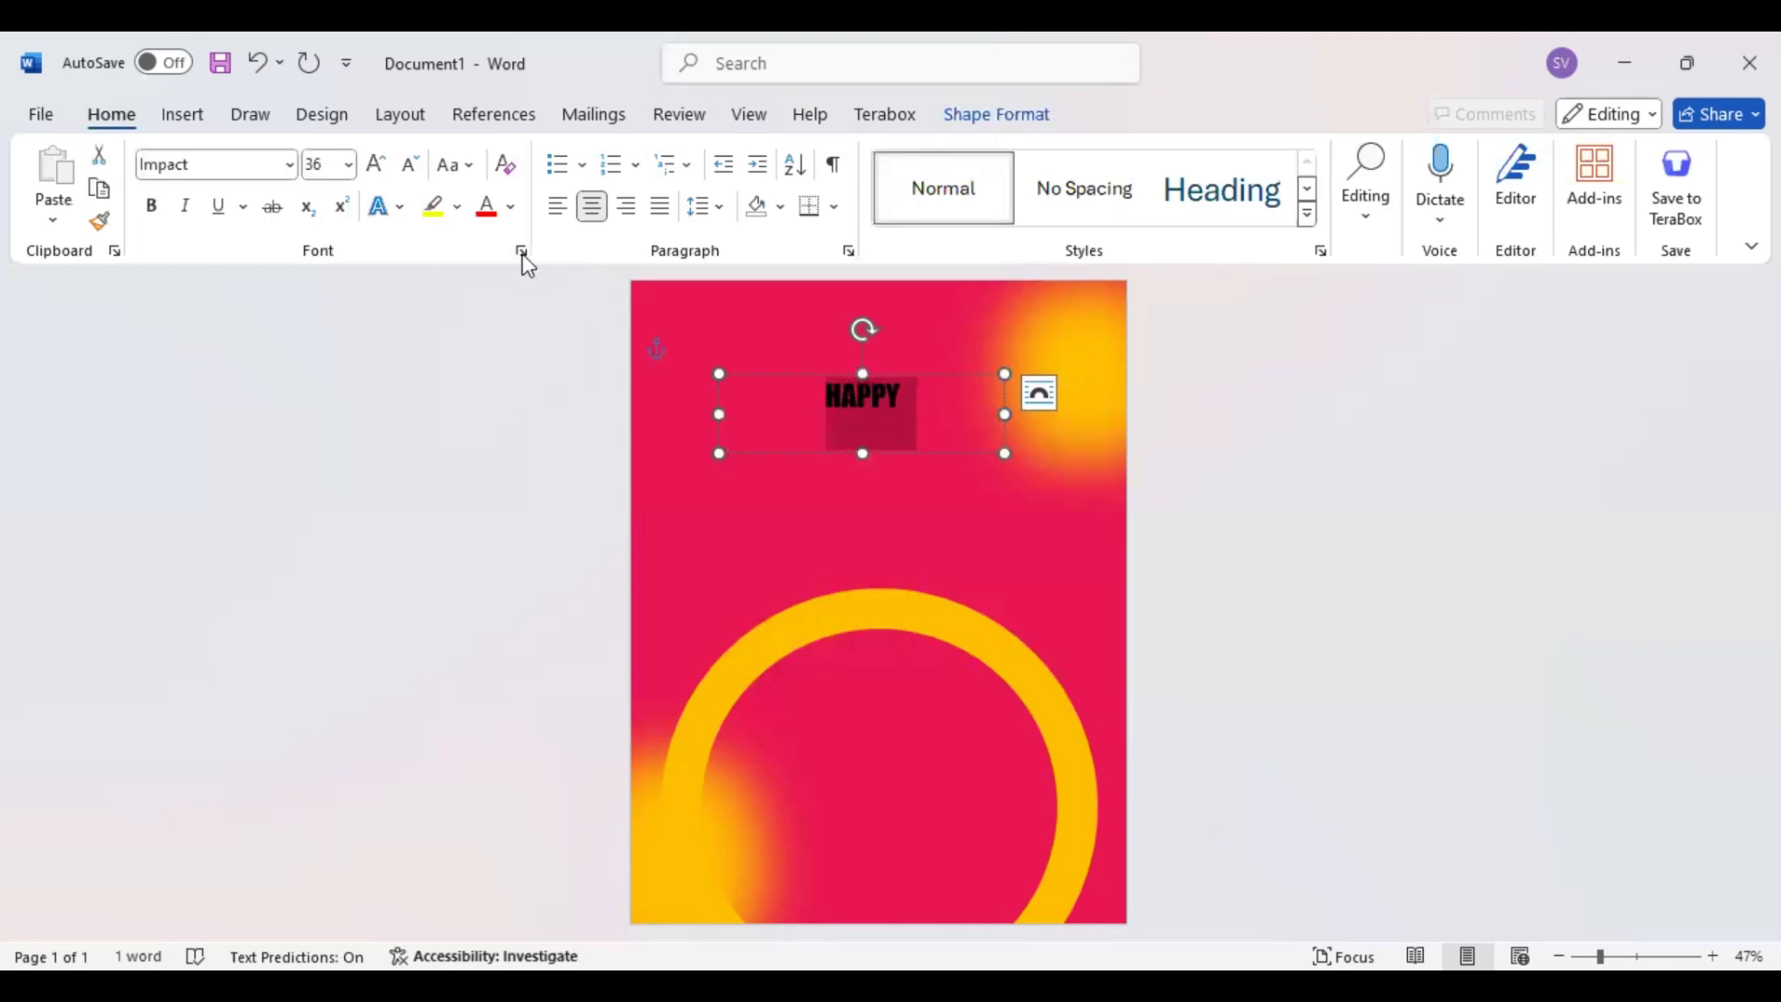
Expand the character spacing of HAPPY by 5 pt and shrink its text box to fit the word
{"action": "left_click", "coordinate": [521, 251]}
{"action": "left_click", "coordinate": [737, 214]}
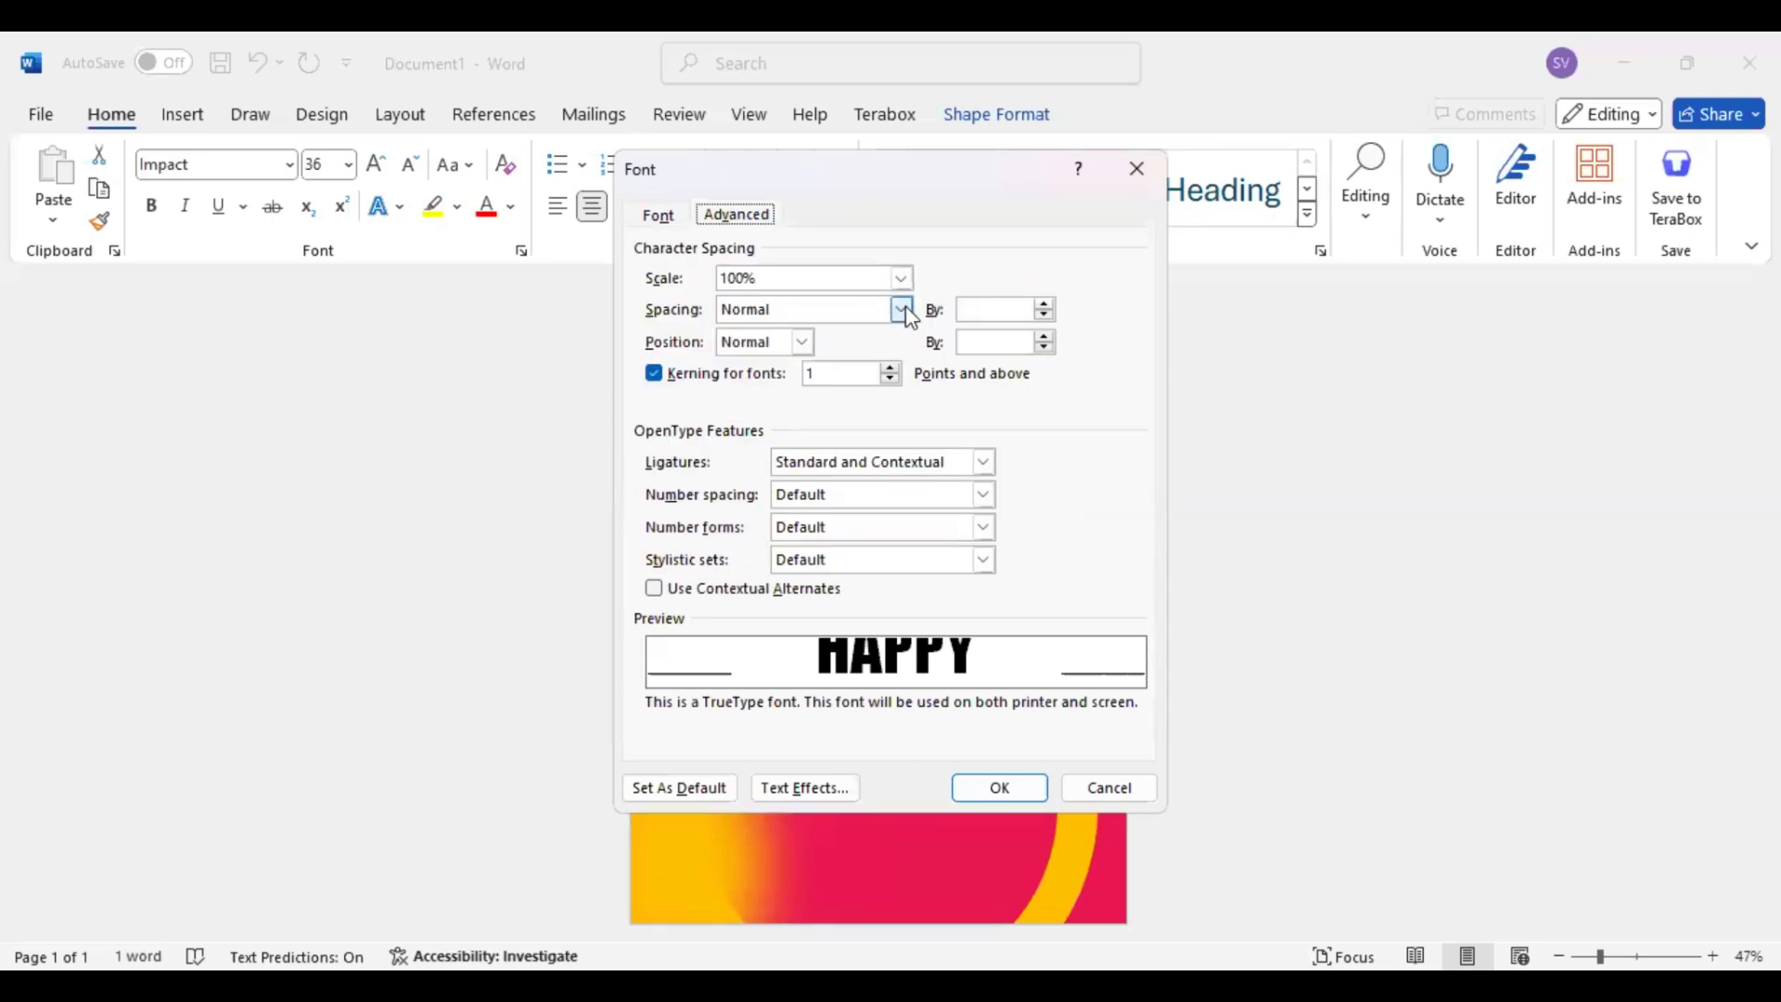
{"action": "left_click", "coordinate": [904, 308]}
{"action": "left_click", "coordinate": [761, 348]}
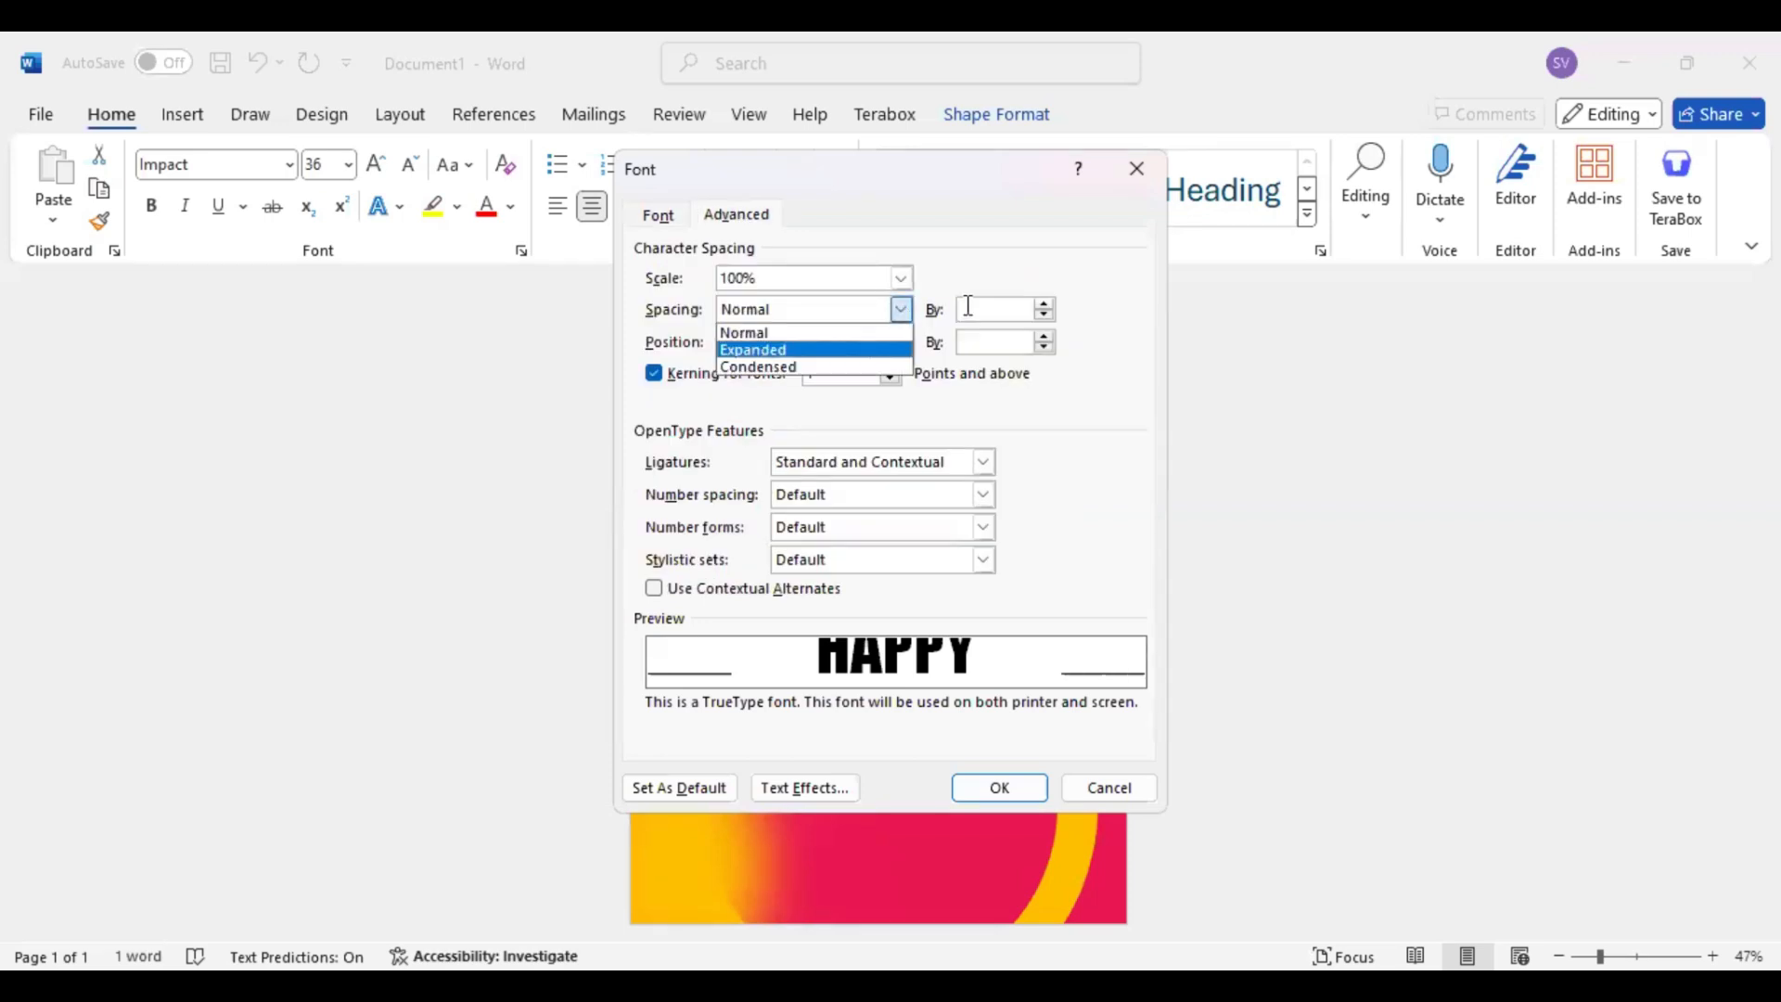
{"action": "left_click", "coordinate": [967, 306]}
{"action": "key", "text": "BackSpace"}
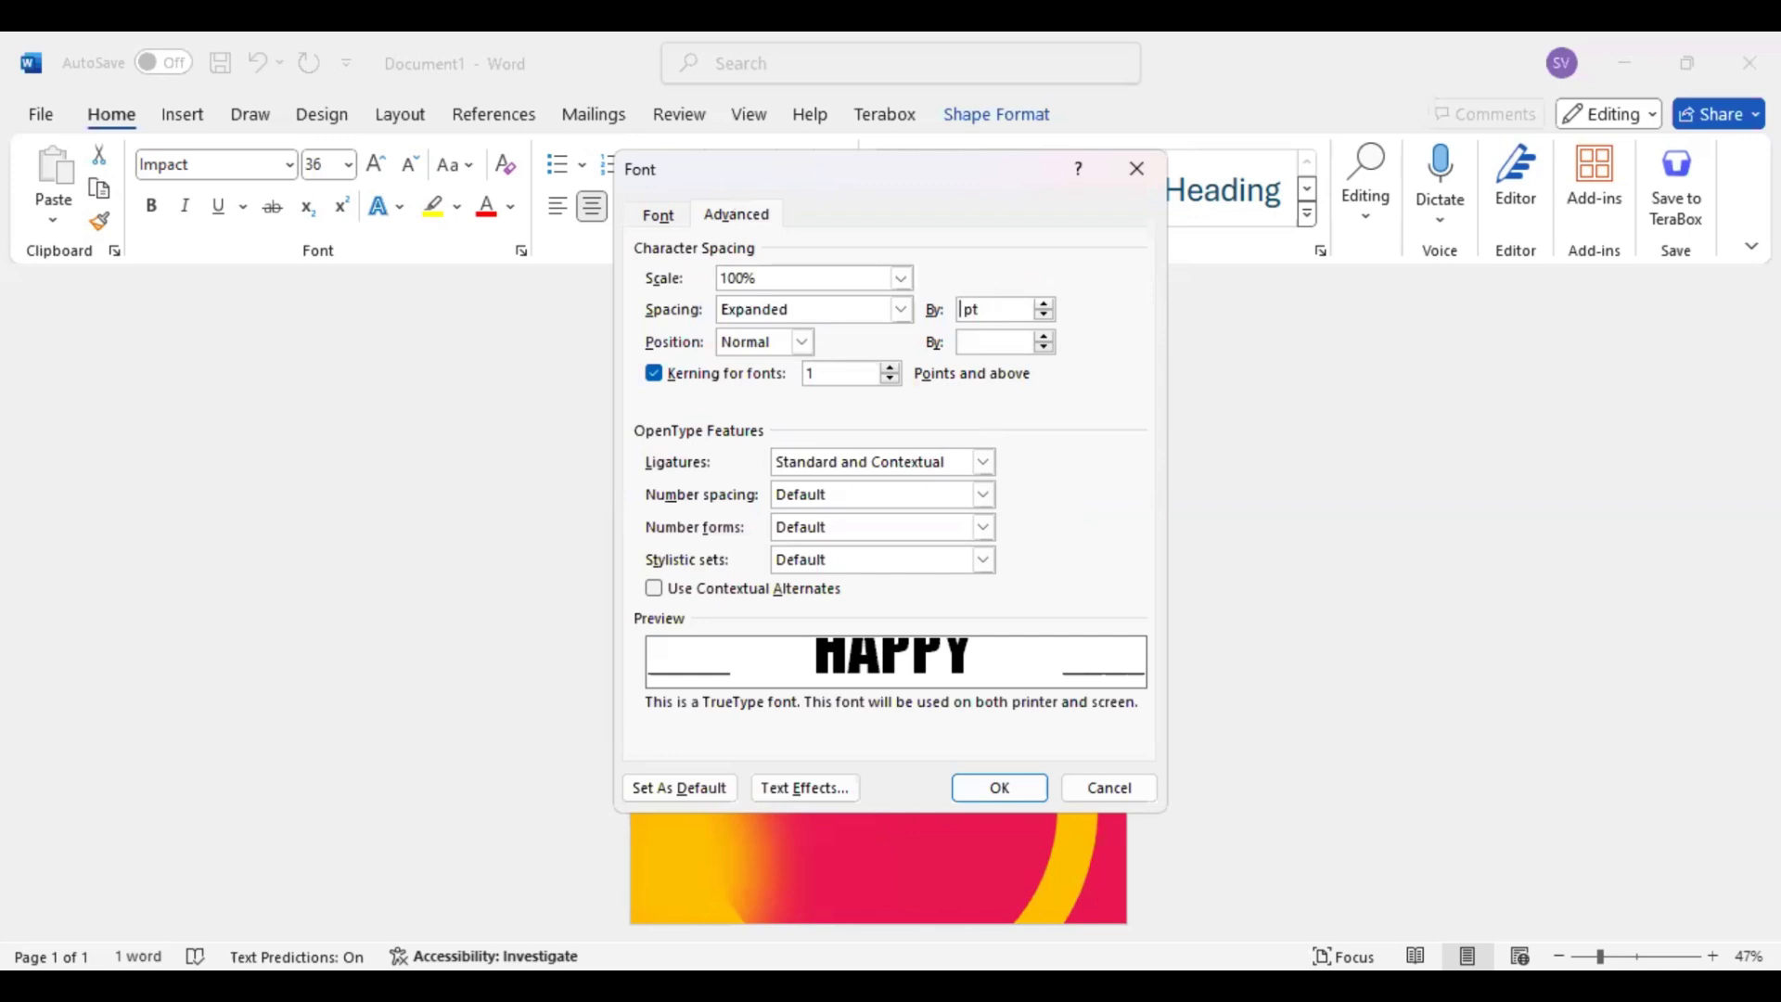
{"action": "type", "text": "5"}
{"action": "key", "text": "Return"}
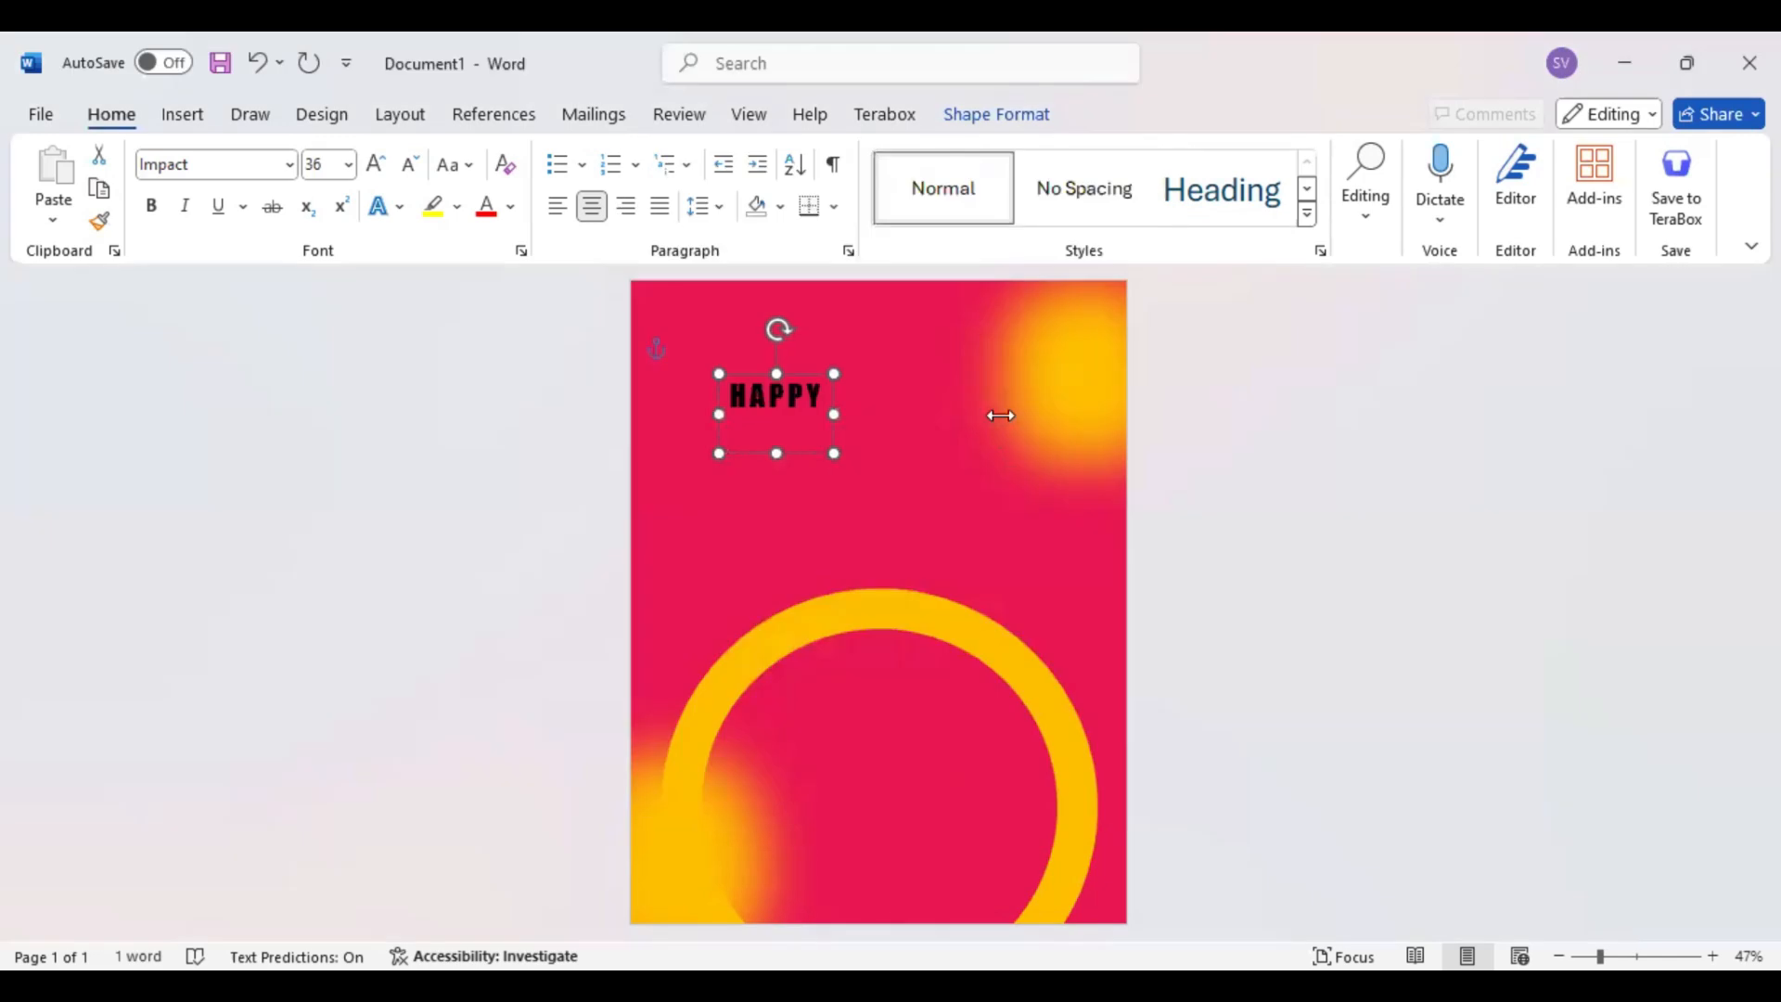
{"action": "left_click_drag", "start_coordinate": [1001, 416], "coordinate": [828, 415]}
Draw a second text box about 1.8" high by 6.18" wide below HAPPY and enter "Birthday" in it
{"action": "left_click", "coordinate": [184, 115]}
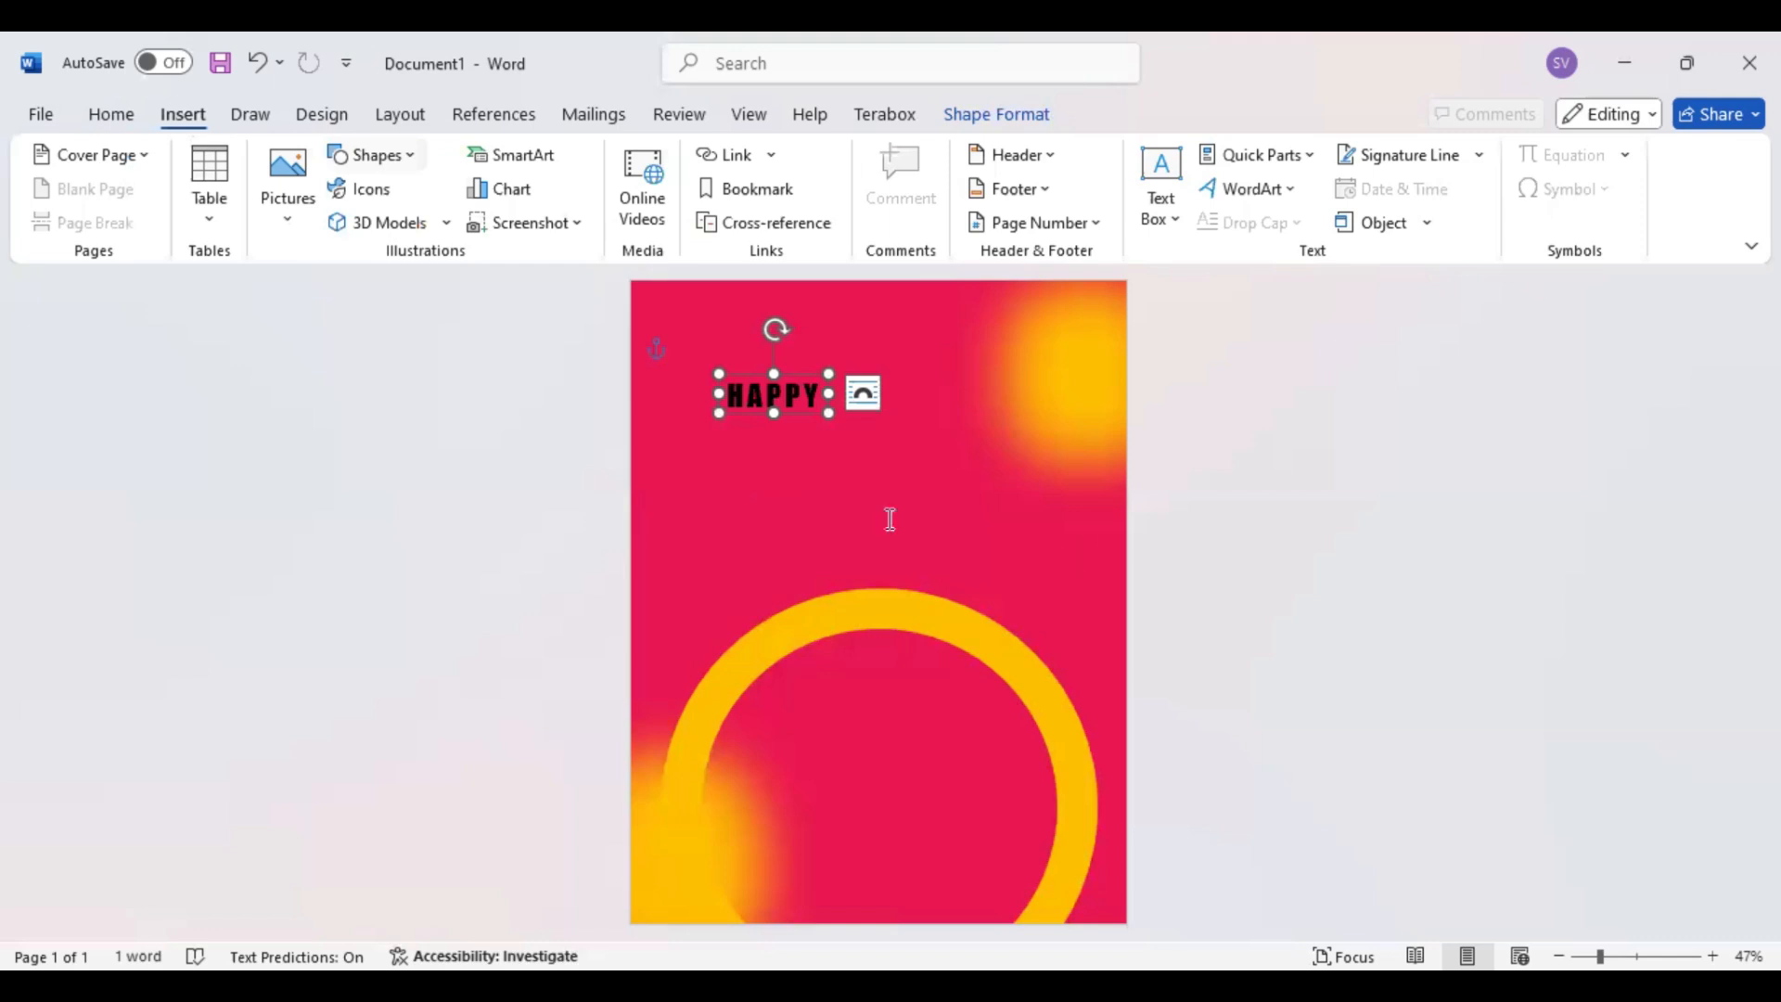
{"action": "key", "text": "ctrl+z"}
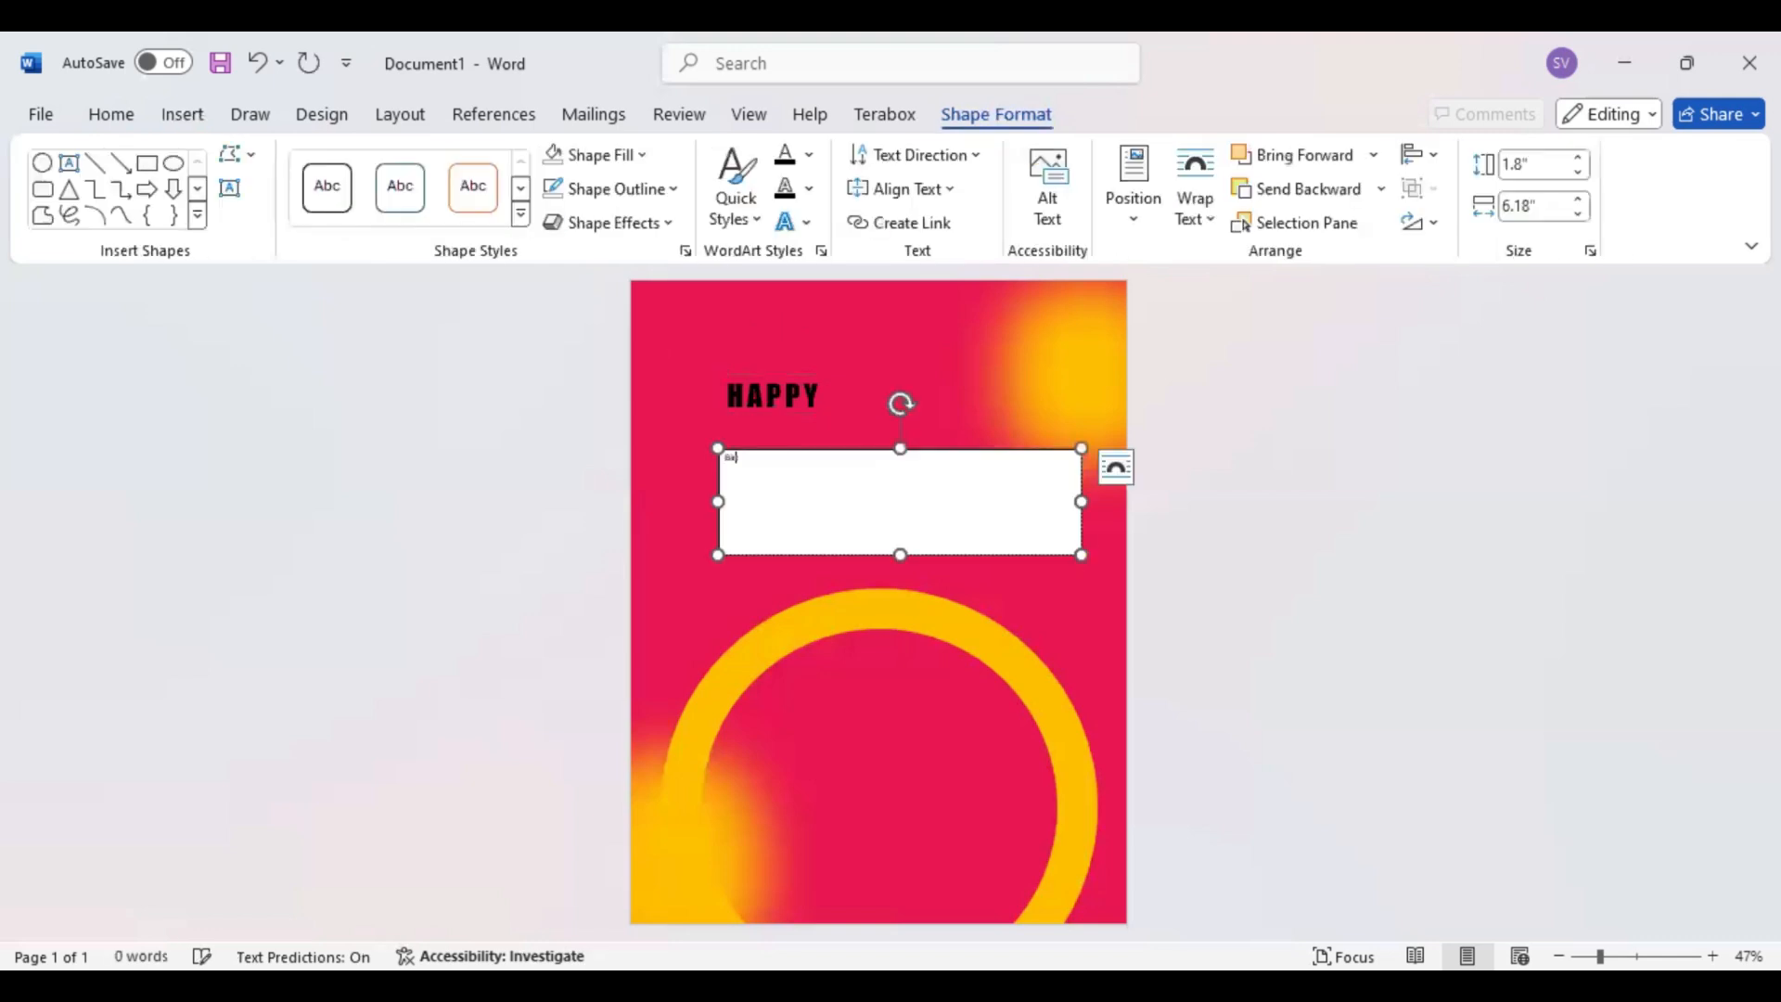
{"action": "type", "text": "Birthday"}
Remove the outline and the fill from the "Birthday" text box
{"action": "key", "text": "ctrl+a"}
{"action": "left_click", "coordinate": [622, 190]}
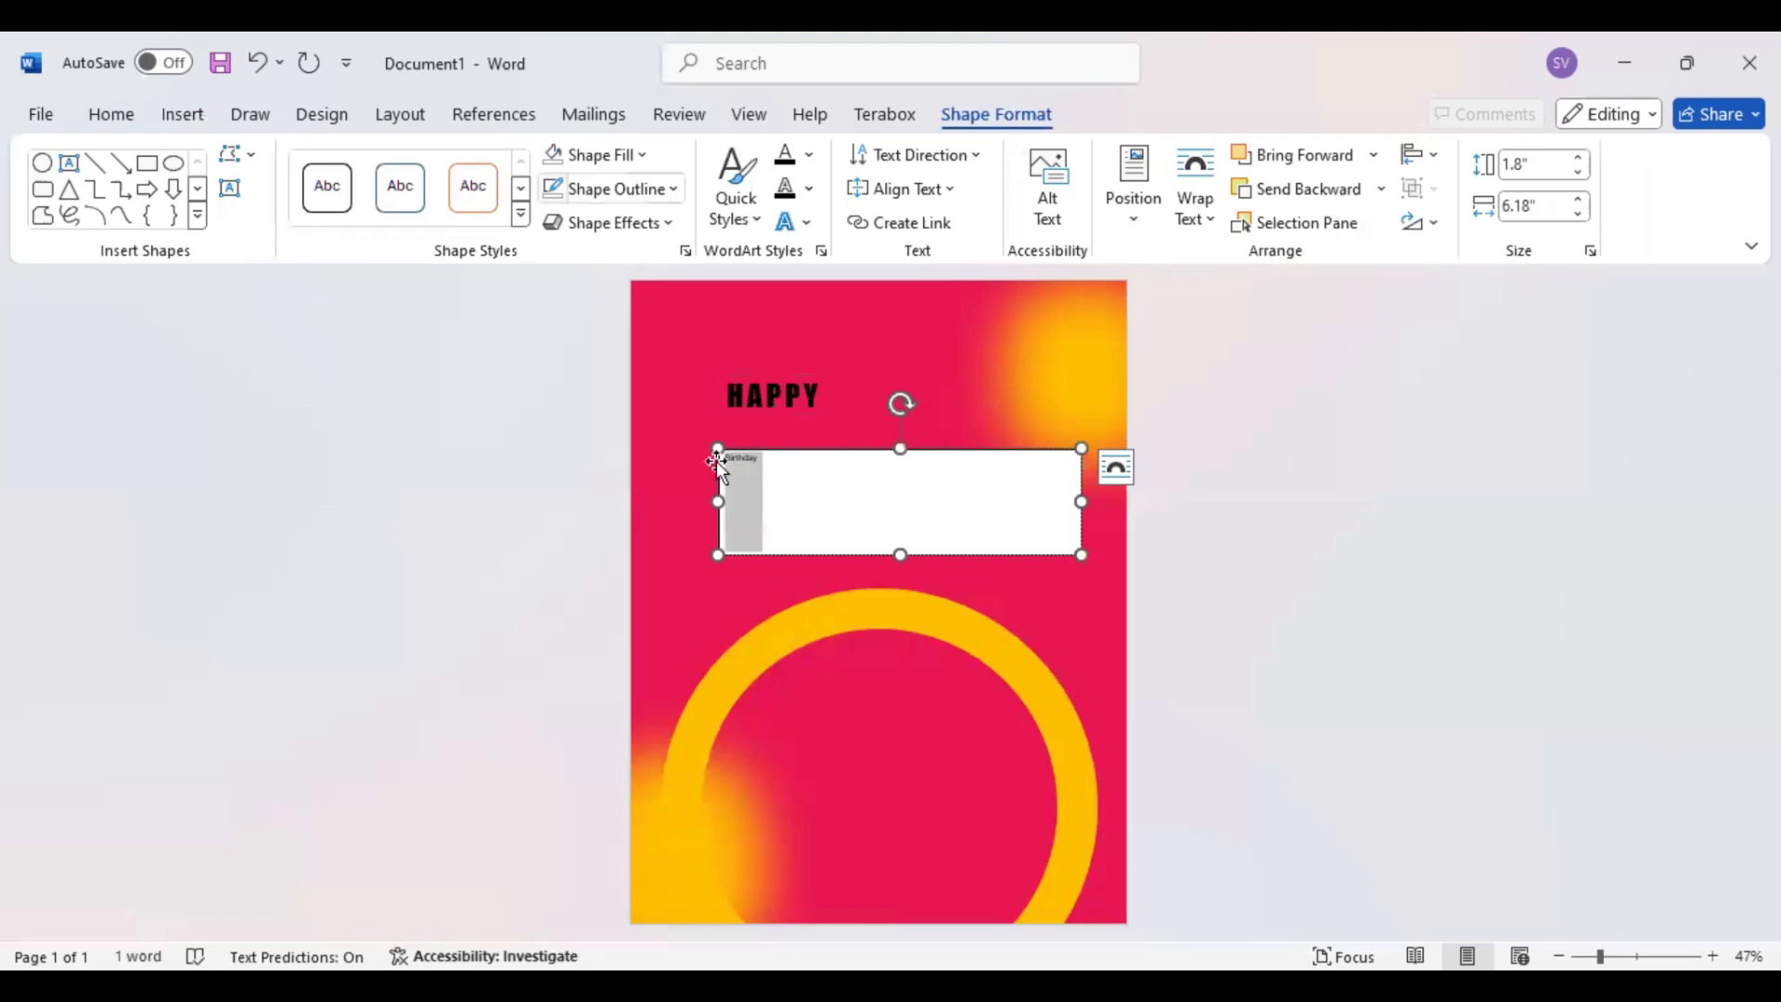
{"action": "left_click", "coordinate": [617, 452]}
{"action": "left_click", "coordinate": [607, 155]}
{"action": "left_click", "coordinate": [607, 417]}
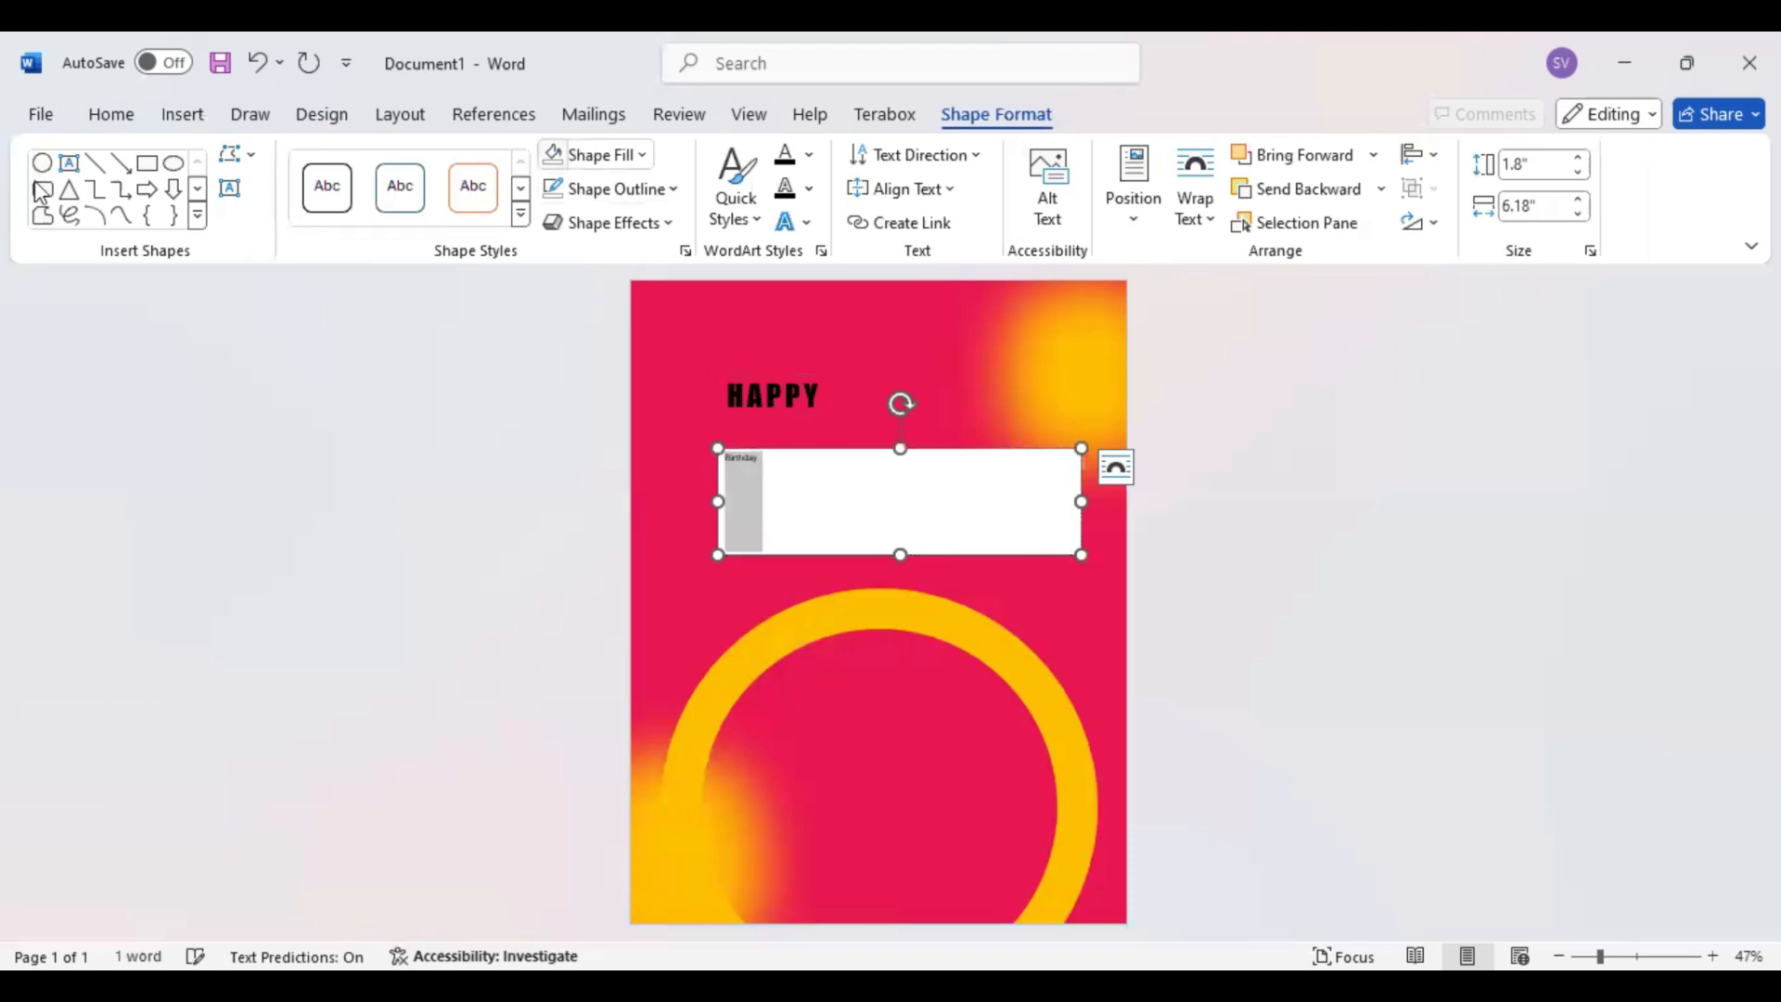
Center the word "Birthday" and set it in Impact at 130 pt
{"action": "left_click", "coordinate": [109, 119]}
{"action": "key", "text": "ctrl+e"}
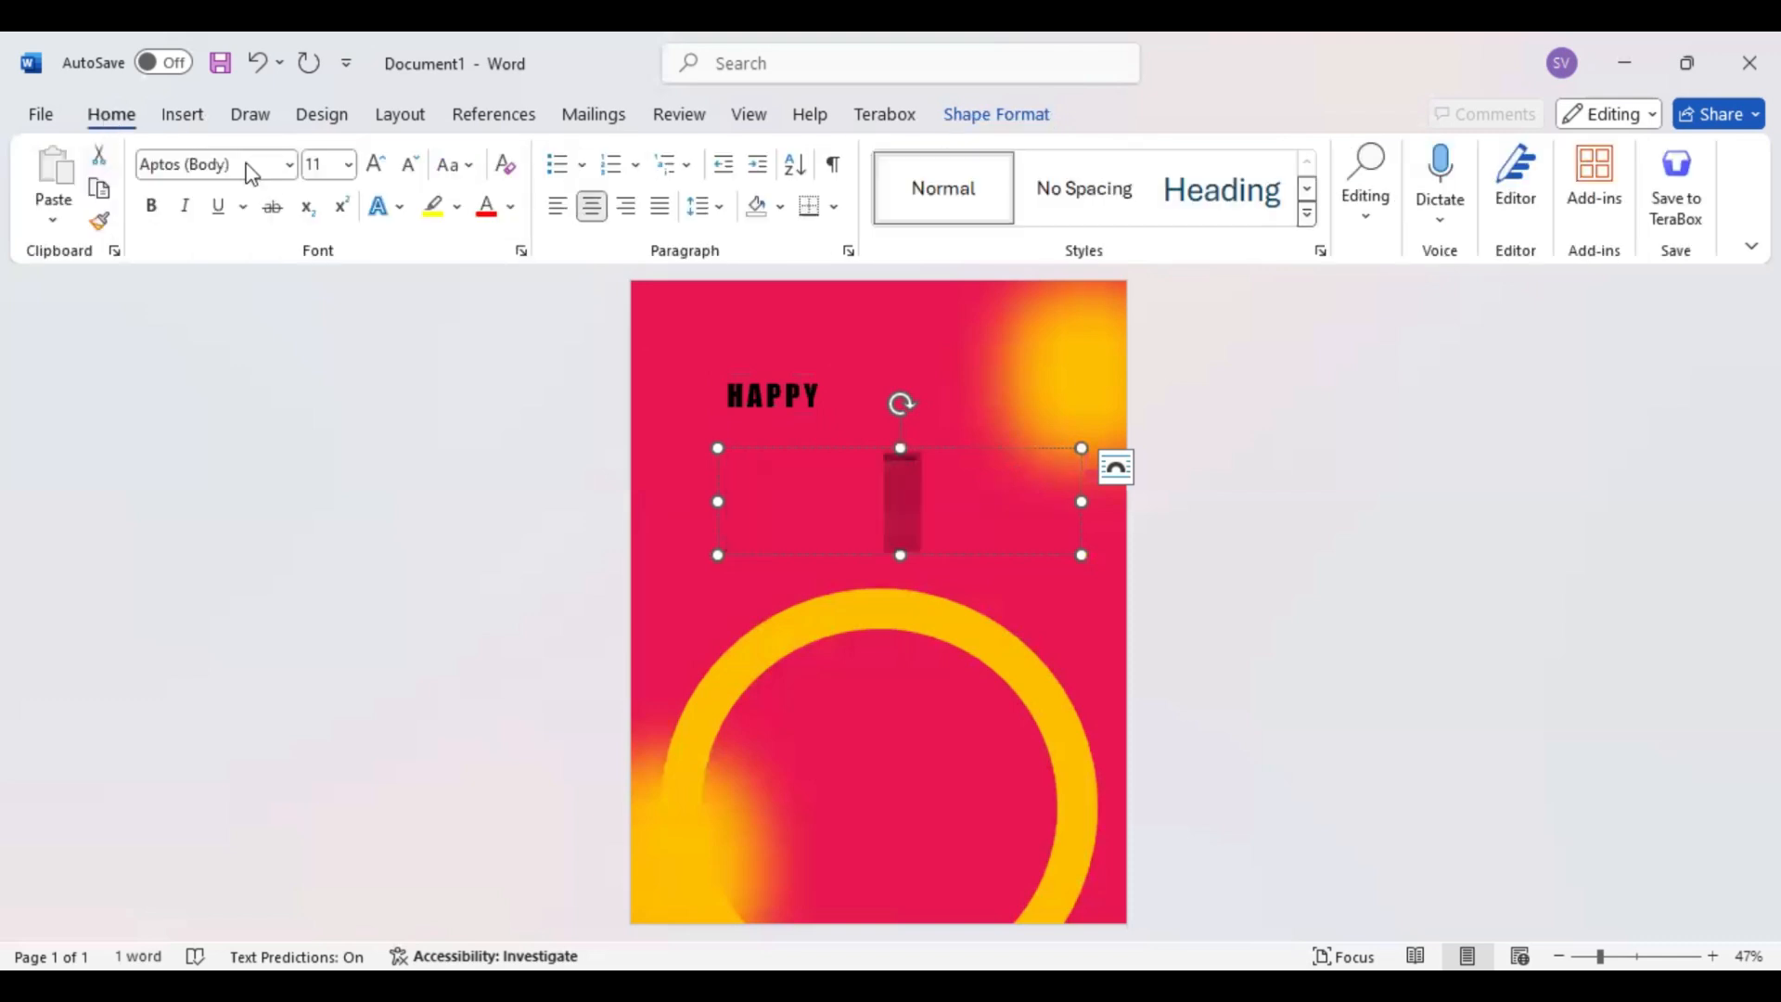
{"action": "left_click", "coordinate": [249, 163]}
{"action": "type", "text": "Impact"}
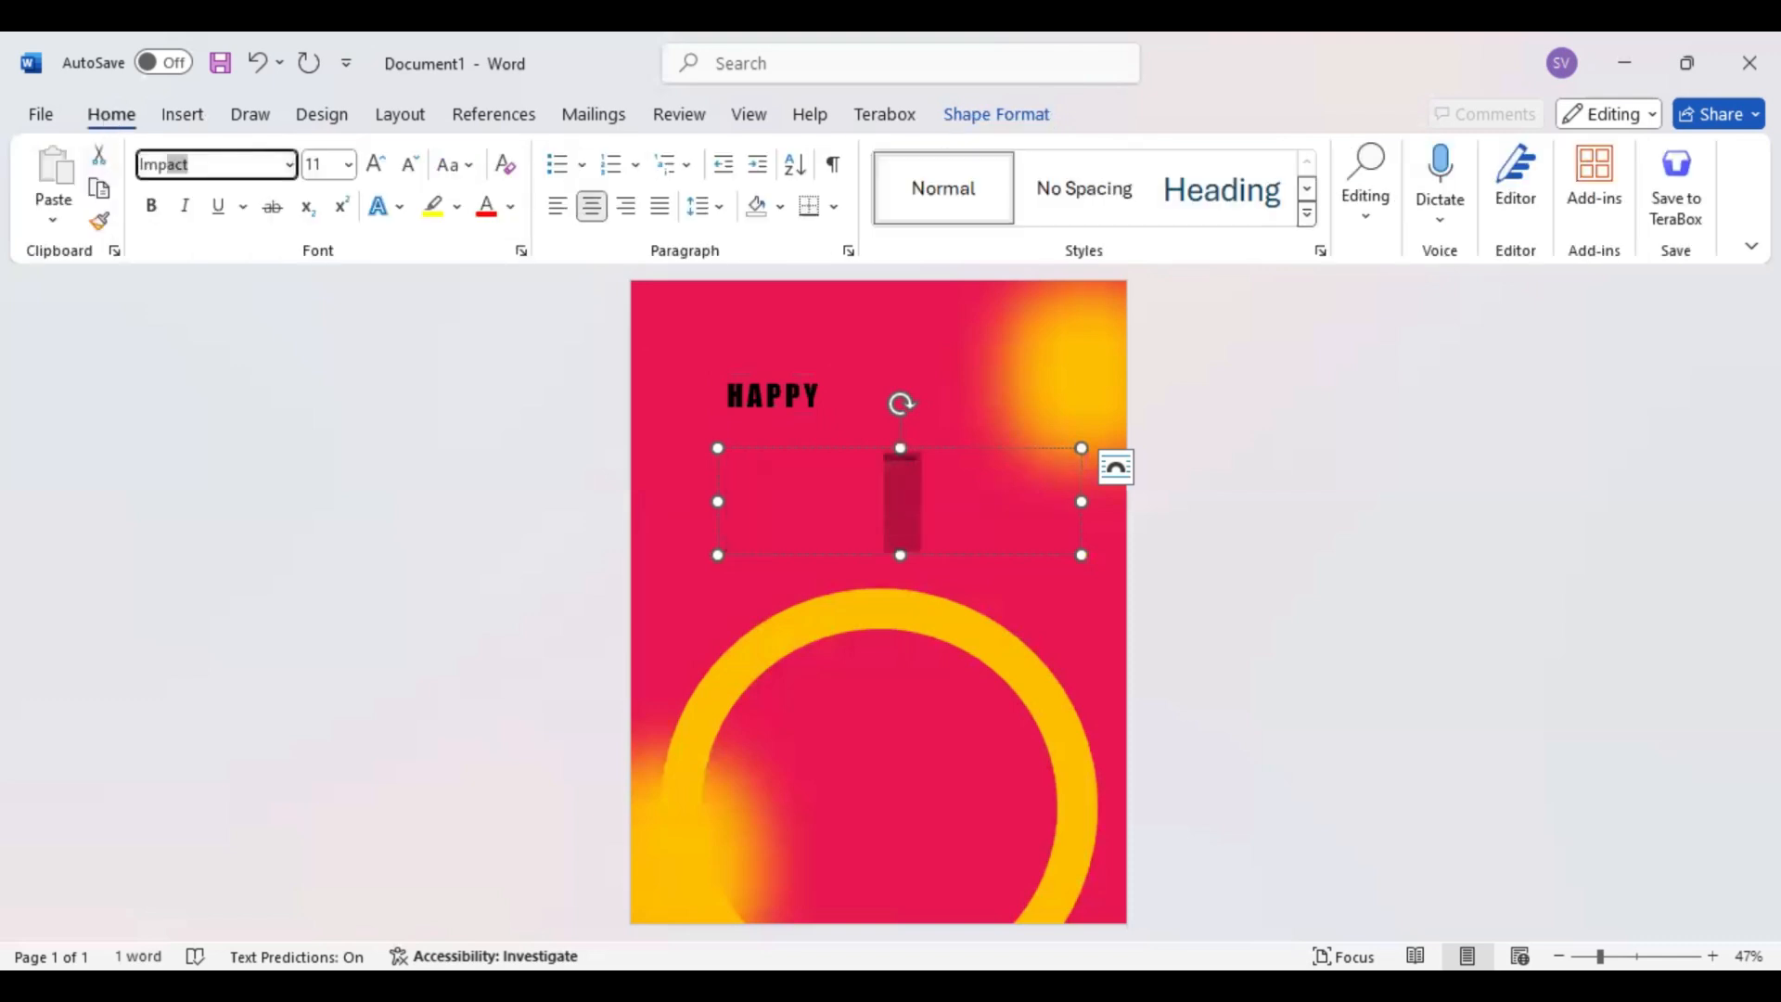
{"action": "key", "text": "Return"}
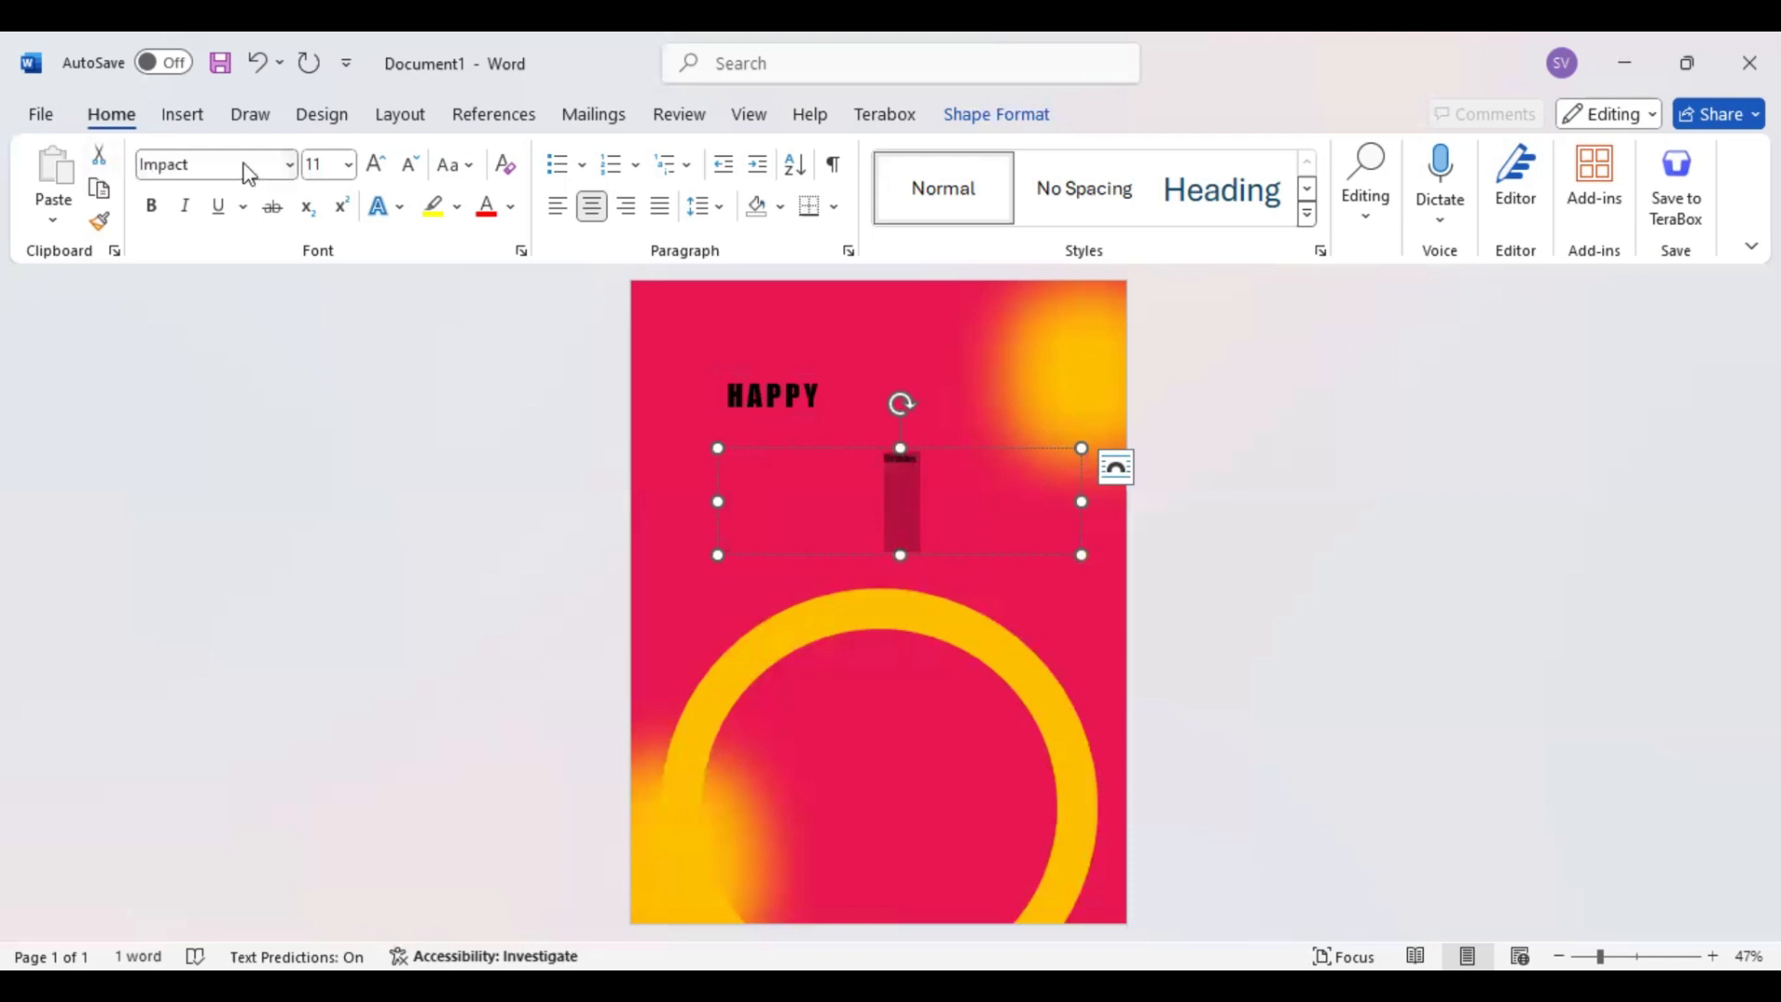
{"action": "left_click", "coordinate": [322, 163]}
{"action": "type", "text": "130"}
{"action": "key", "text": "Return"}
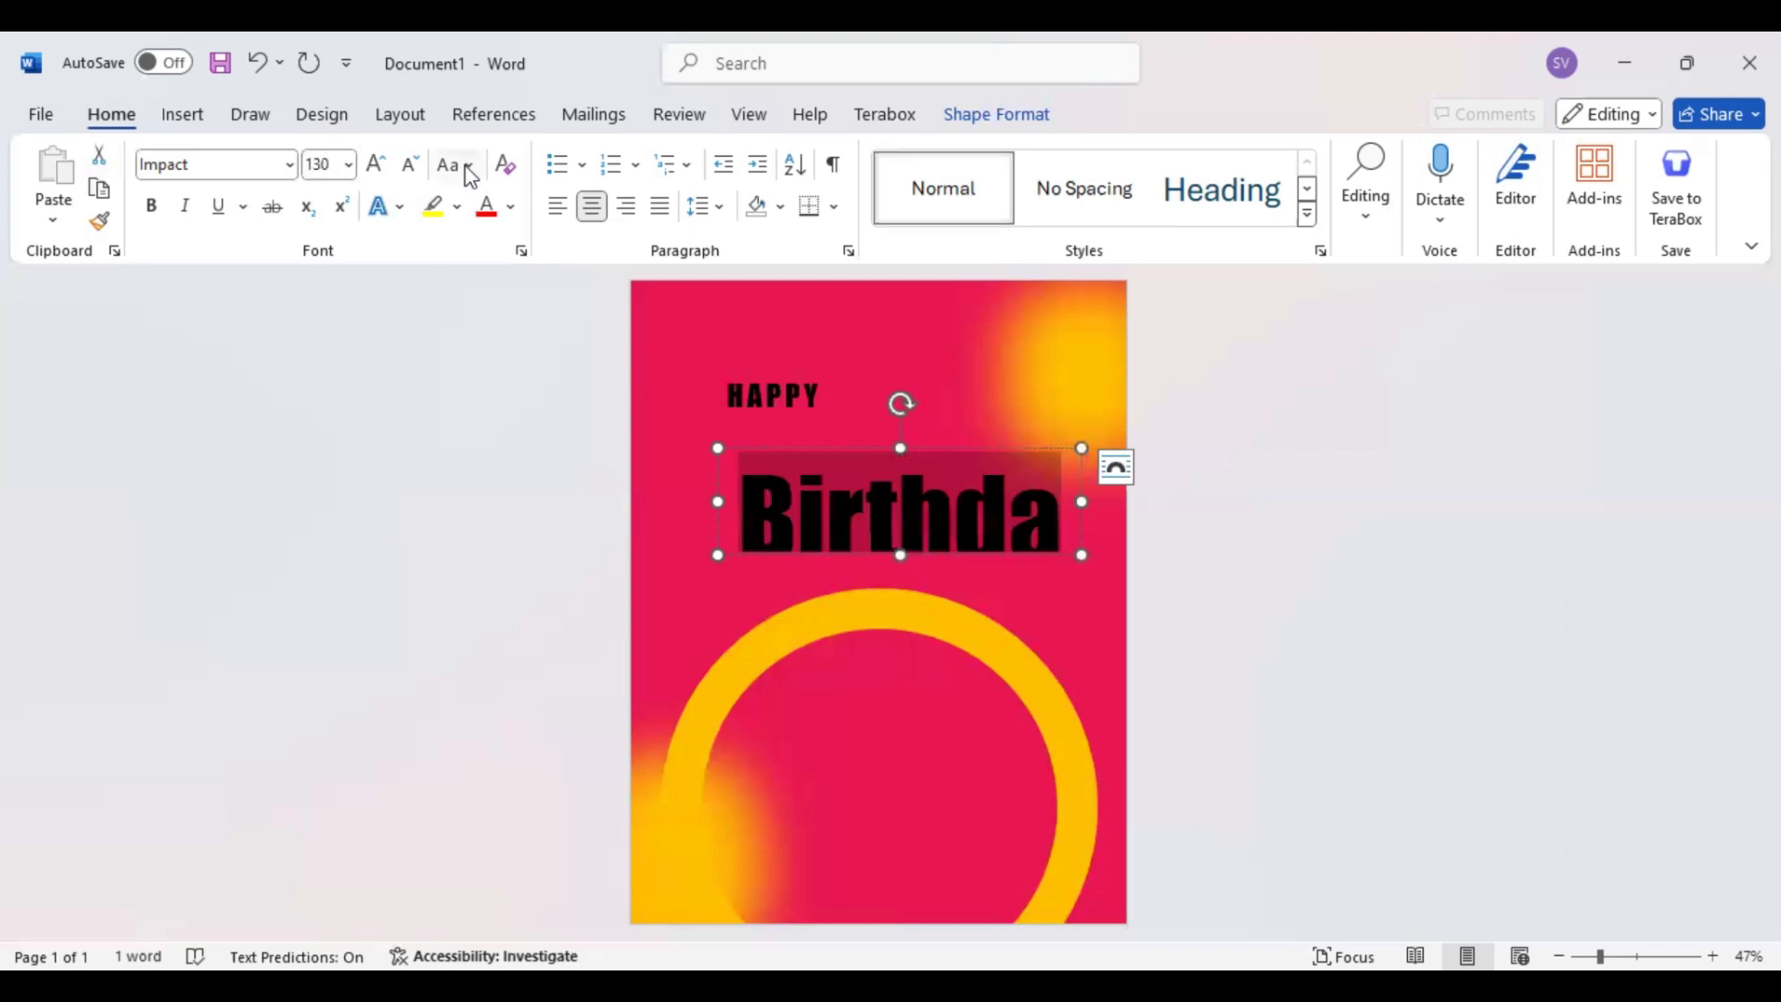
Convert "Birthday" to uppercase at 140 pt and widen its text box to fit the whole word
{"action": "left_click", "coordinate": [510, 275]}
{"action": "left_click_drag", "start_coordinate": [718, 501], "coordinate": [644, 501]}
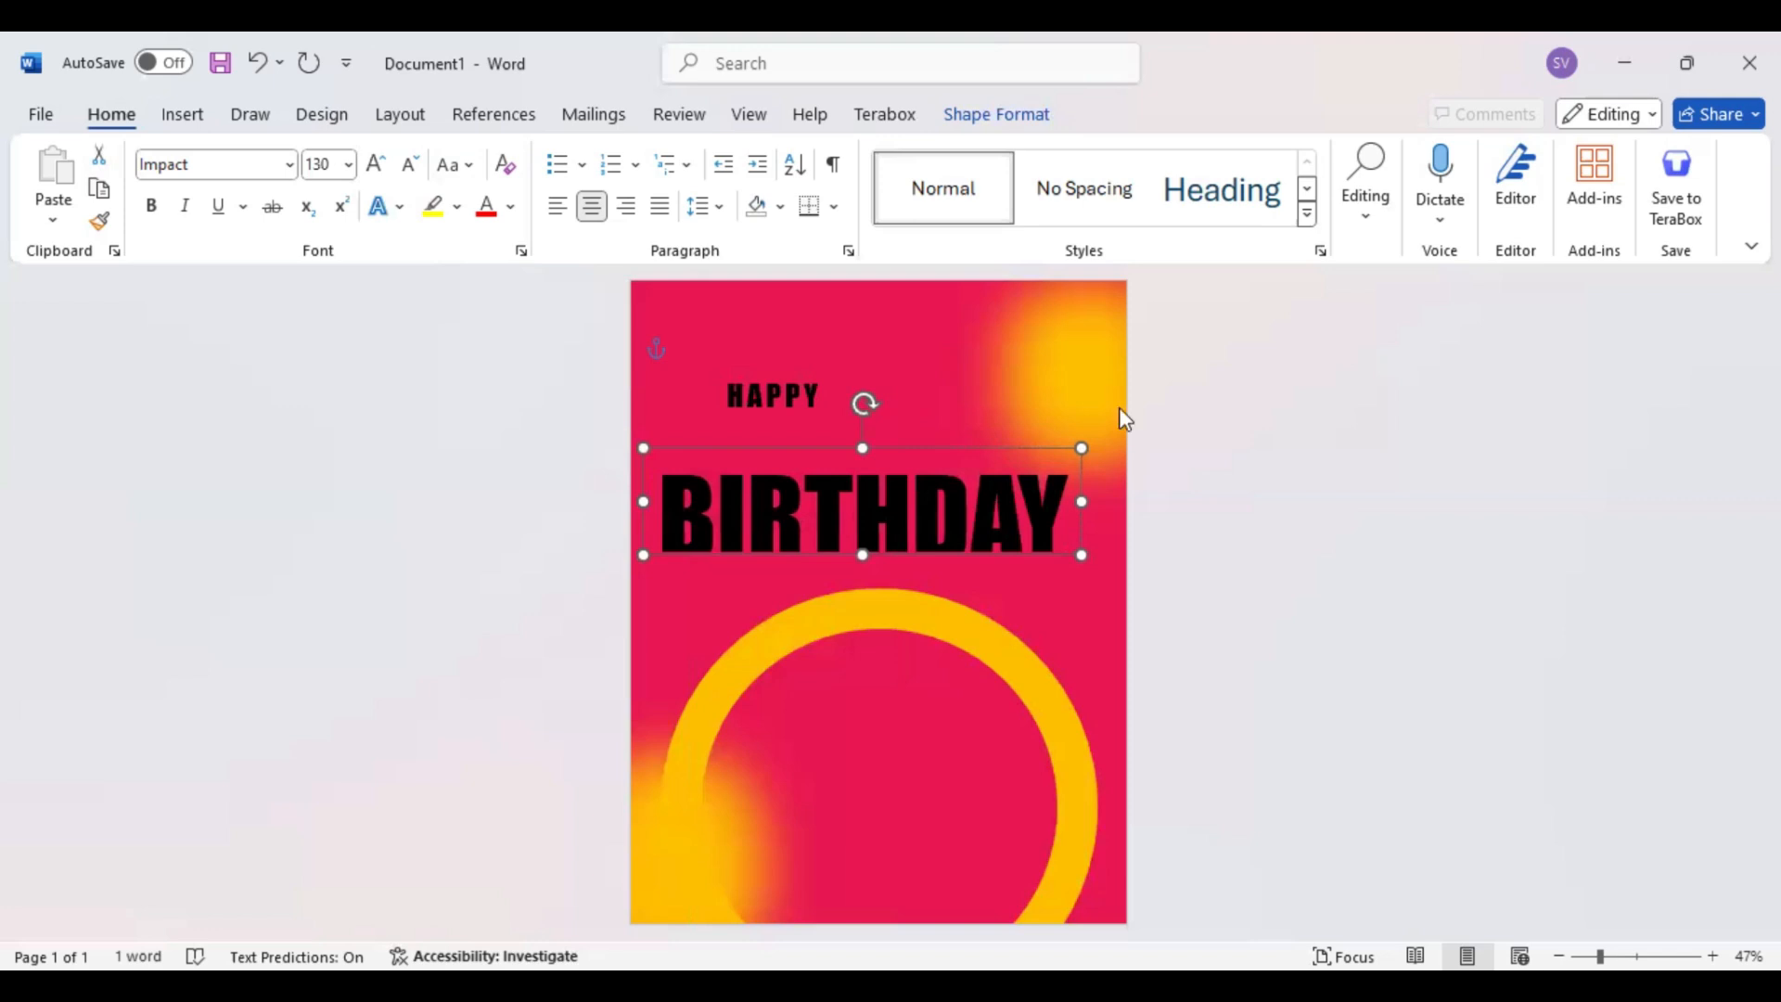
{"action": "key", "text": "ctrl+shift+period"}
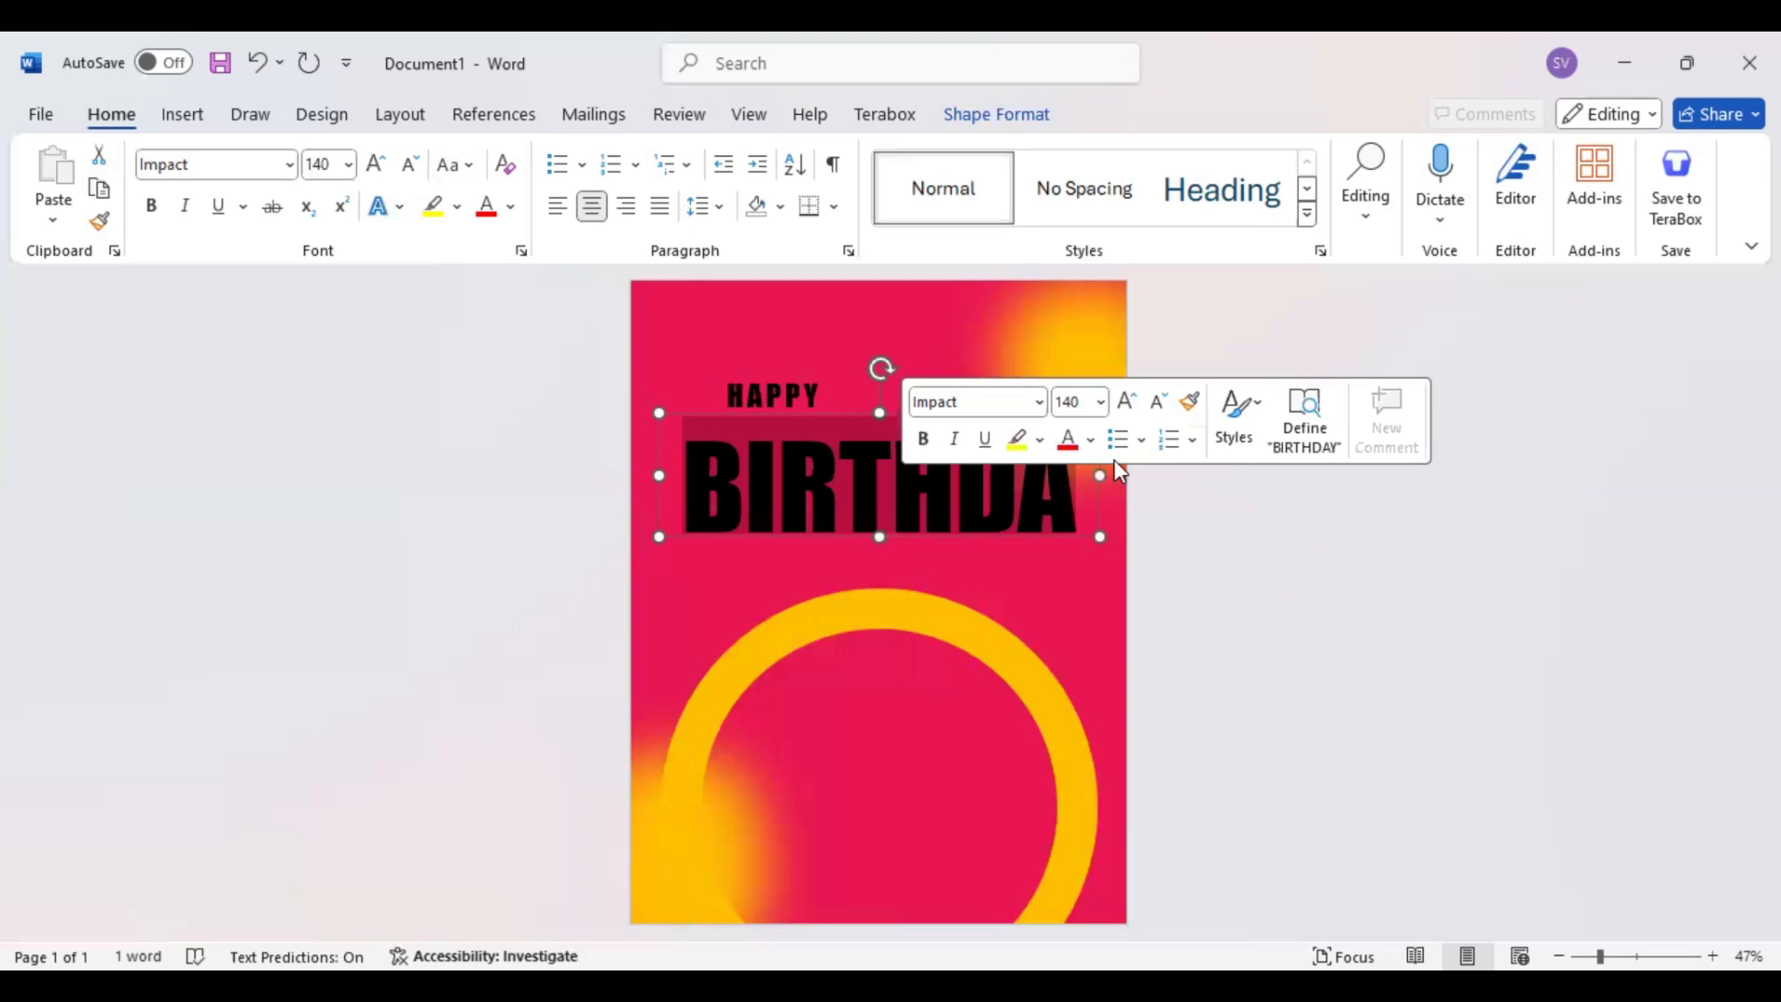
{"action": "left_click_drag", "start_coordinate": [1100, 476], "coordinate": [1130, 477]}
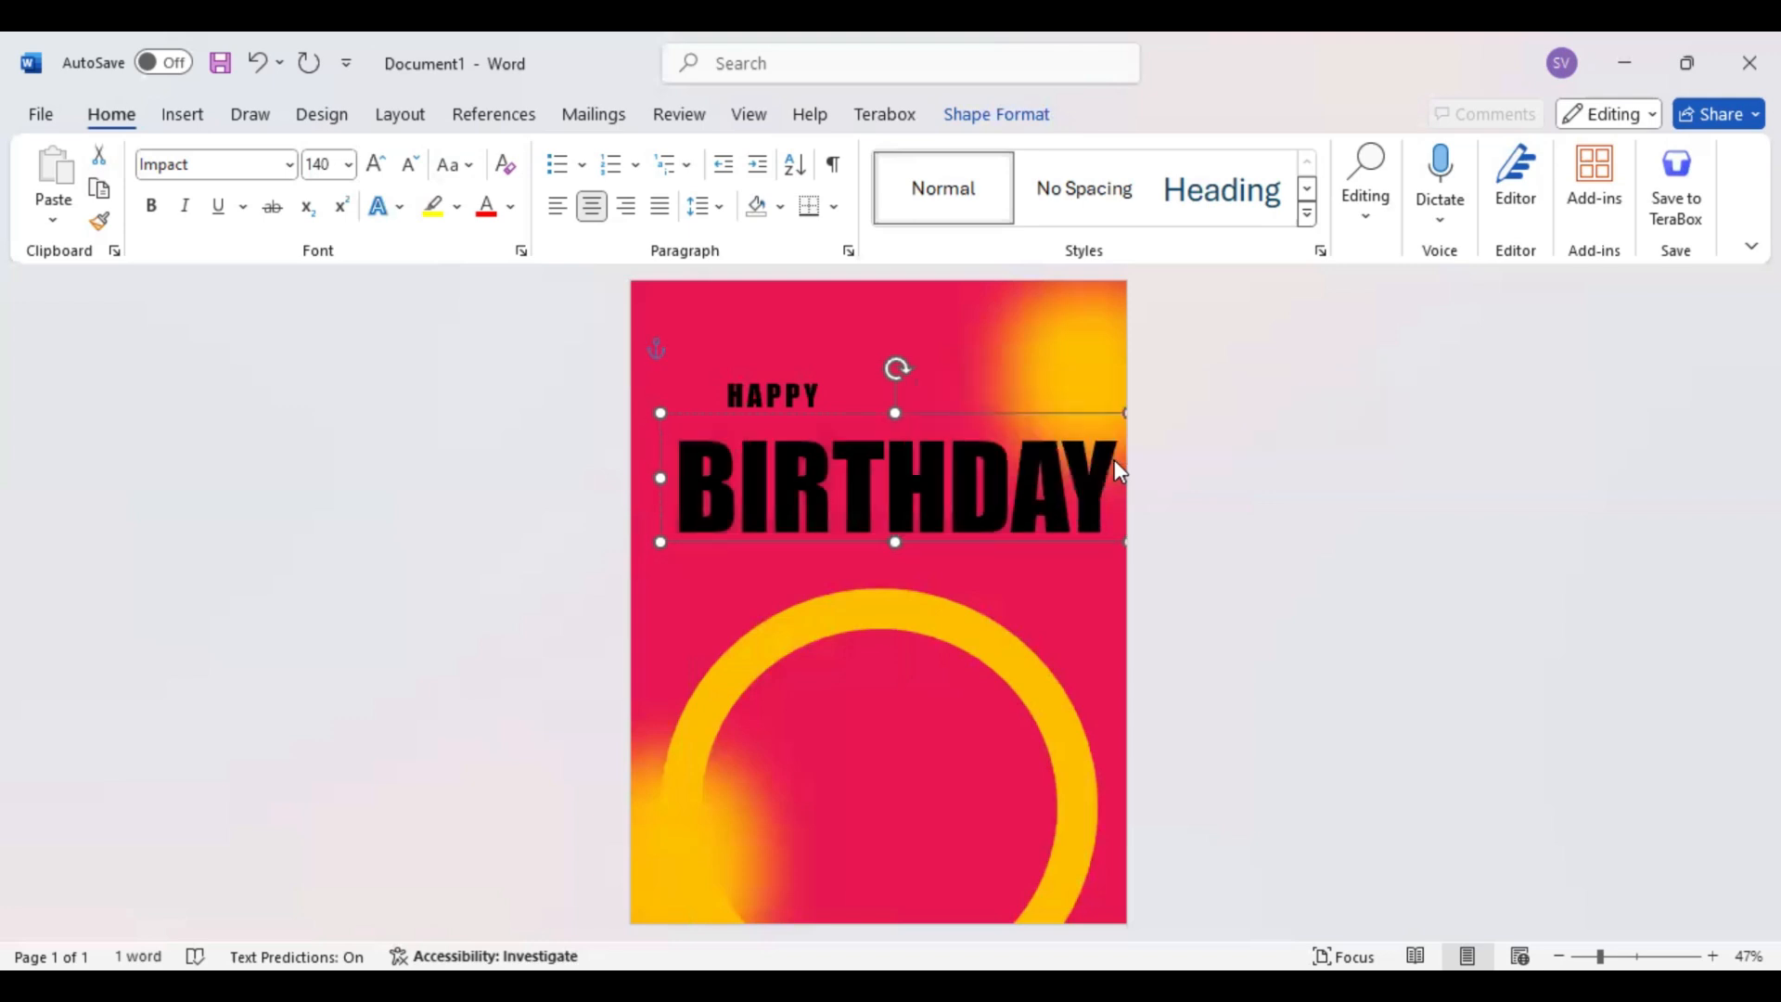
Center the BIRTHDAY text box across the page and align HAPPY directly above the letters at its left end
{"action": "left_click_drag", "start_coordinate": [925, 542], "coordinate": [880, 532]}
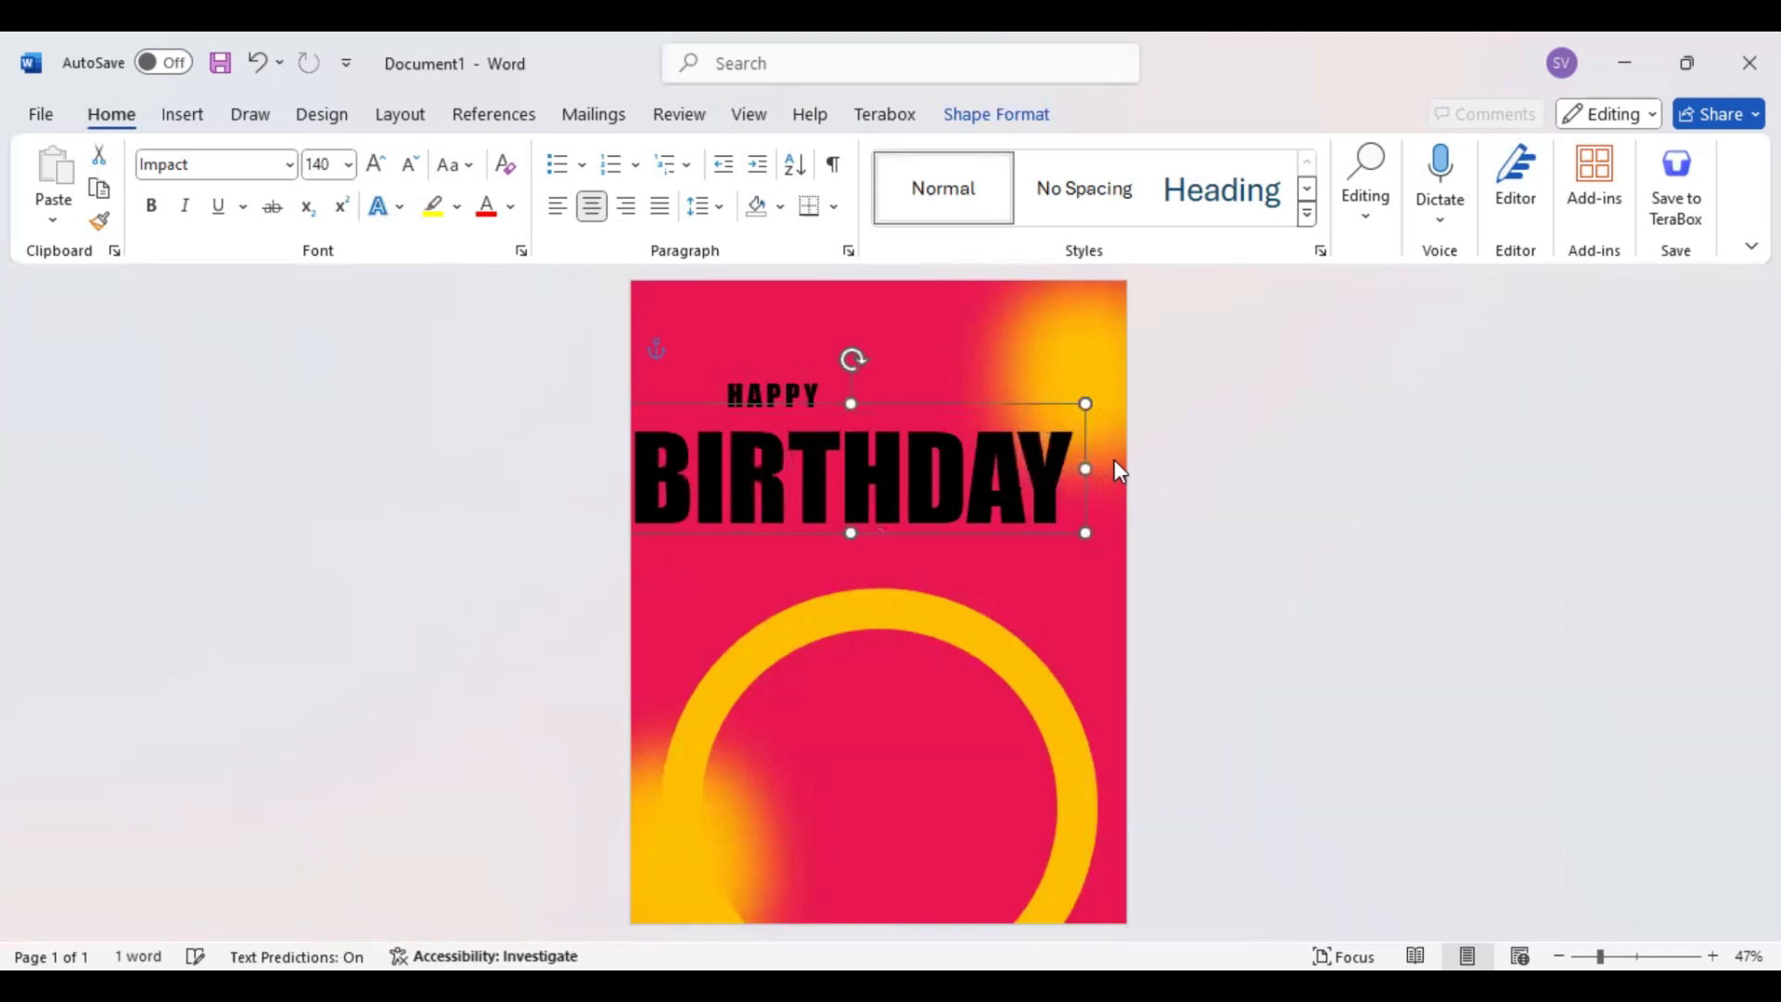
{"action": "left_click_drag", "start_coordinate": [880, 532], "coordinate": [909, 516]}
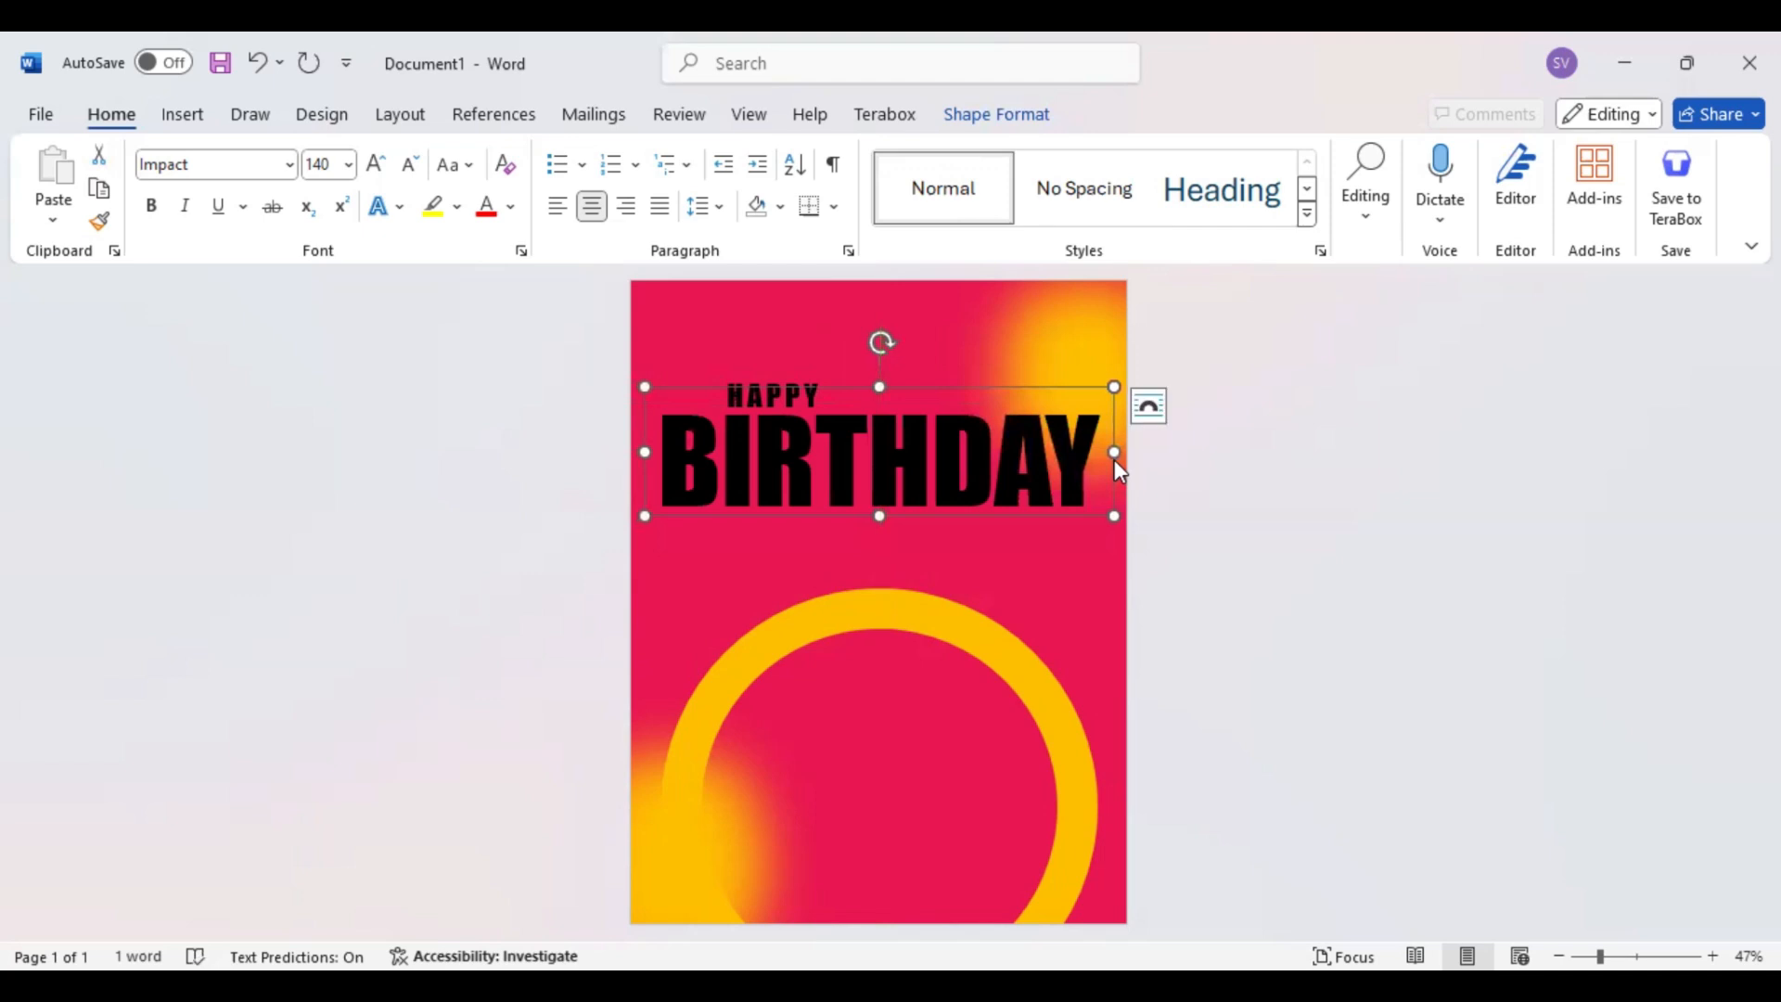
{"action": "left_click", "coordinate": [755, 371]}
{"action": "left_click_drag", "start_coordinate": [699, 369], "coordinate": [697, 384]}
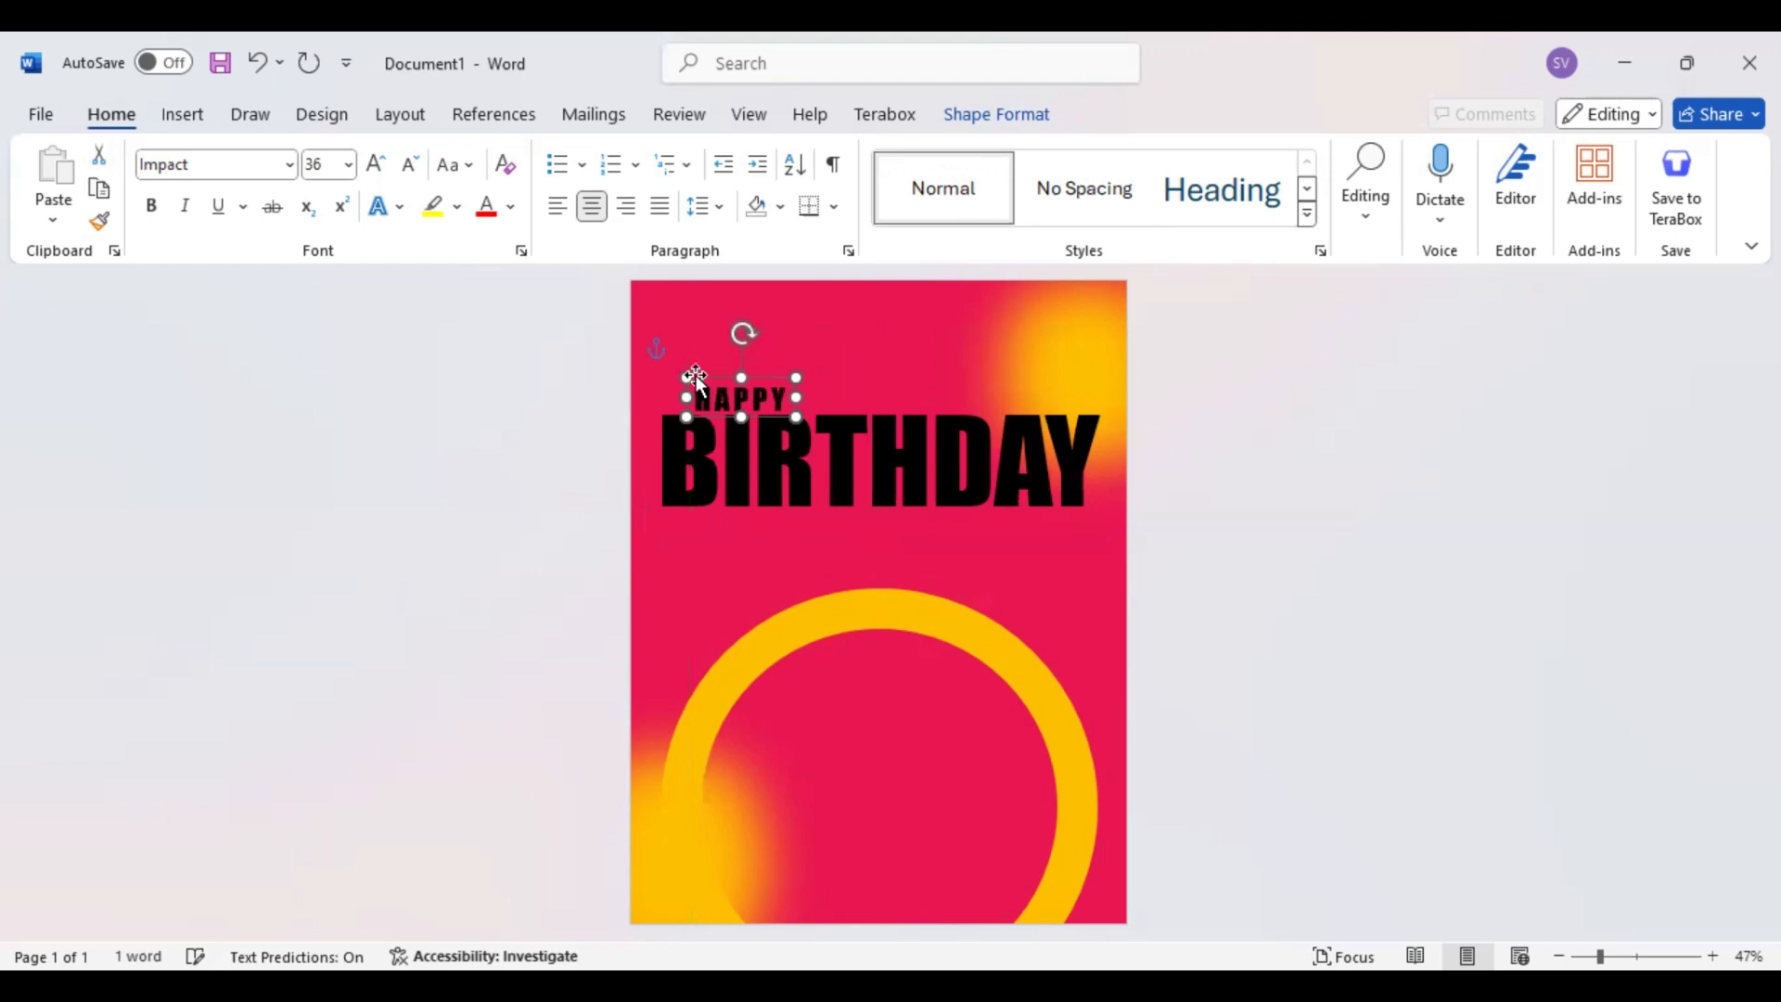
{"action": "key", "text": "Left"}
{"action": "key", "text": "Left"}
{"action": "key", "text": "Left"}
{"action": "key", "text": "Left"}
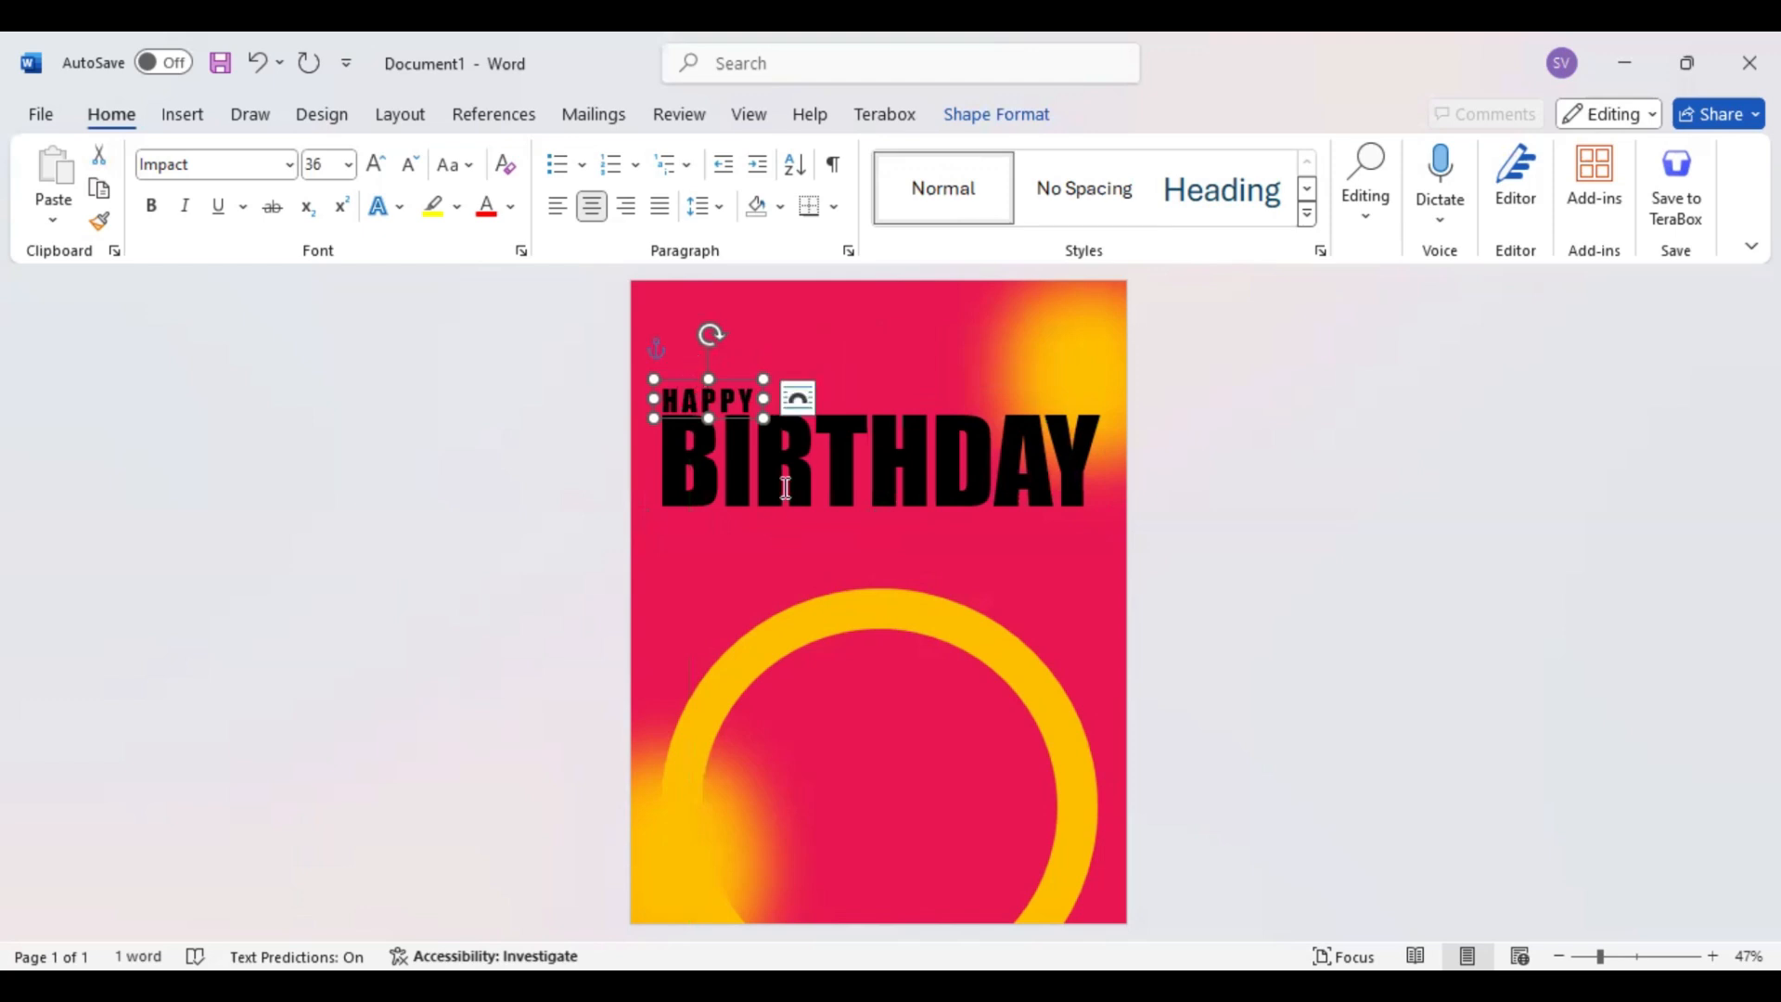
Duplicate the BIRTHDAY text box, place the copy directly above the original and send it behind HAPPY
{"action": "left_click", "coordinate": [842, 515]}
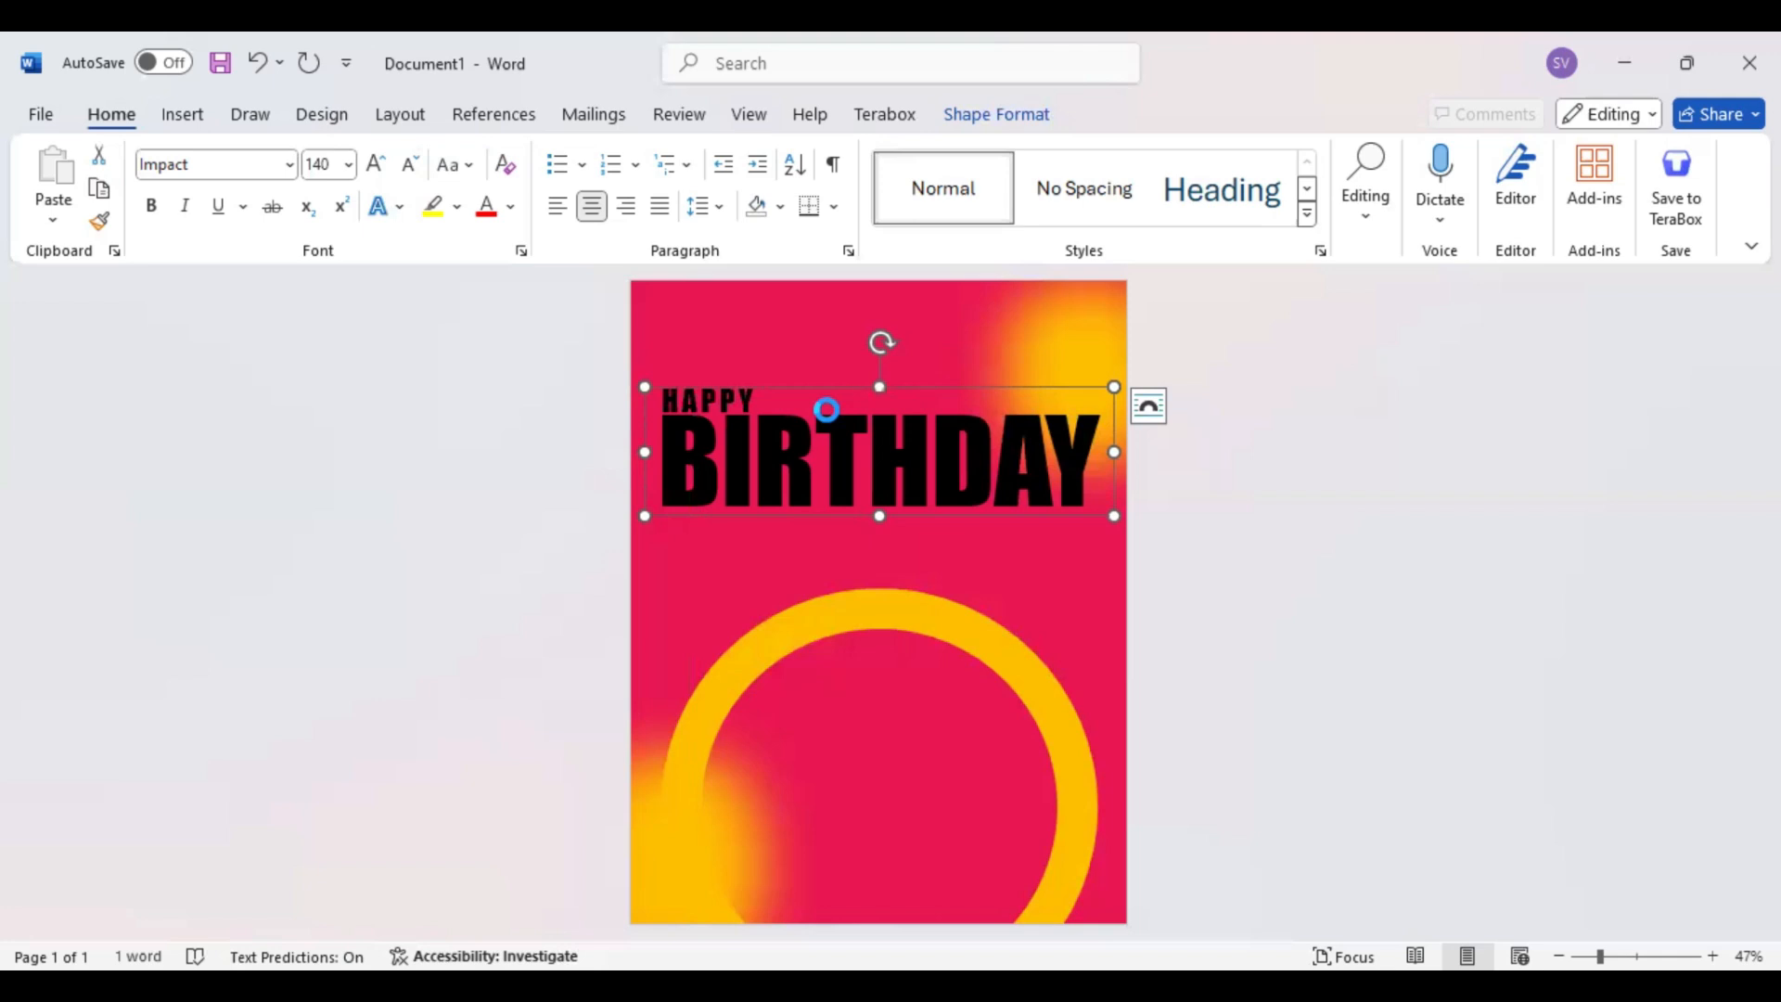
{"action": "key", "text": "ctrl+v"}
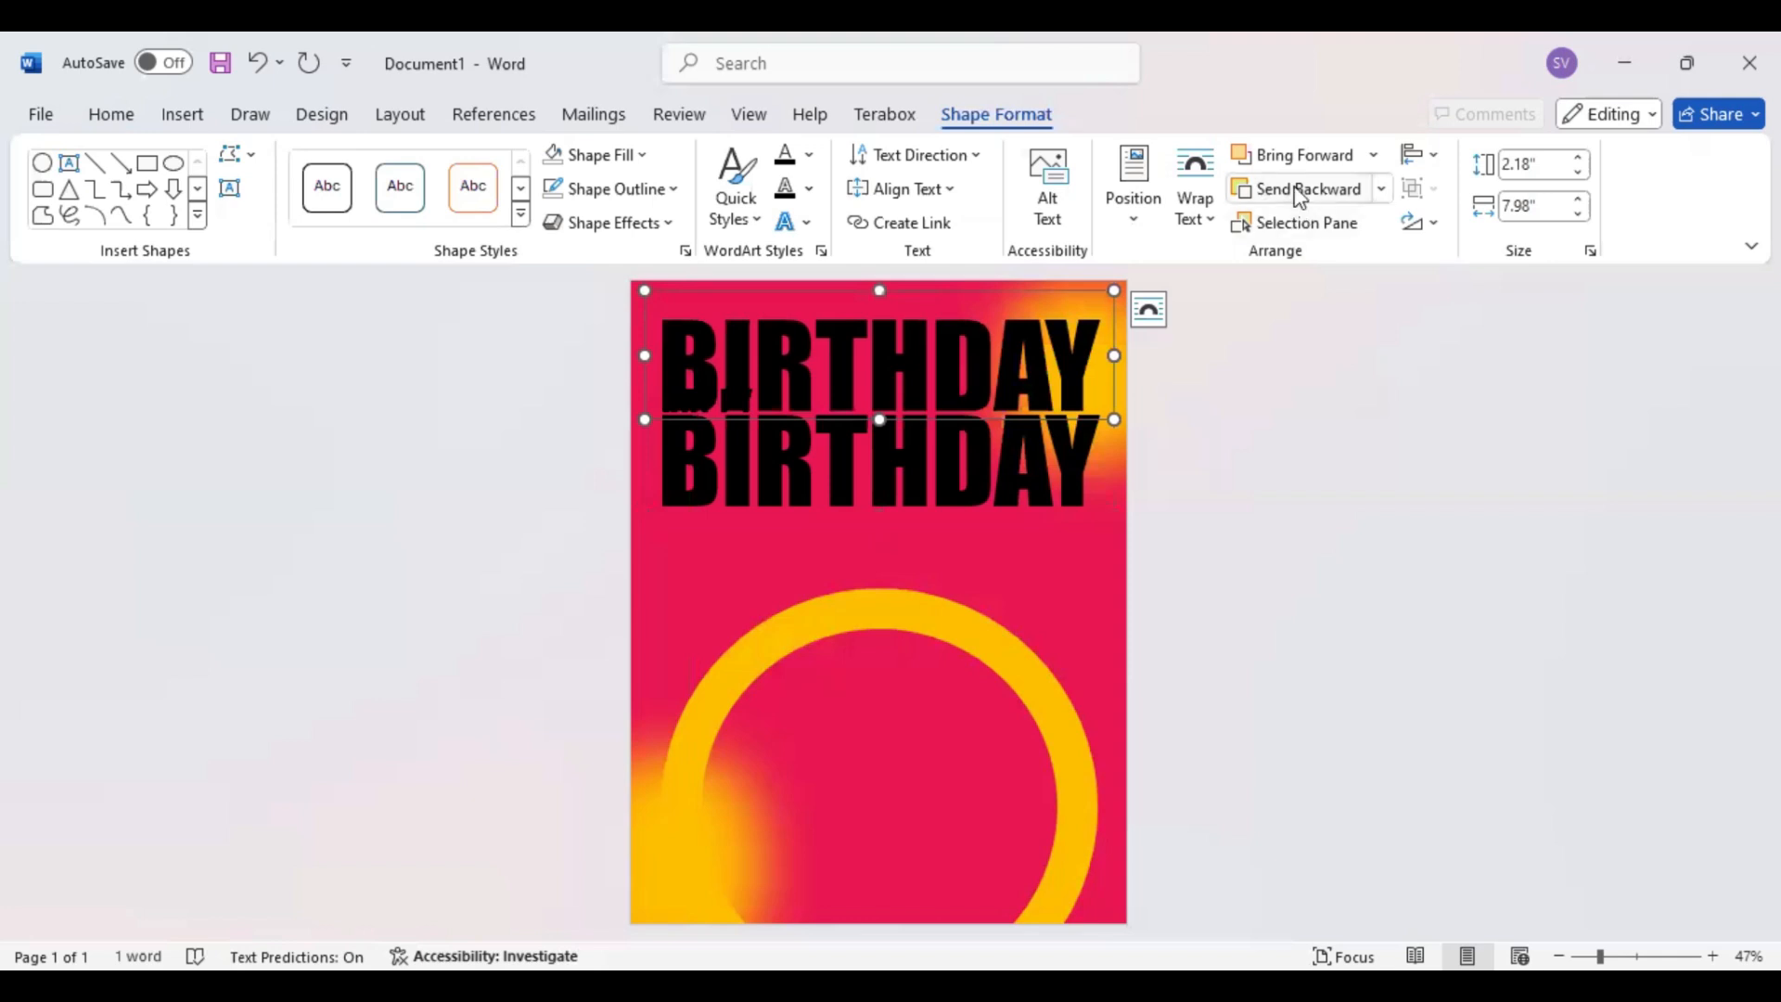
{"action": "left_click", "coordinate": [1299, 190]}
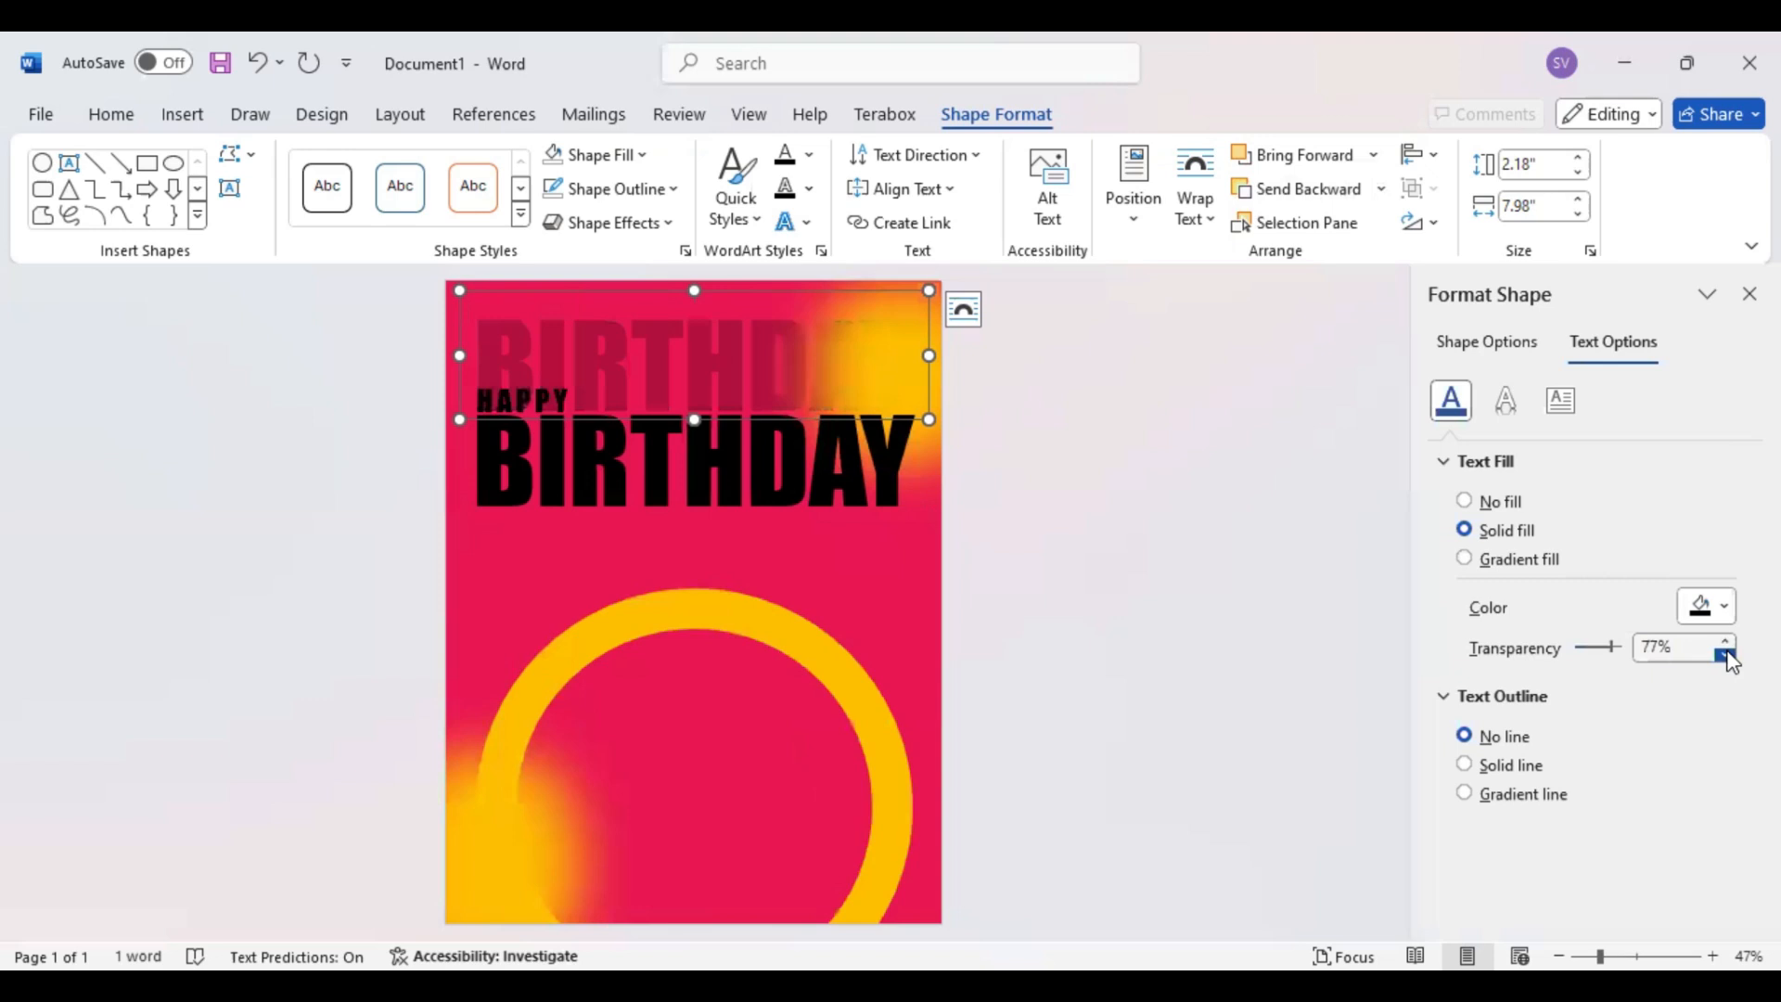
Set the text fill transparency of the upper BIRTHDAY copy to 75%
{"action": "left_click", "coordinate": [1725, 654]}
{"action": "left_click", "coordinate": [1725, 655]}
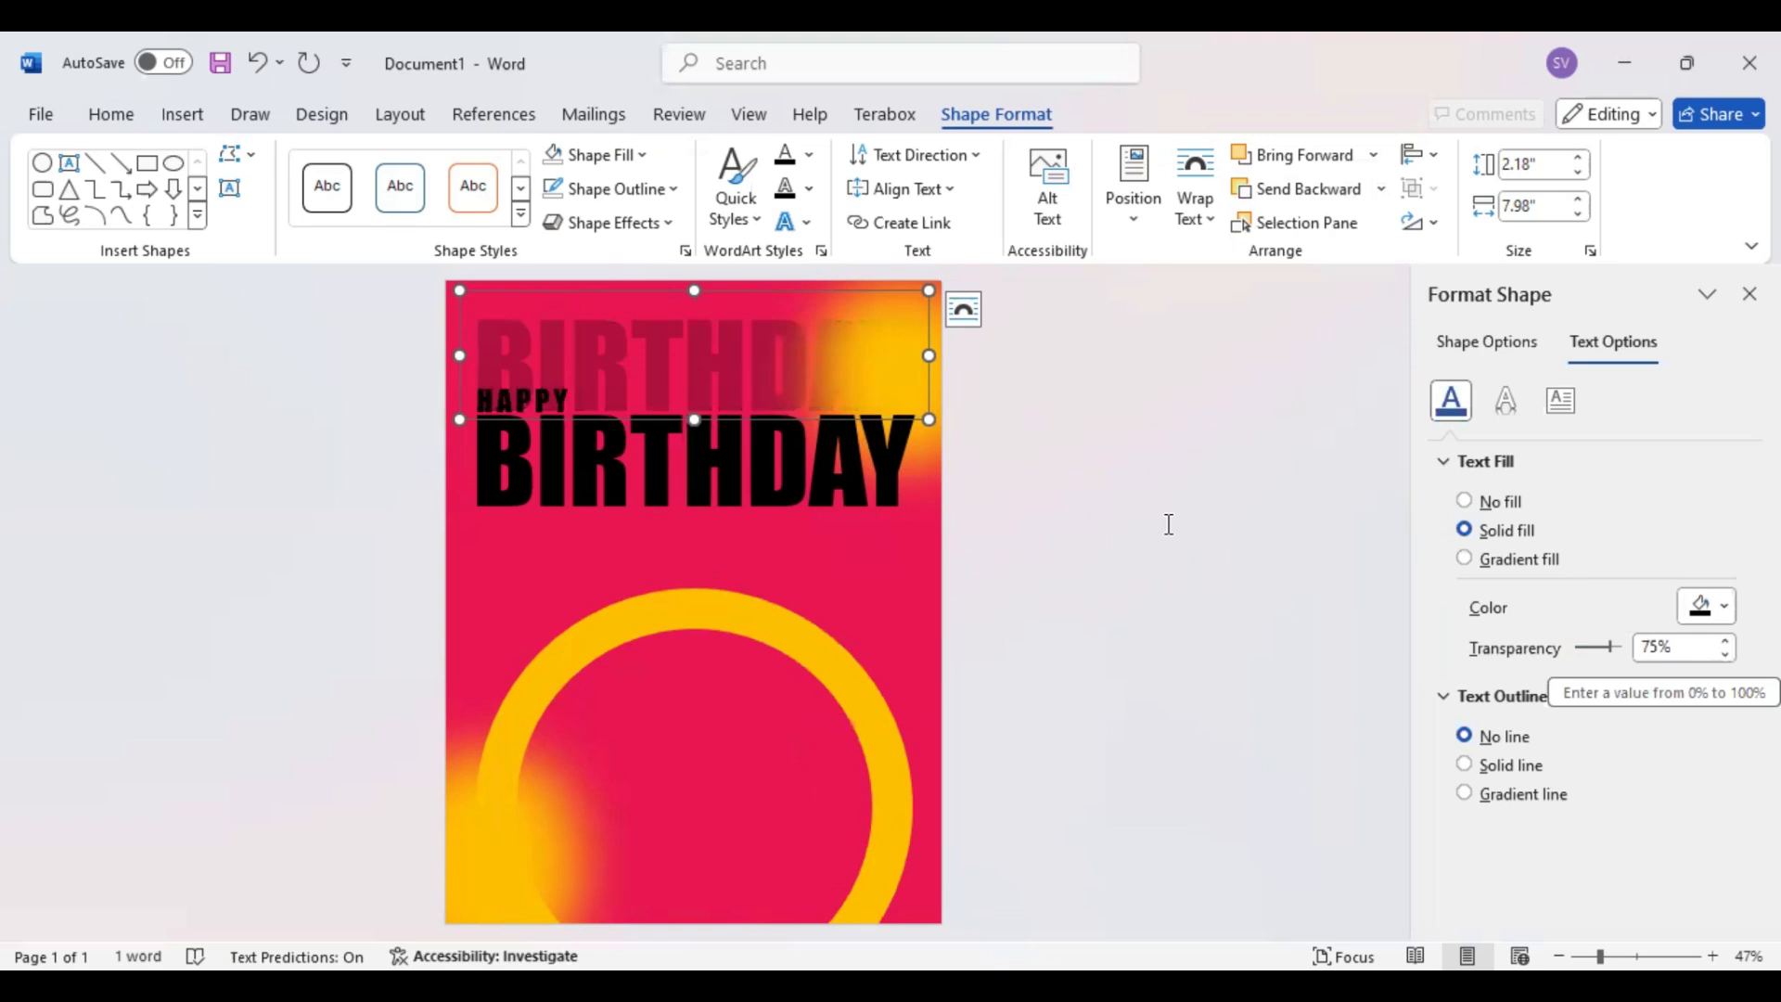
{"action": "left_click", "coordinate": [912, 355]}
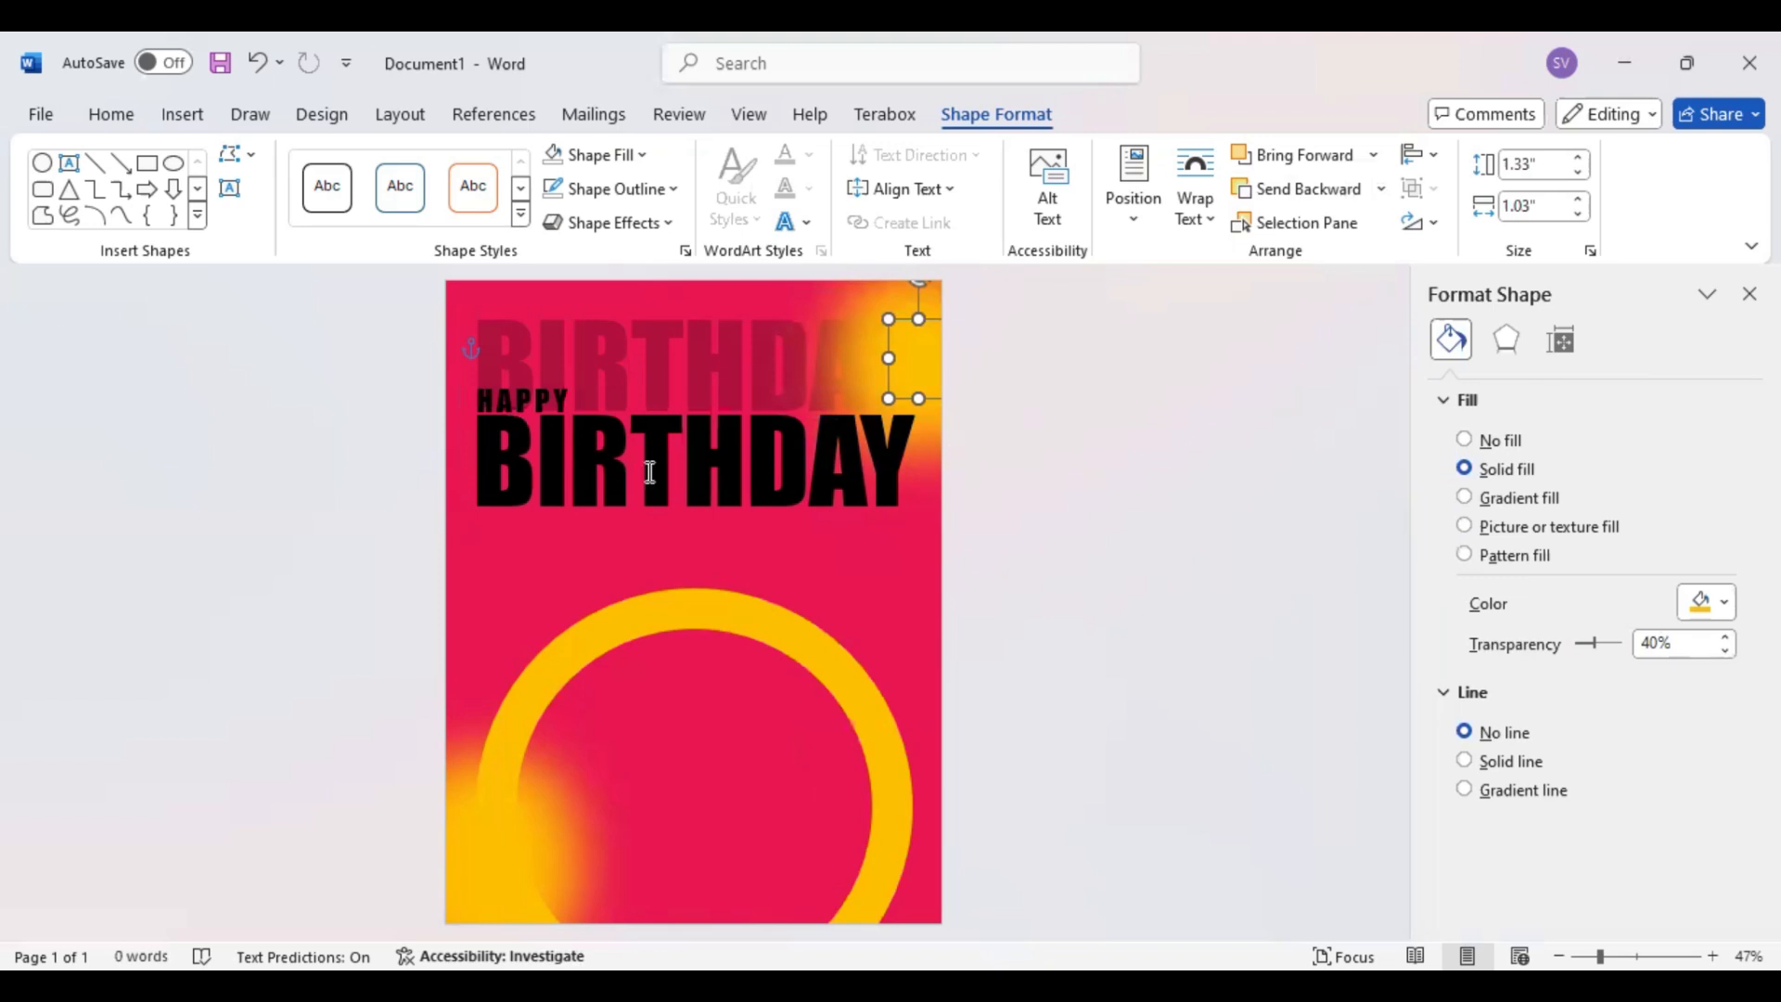
Duplicate the faded BIRTHDAY text below the solid one and shift the copy toward the page's right edge
{"action": "left_click", "coordinate": [653, 290]}
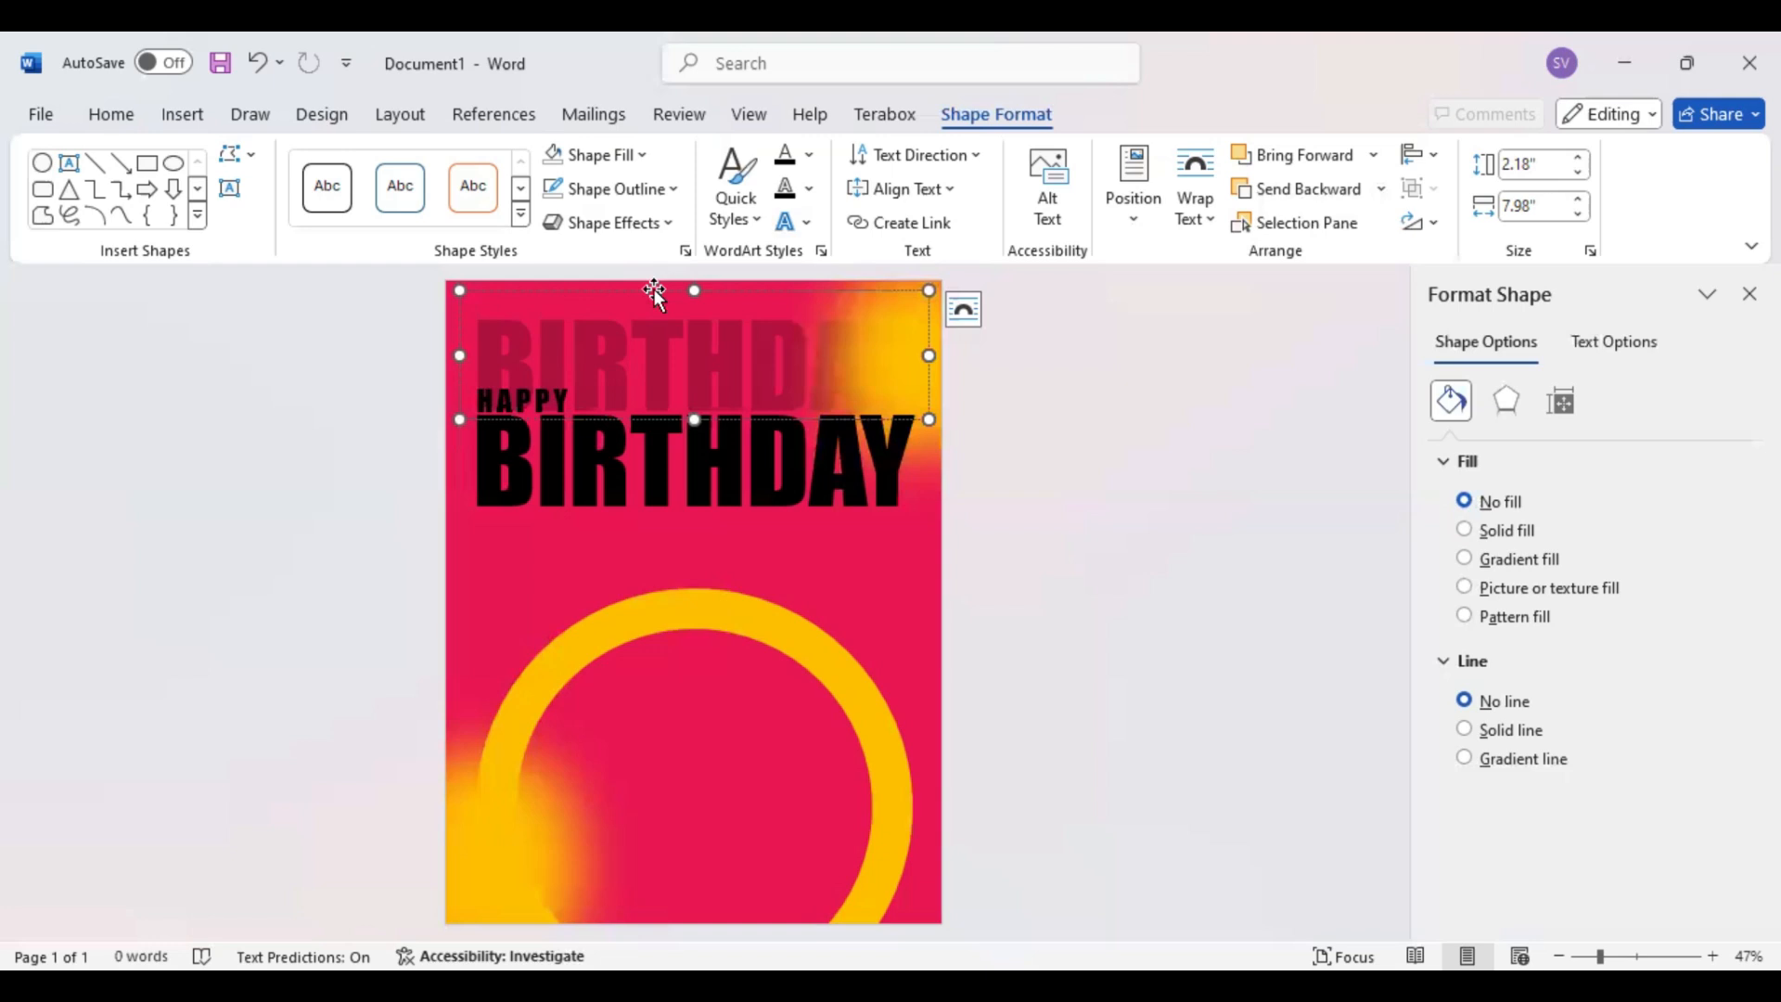
{"action": "left_click_drag", "start_coordinate": [653, 288], "coordinate": [651, 612]}
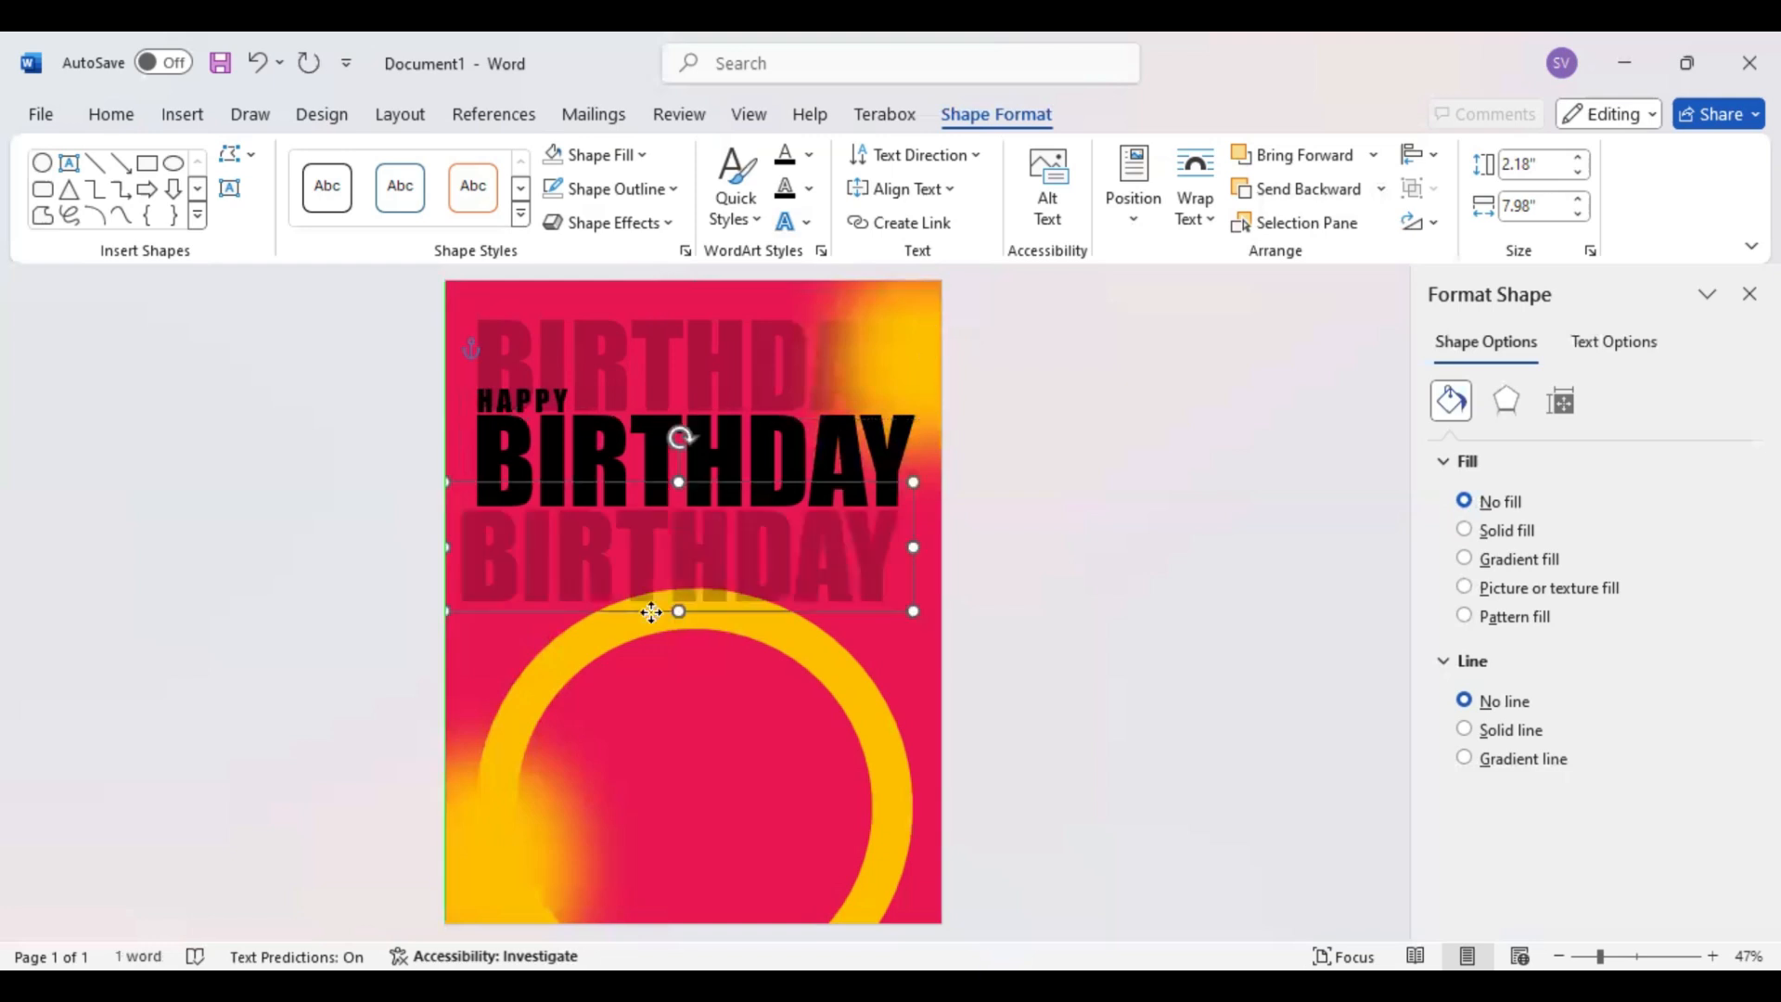
{"action": "key", "text": "Right"}
{"action": "key", "text": "Right"}
{"action": "key", "text": "Right"}
{"action": "key", "text": "Right"}
{"action": "key", "text": "Right"}
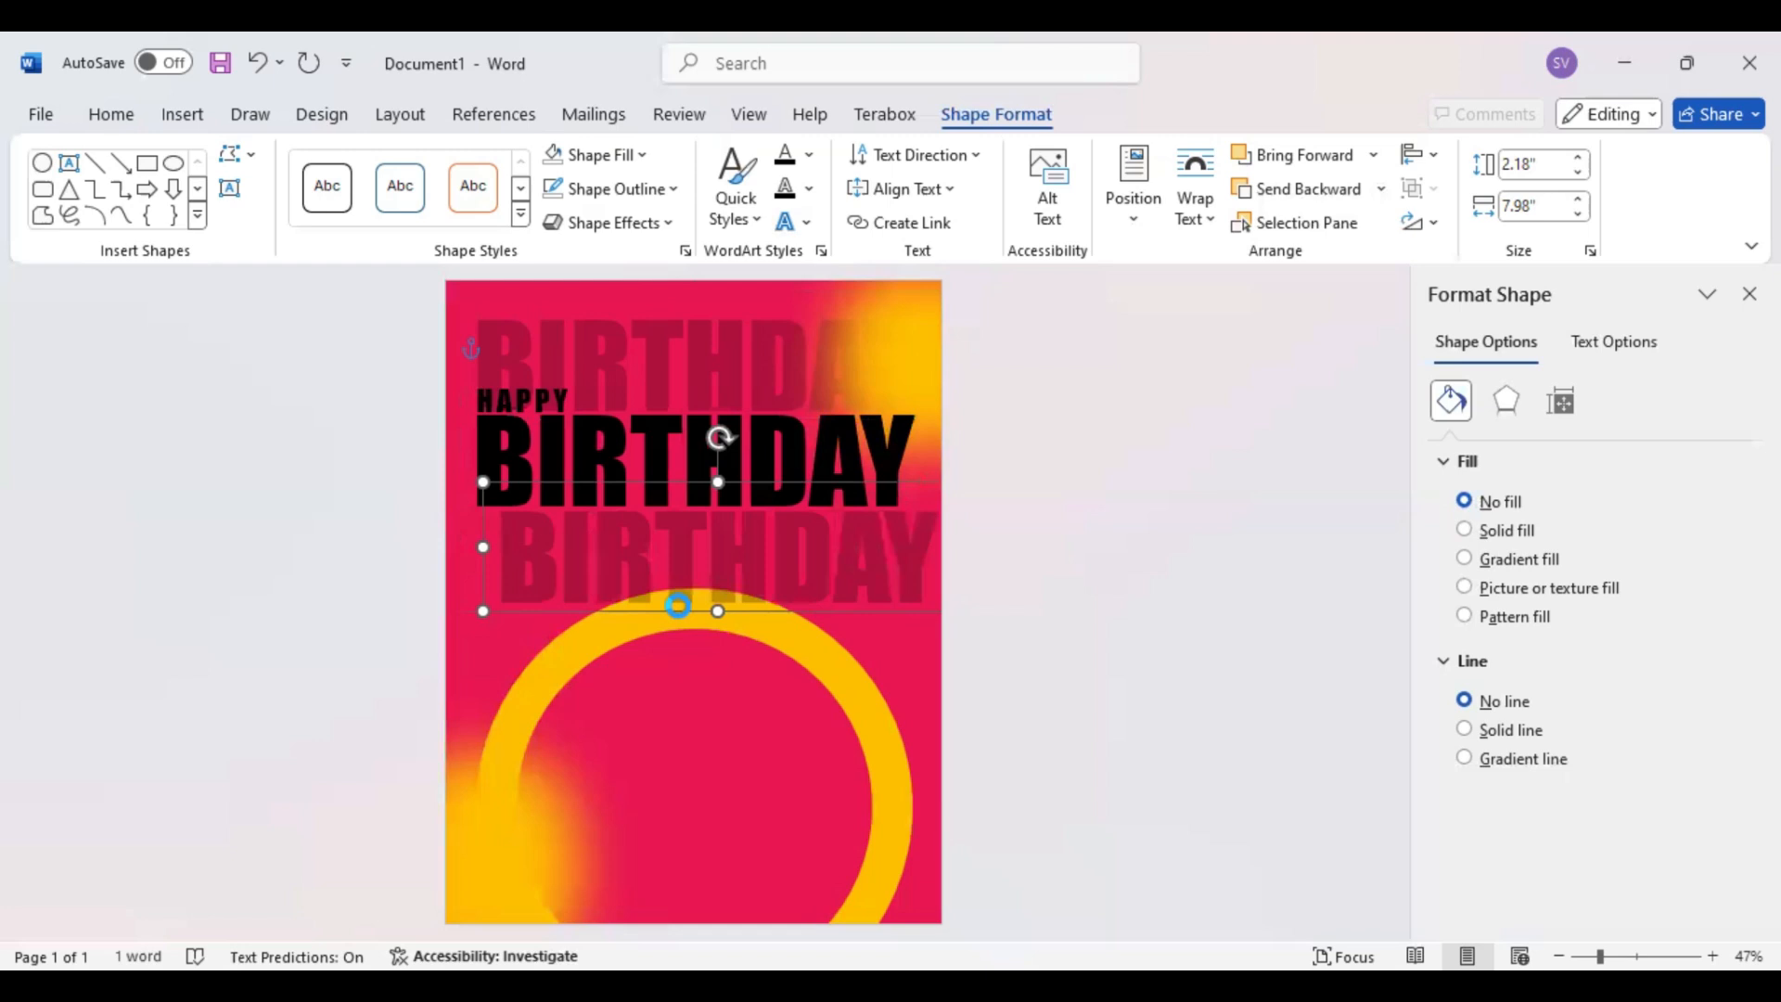
Align the lower faded BIRTHDAY copy directly beneath the solid BIRTHDAY text and send it backward
{"action": "key", "text": "Left"}
{"action": "key", "text": "Left"}
{"action": "key", "text": "Left"}
{"action": "key", "text": "Left"}
{"action": "key", "text": "Left"}
{"action": "key", "text": "Up"}
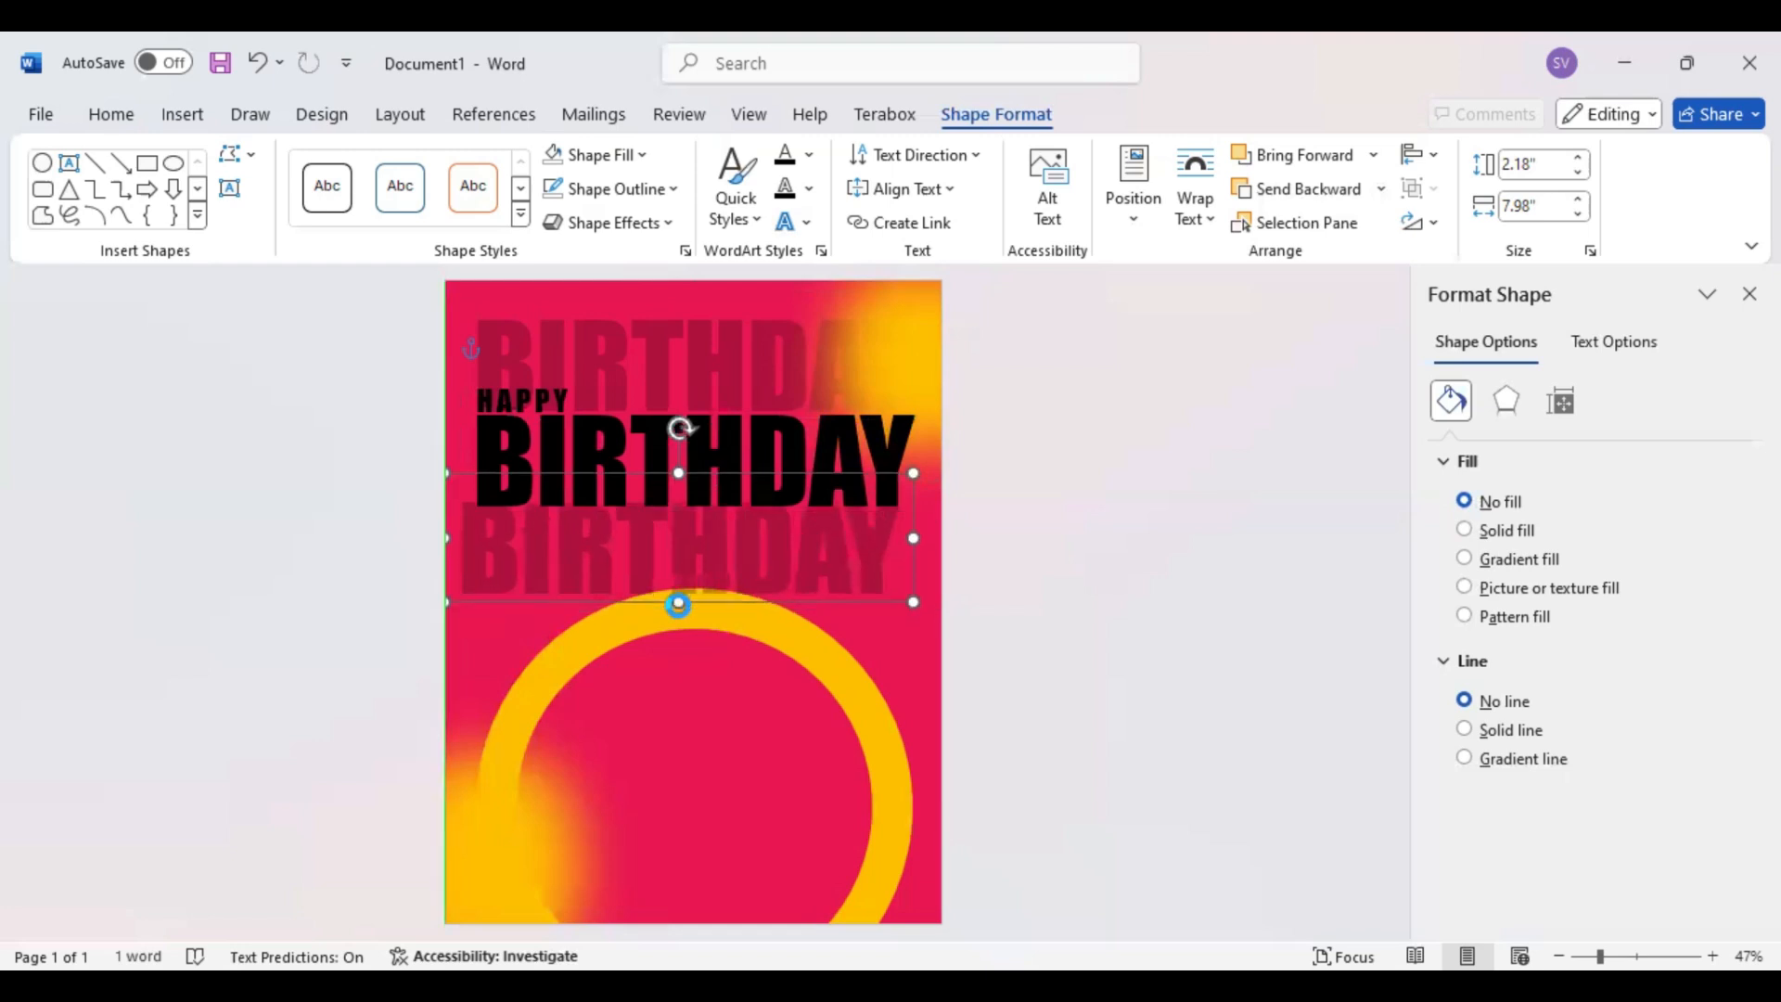
{"action": "key", "text": "Right"}
{"action": "key", "text": "Right"}
{"action": "key", "text": "Right"}
{"action": "key", "text": "Right"}
{"action": "key", "text": "Down"}
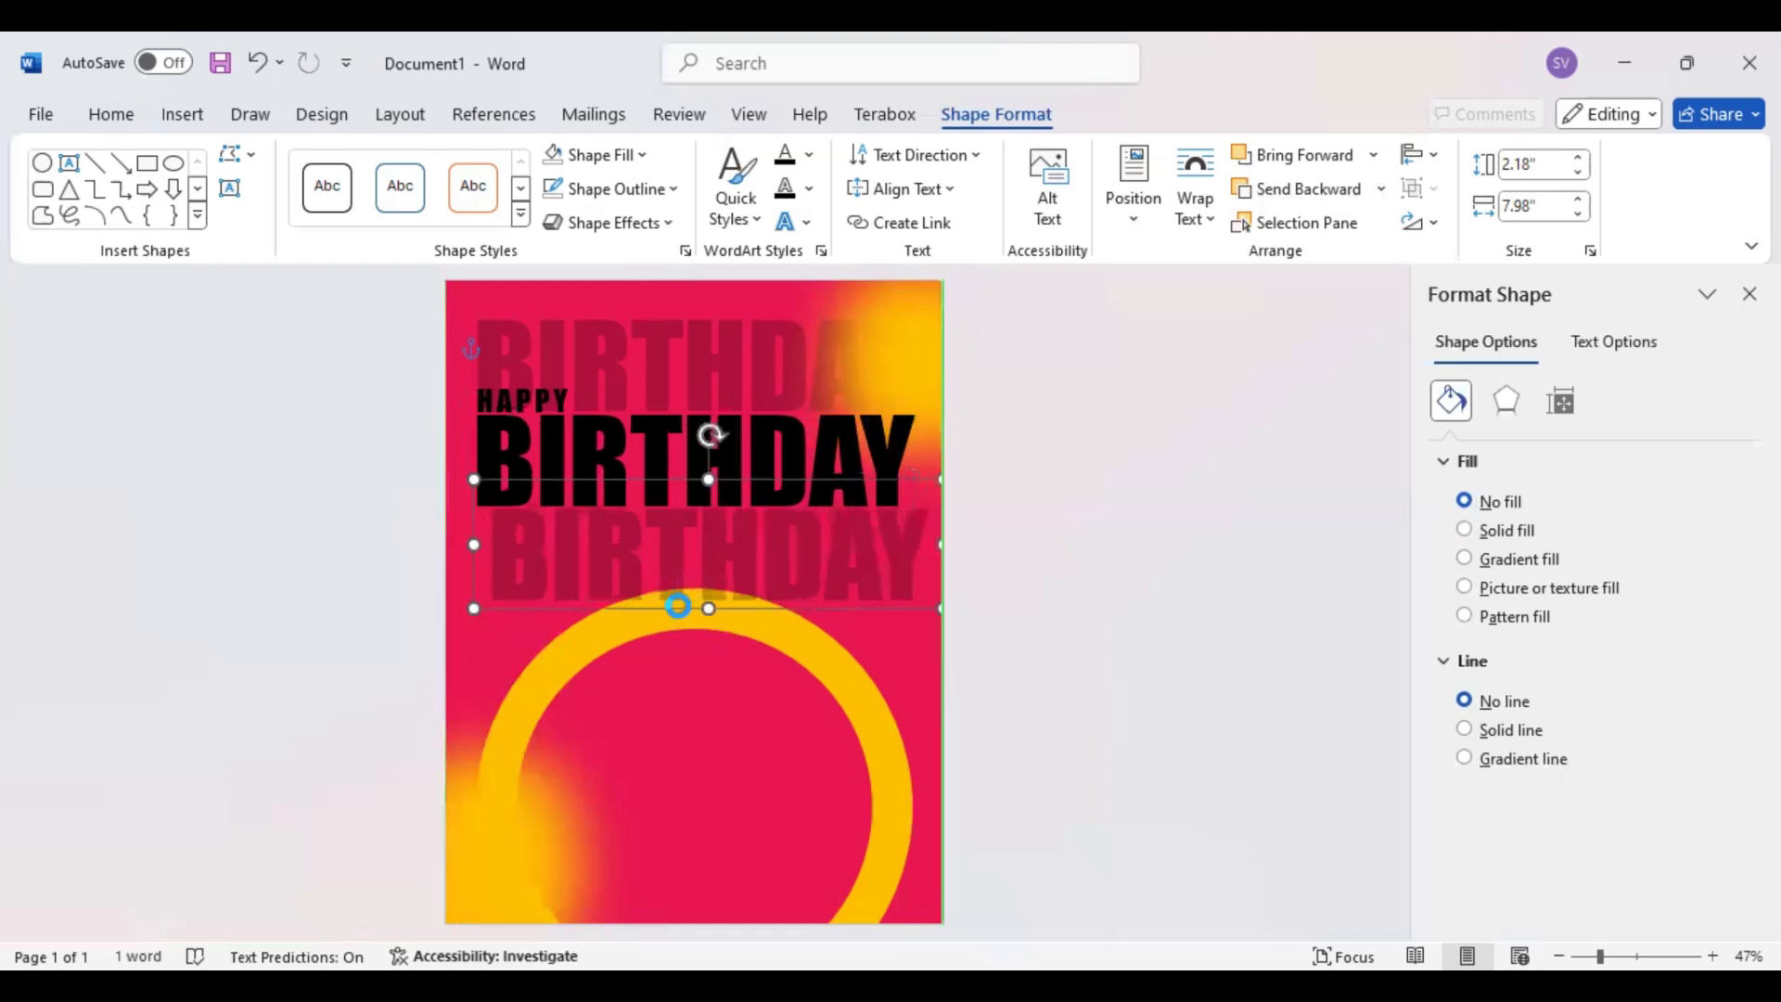
{"action": "key", "text": "Left"}
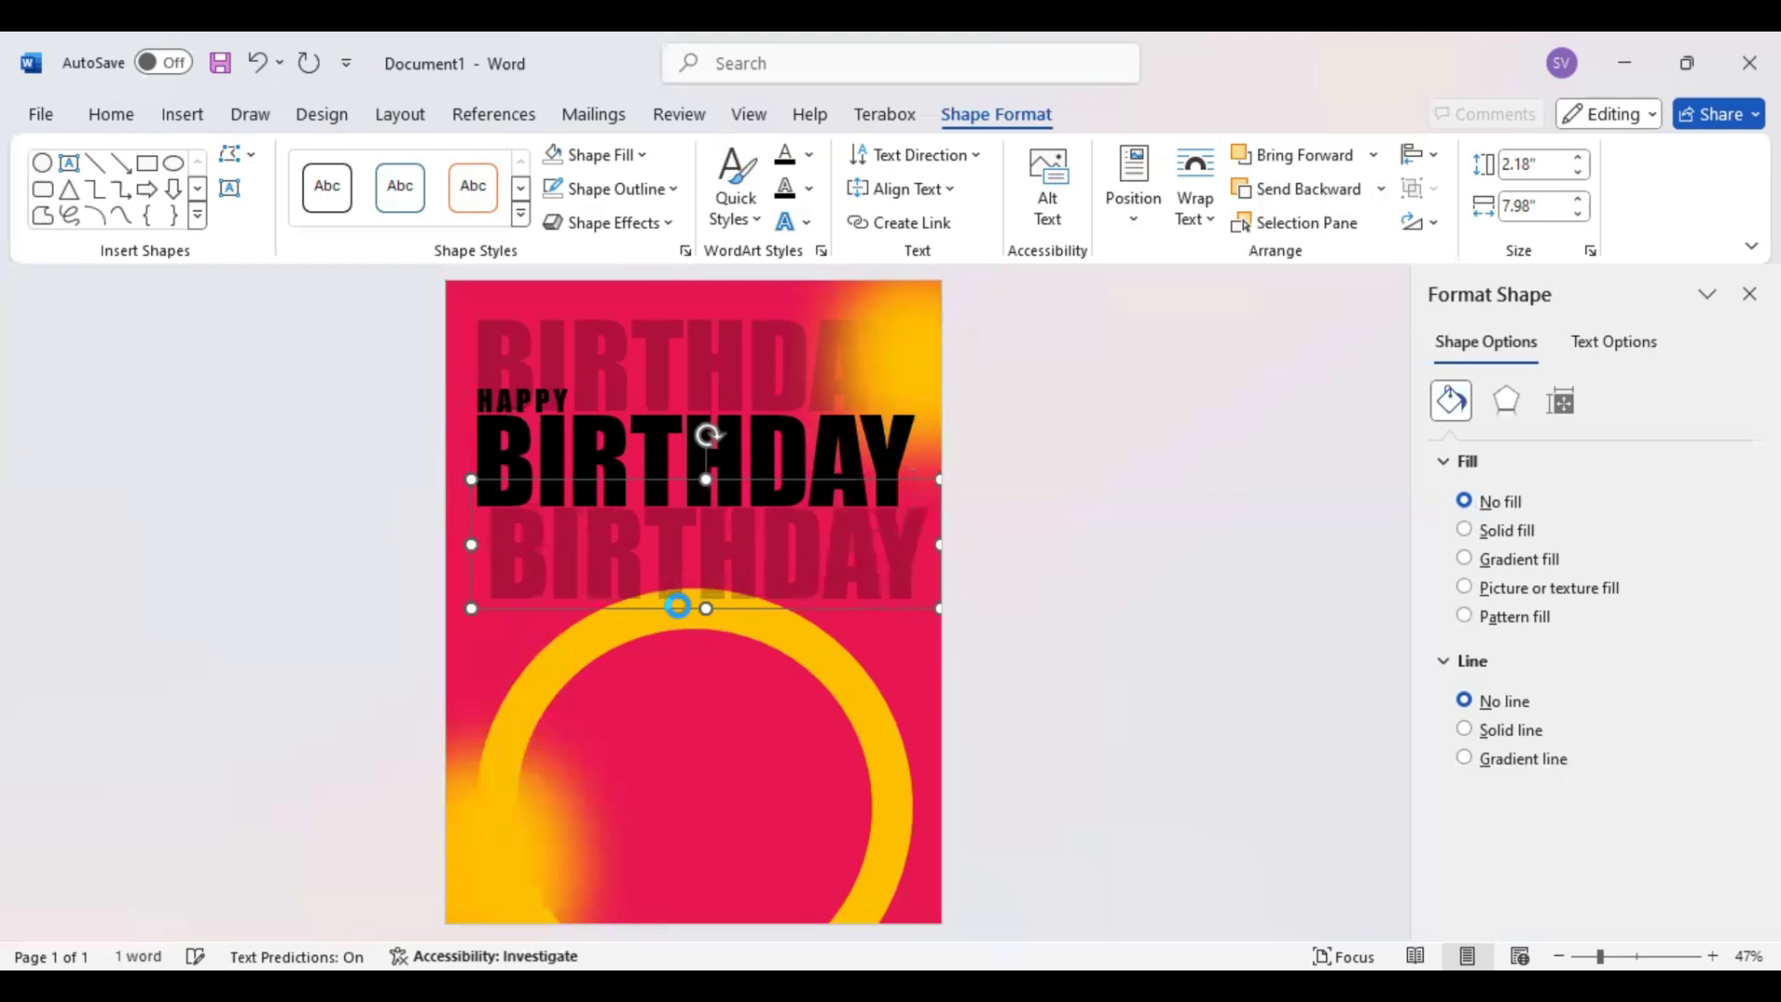
{"action": "left_click", "coordinate": [1303, 189]}
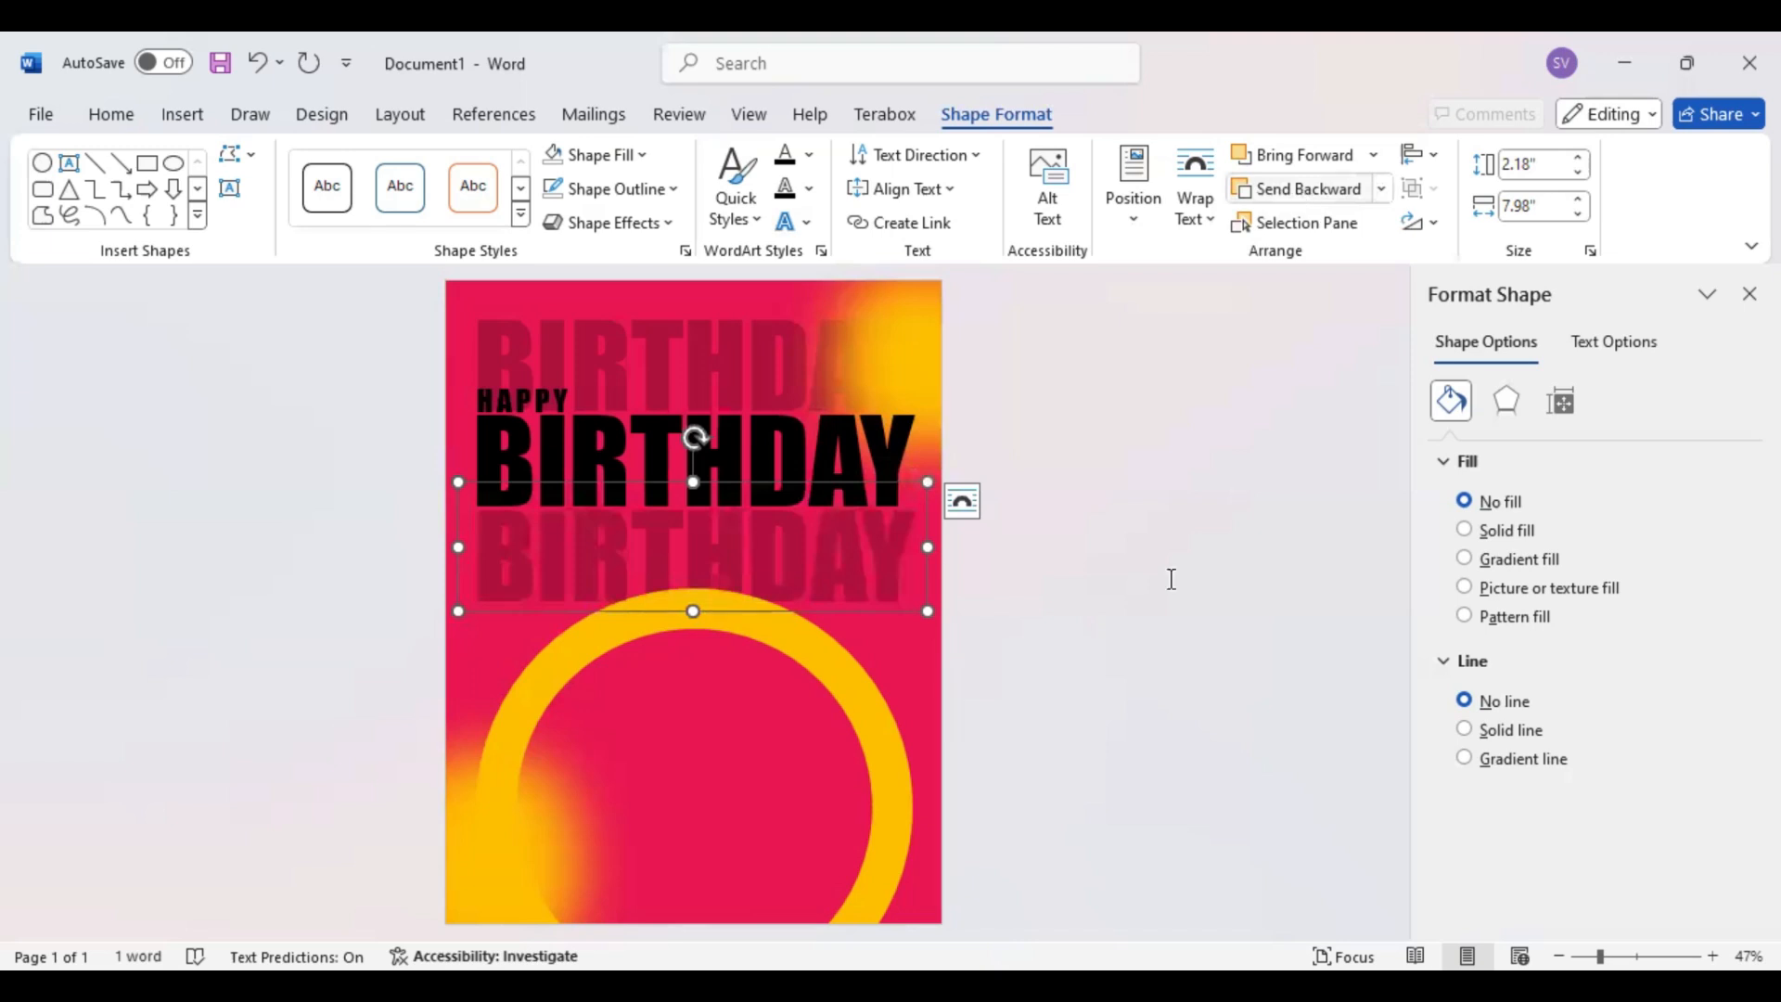
{"action": "left_click", "coordinate": [1221, 692]}
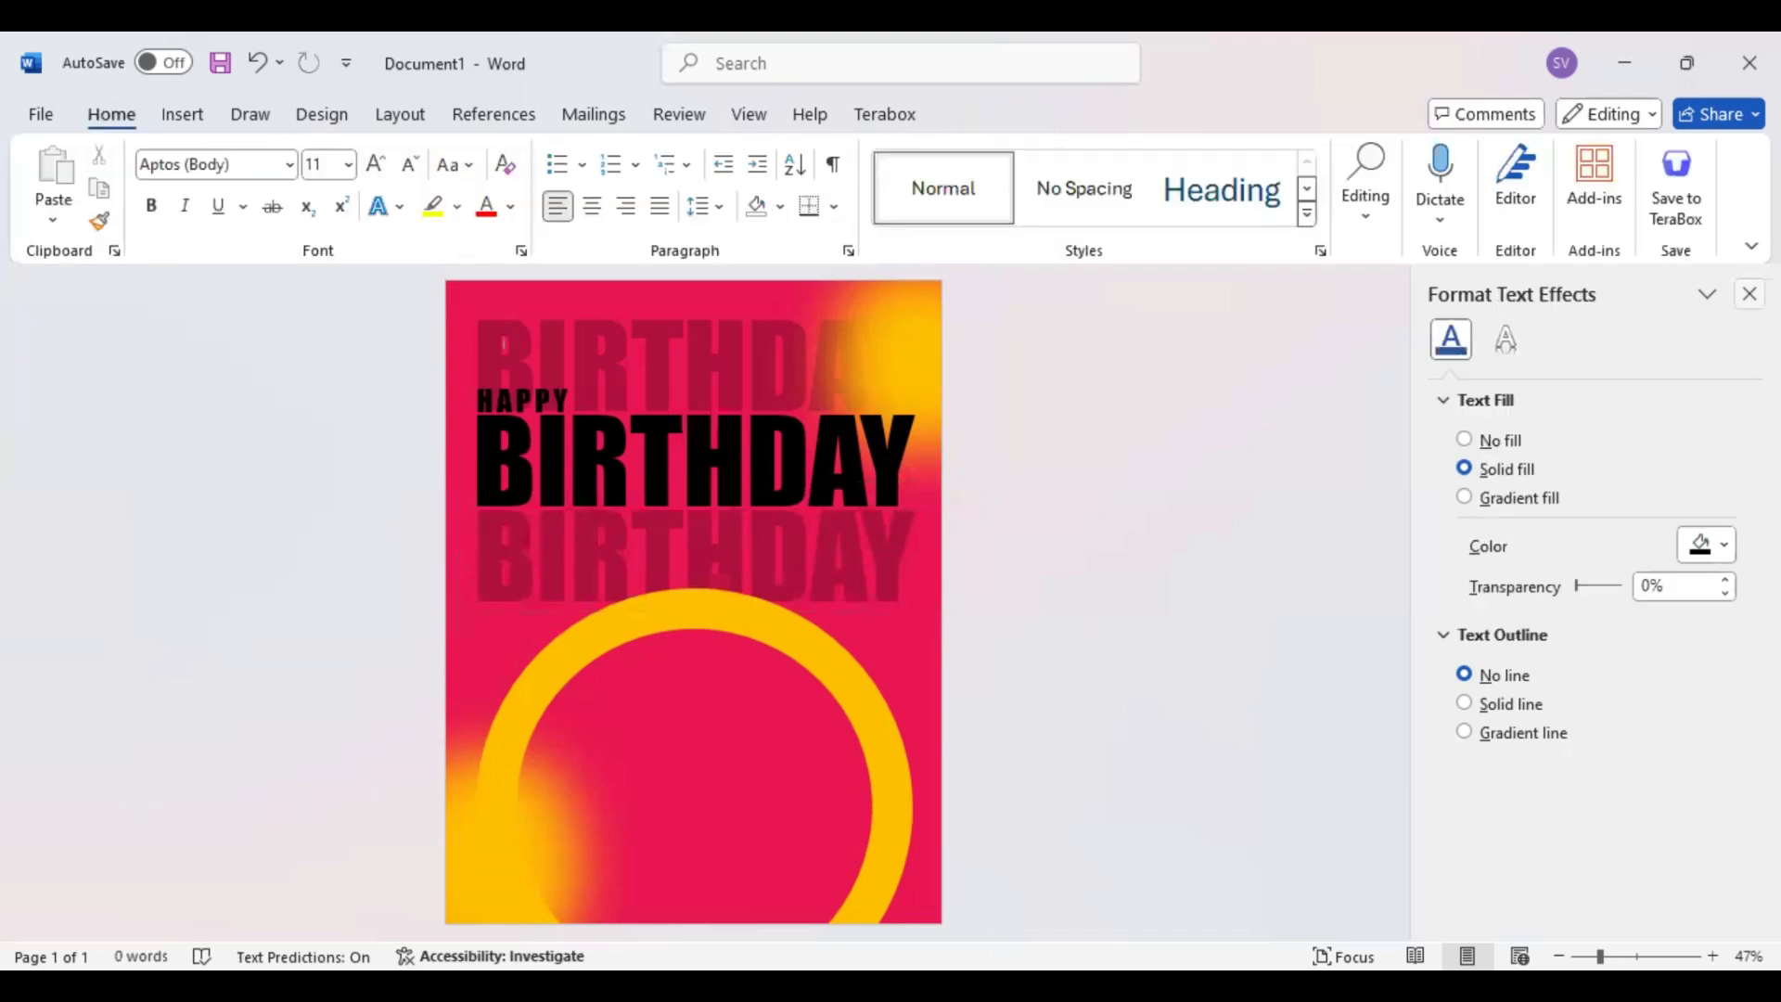
{"action": "left_click", "coordinate": [1749, 294]}
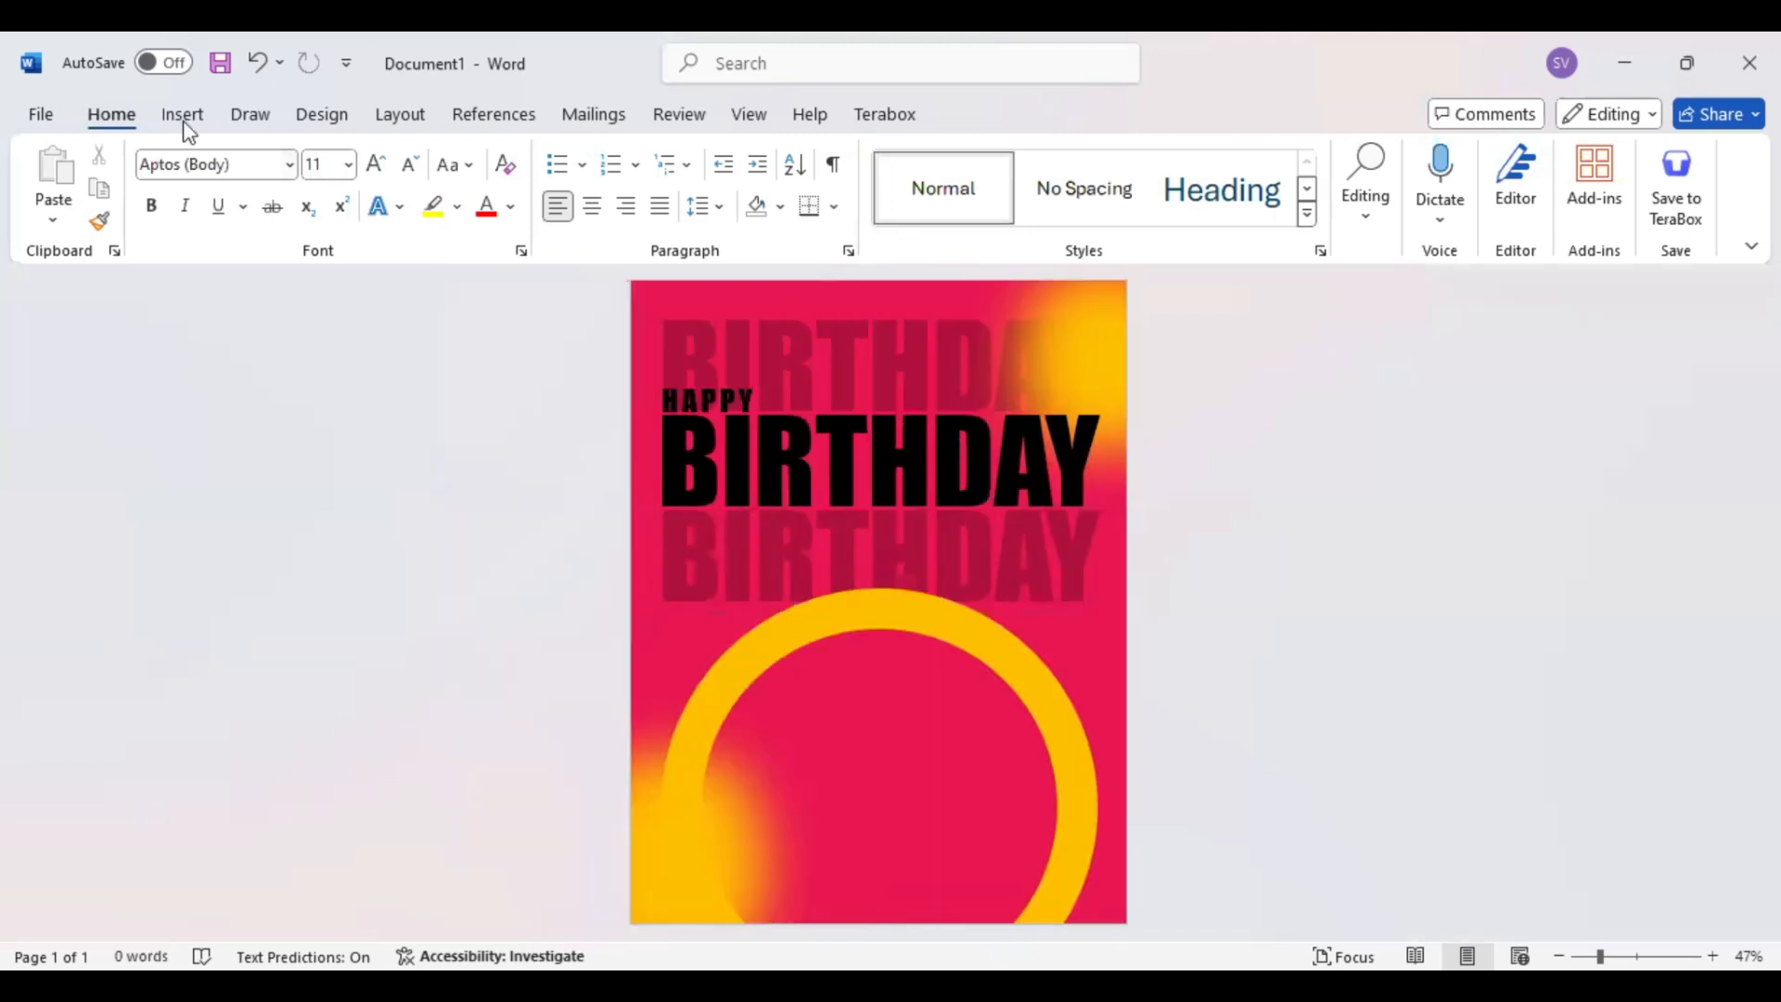
Insert the picture IMG-20240709-WA0008-removebg-preview from the Pictures folder S and place it in front of the gold ring
{"action": "left_click", "coordinate": [184, 115]}
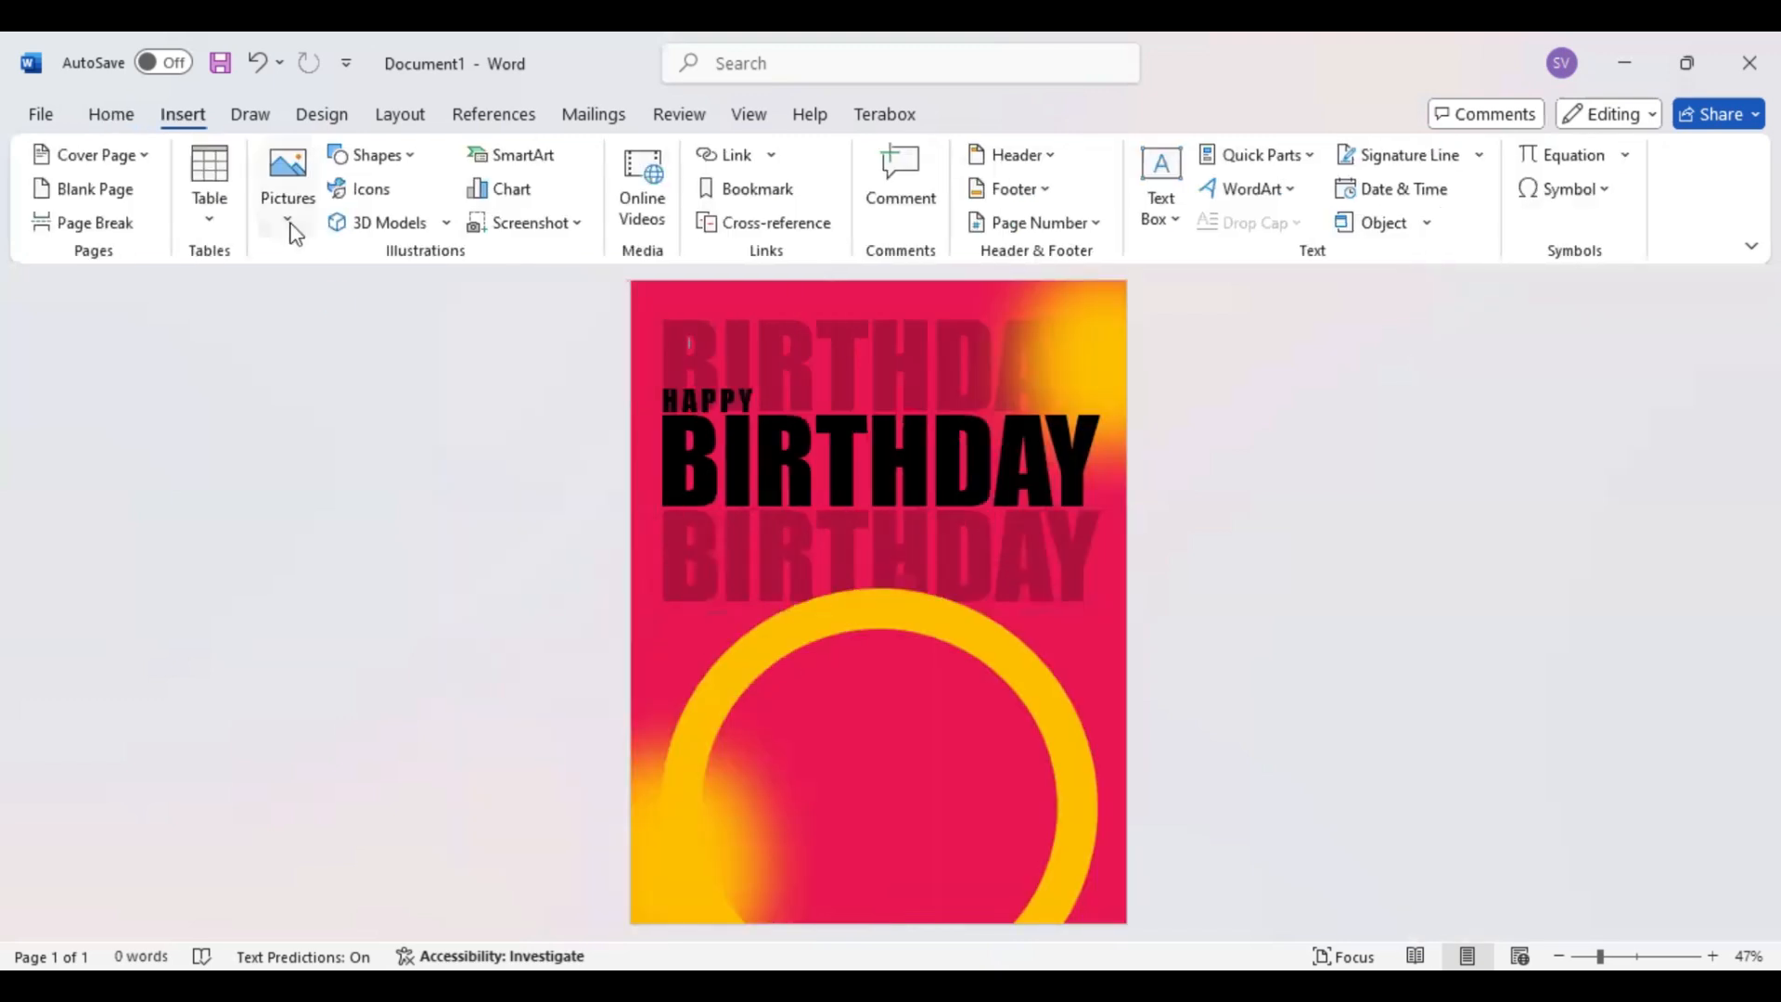
{"action": "left_click", "coordinate": [290, 229]}
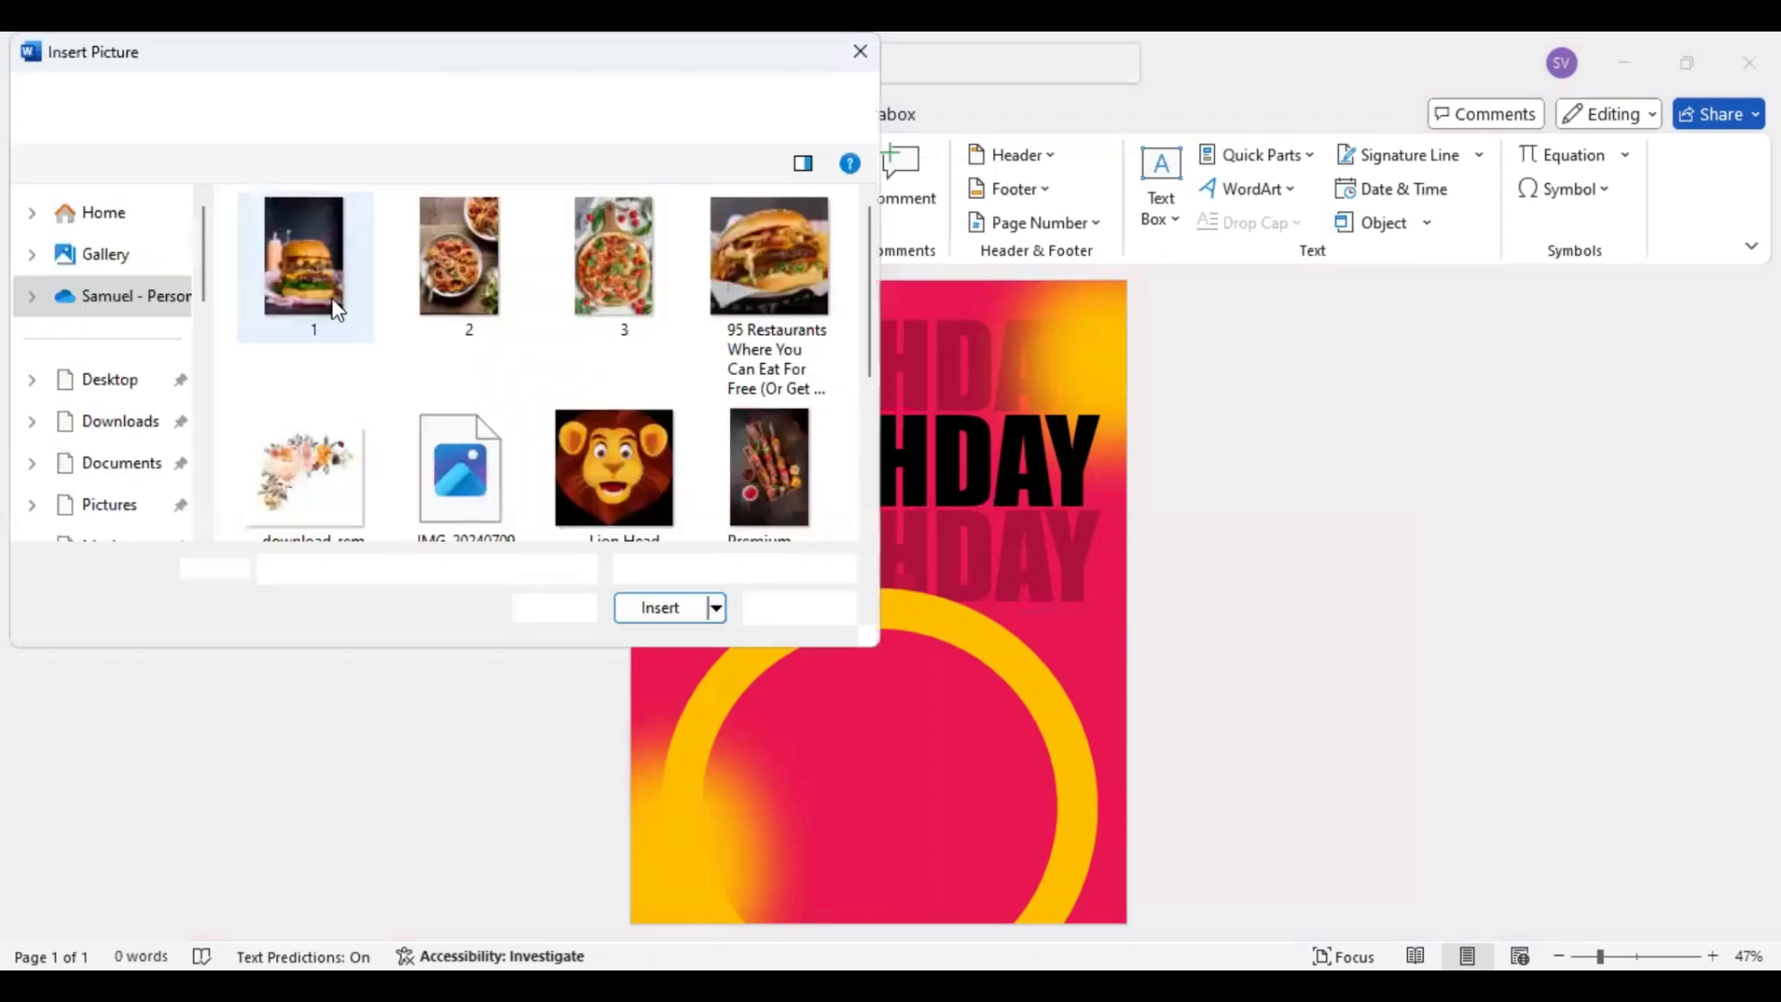
{"action": "left_click", "coordinate": [448, 464]}
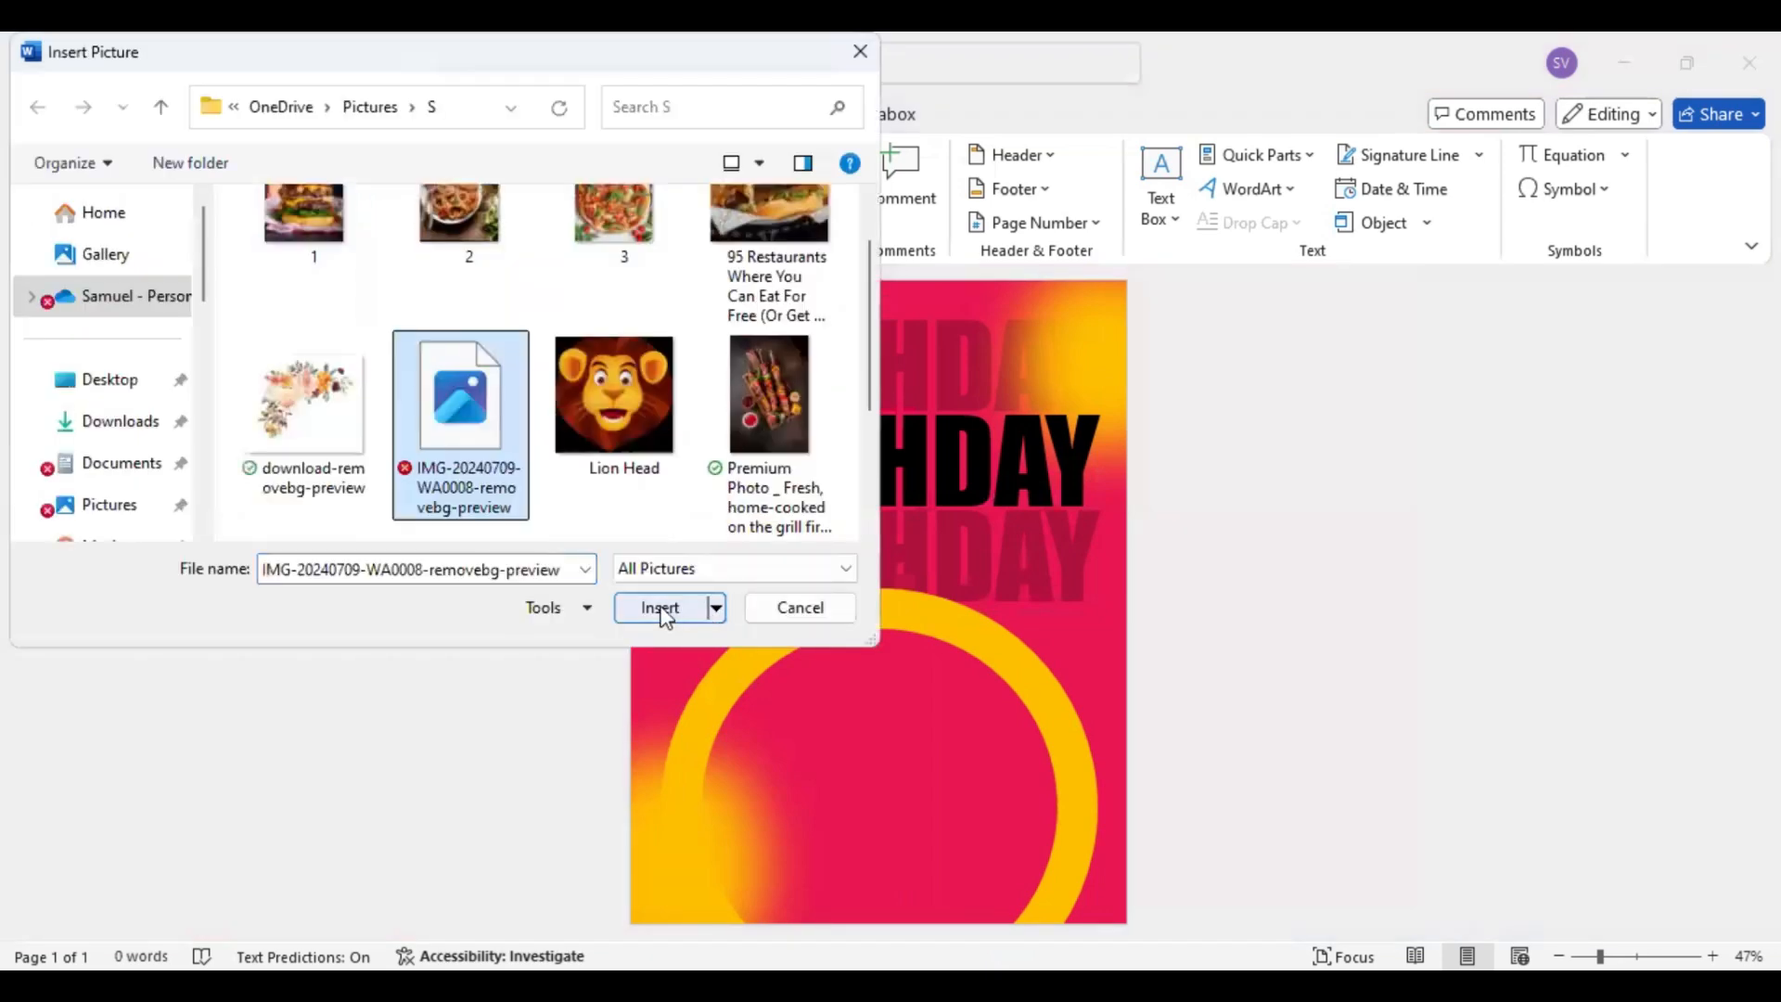
{"action": "left_click", "coordinate": [660, 608]}
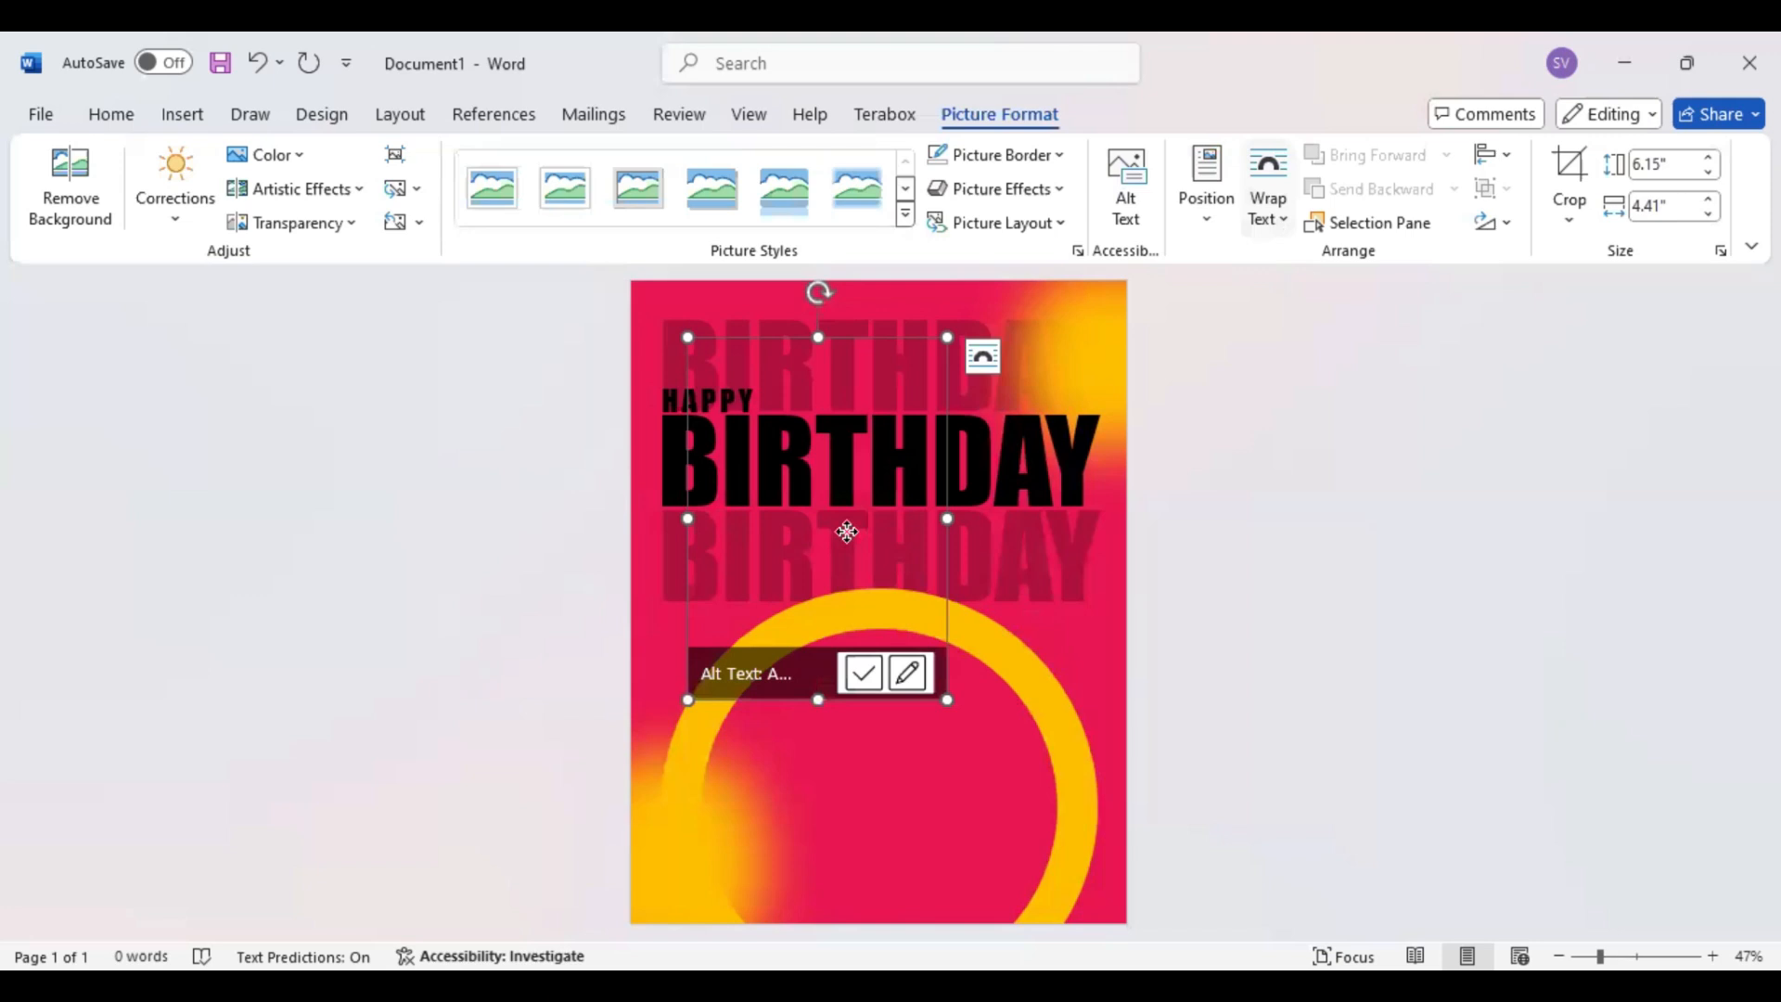
{"action": "left_click_drag", "start_coordinate": [847, 531], "coordinate": [886, 661]}
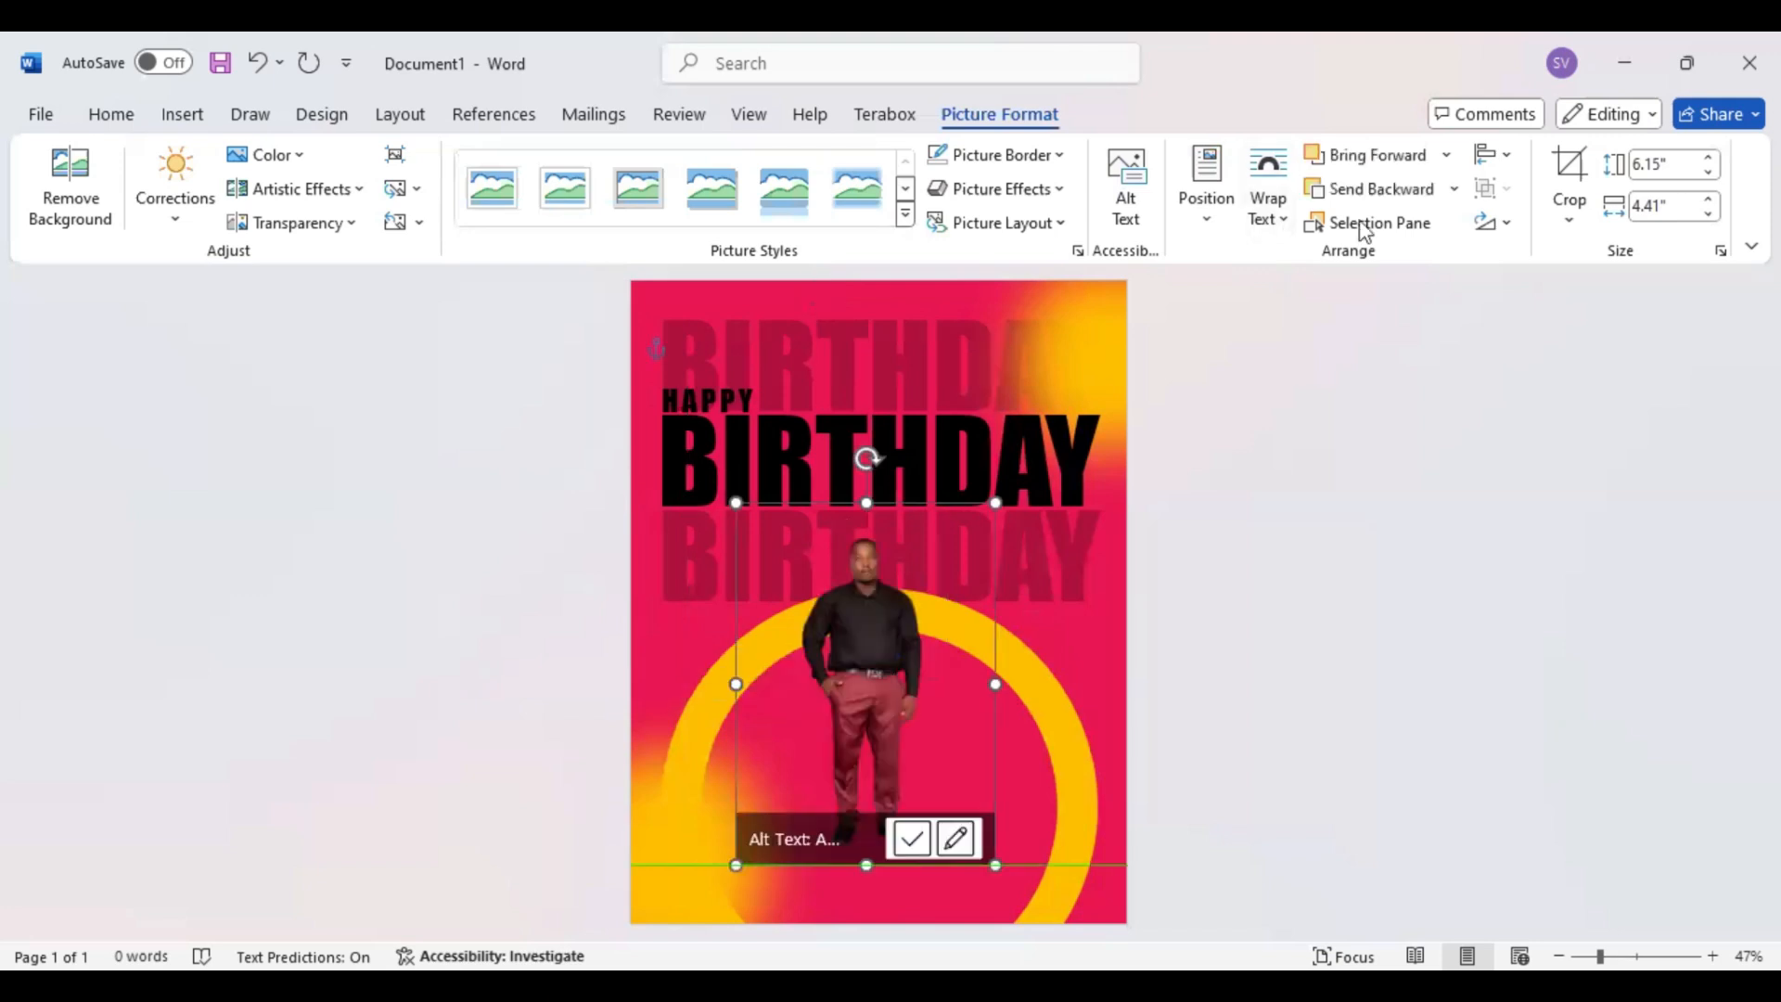
Crop the empty margins above and on both sides of the man's picture, to 5.7" high by 2.31" wide
{"action": "left_click", "coordinate": [1569, 172]}
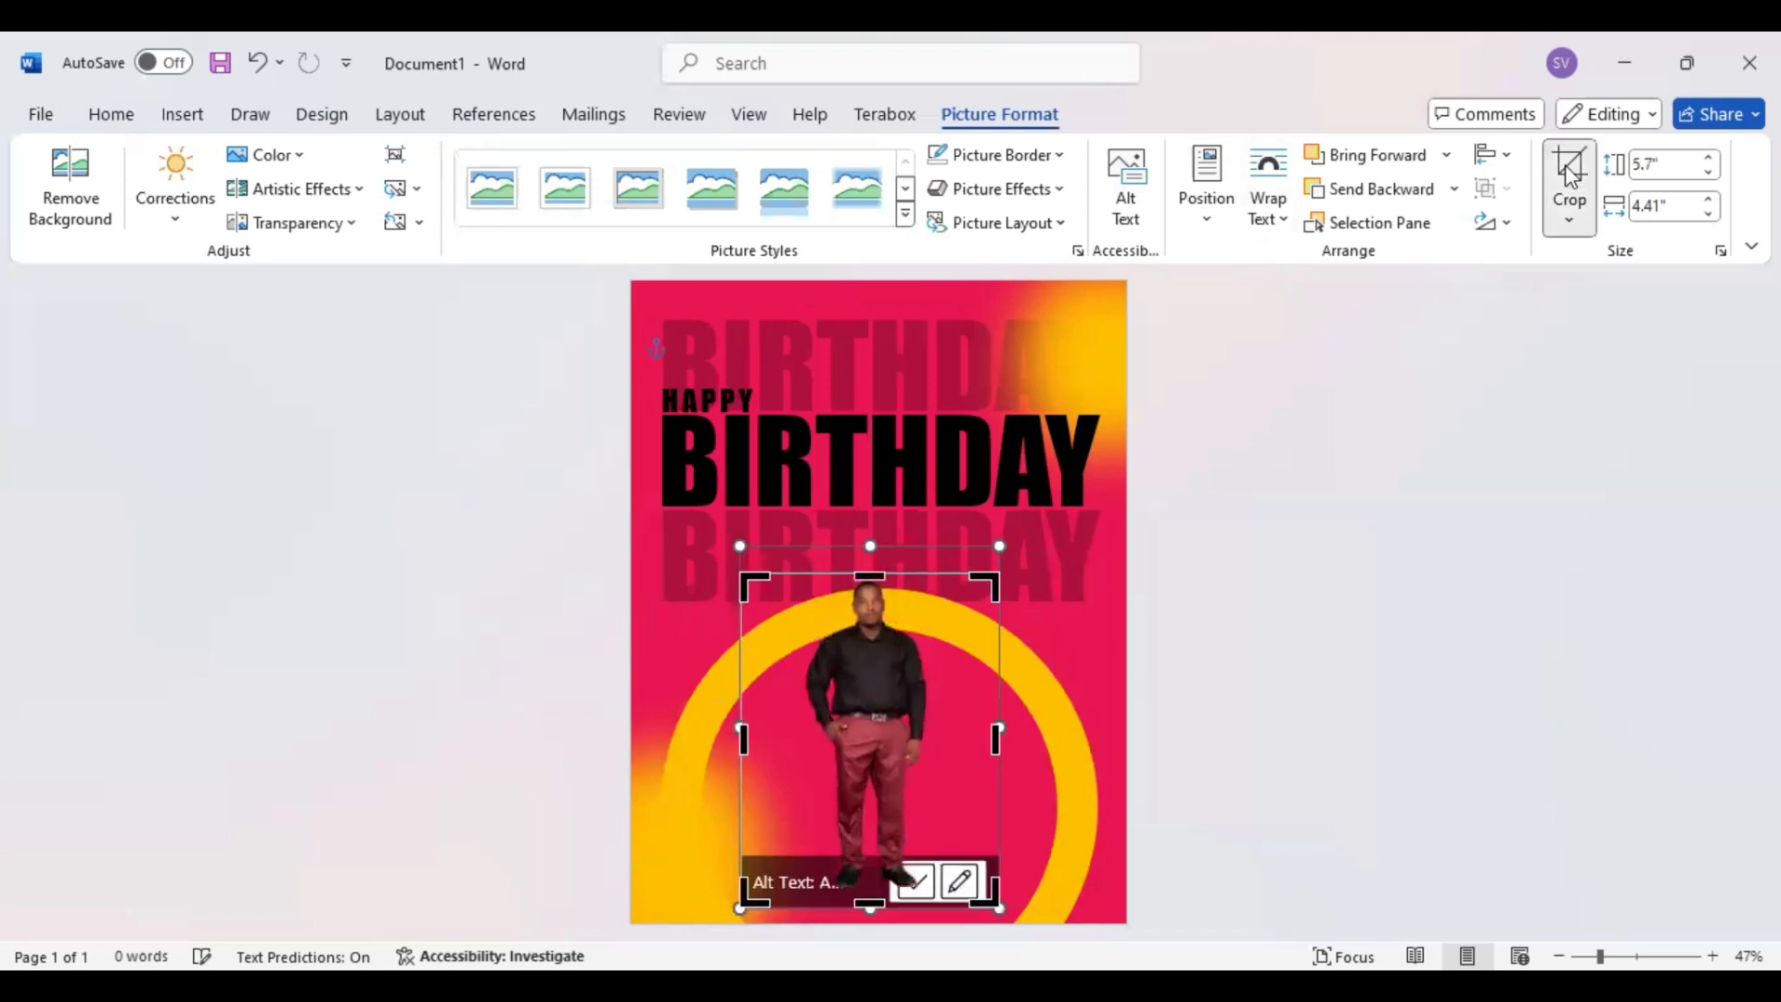
{"action": "left_click_drag", "start_coordinate": [996, 739], "coordinate": [930, 739]}
{"action": "left_click_drag", "start_coordinate": [744, 740], "coordinate": [800, 739]}
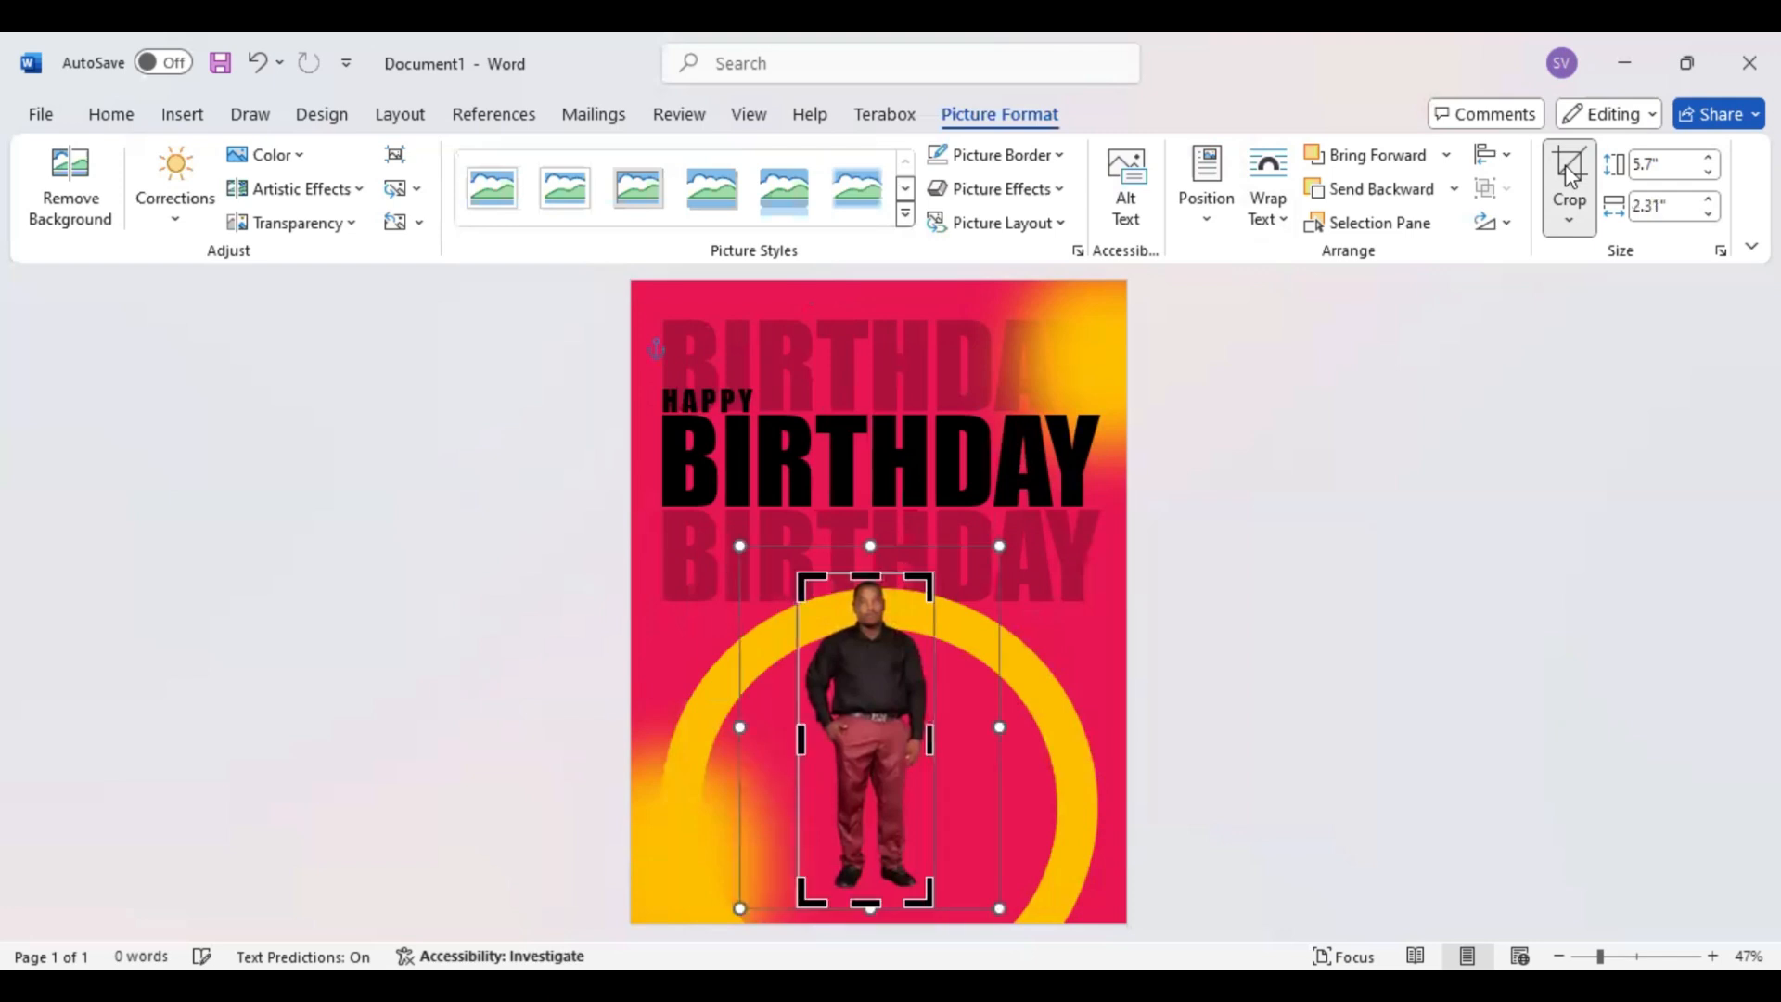
{"action": "left_click", "coordinate": [521, 325]}
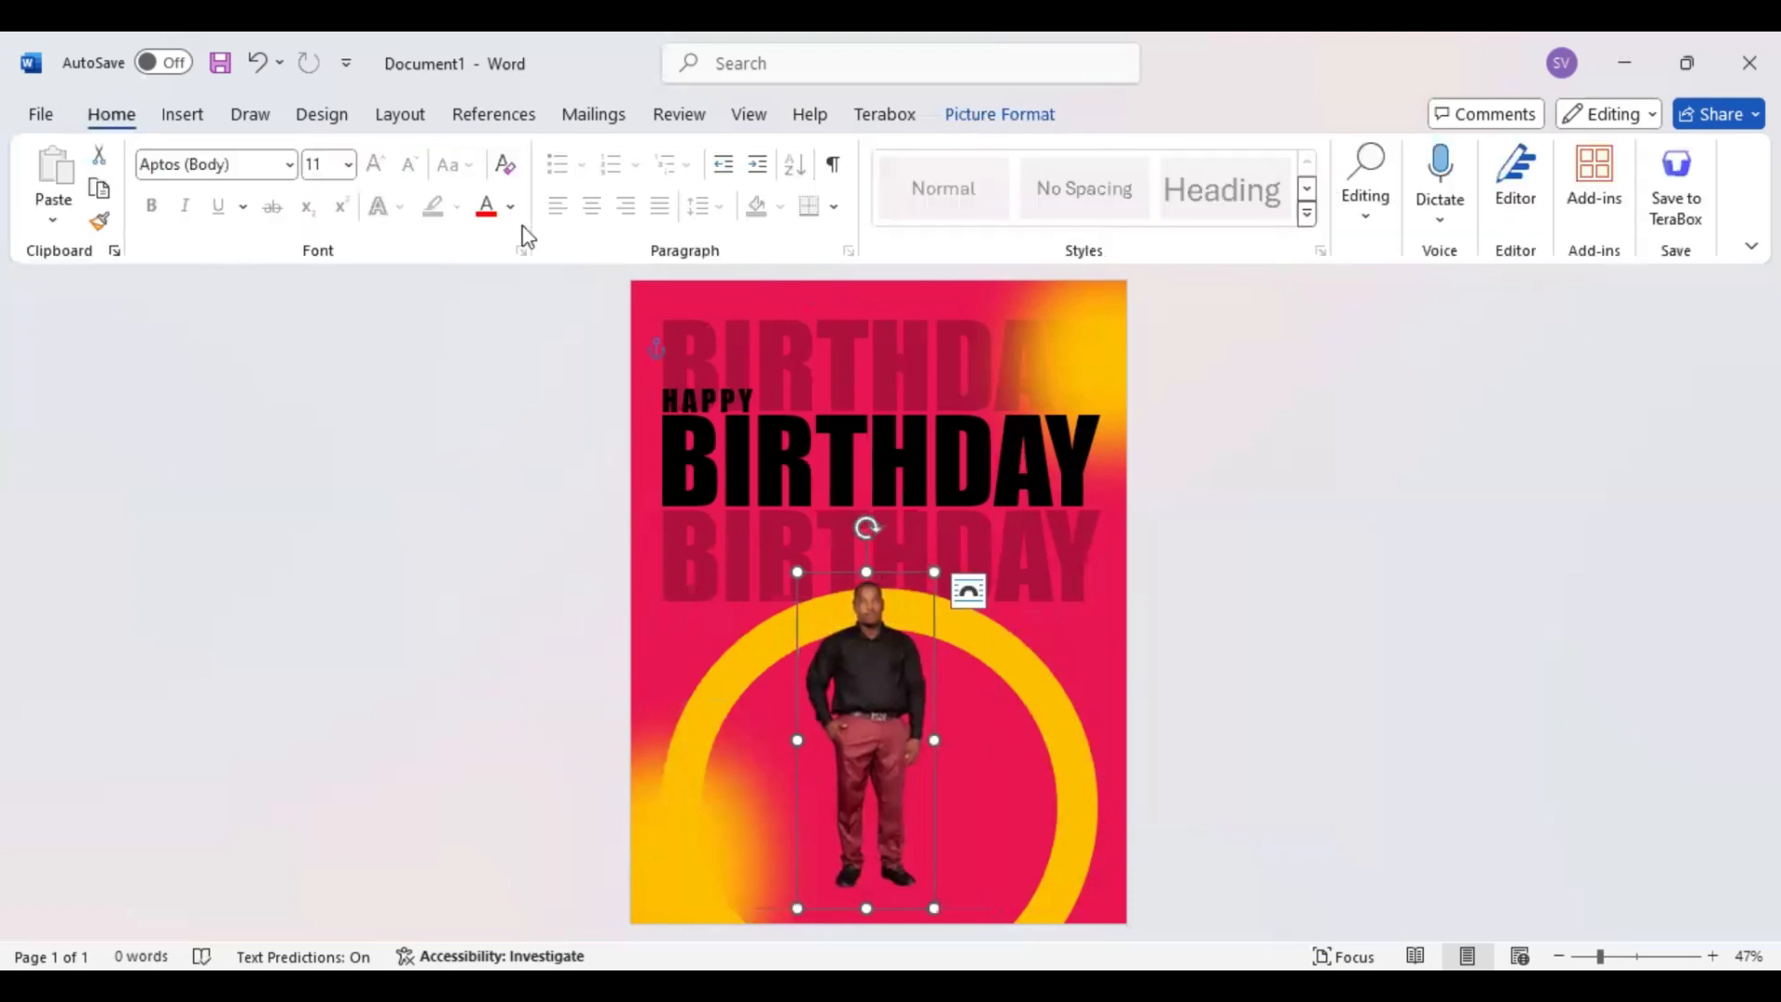
Increase the color saturation of the man's picture
{"action": "left_click", "coordinate": [994, 114]}
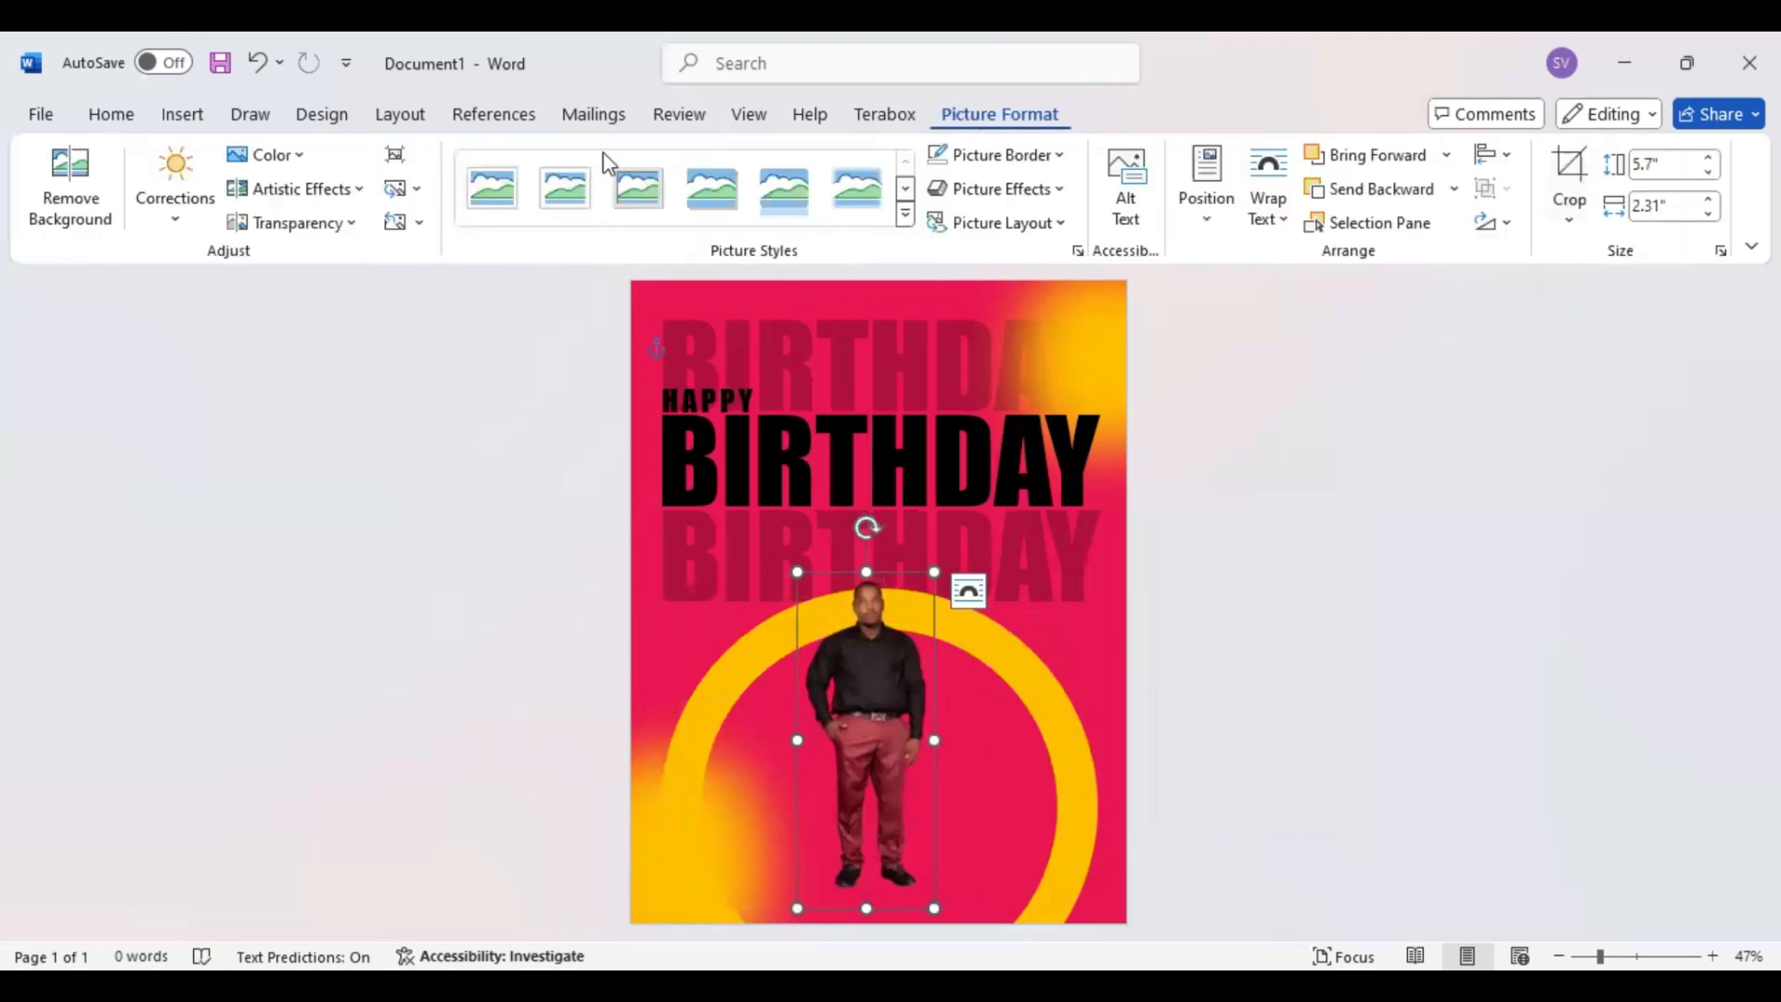
{"action": "left_click", "coordinate": [305, 157]}
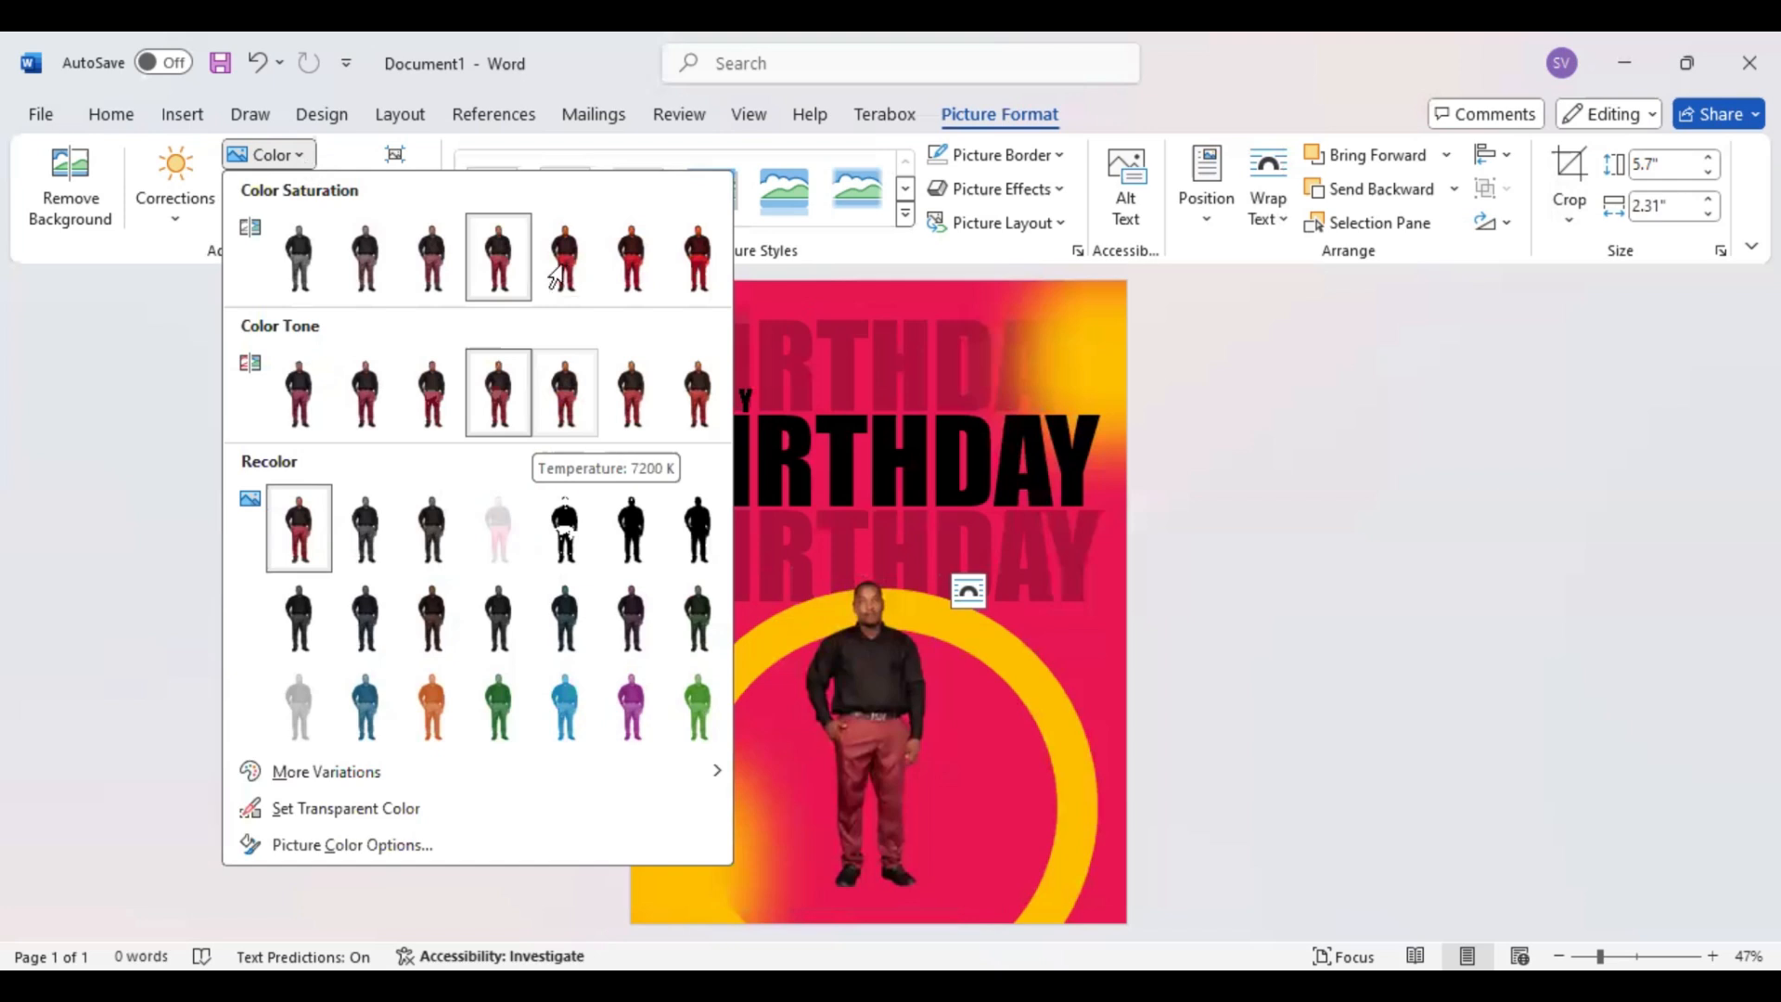
{"action": "left_click", "coordinate": [1273, 327]}
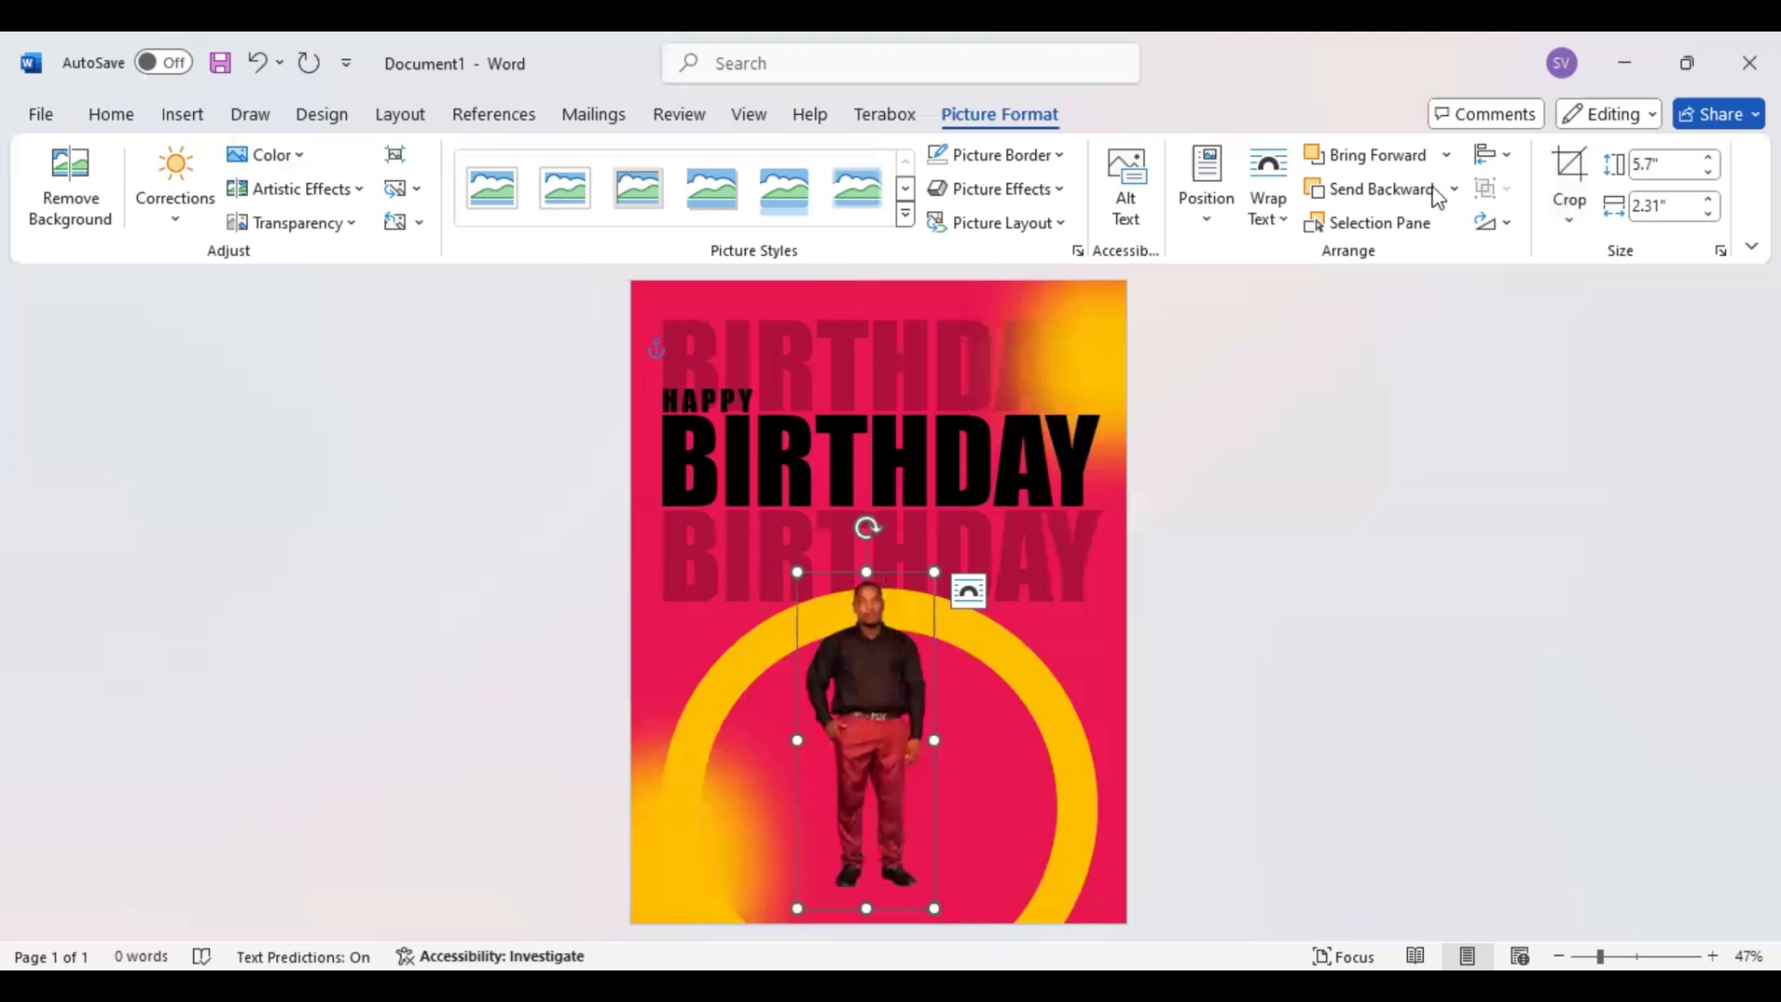
Crop the man's picture from below to just under the hands, leaving it 3.62" high
{"action": "left_click", "coordinate": [1569, 167]}
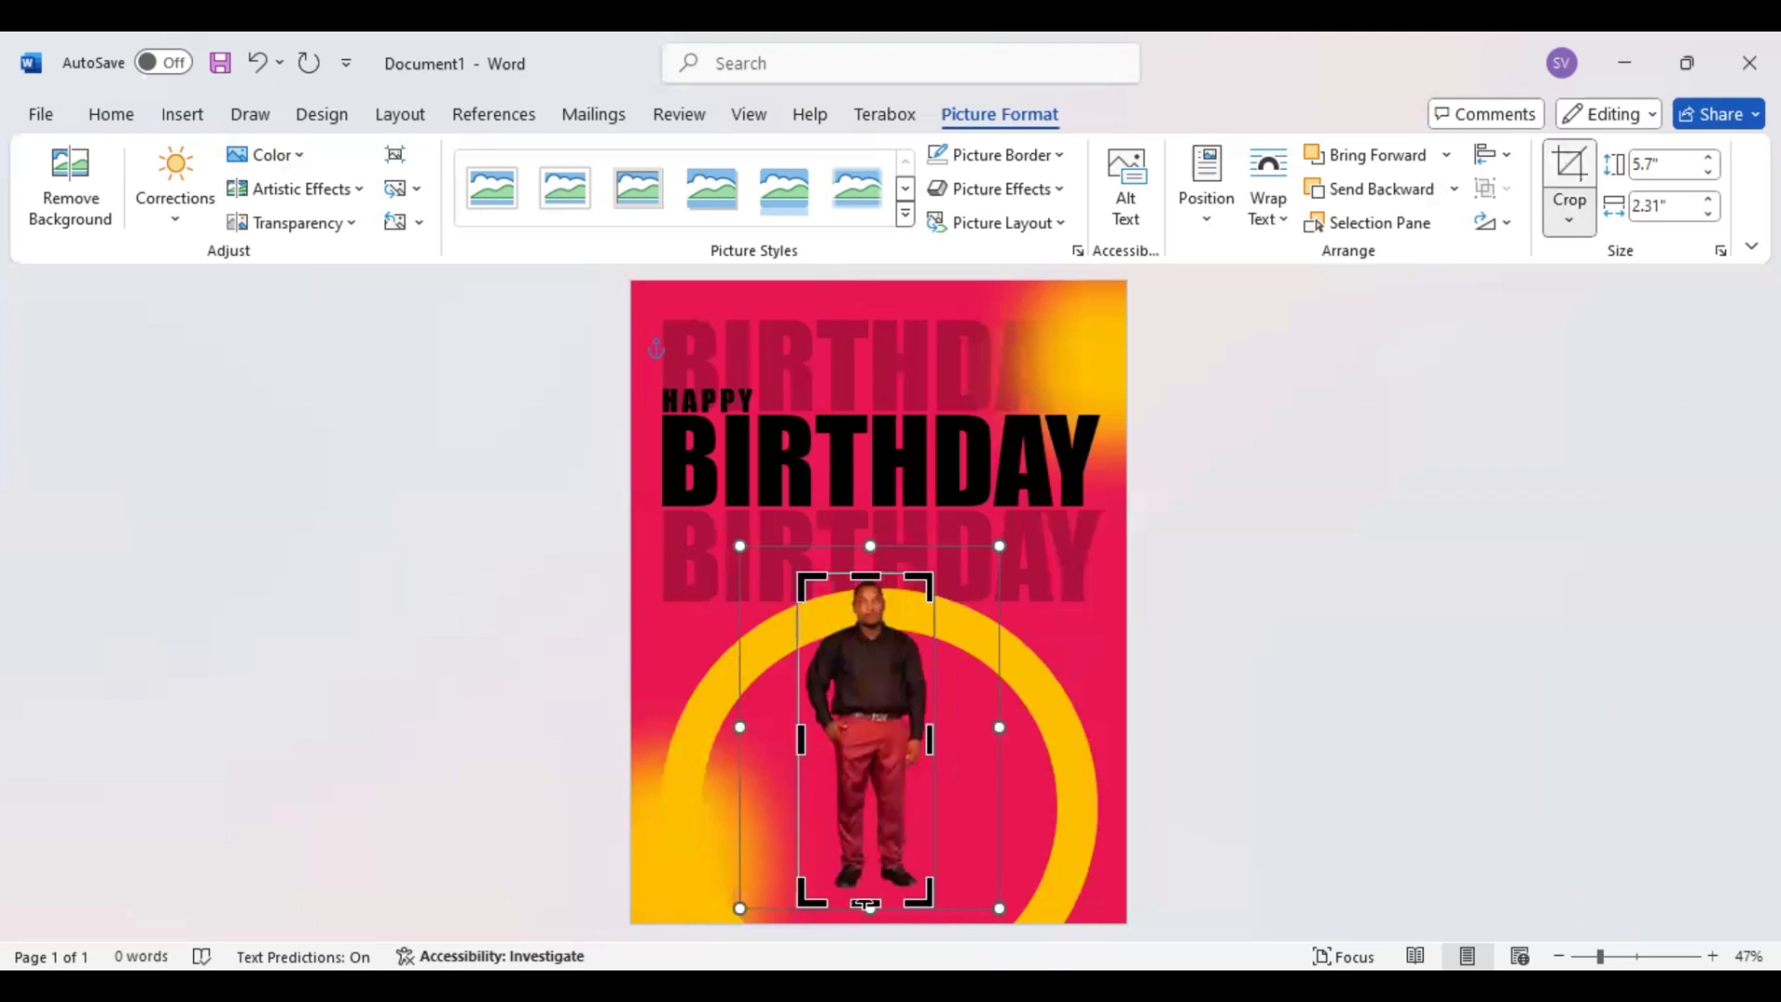
{"action": "left_click_drag", "start_coordinate": [866, 900], "coordinate": [865, 785]}
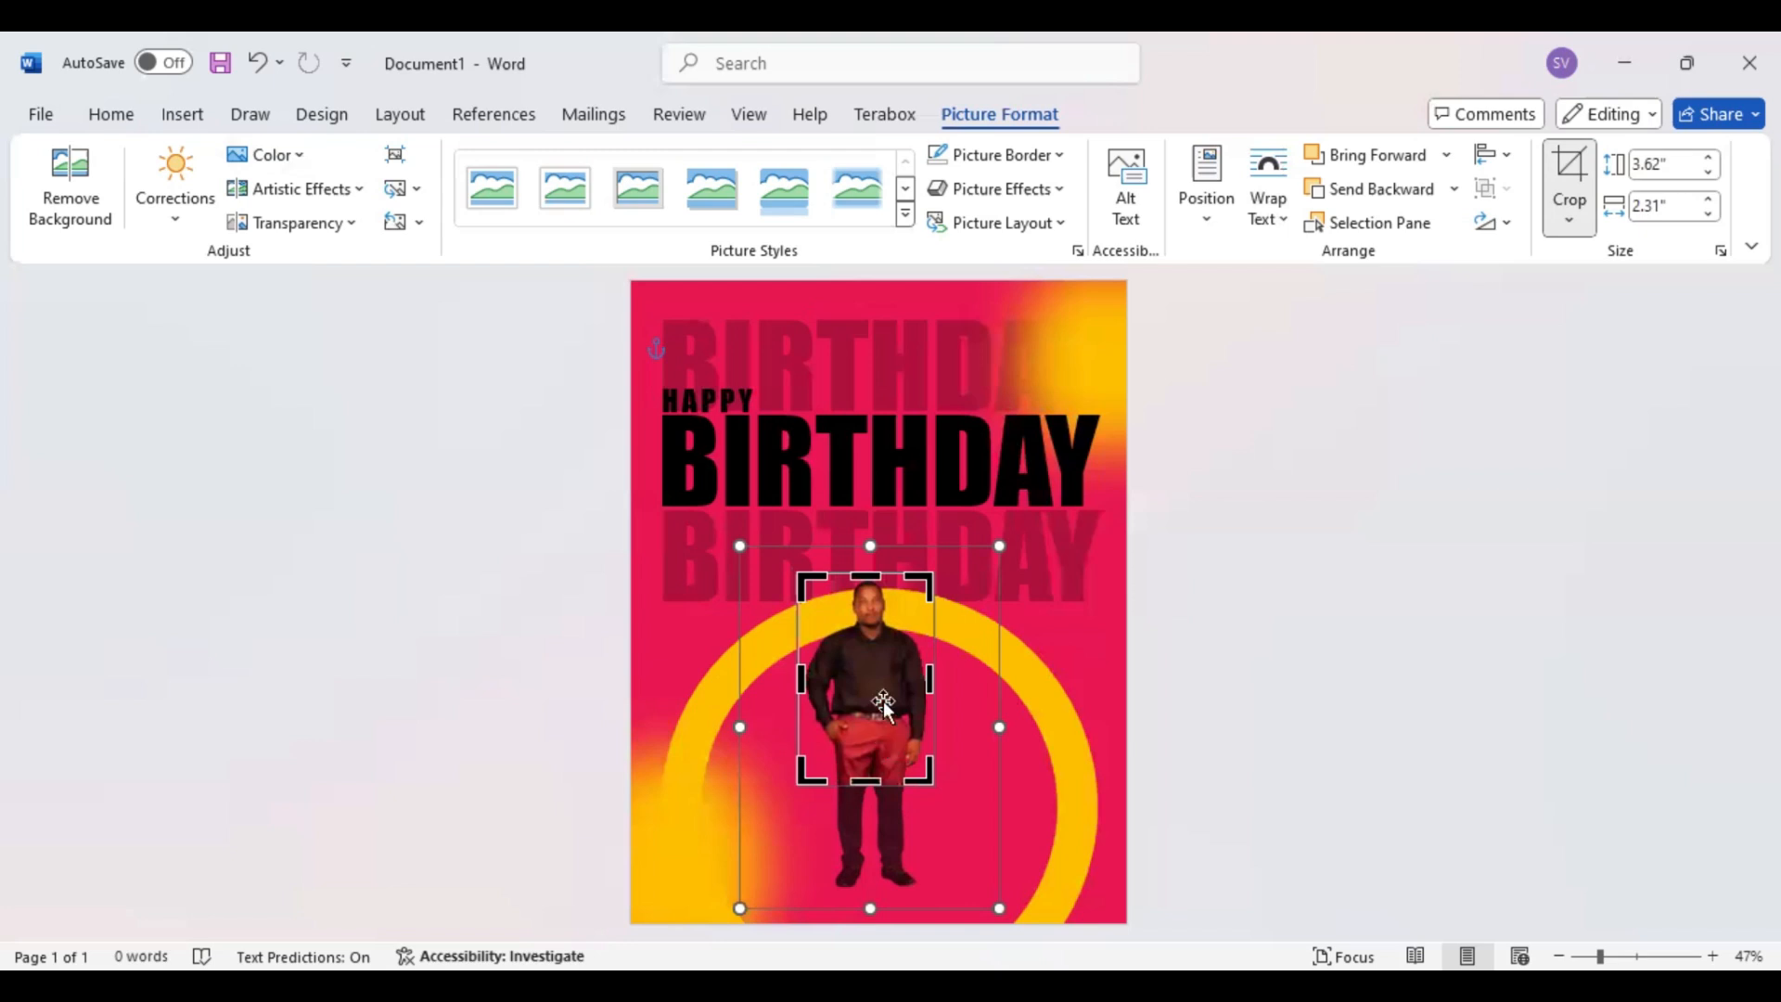
{"action": "key", "text": "Escape"}
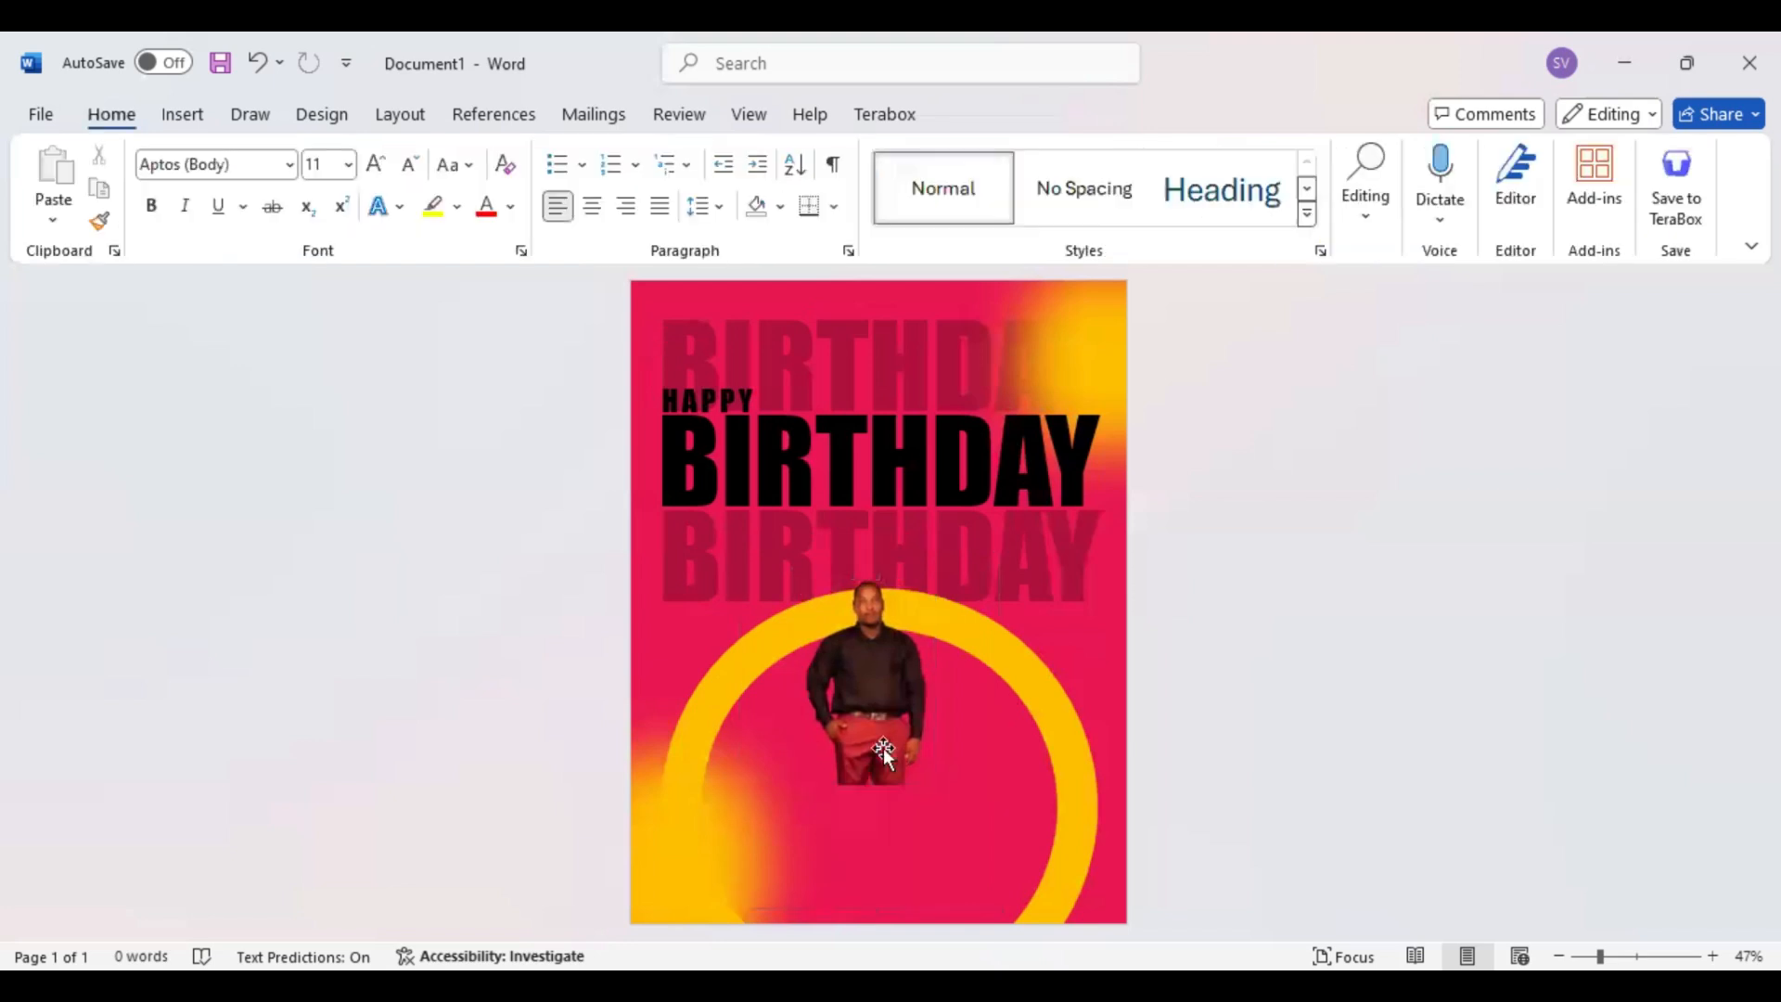
Enlarge the man's picture and center it against the page's bottom edge, with the head overlapping the lower faded BIRTHDAY
{"action": "left_click", "coordinate": [903, 687]}
{"action": "left_click_drag", "start_coordinate": [935, 621], "coordinate": [1025, 568]}
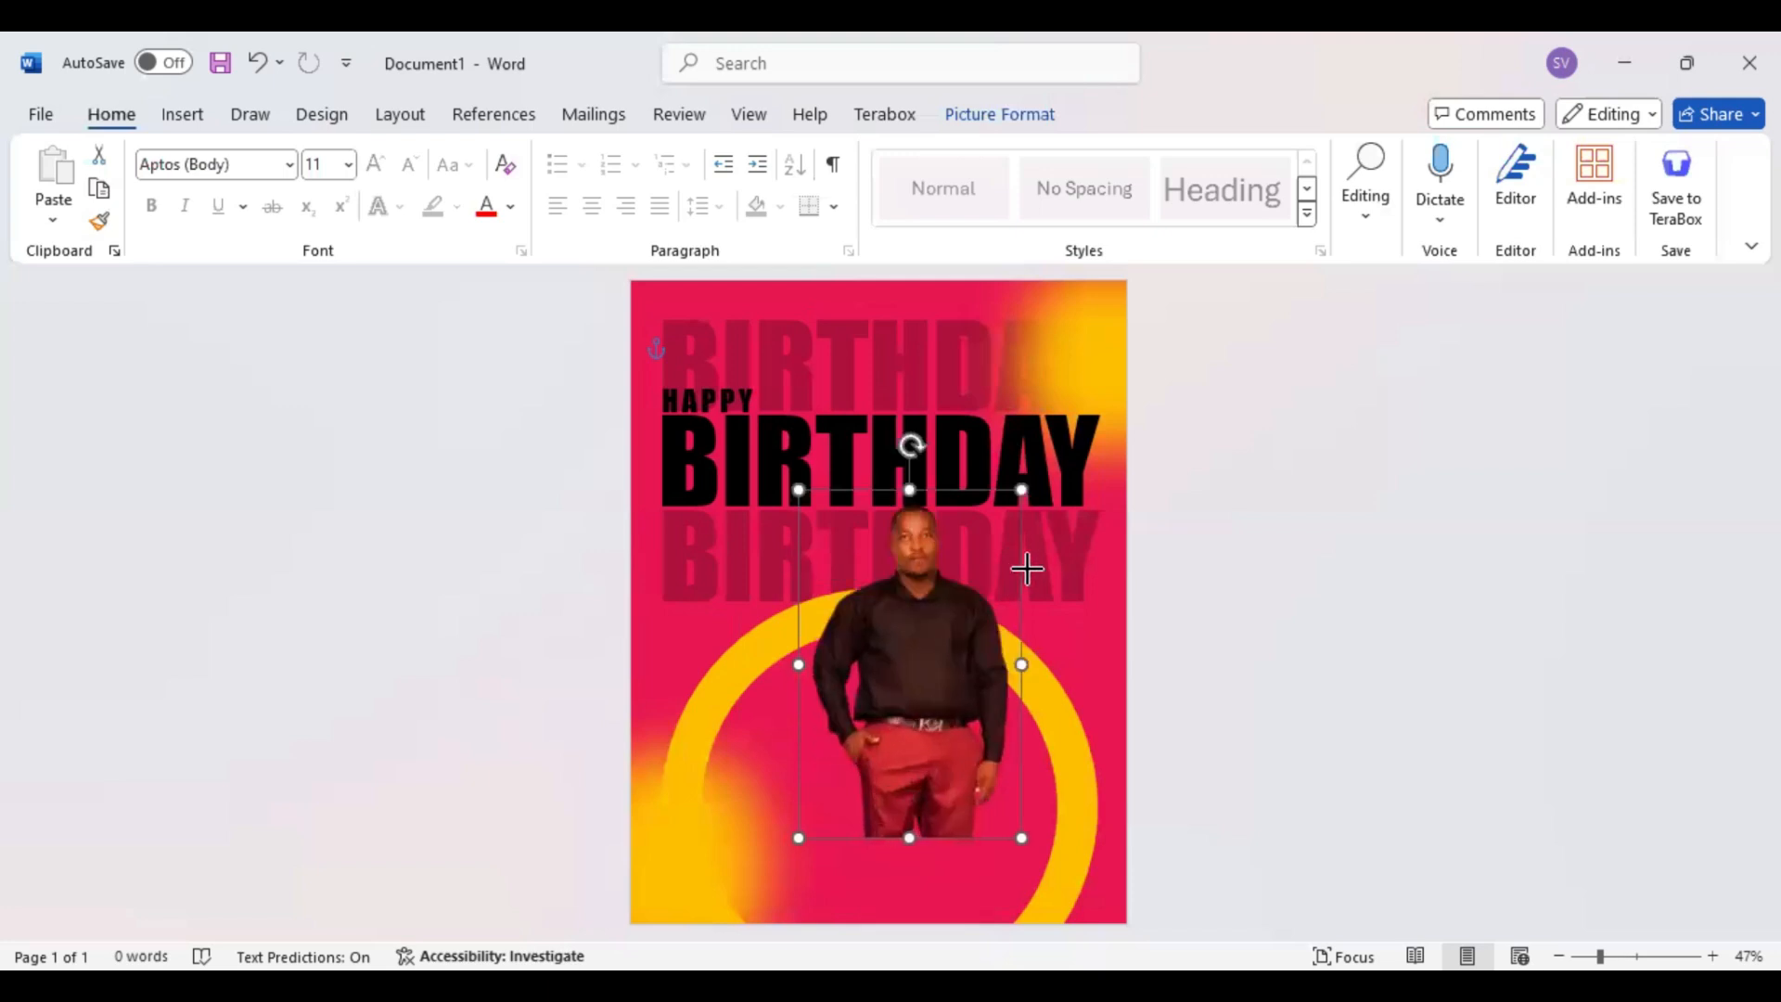
{"action": "left_click_drag", "start_coordinate": [924, 657], "coordinate": [922, 736]}
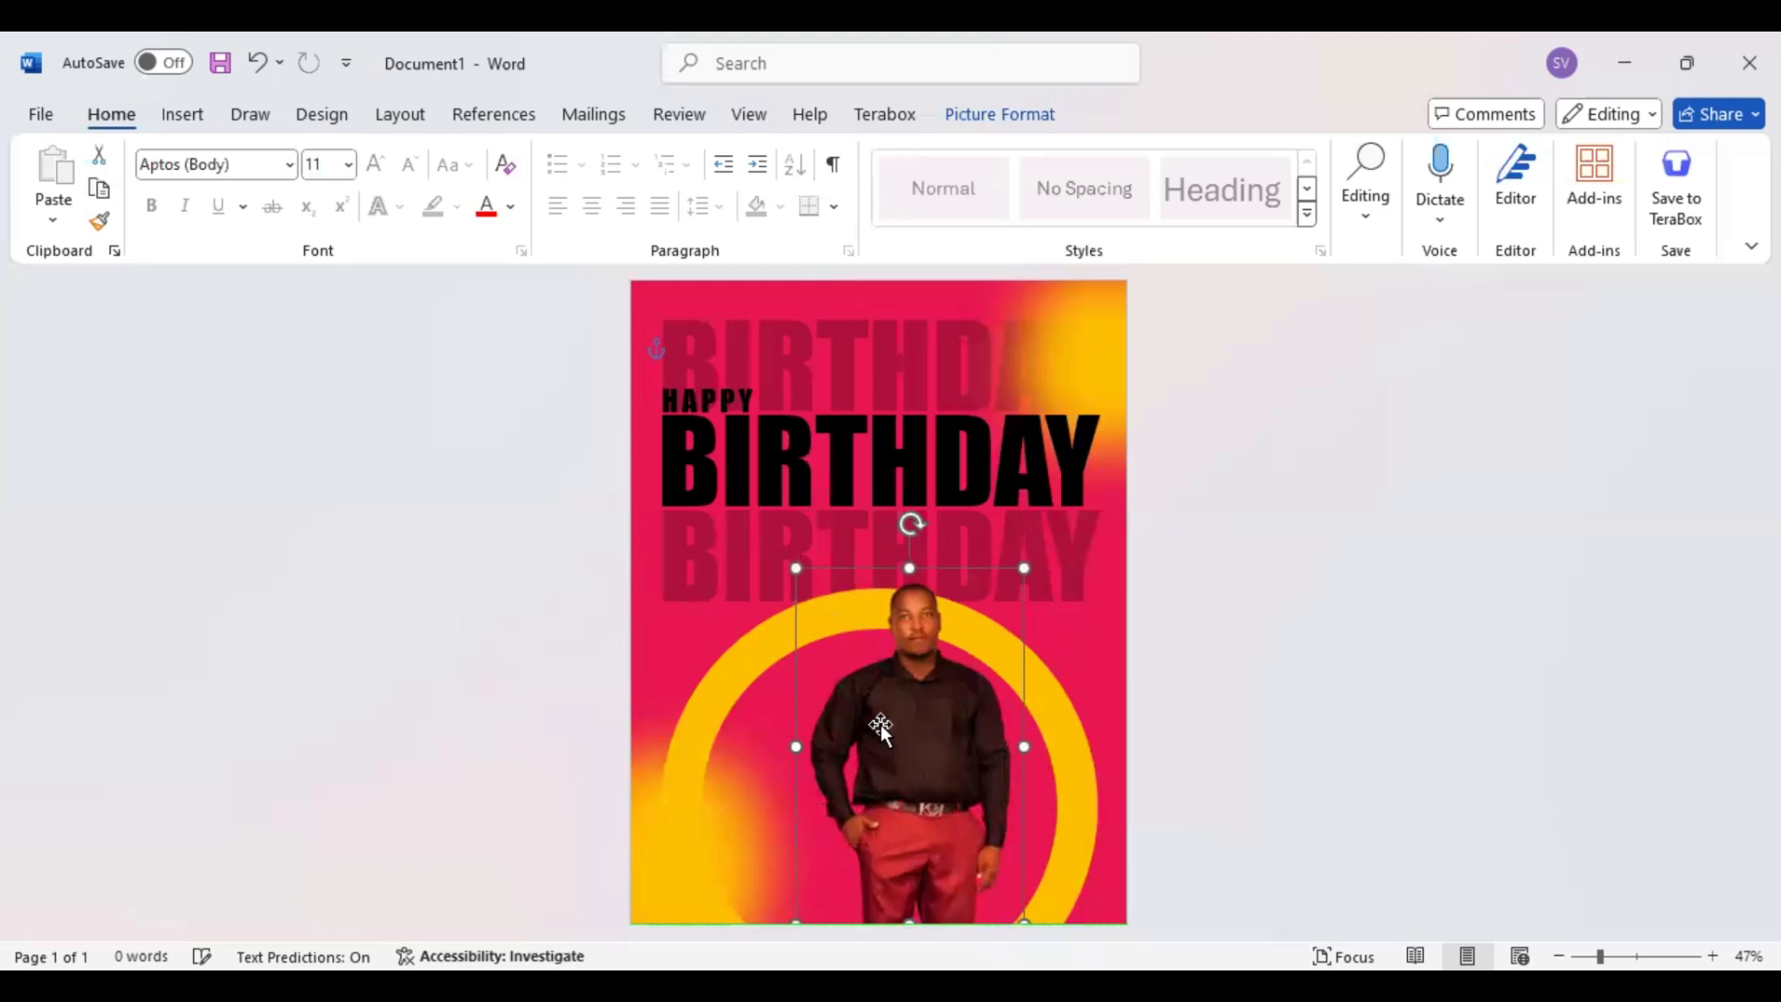
{"action": "key", "text": "ctrl+z"}
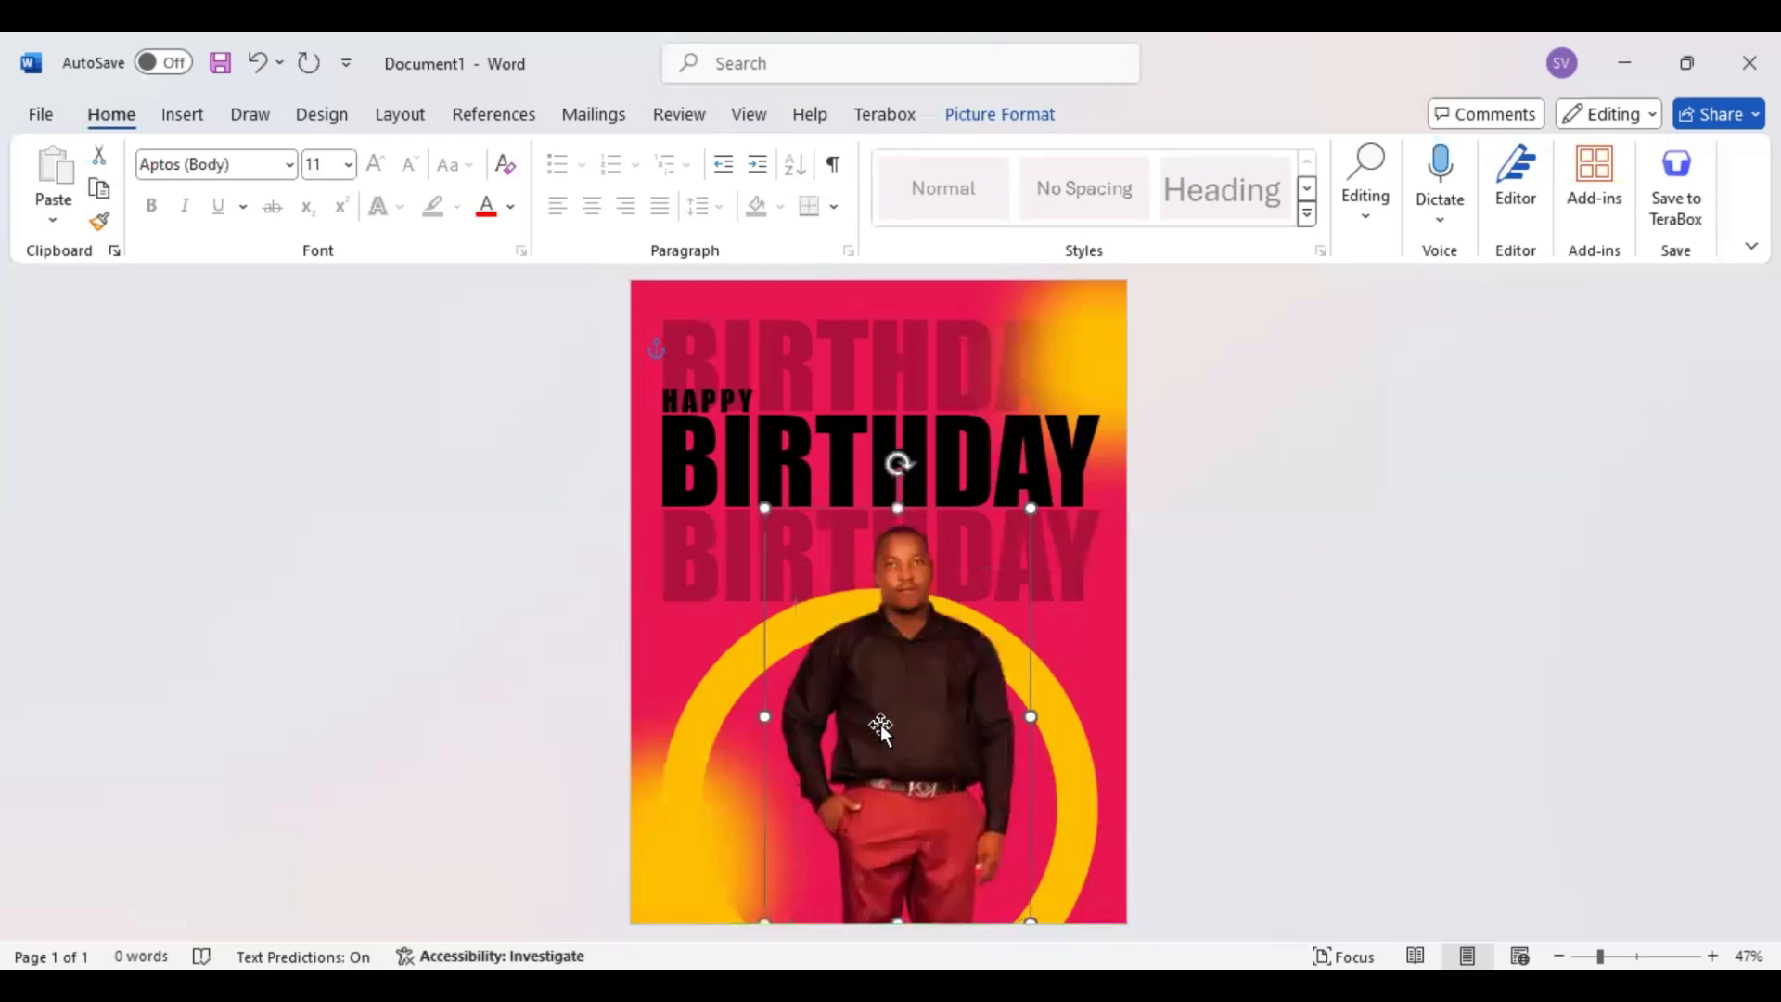
{"action": "key", "text": "ctrl+z"}
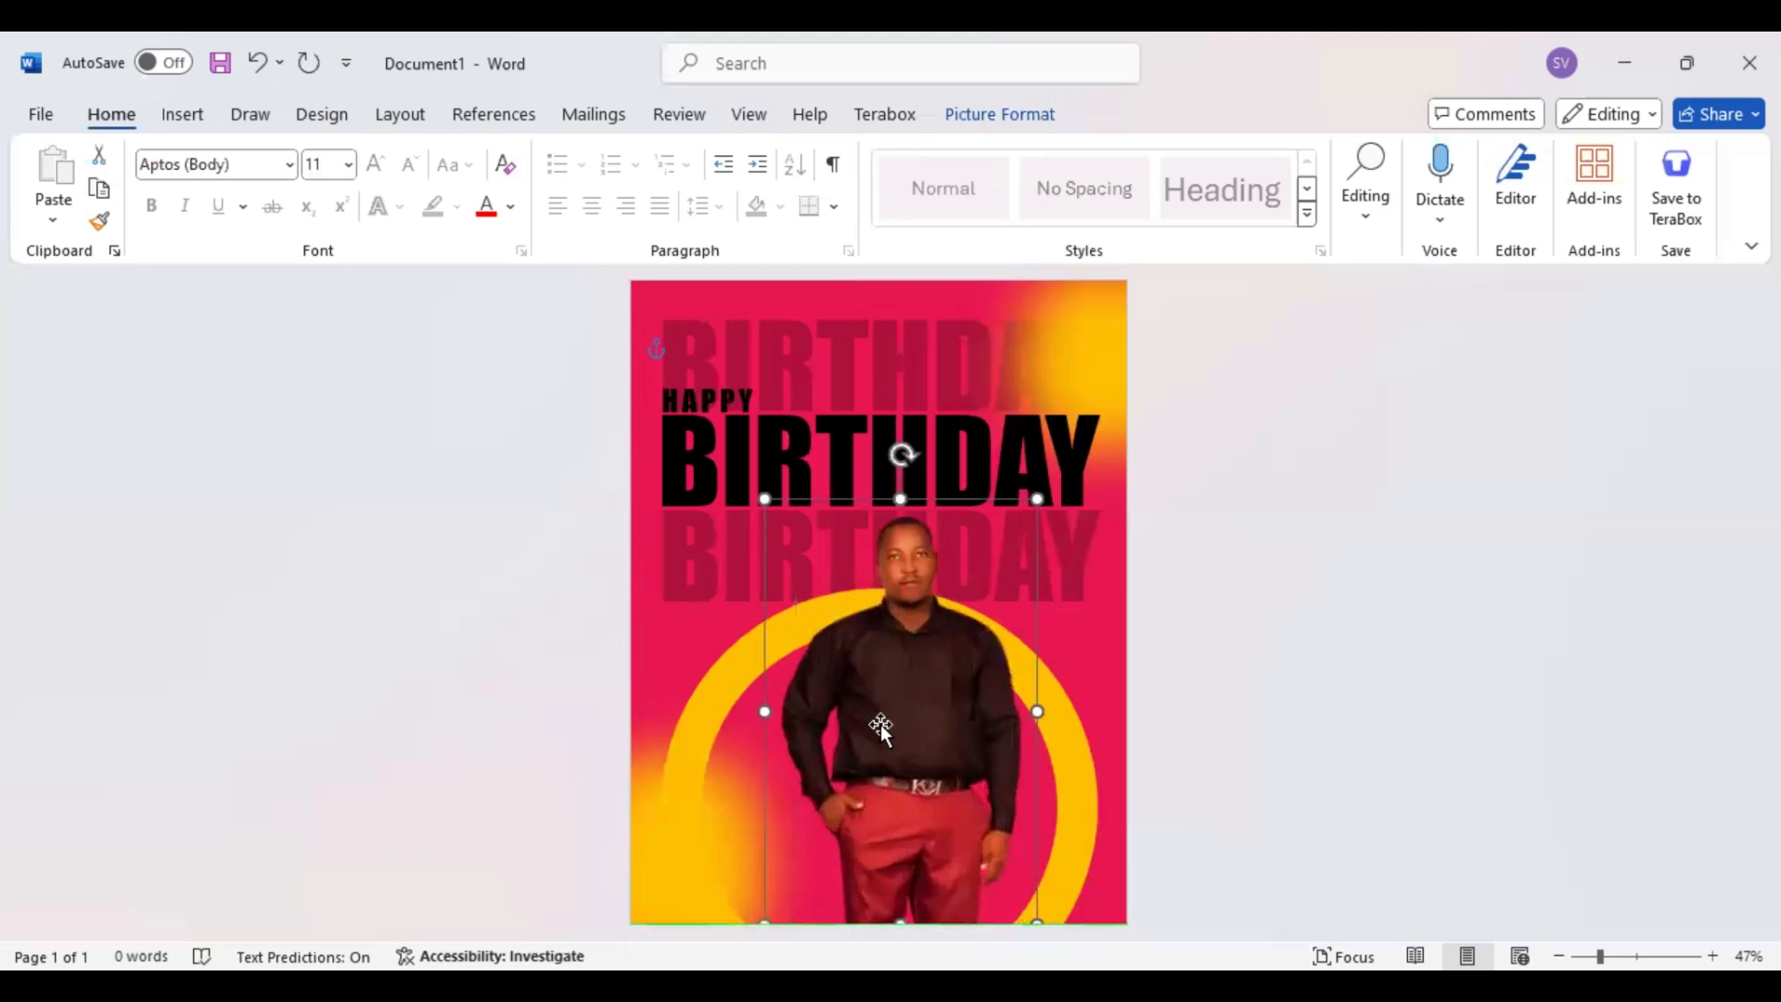
{"action": "key", "text": "ctrl+z"}
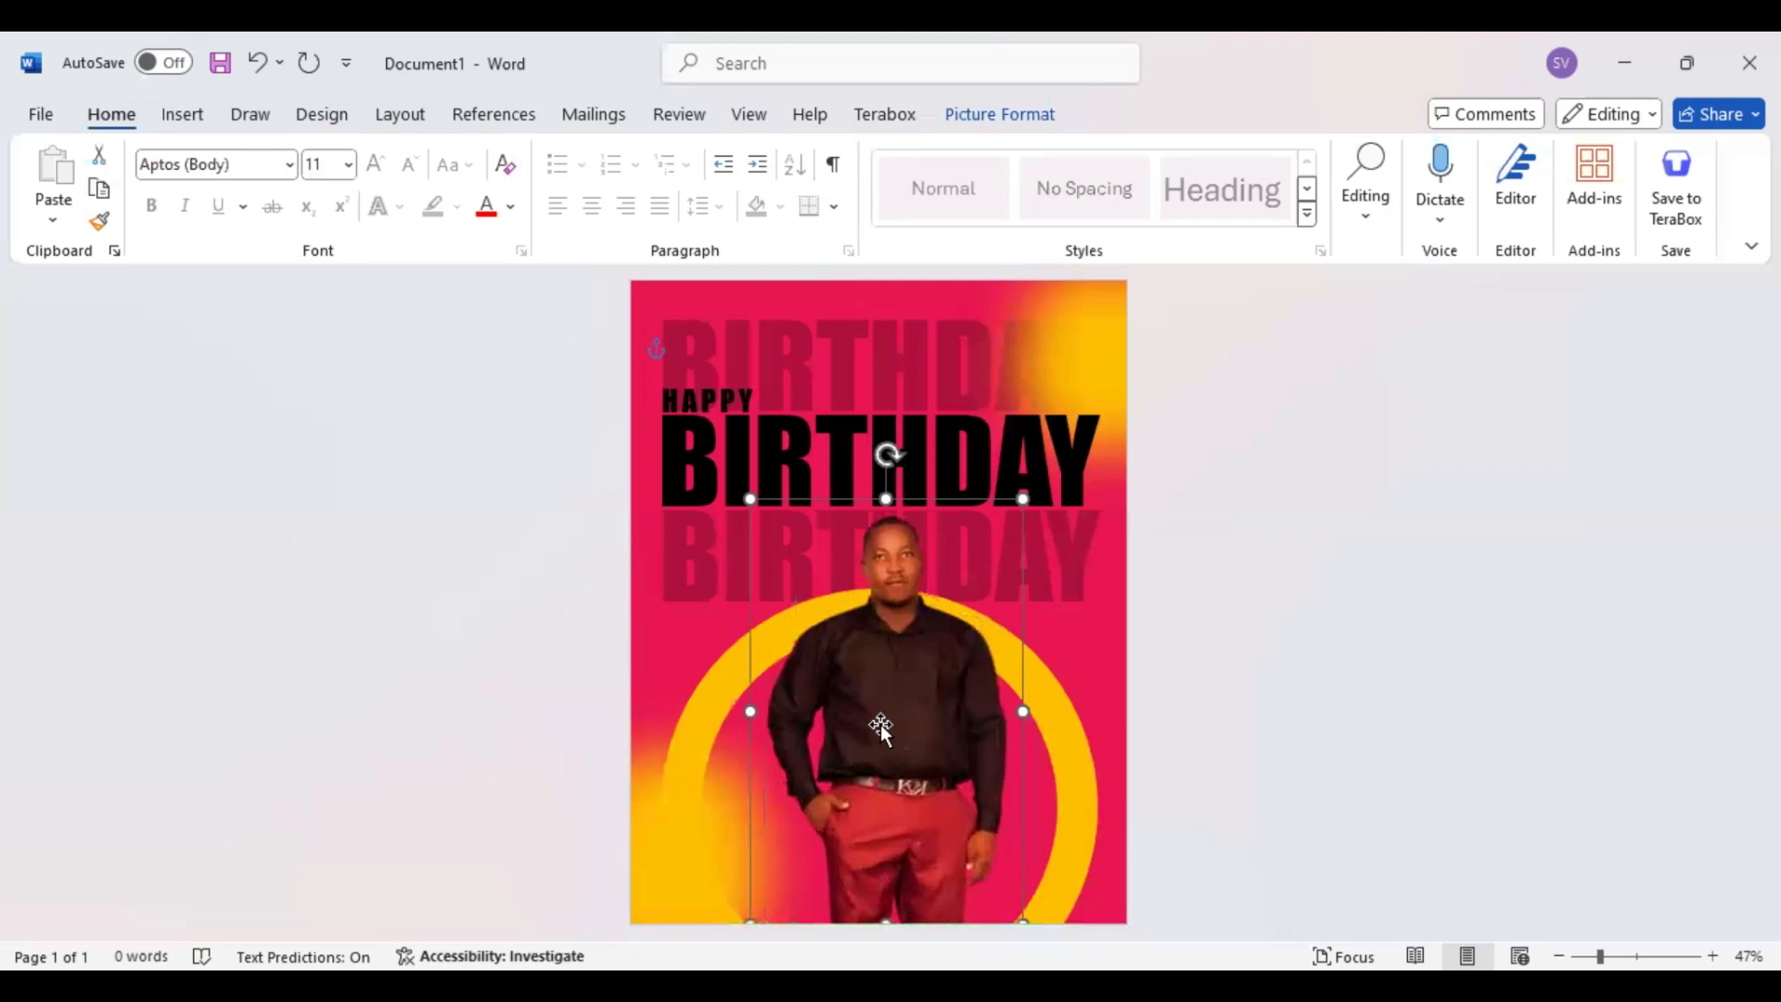
{"action": "key", "text": "ctrl+z"}
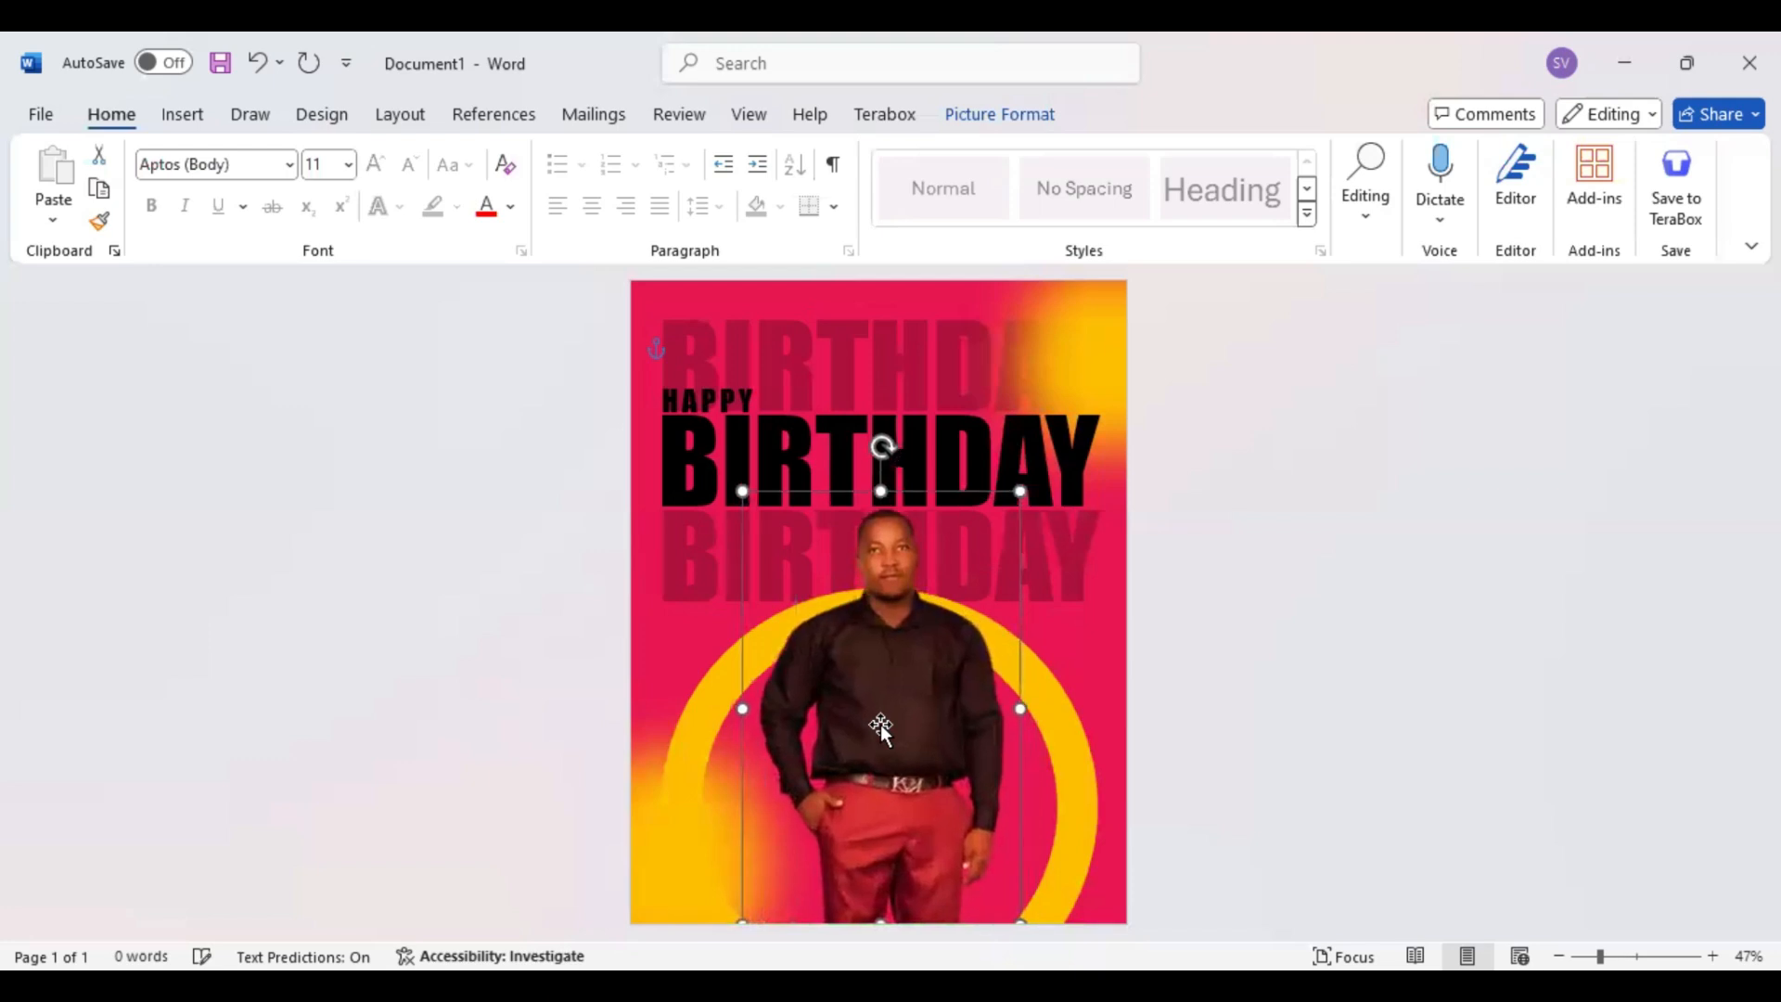
{"action": "key", "text": "ctrl+z"}
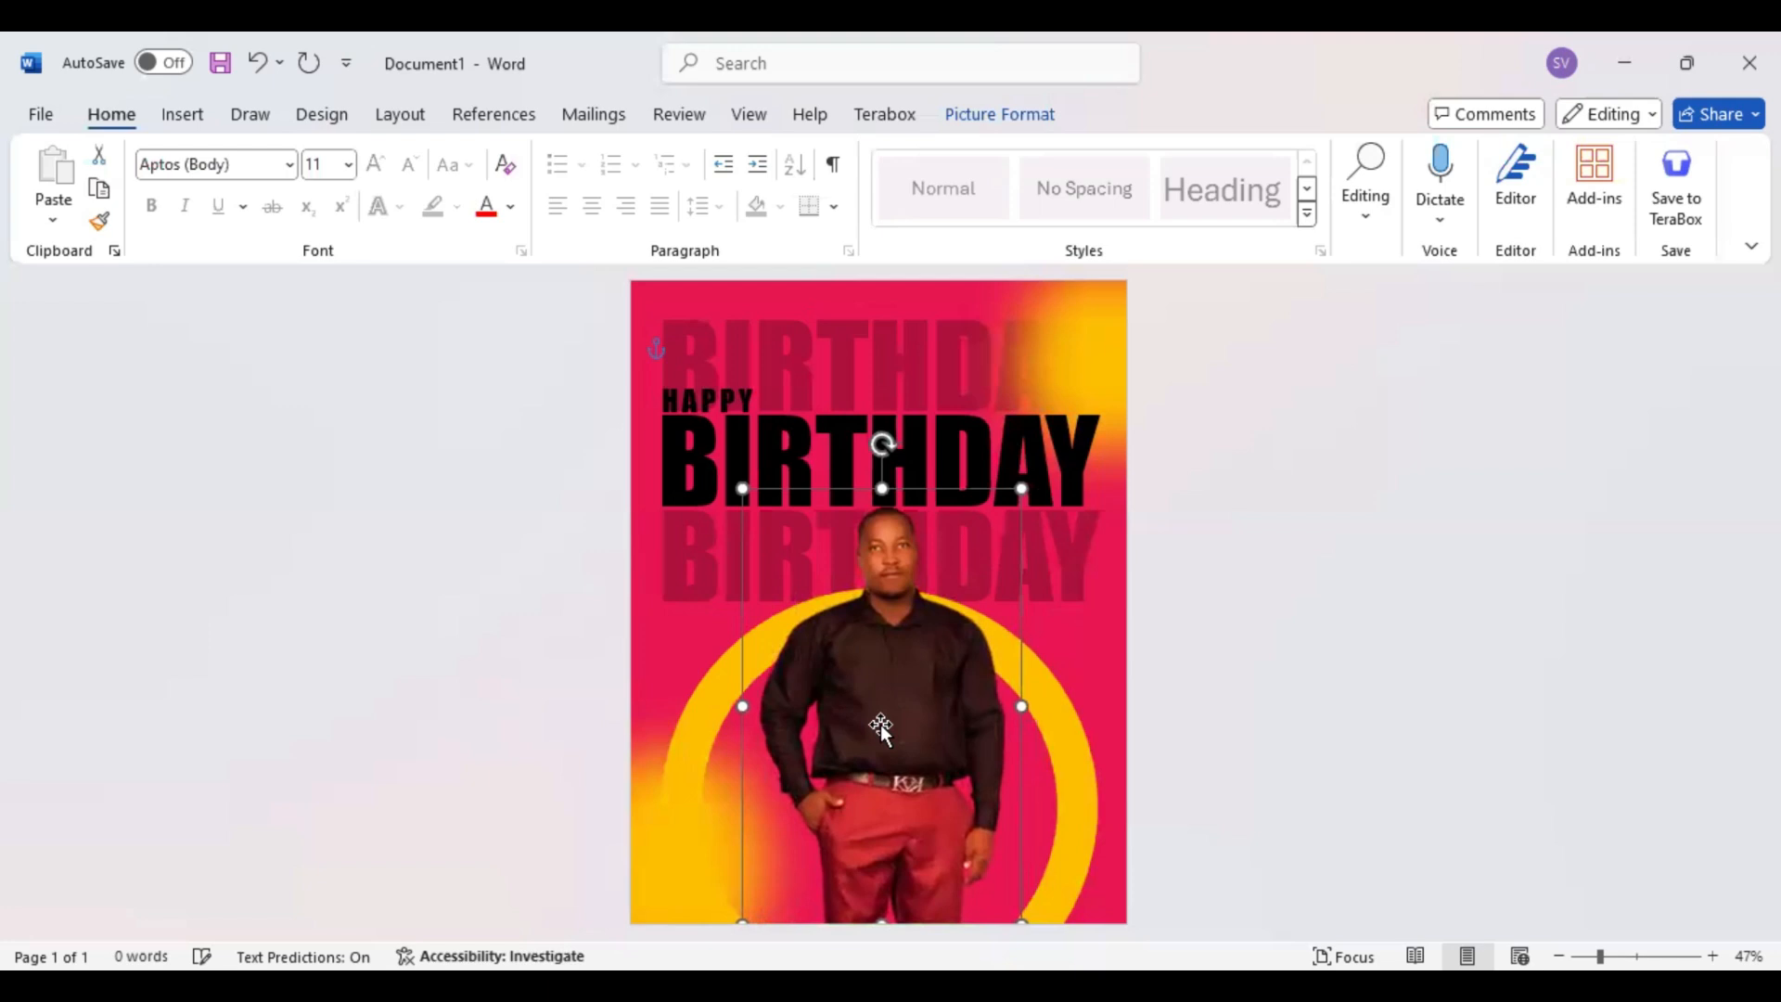
{"action": "left_click_drag", "start_coordinate": [881, 725], "coordinate": [881, 726]}
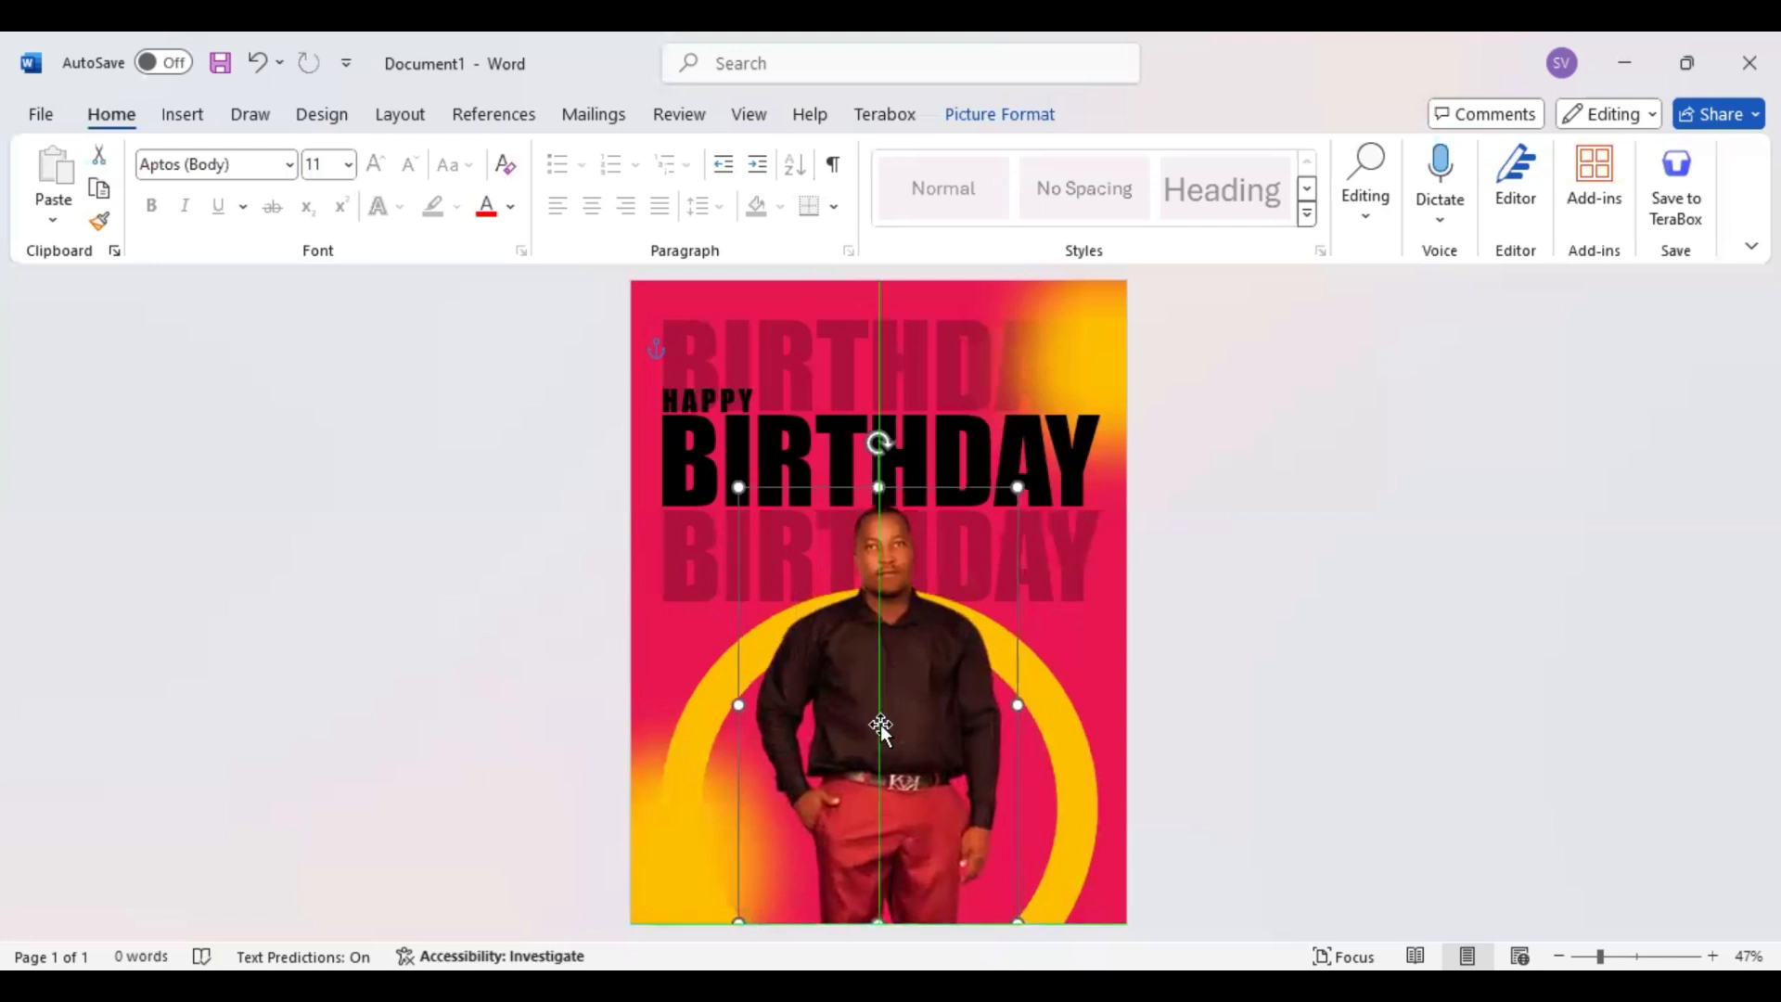
Duplicate the yellow glow from the page's upper right corner and place the copy beside the man's face
{"action": "left_click", "coordinate": [1151, 389]}
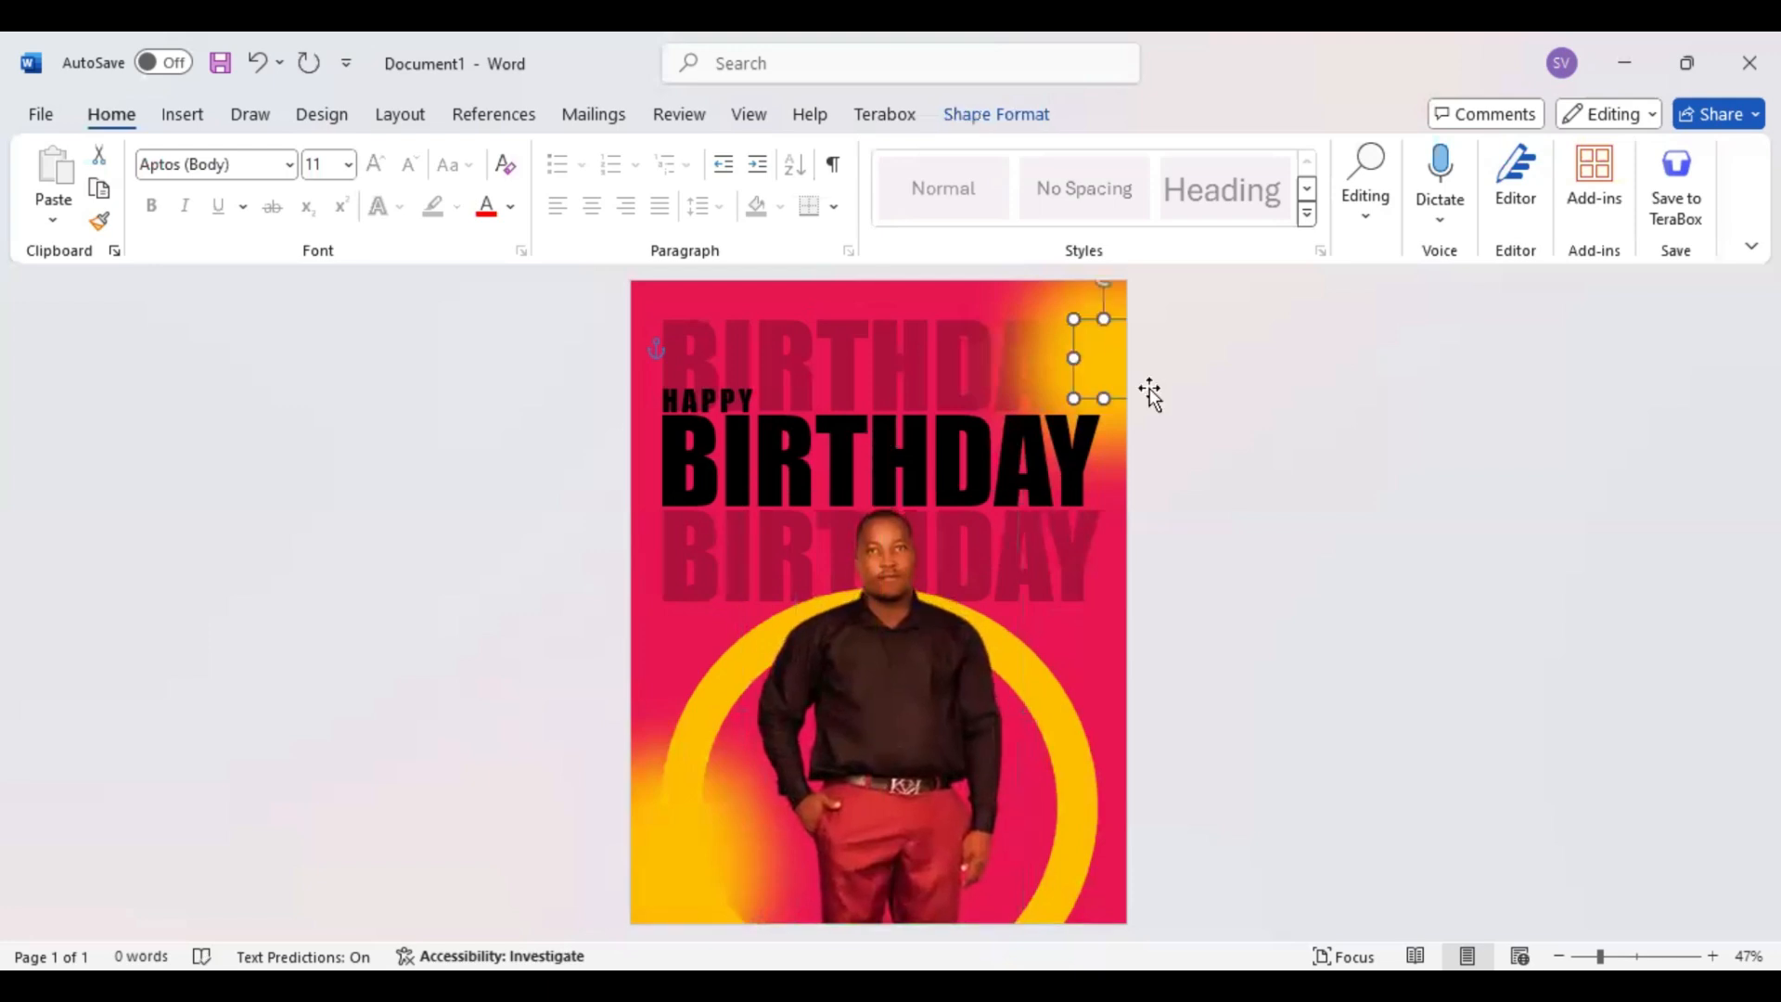
{"action": "key", "text": "ctrl+d"}
{"action": "left_click_drag", "start_coordinate": [1106, 372], "coordinate": [937, 513]}
{"action": "left_click_drag", "start_coordinate": [1001, 586], "coordinate": [956, 566]}
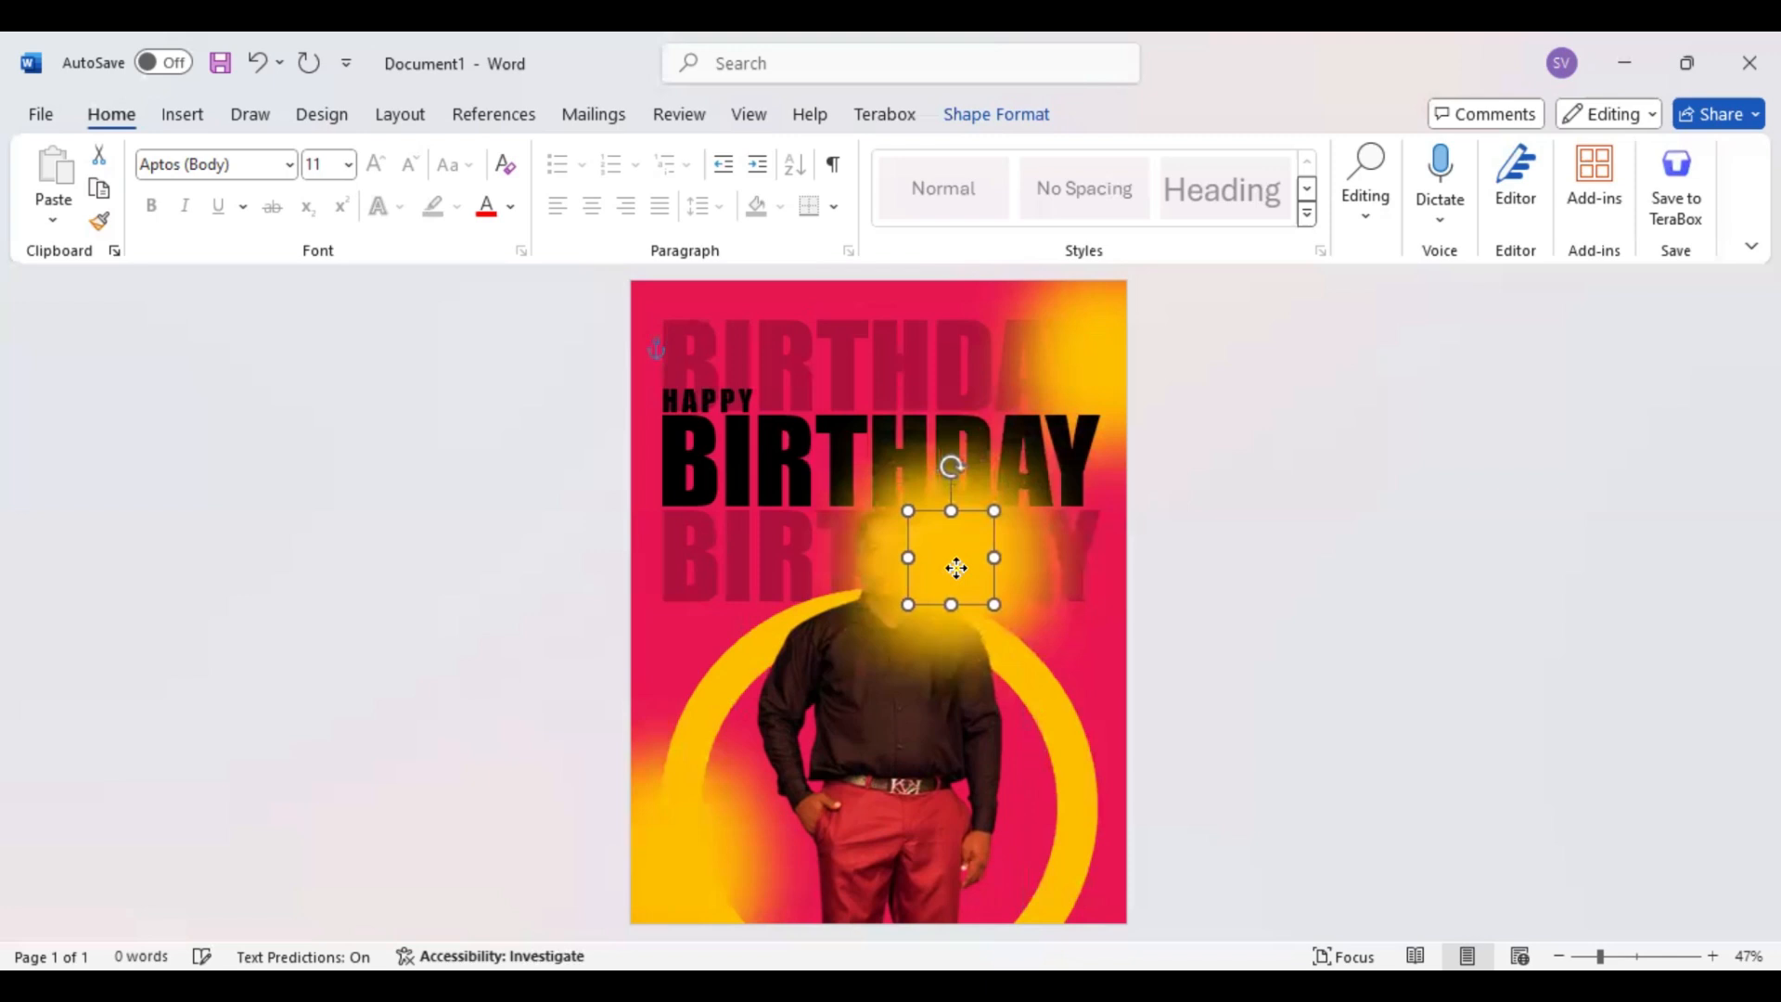
Layer the glow copy behind the man but in front of the black BIRTHDAY text, and enlarge it to 1.79" by 1.64"
{"action": "left_click", "coordinate": [983, 116]}
{"action": "left_click", "coordinate": [1295, 193]}
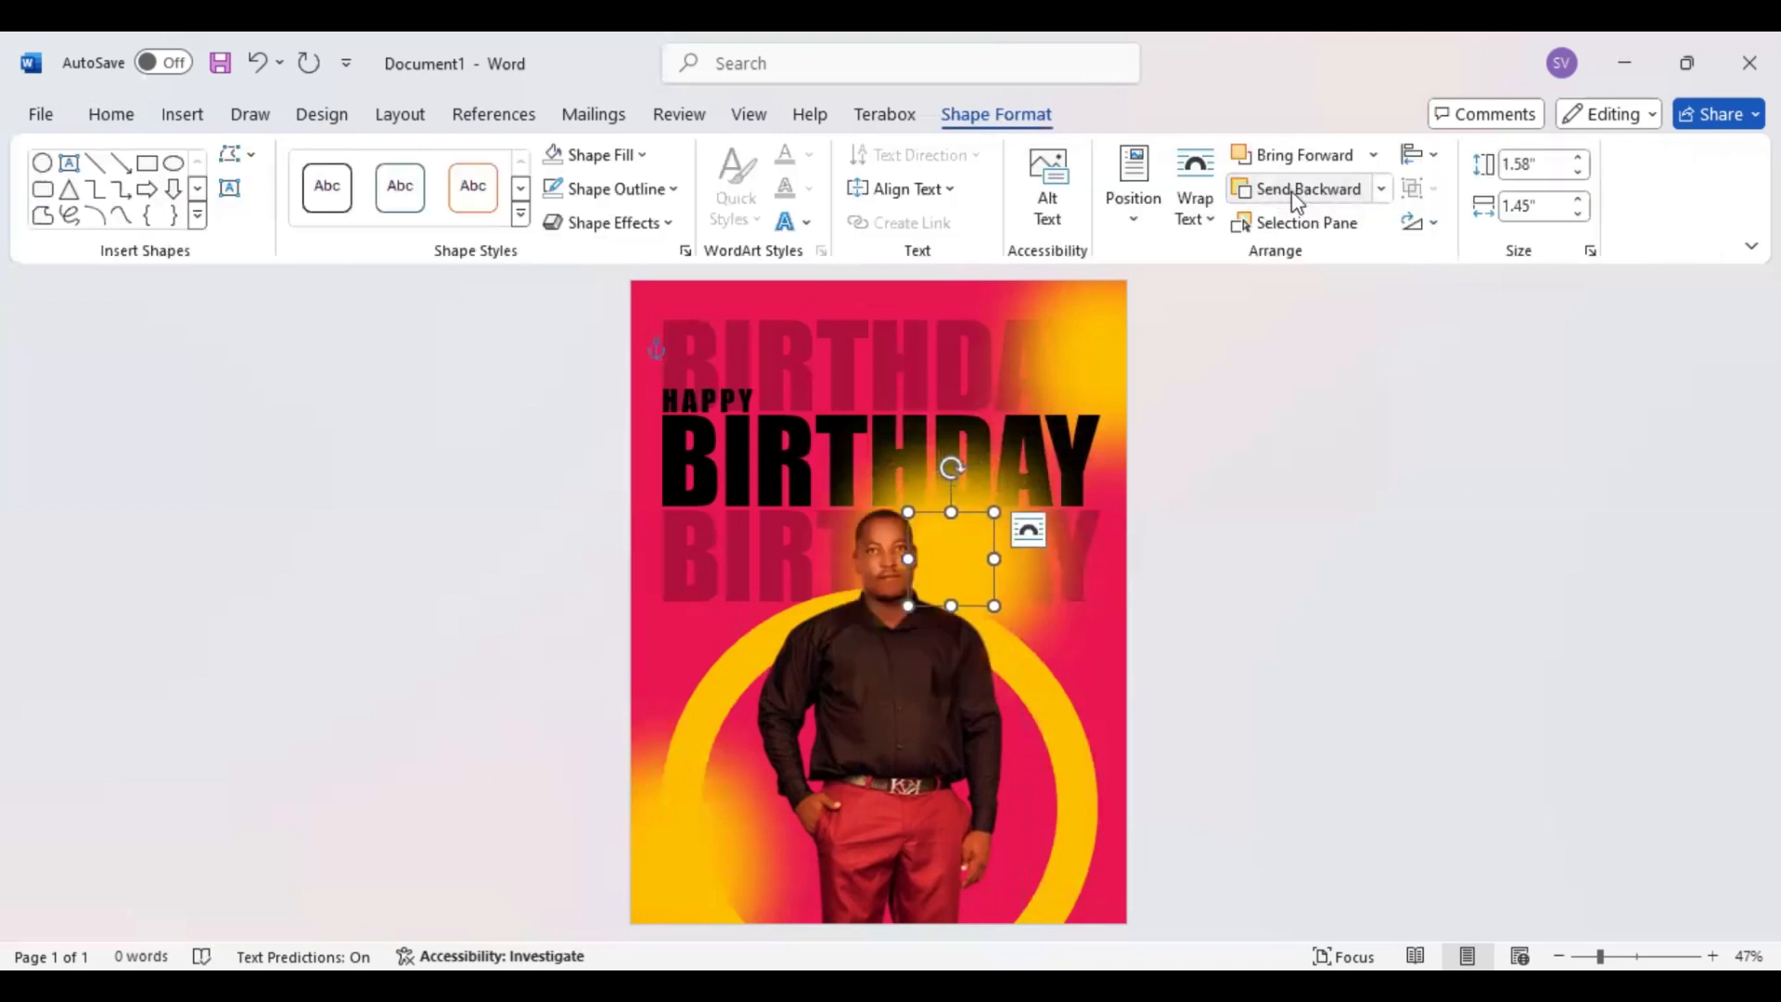
{"action": "left_click", "coordinate": [1295, 193]}
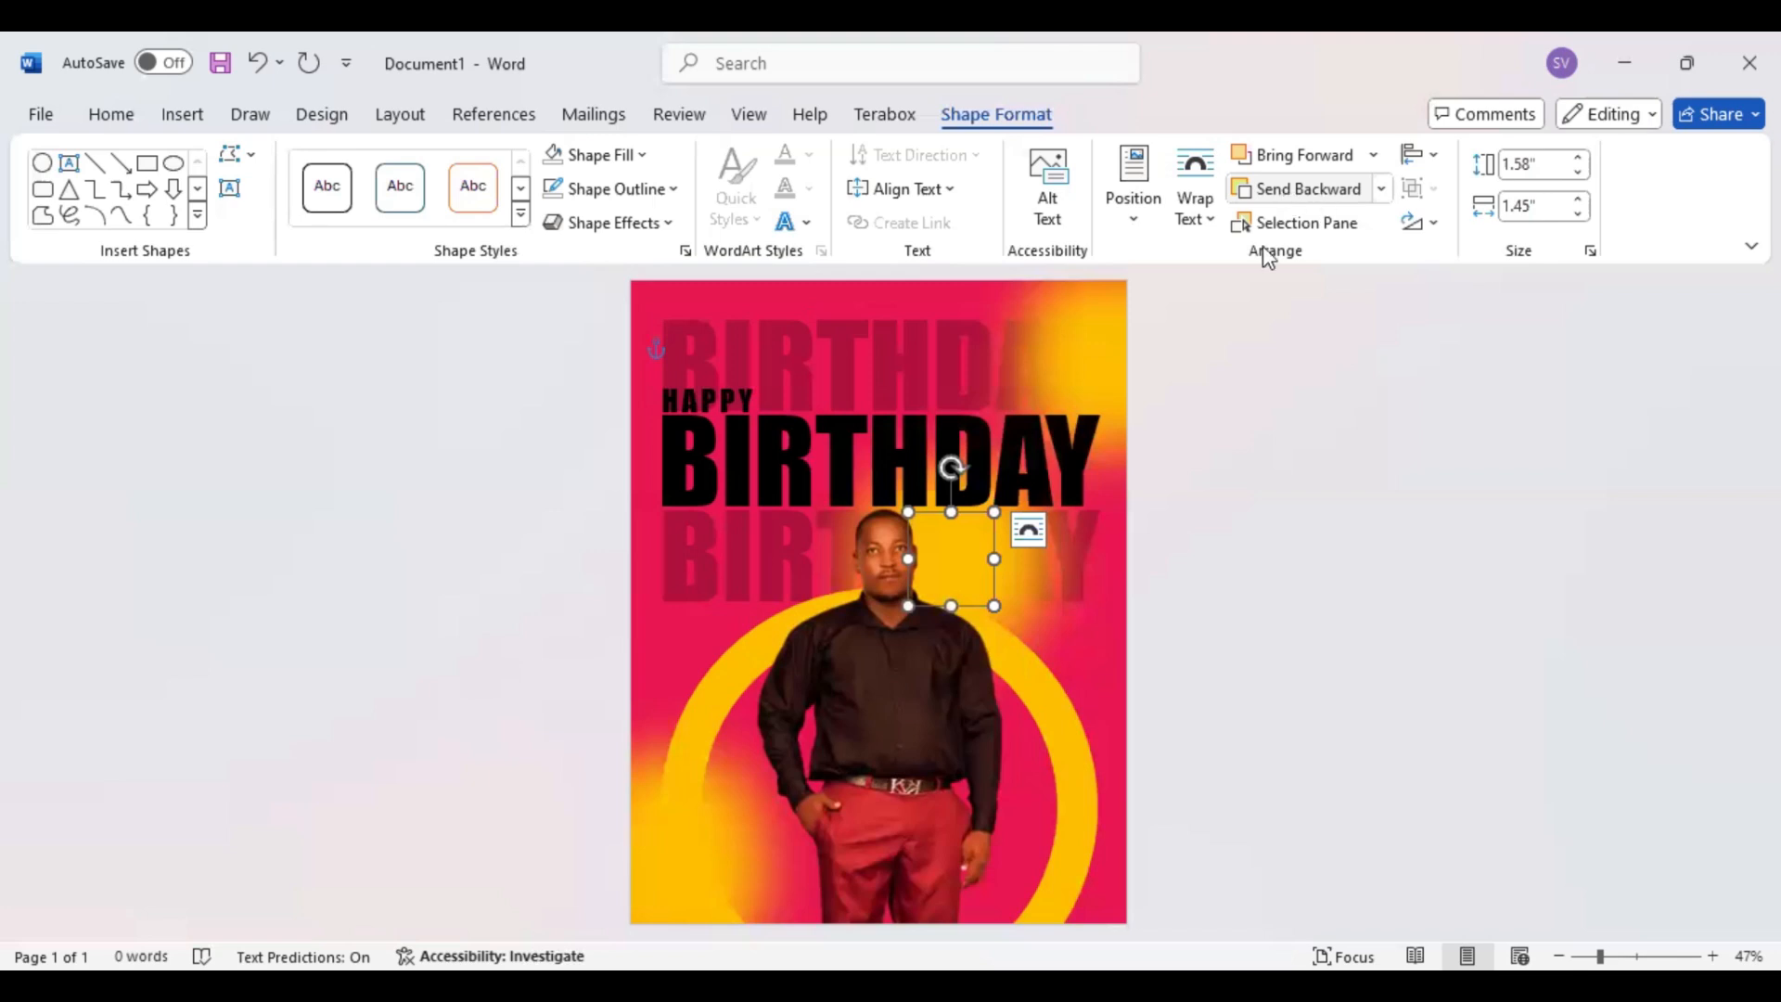
{"action": "left_click", "coordinate": [1305, 156]}
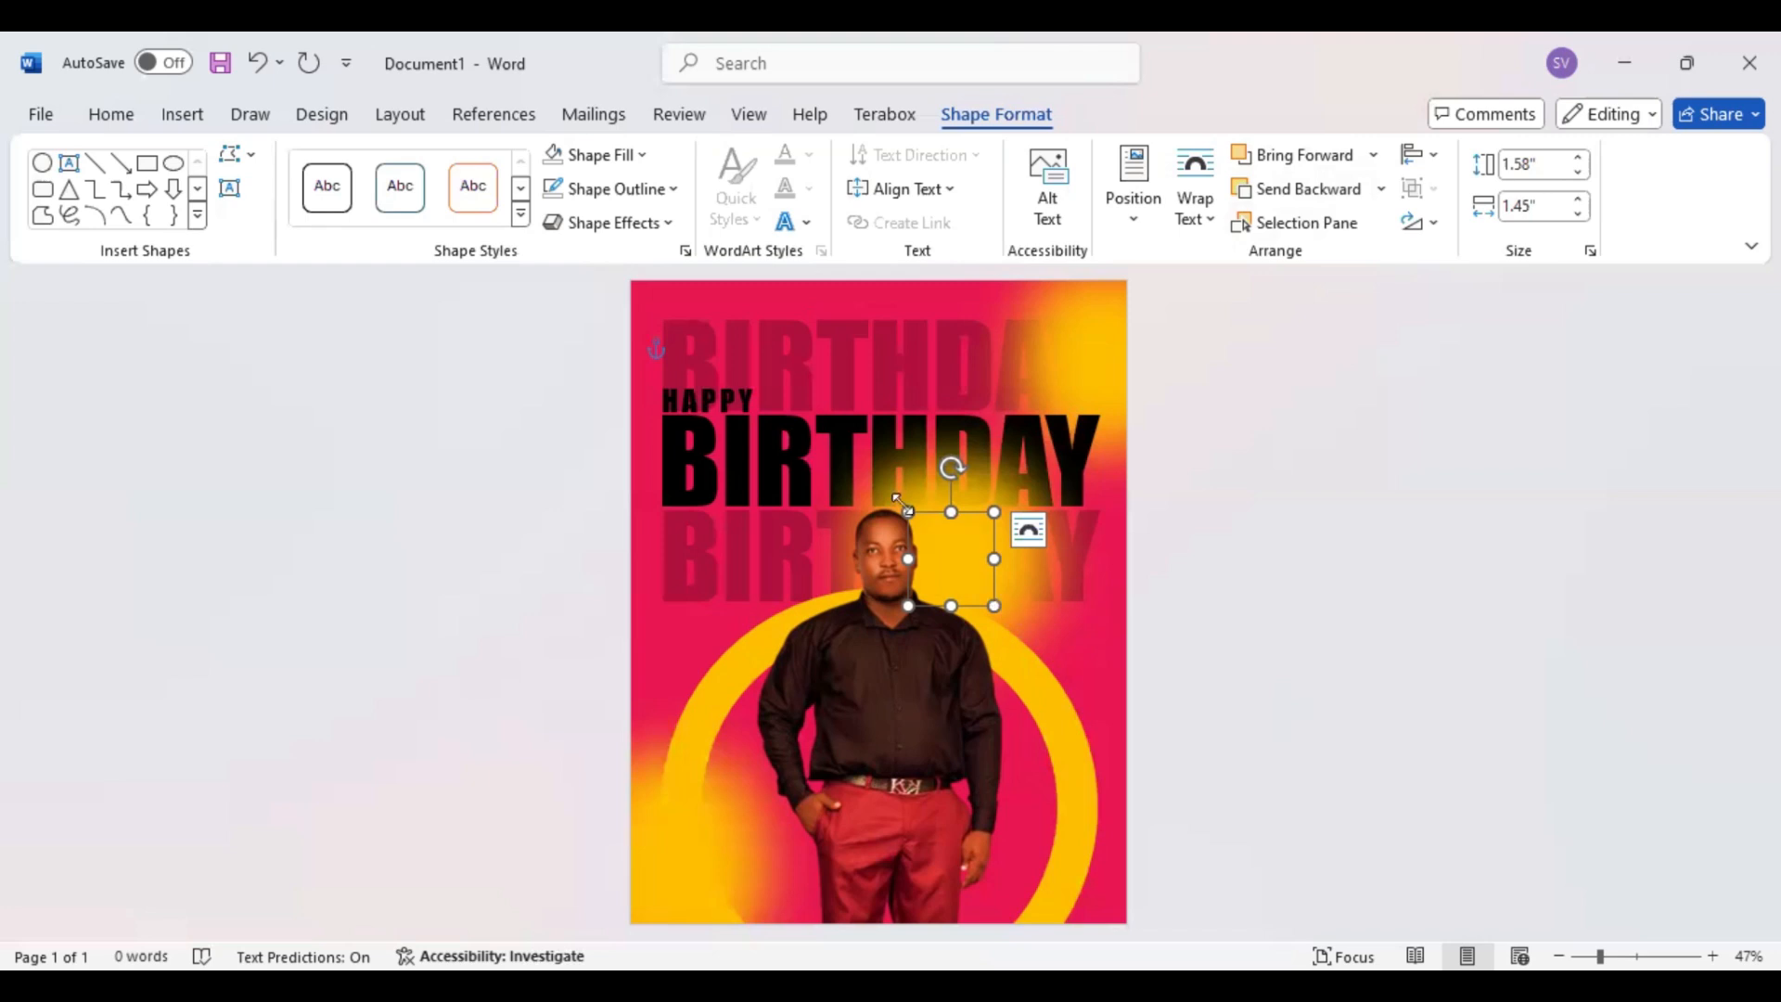
{"action": "left_click_drag", "start_coordinate": [908, 511], "coordinate": [896, 499]}
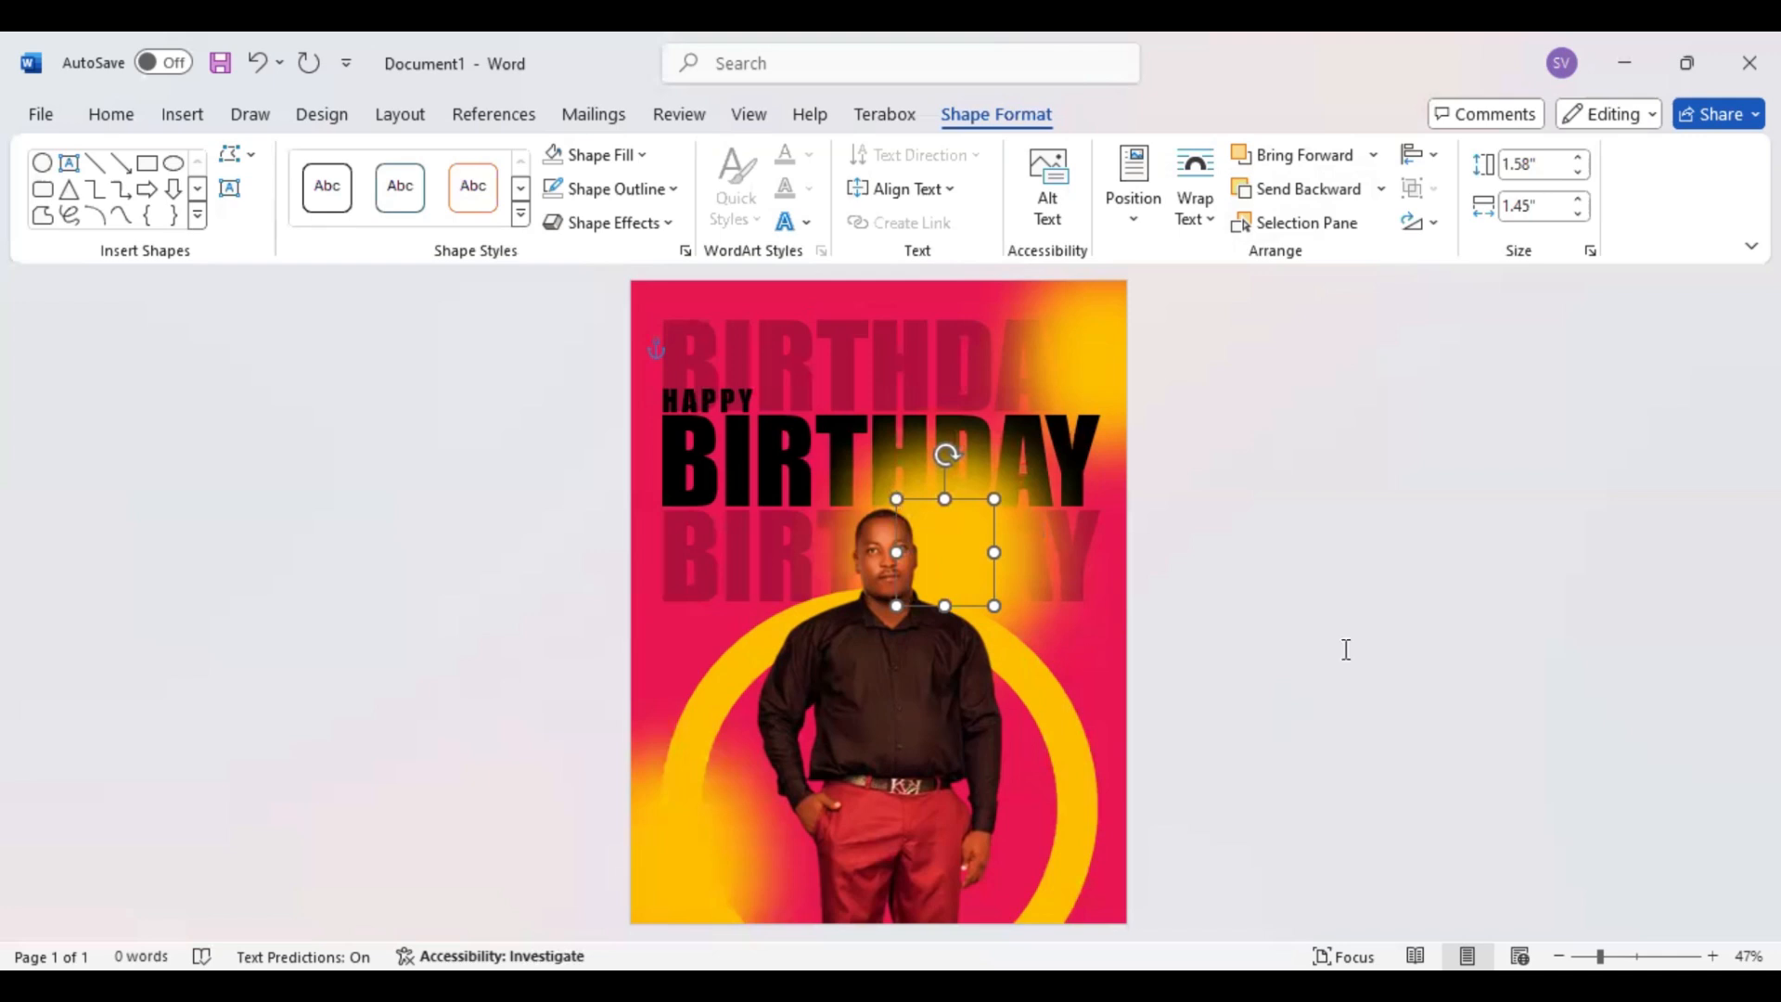
{"action": "left_click_drag", "start_coordinate": [994, 605], "coordinate": [1007, 613]}
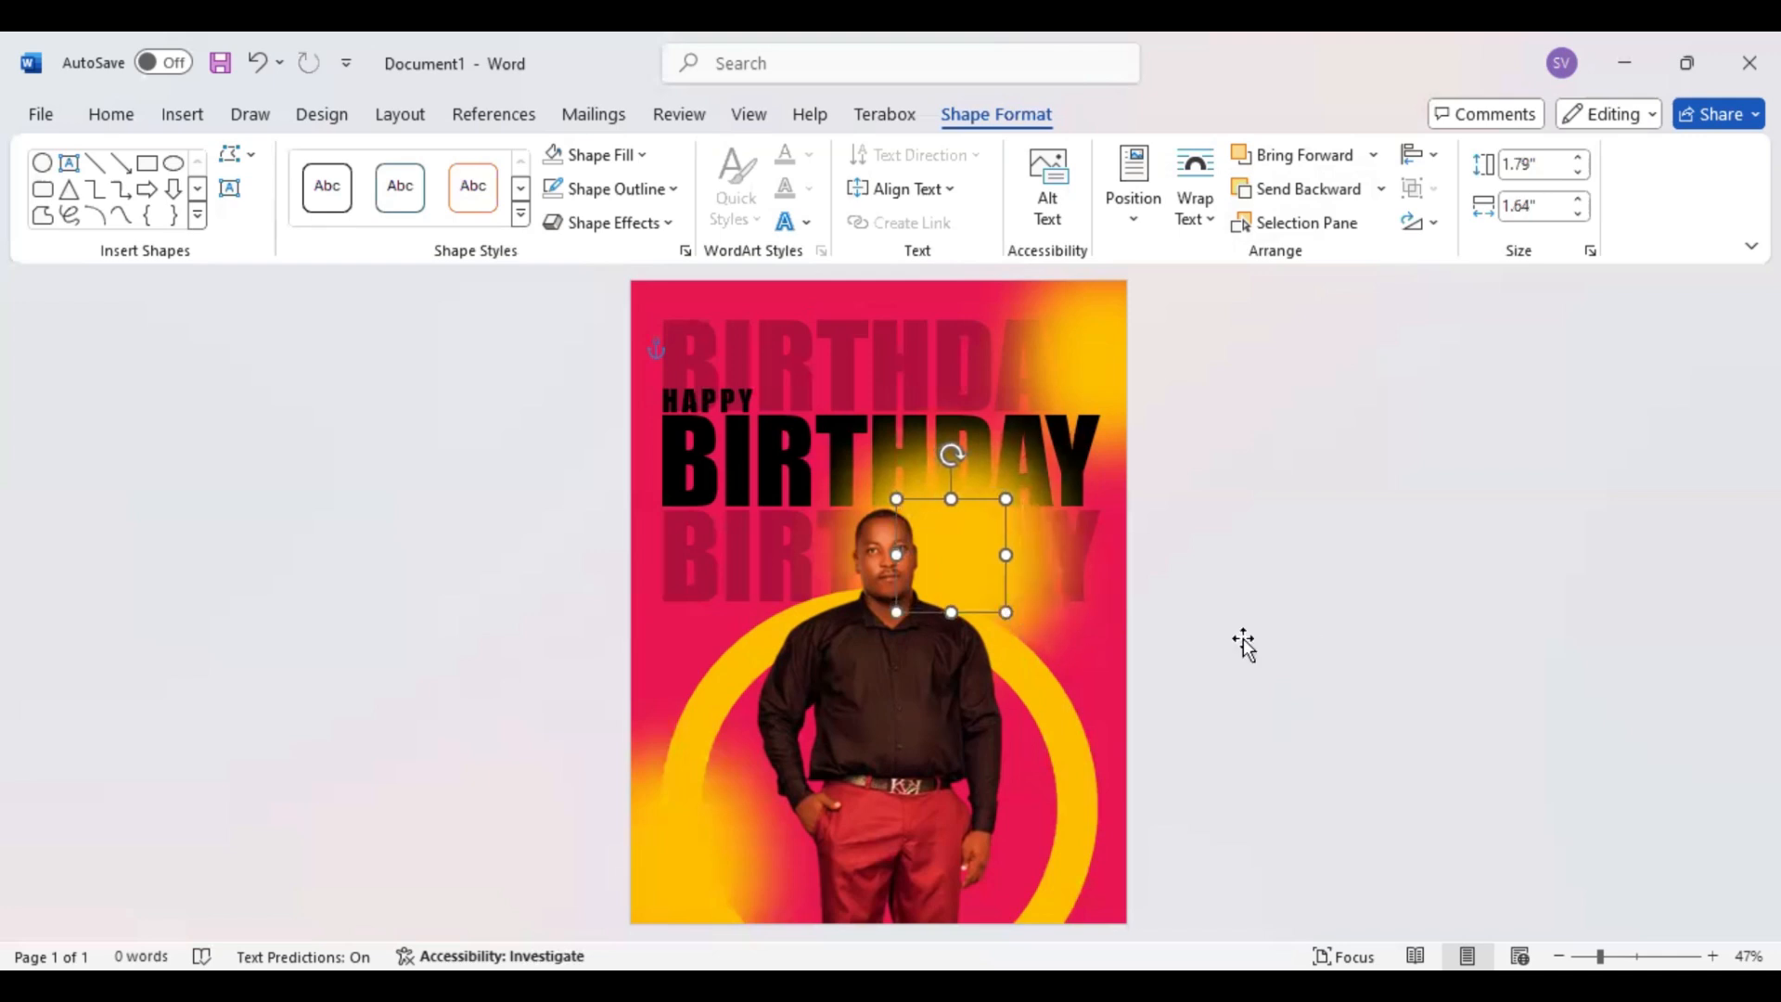
Draw an elongated flowchart hexagon about 0.87" high and 1.85" wide over the man's shoulder, beside his collar
{"action": "left_click", "coordinate": [1183, 670]}
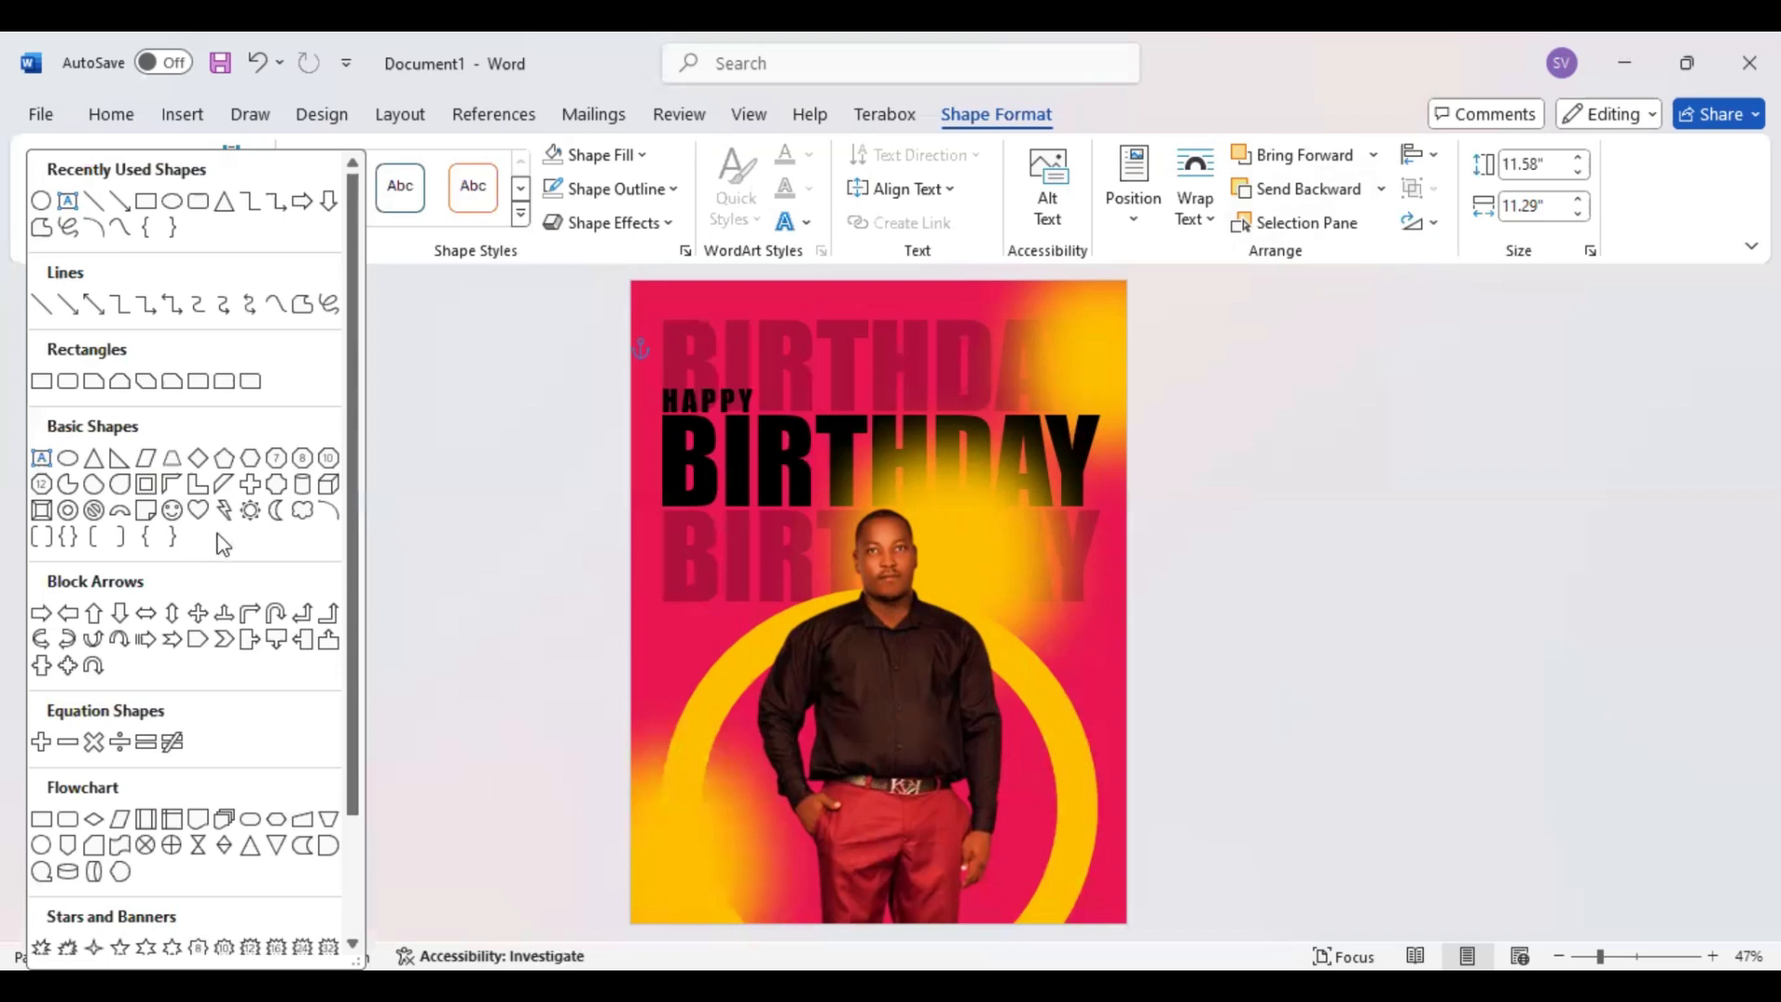
{"action": "scroll", "coordinate": [279, 751], "scroll_direction": "down", "scroll_amount": 1}
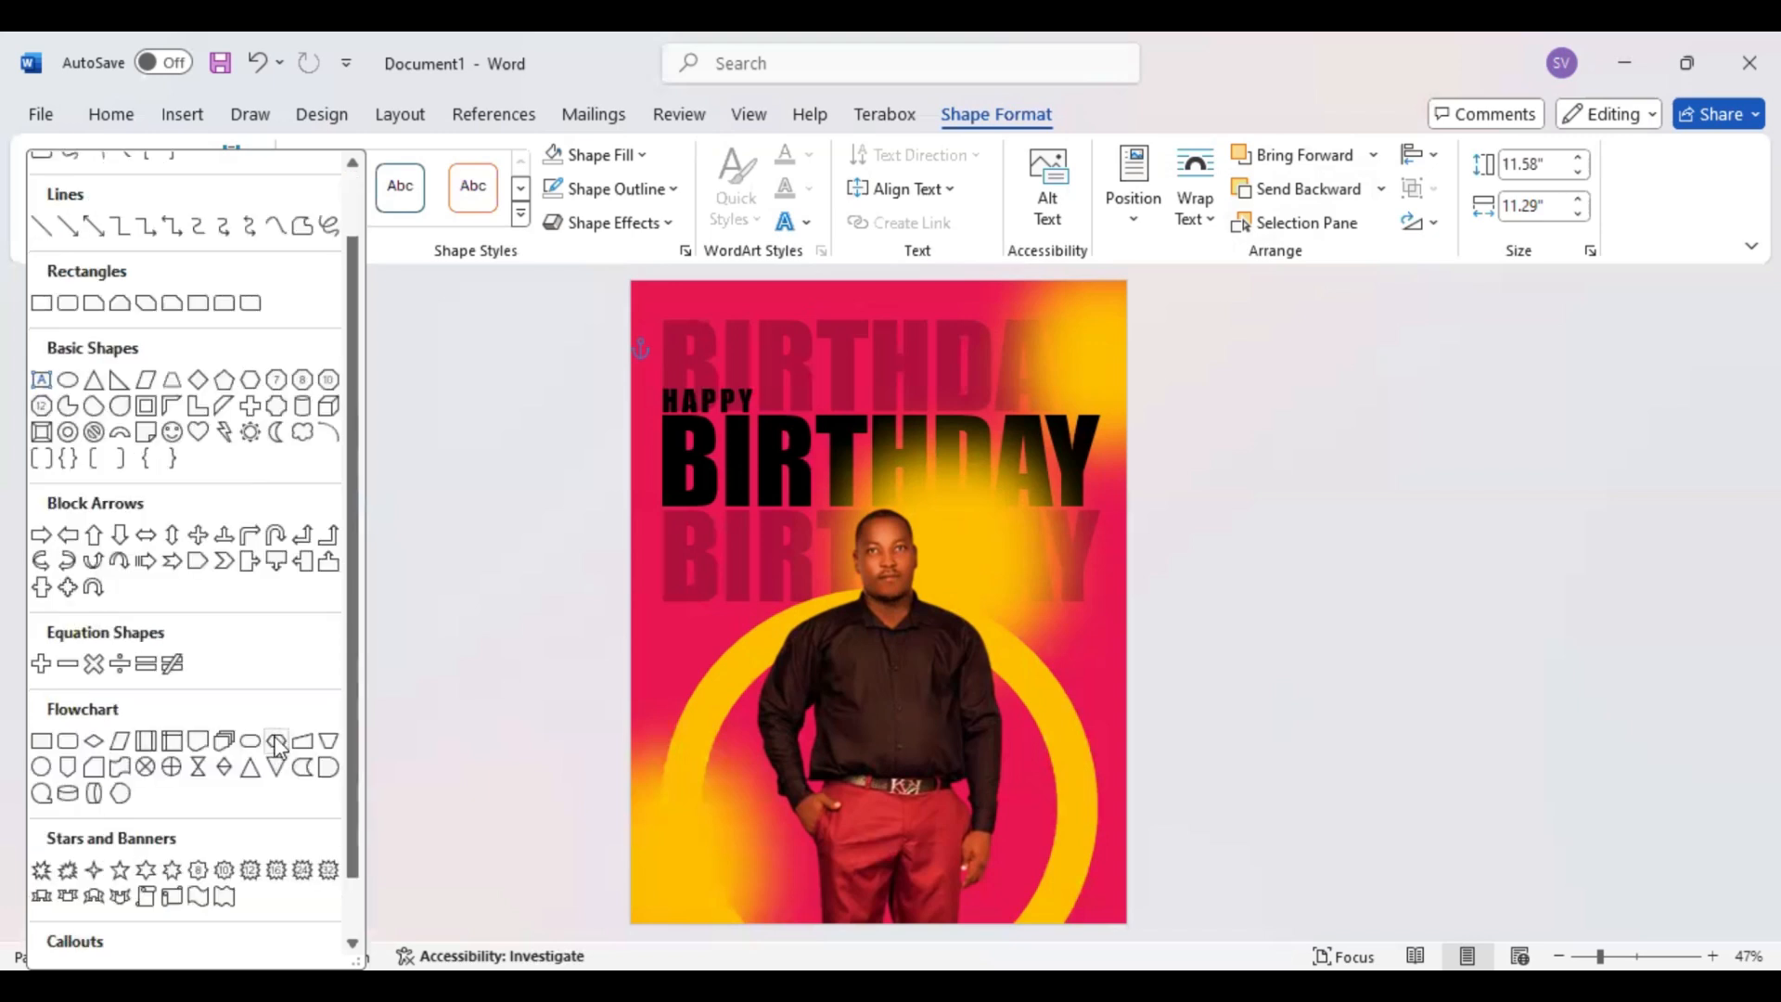
{"action": "left_click", "coordinate": [278, 744]}
{"action": "left_click_drag", "start_coordinate": [876, 652], "coordinate": [962, 636]}
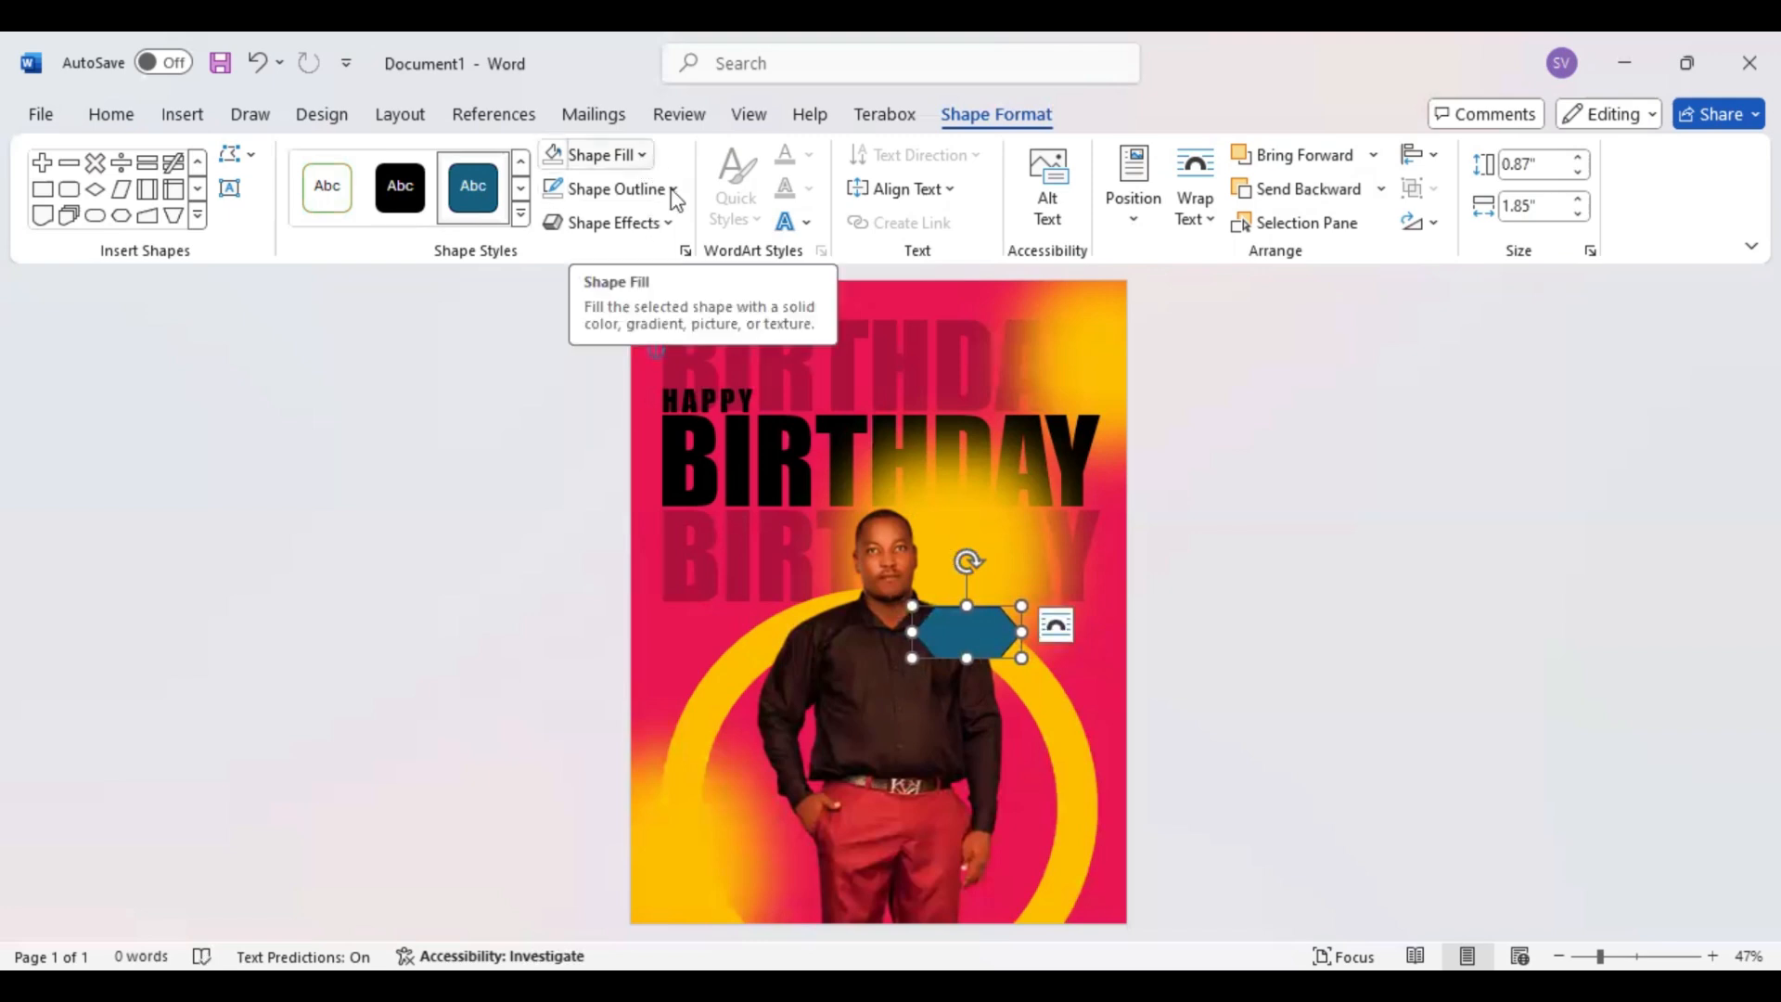
Fill the hexagon with black and give it a crimson outline matching the page background
{"action": "key", "text": "ctrl+z"}
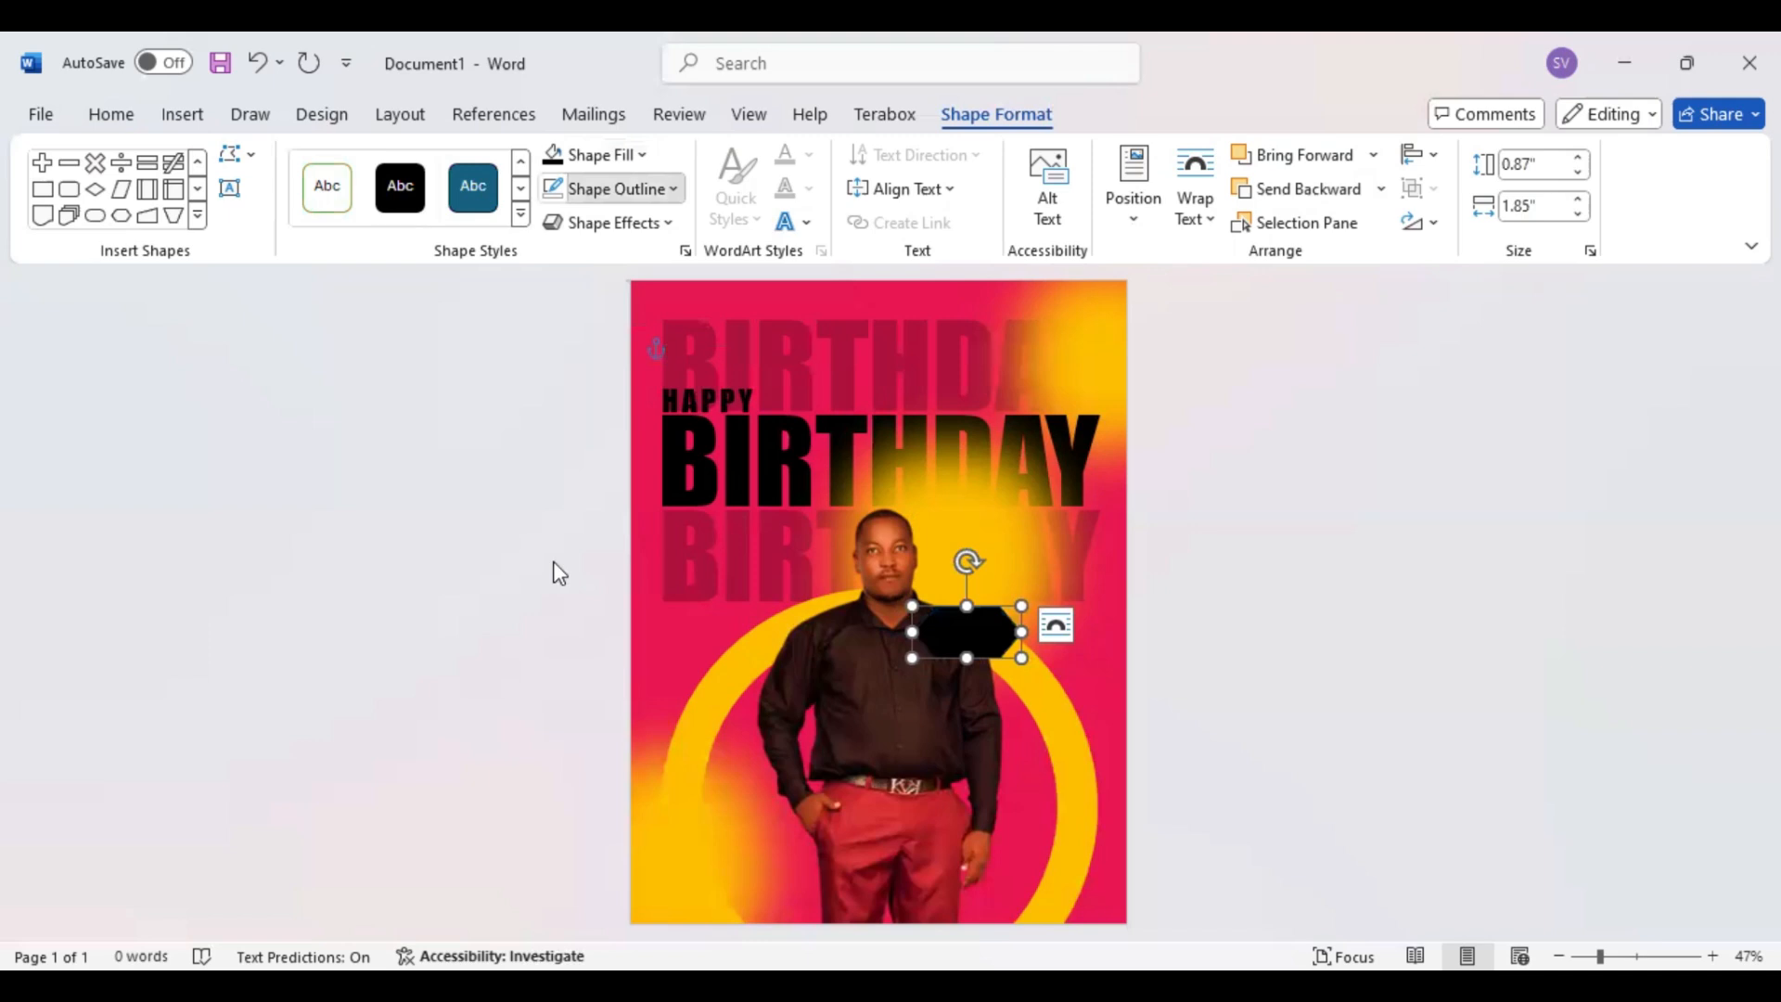
{"action": "left_click", "coordinate": [652, 189]}
{"action": "mouse_move", "coordinate": [649, 686]}
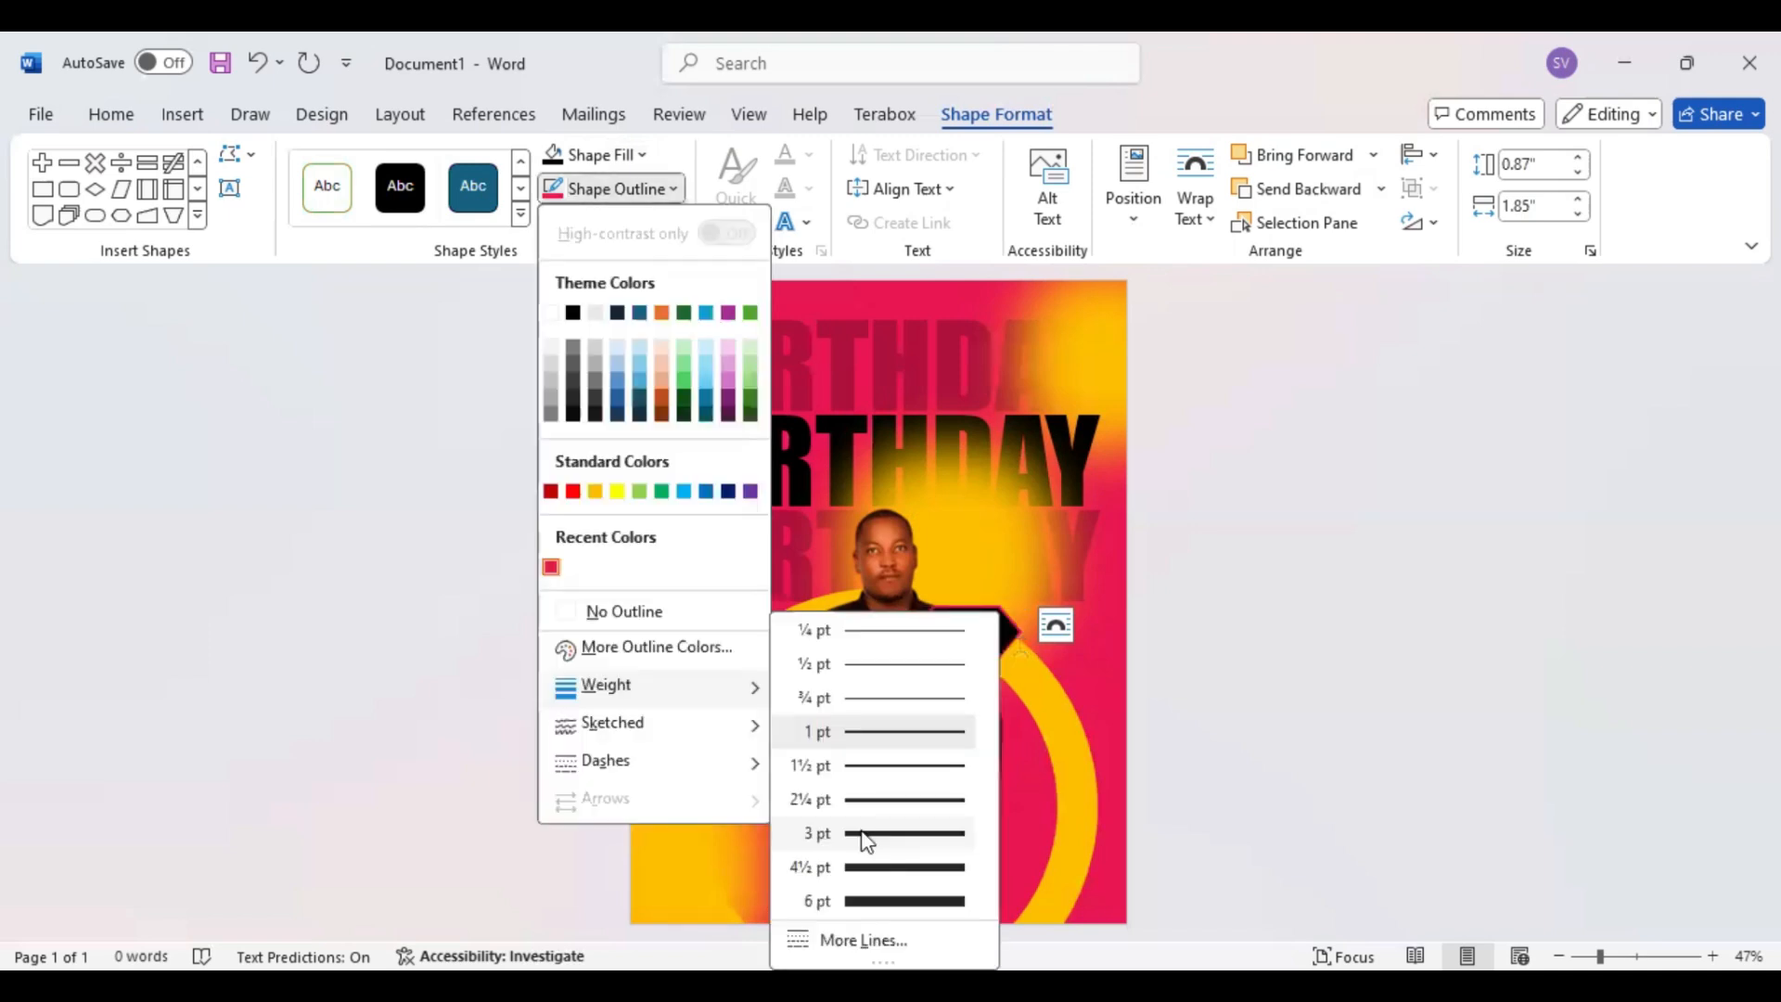
{"action": "left_click", "coordinate": [515, 447]}
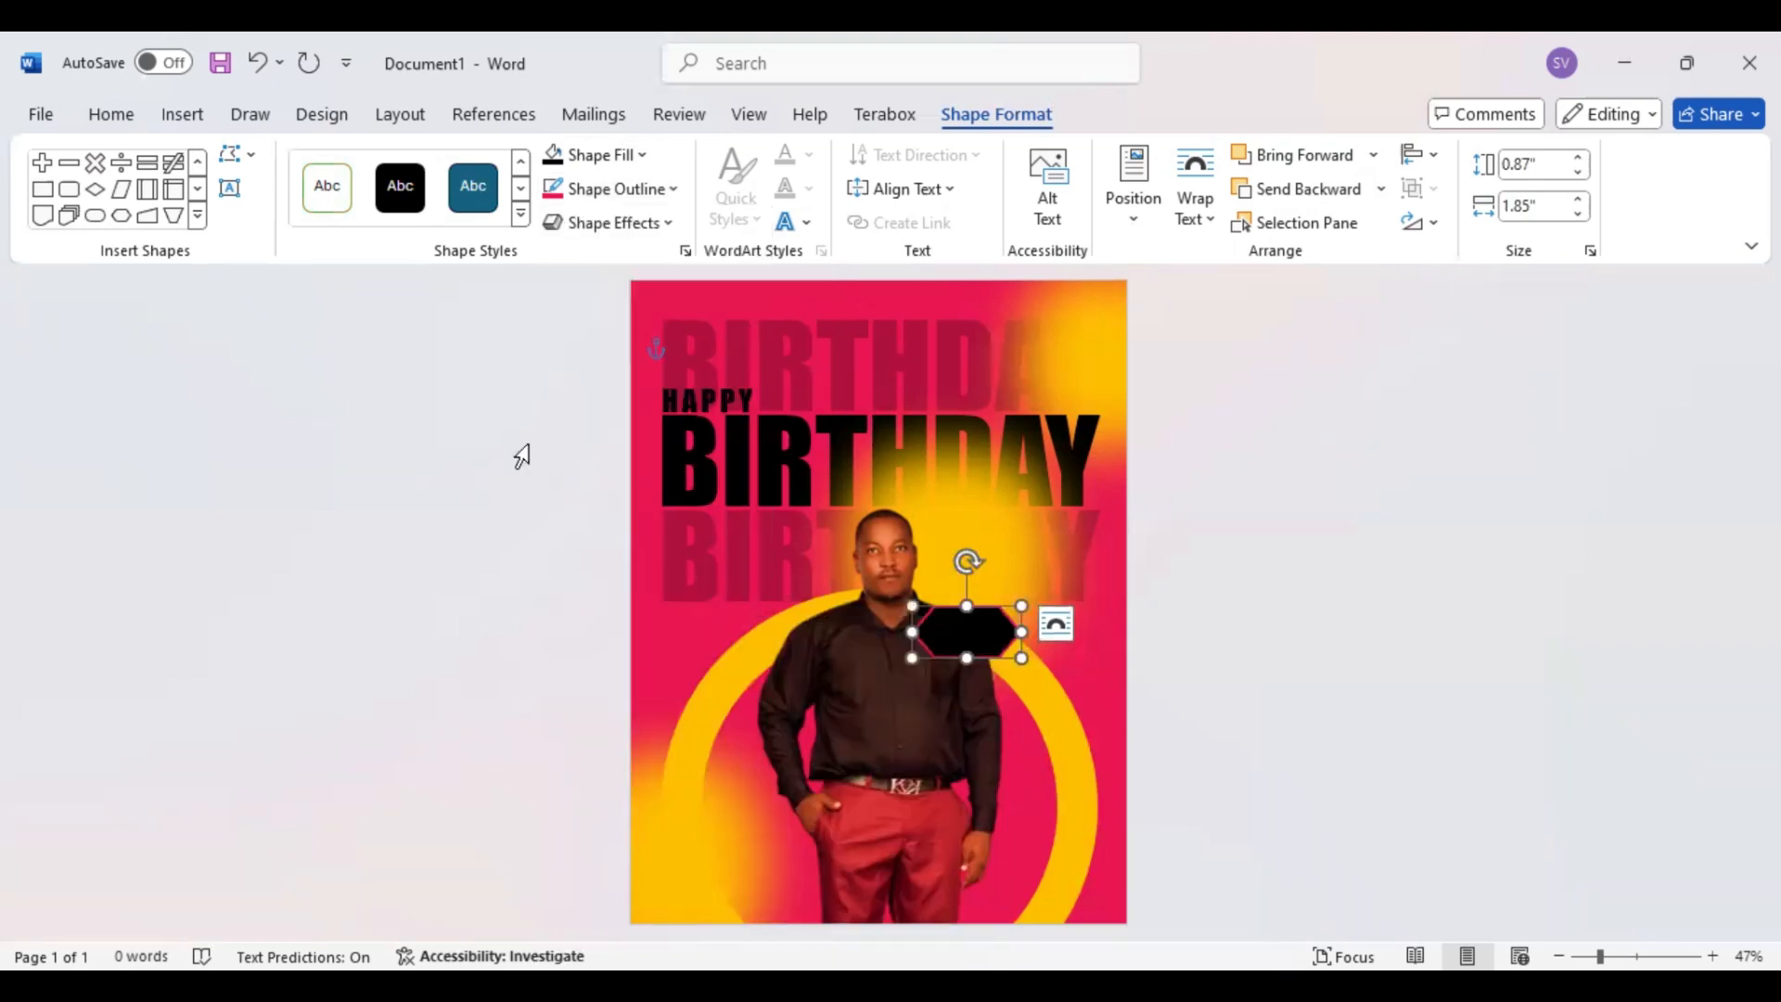
Add a text box without fill, about 0.73" by 1.82", on the man's chest and enter the birthday date in it
{"action": "left_click", "coordinate": [230, 190]}
{"action": "left_click_drag", "start_coordinate": [811, 687], "coordinate": [919, 731]}
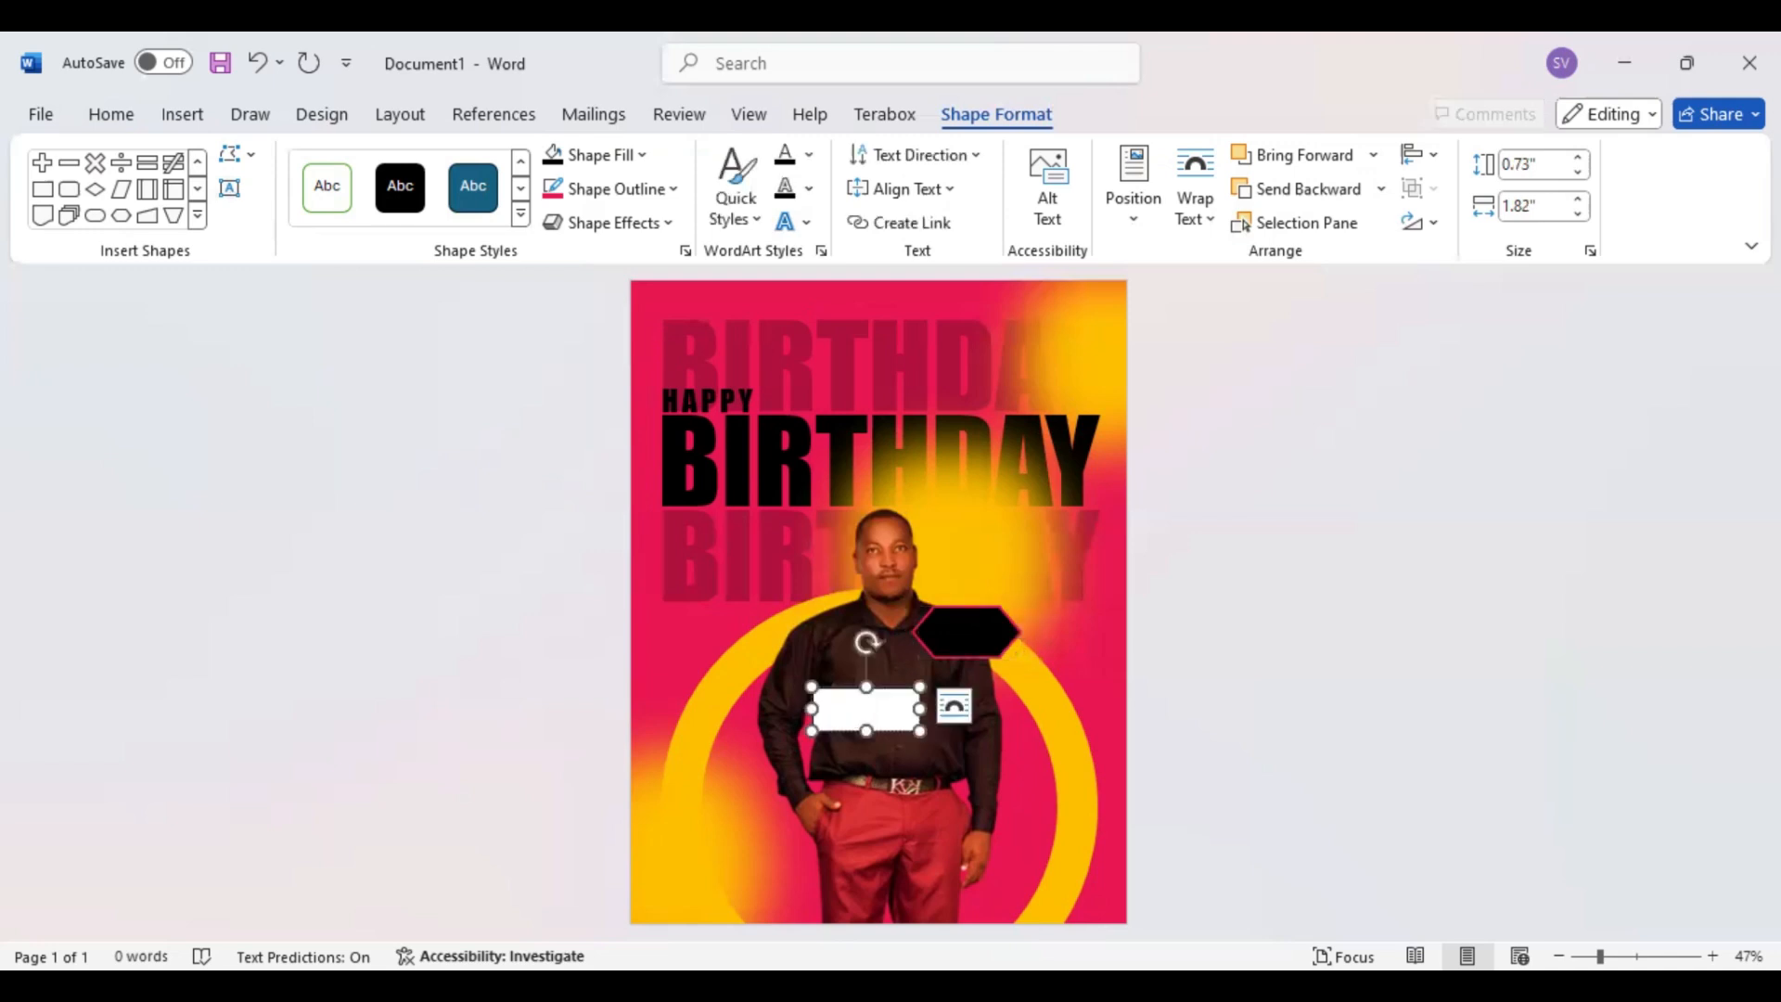
{"action": "type", "text": "7"}
{"action": "type", "text": "t"}
{"action": "type", "text": "10"}
{"action": "left_click_drag", "start_coordinate": [845, 698], "coordinate": [817, 696]}
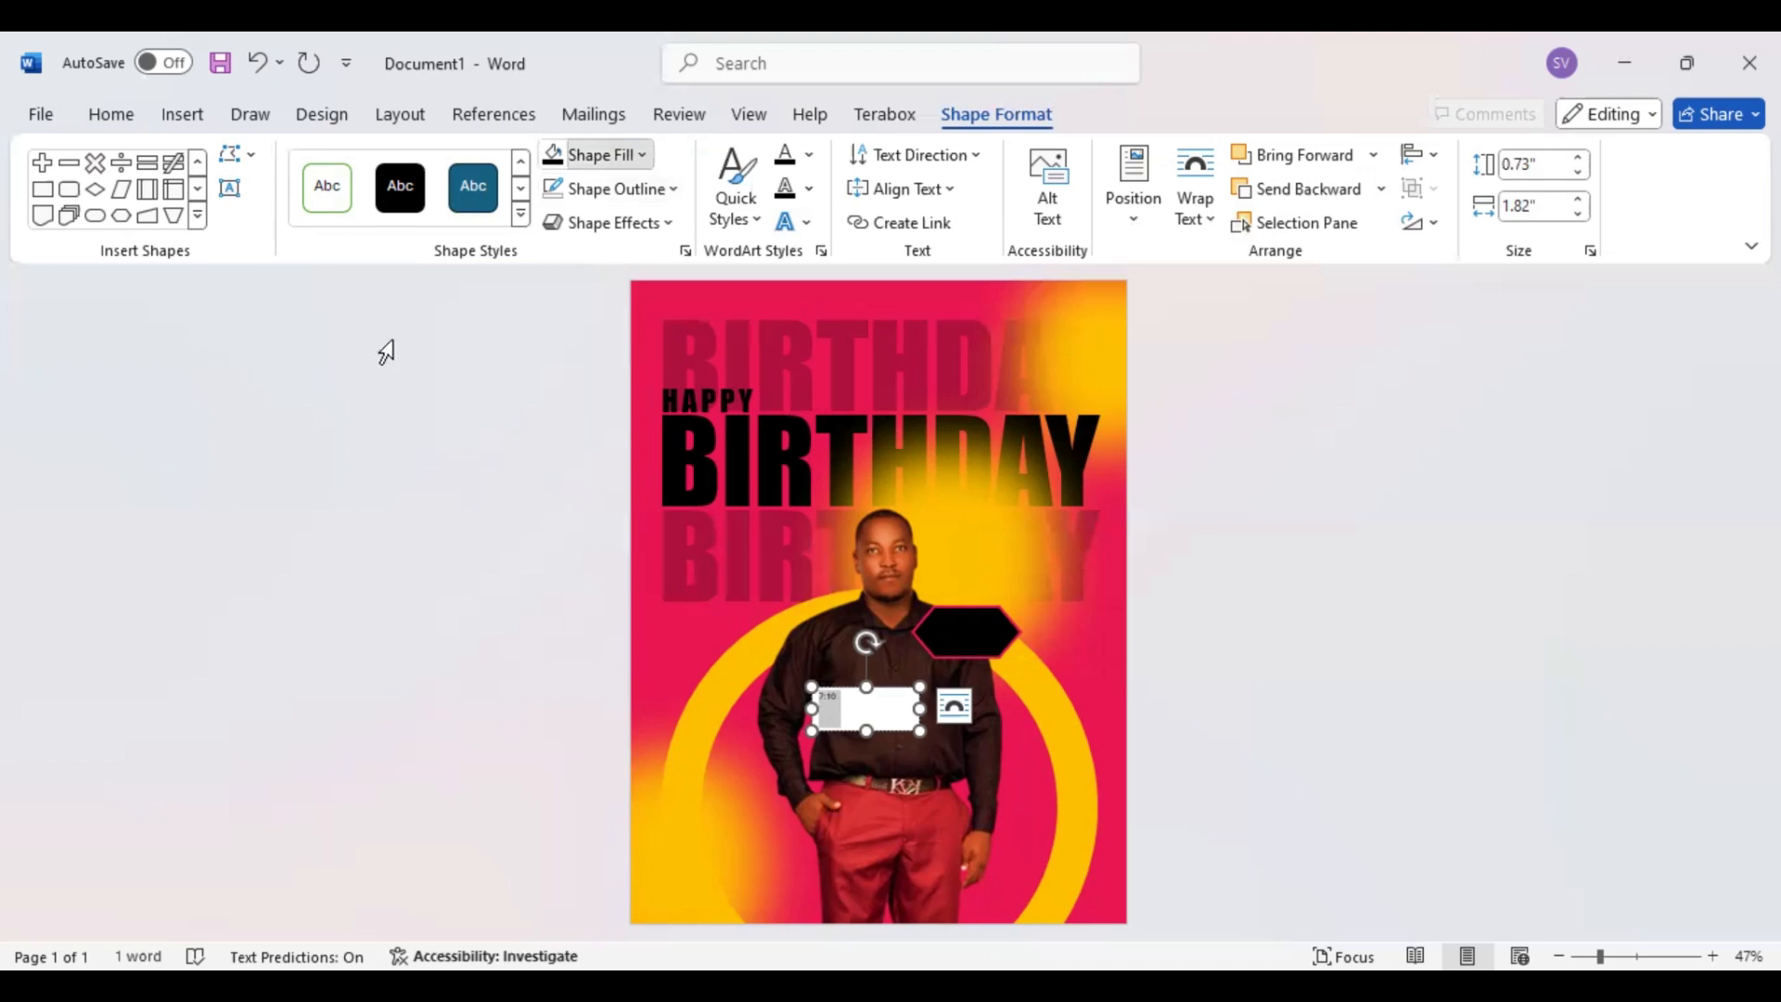
{"action": "left_click", "coordinate": [418, 350]}
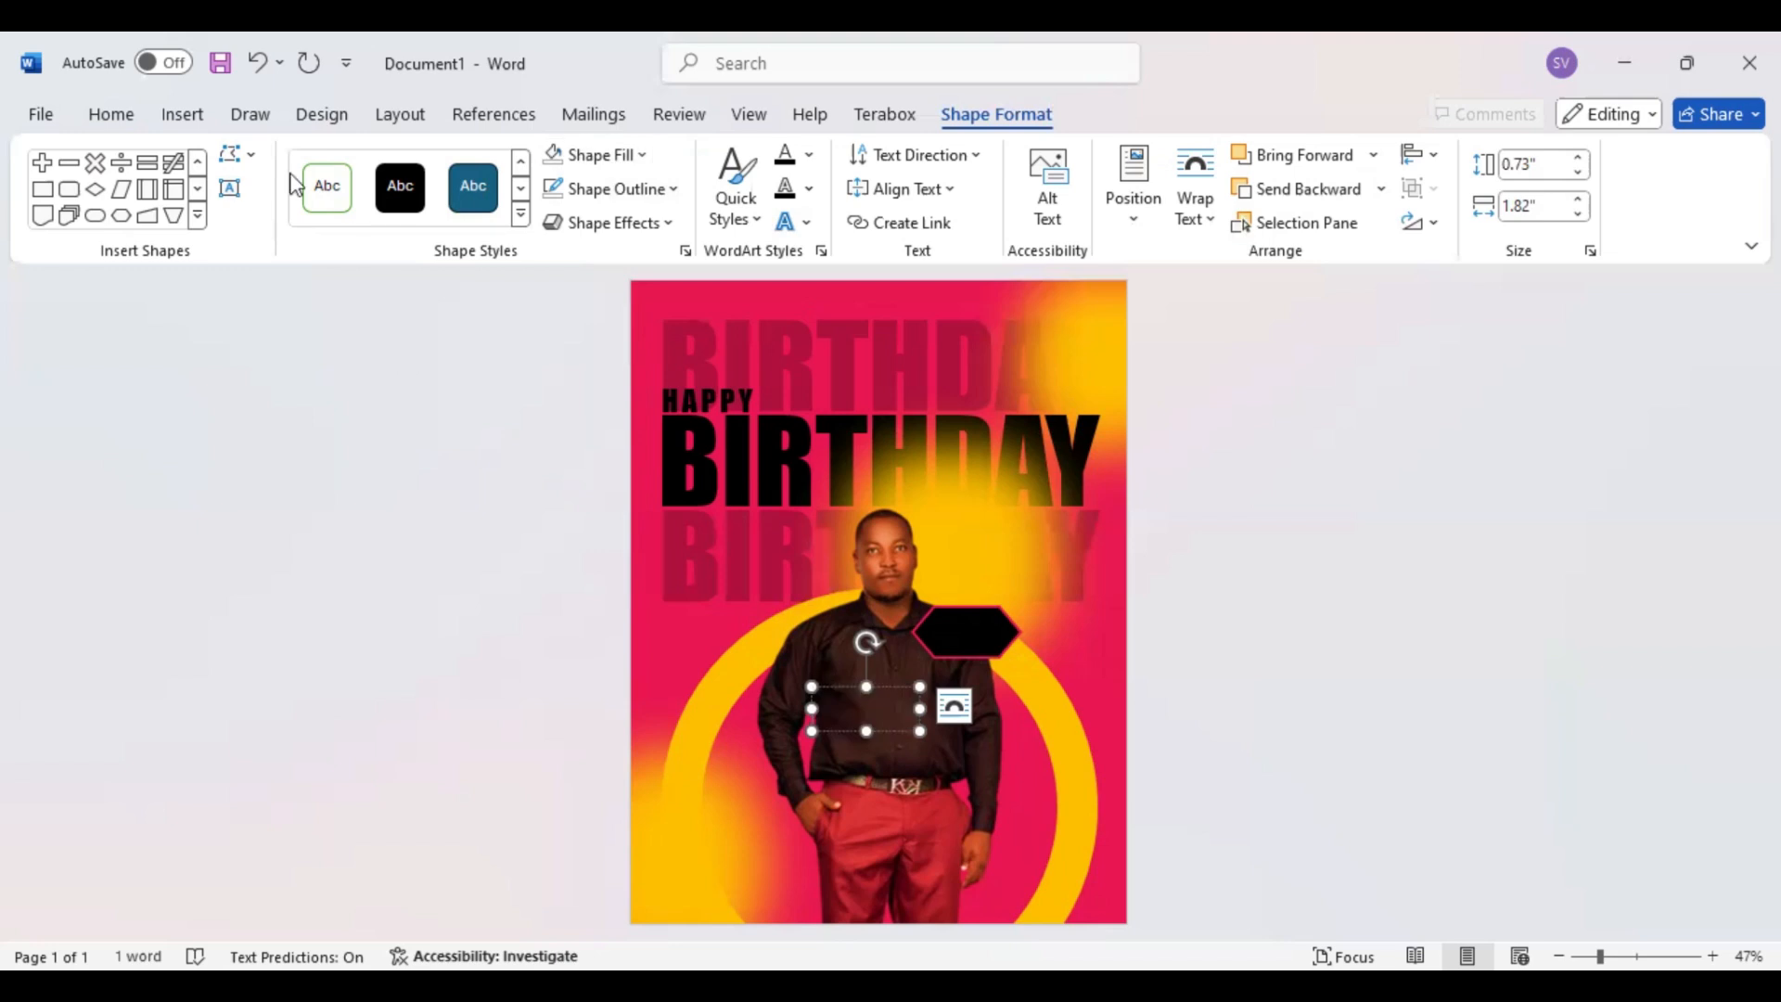
Format the date text in gold Impact at 36 pt and center it in its text box
{"action": "left_click", "coordinate": [111, 116]}
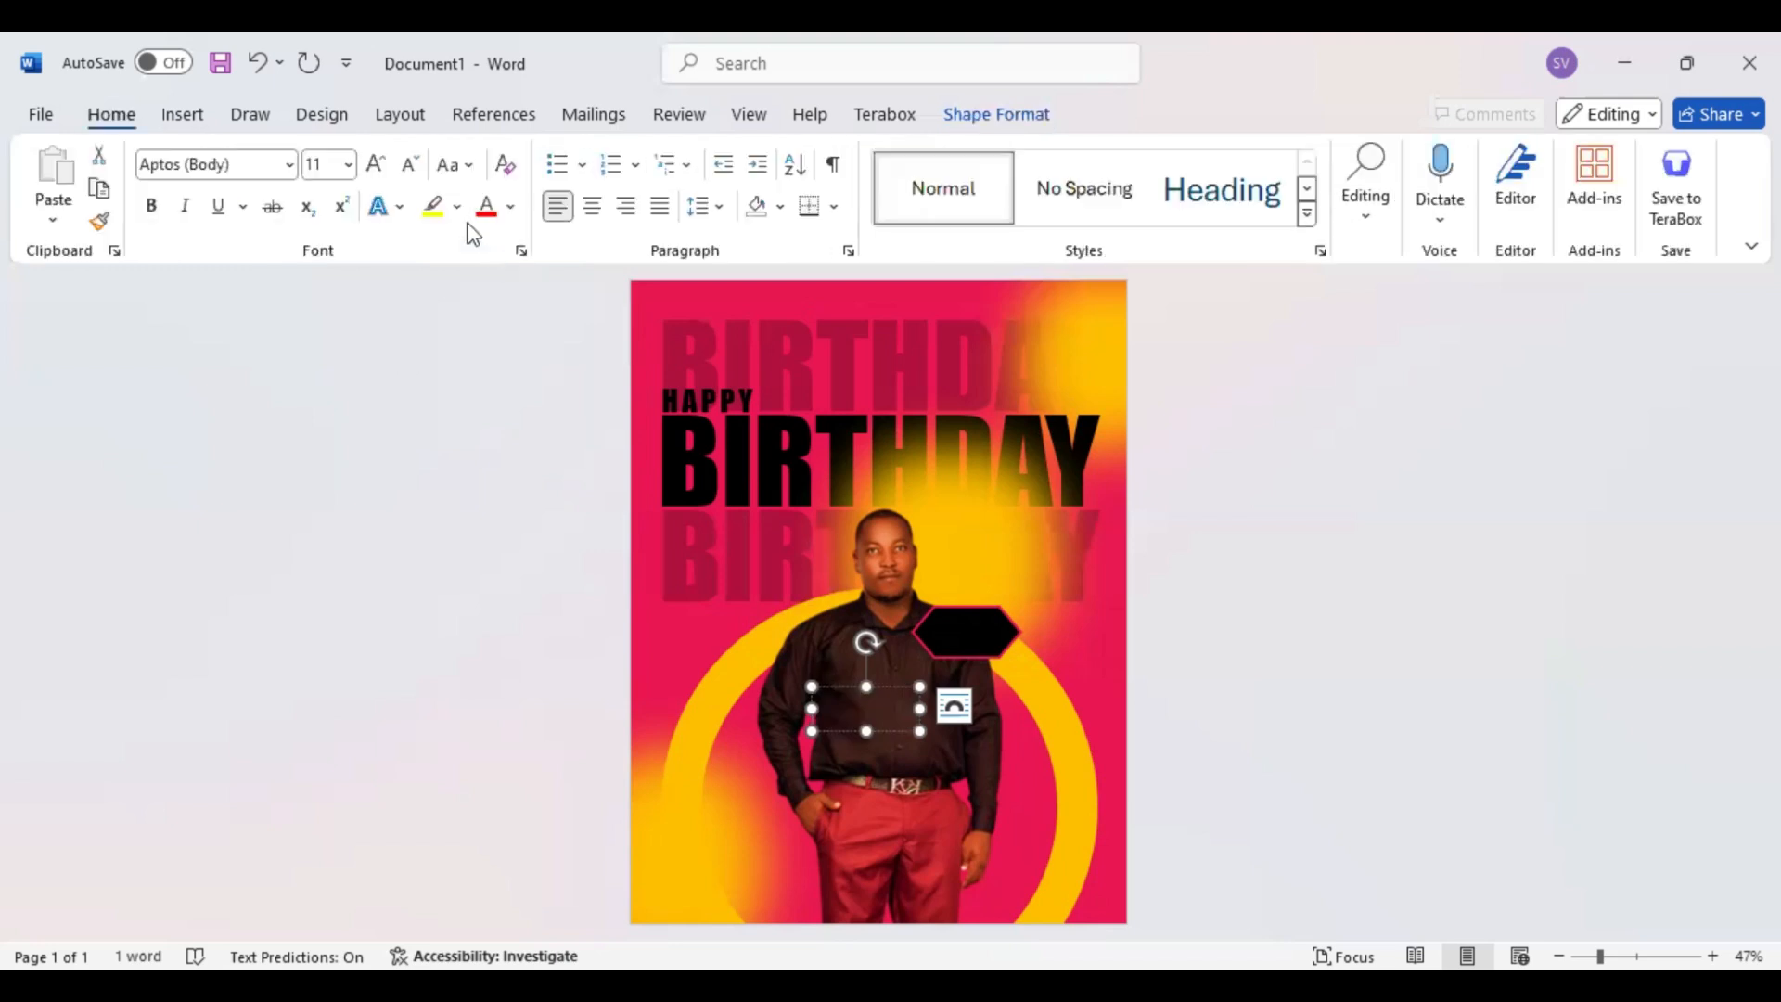
{"action": "left_click", "coordinate": [268, 166]}
{"action": "type", "text": "Impact"}
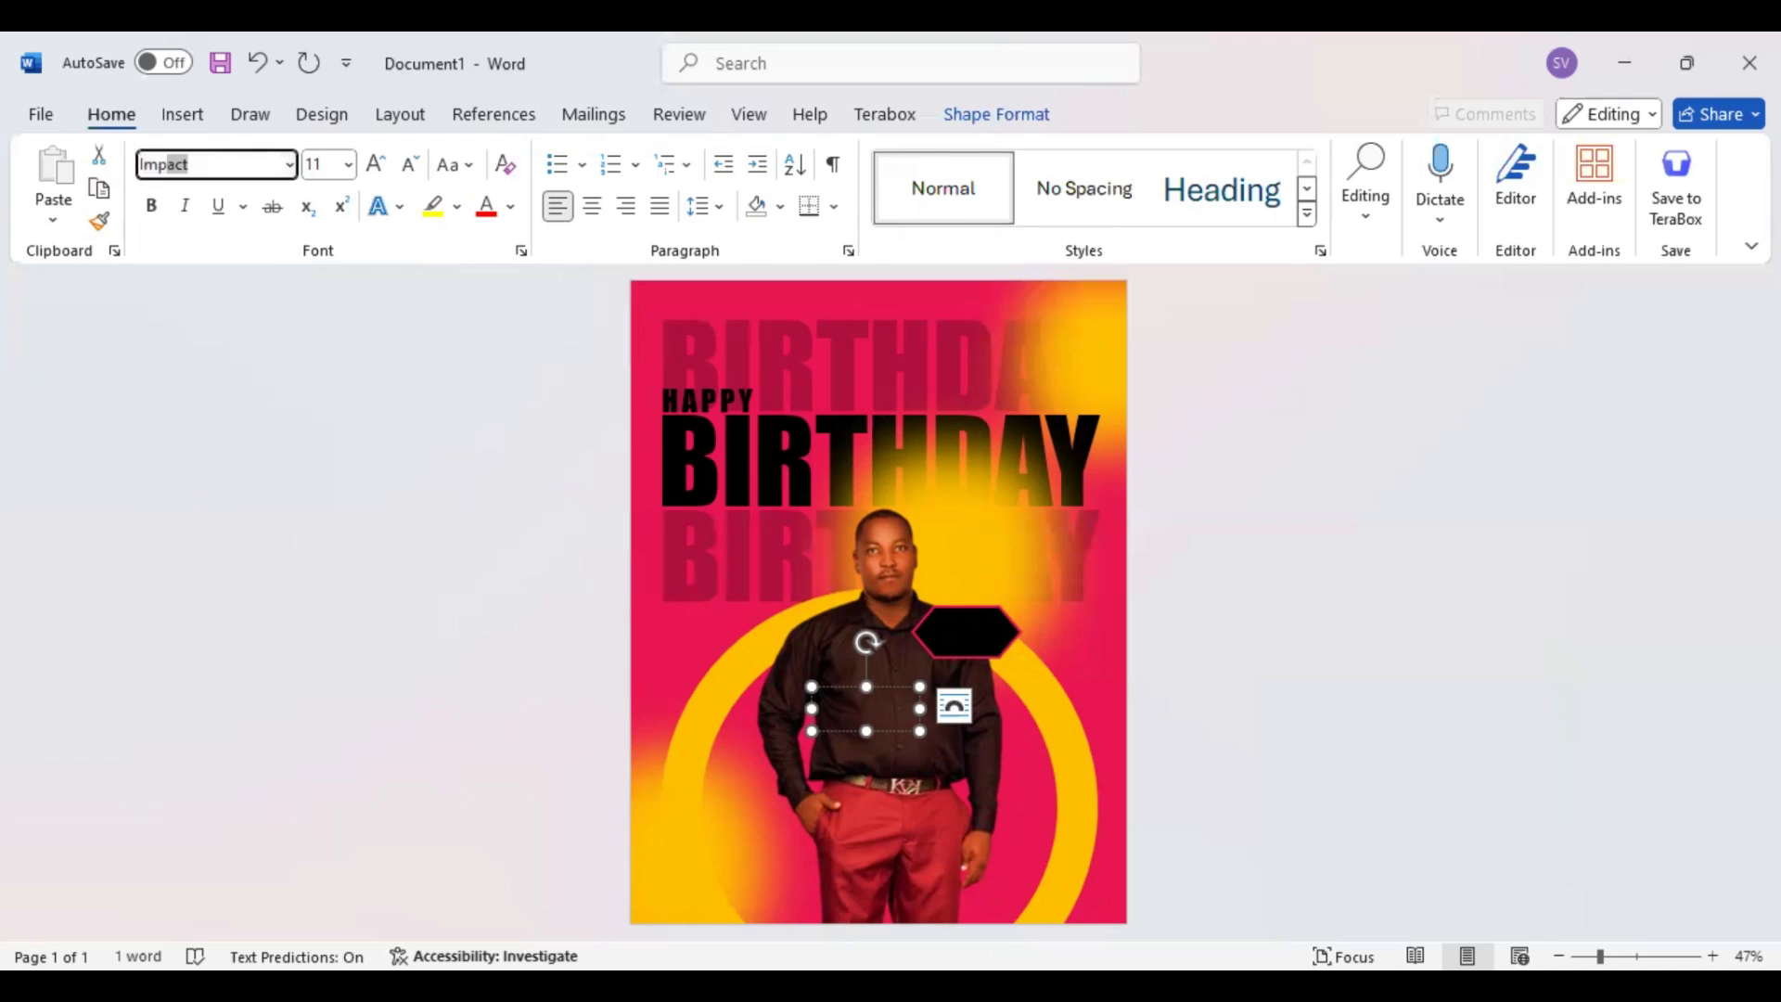
{"action": "key", "text": "Return"}
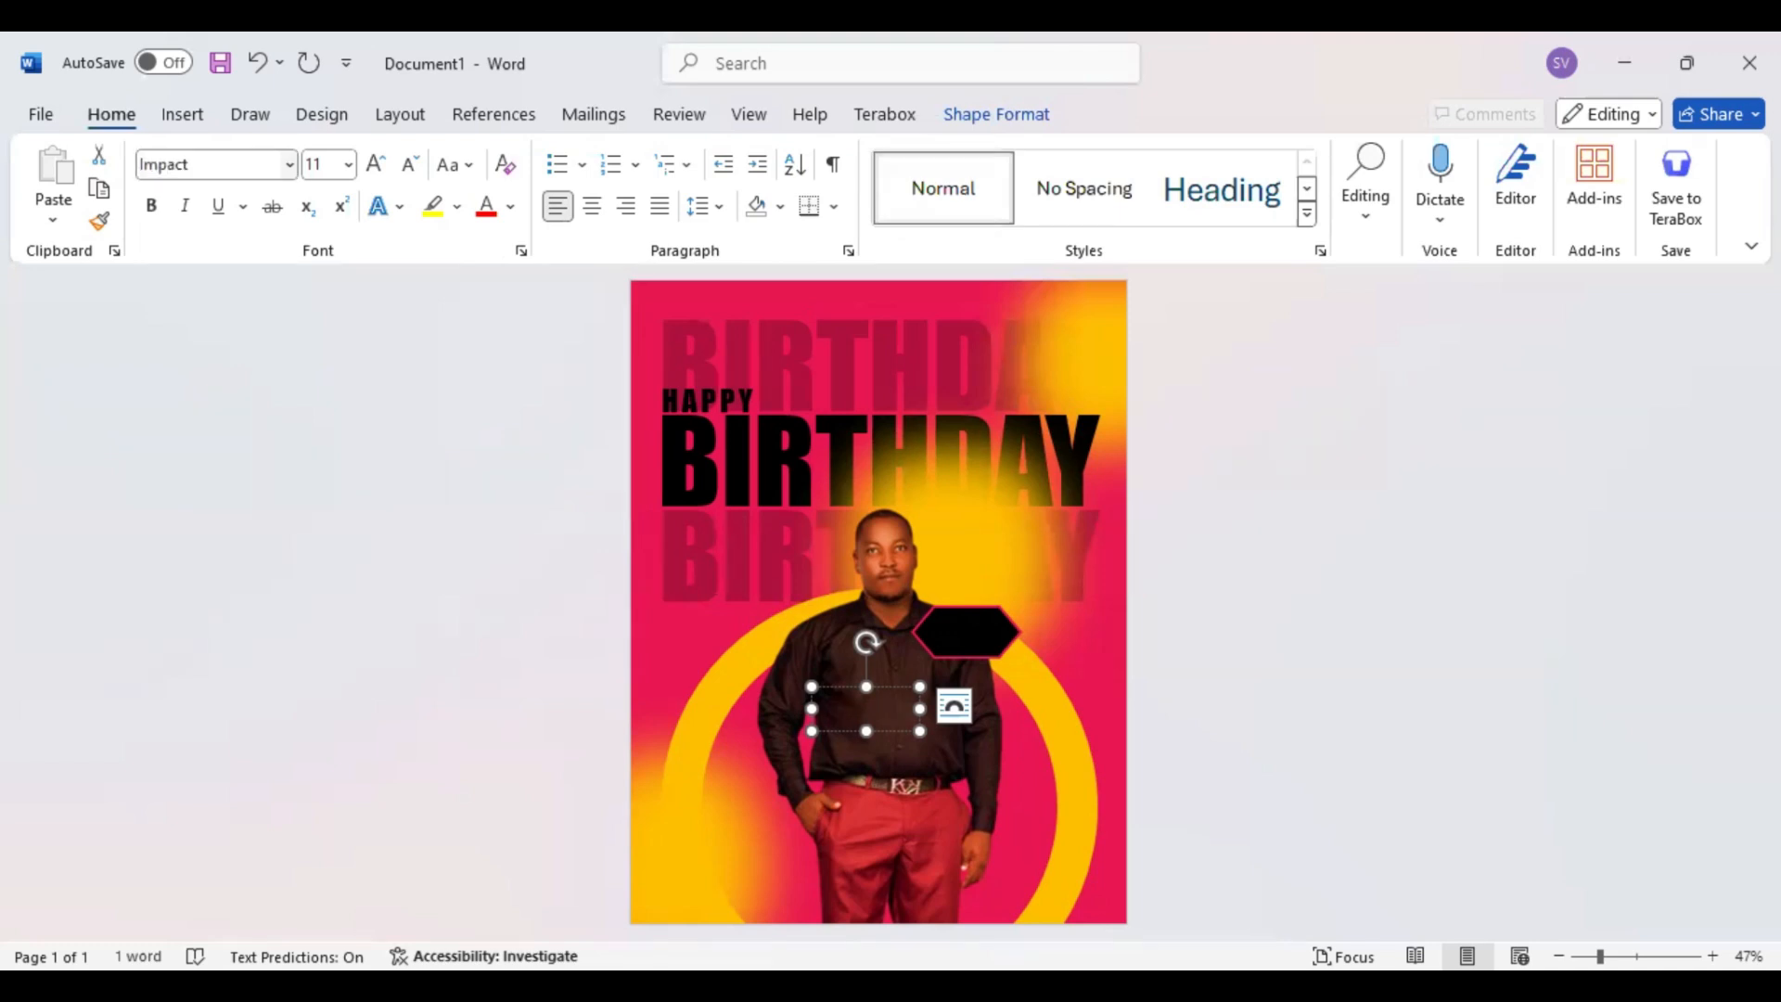
{"action": "left_click", "coordinate": [375, 164]}
{"action": "left_click", "coordinate": [376, 164]}
{"action": "left_click", "coordinate": [375, 164]}
{"action": "left_click", "coordinate": [376, 164]}
{"action": "left_click", "coordinate": [376, 164]}
{"action": "left_click", "coordinate": [376, 164]}
{"action": "left_click", "coordinate": [375, 164]}
{"action": "left_click", "coordinate": [376, 164]}
{"action": "left_click", "coordinate": [591, 206]}
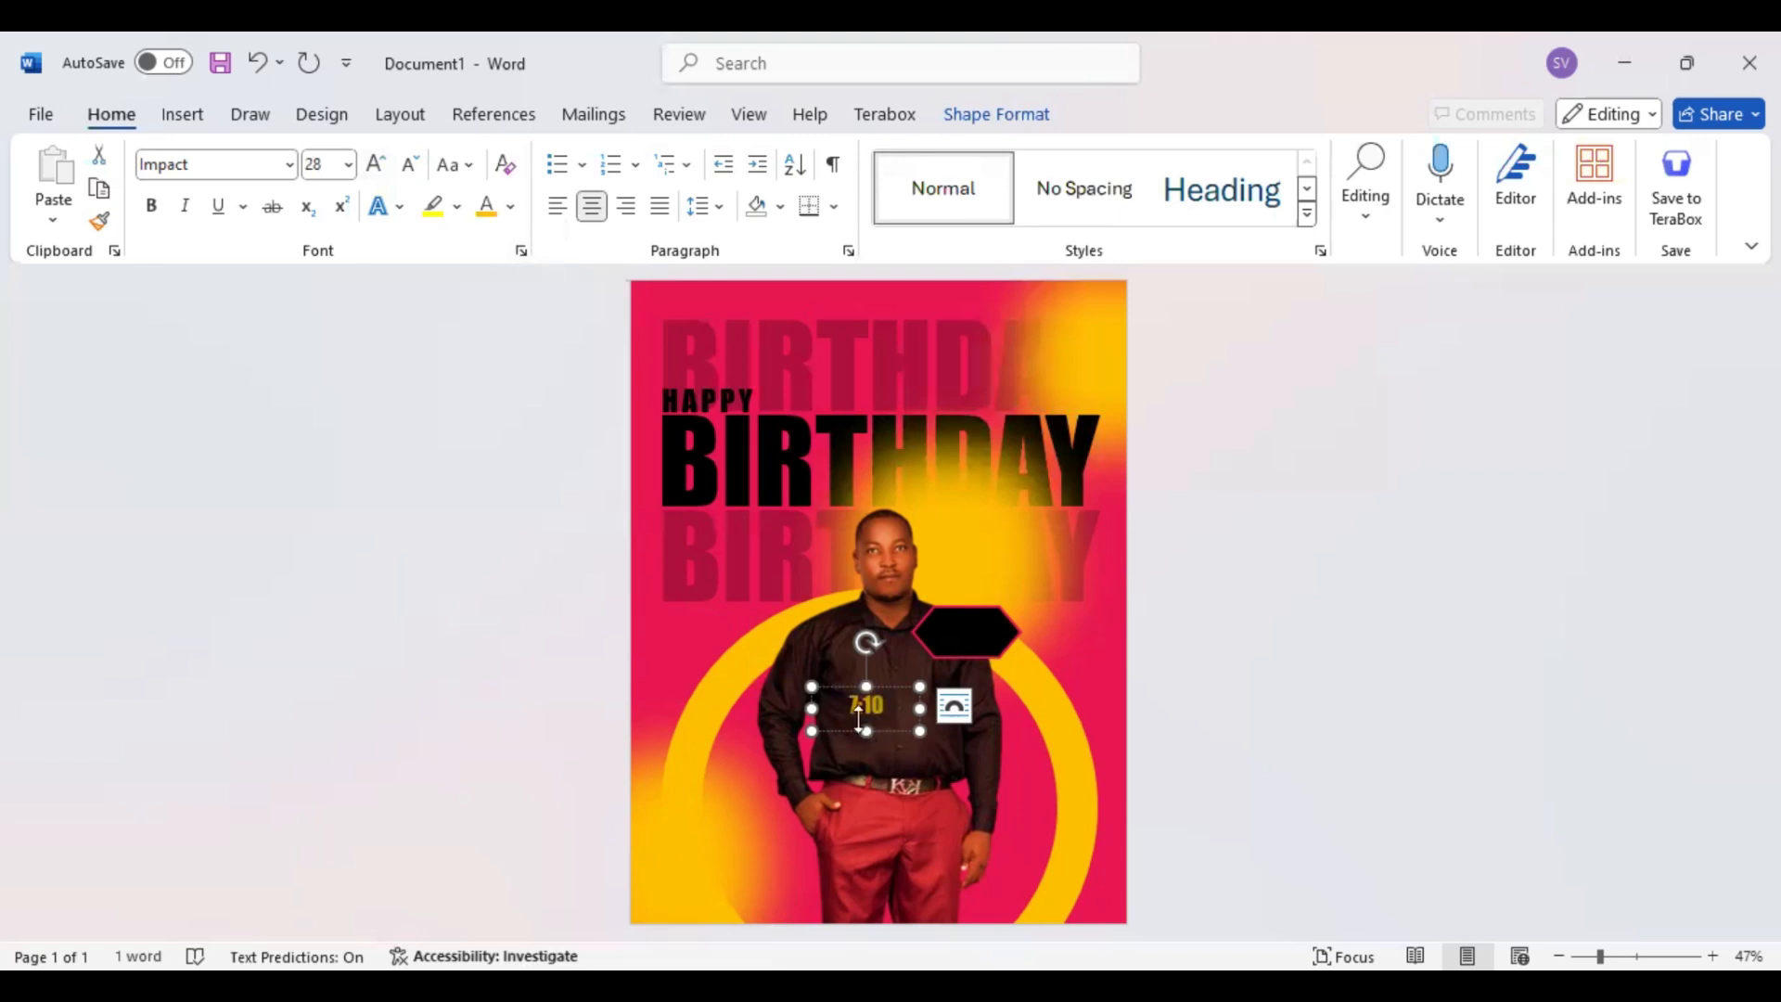
{"action": "left_click", "coordinate": [375, 165]}
Tighten the date's text box and center it on the black hexagon
{"action": "left_click_drag", "start_coordinate": [809, 706], "coordinate": [986, 657]}
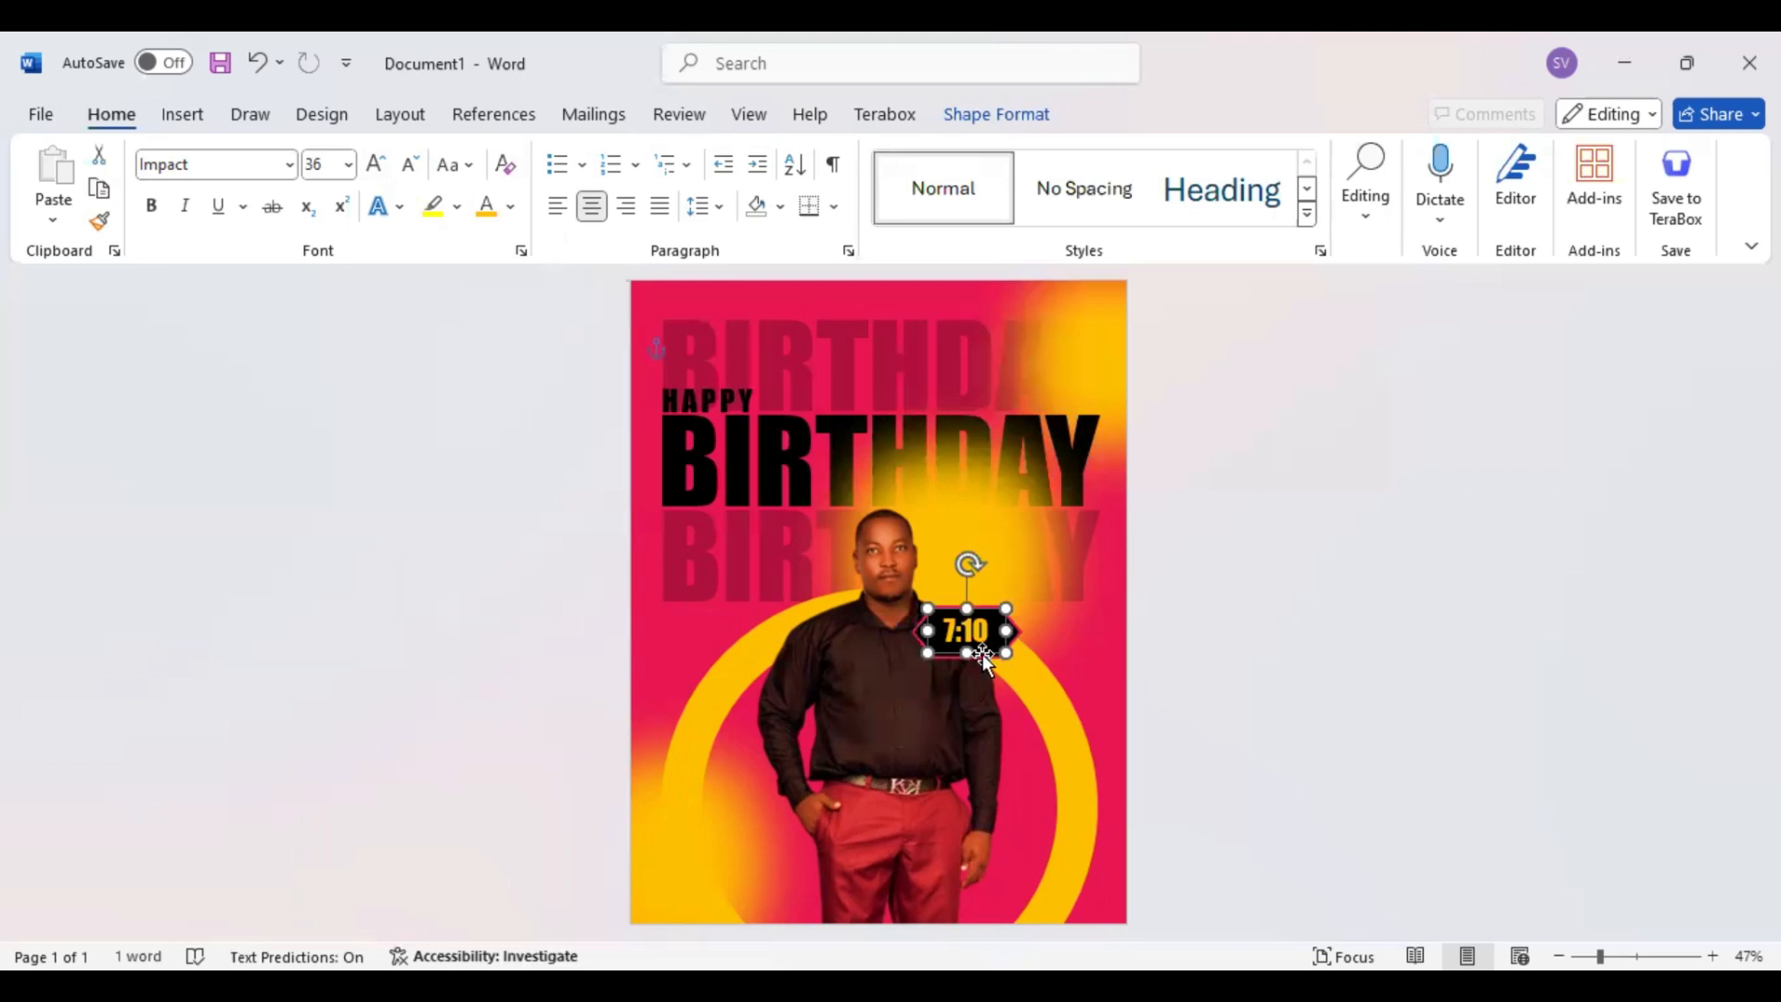
{"action": "left_click_drag", "start_coordinate": [983, 658], "coordinate": [983, 659]}
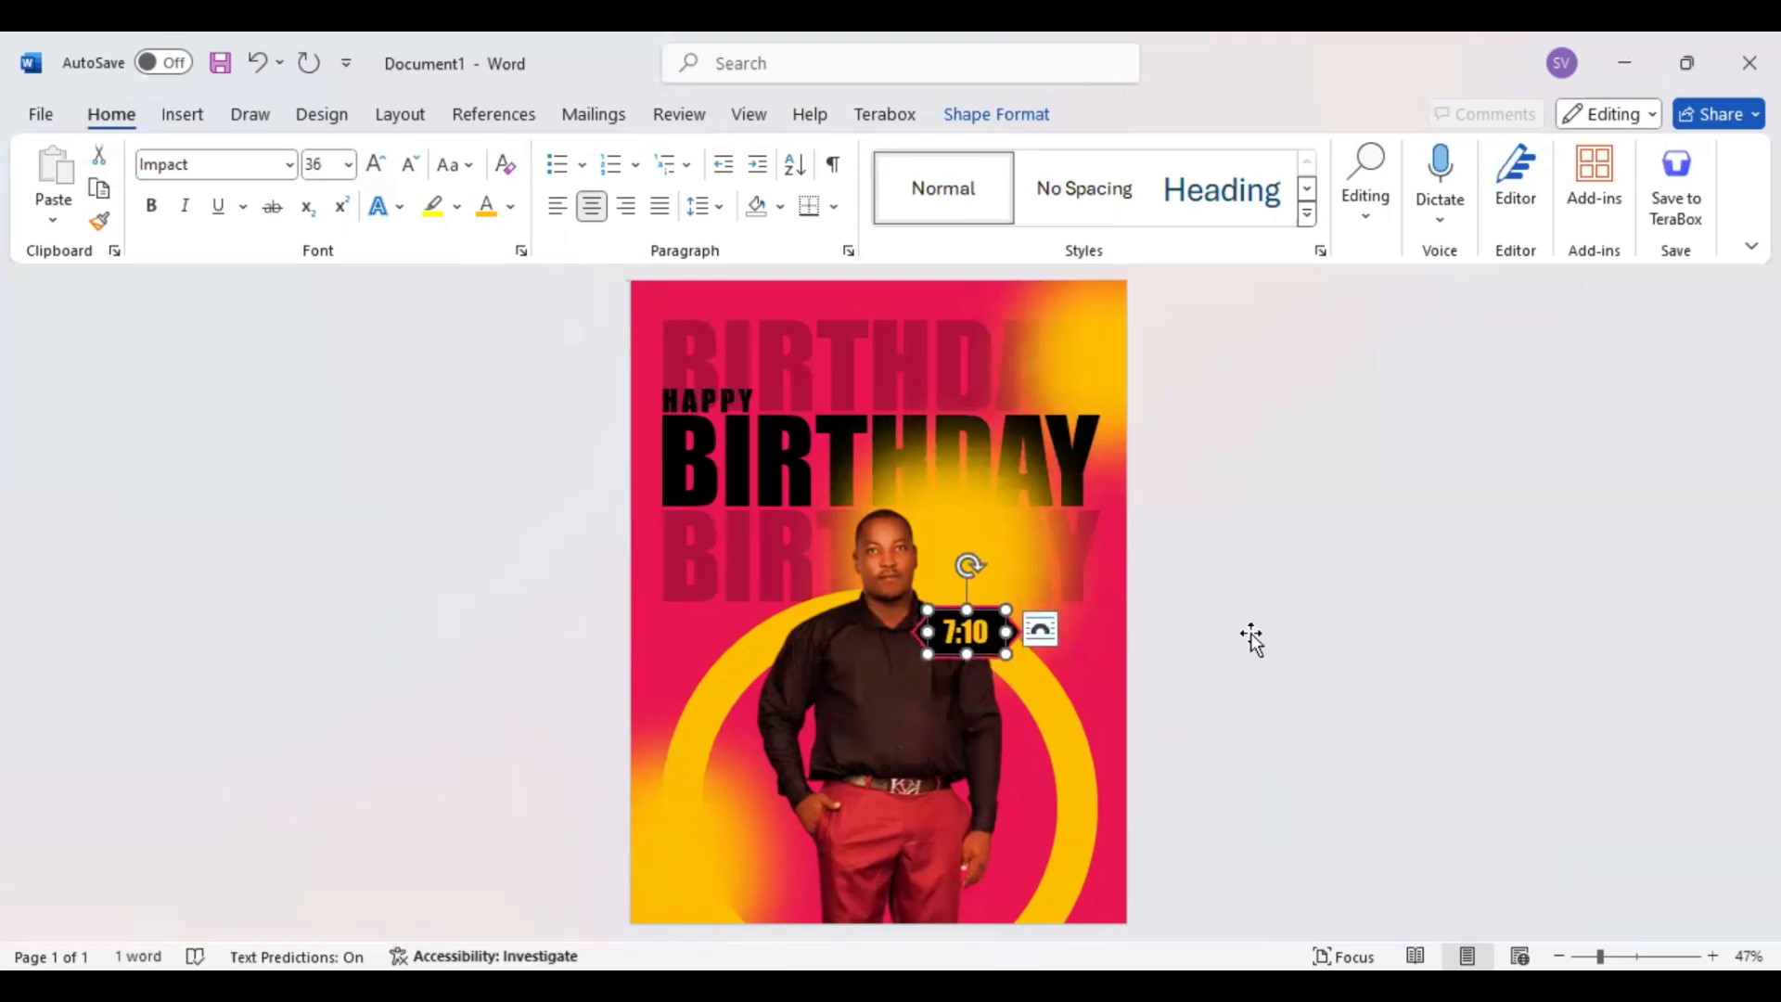
{"action": "left_click", "coordinate": [1227, 672]}
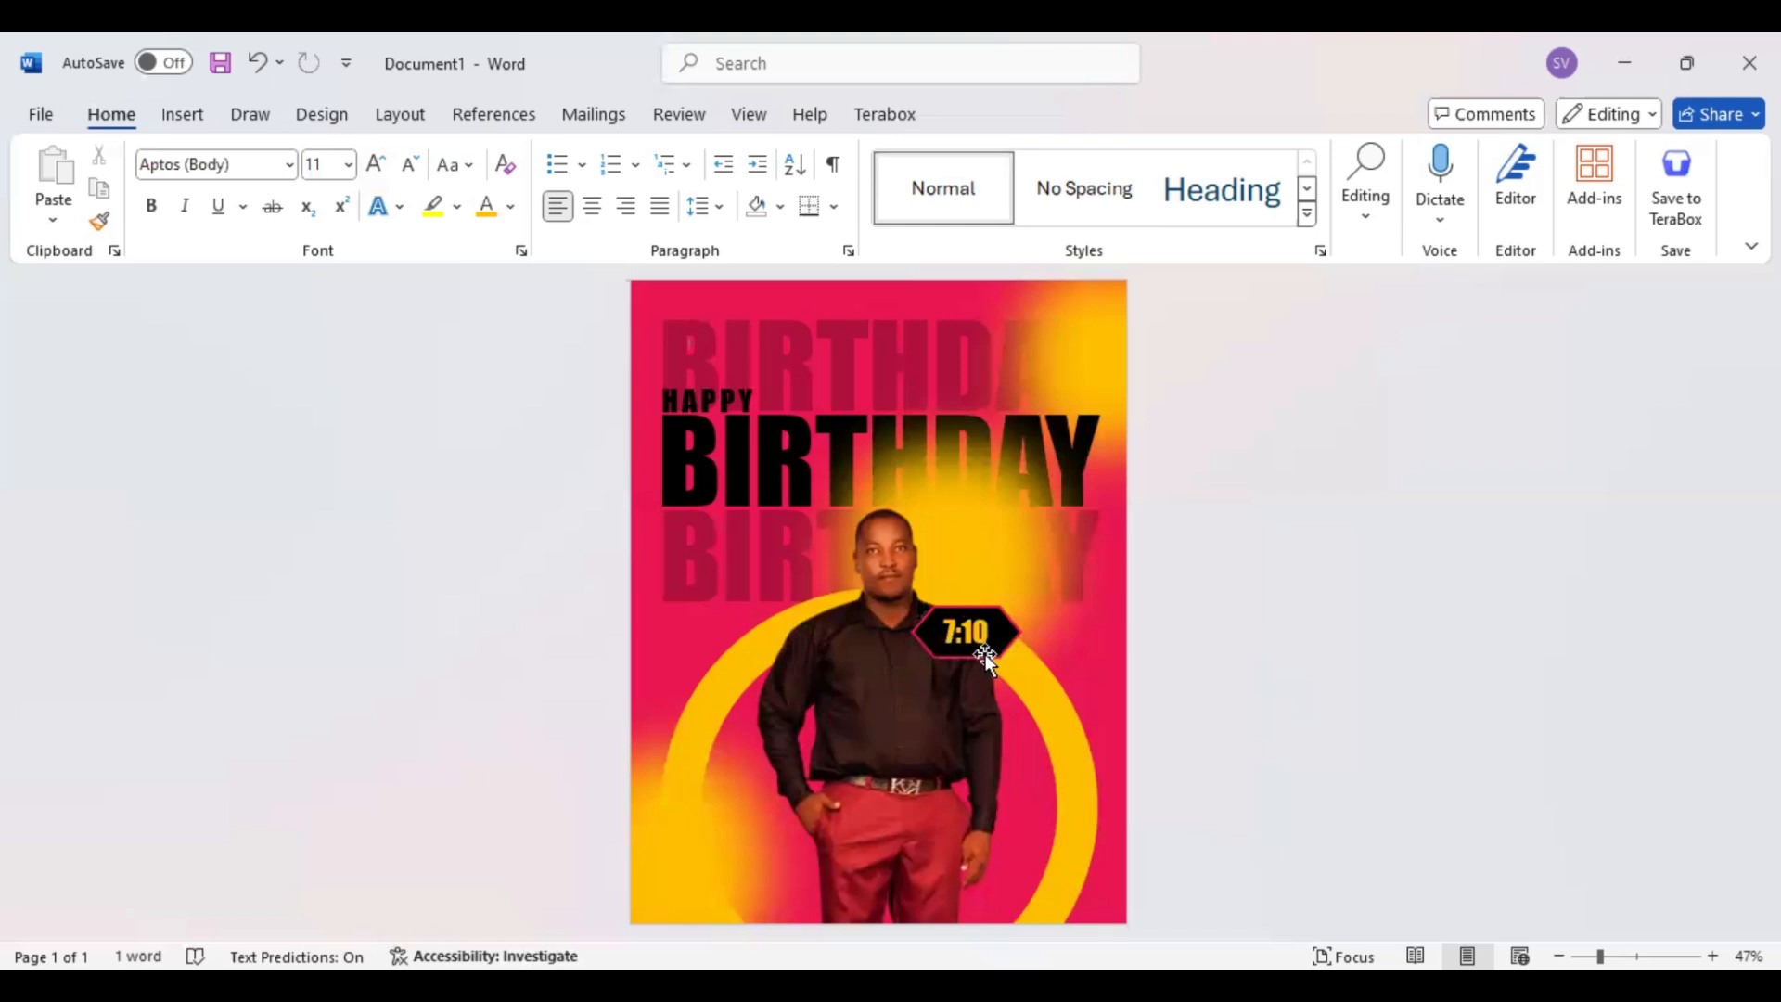
Duplicate the date's text box onto the man's trousers below the pocketed hand and replace its text with the celebrant's first name
{"action": "left_click", "coordinate": [985, 657]}
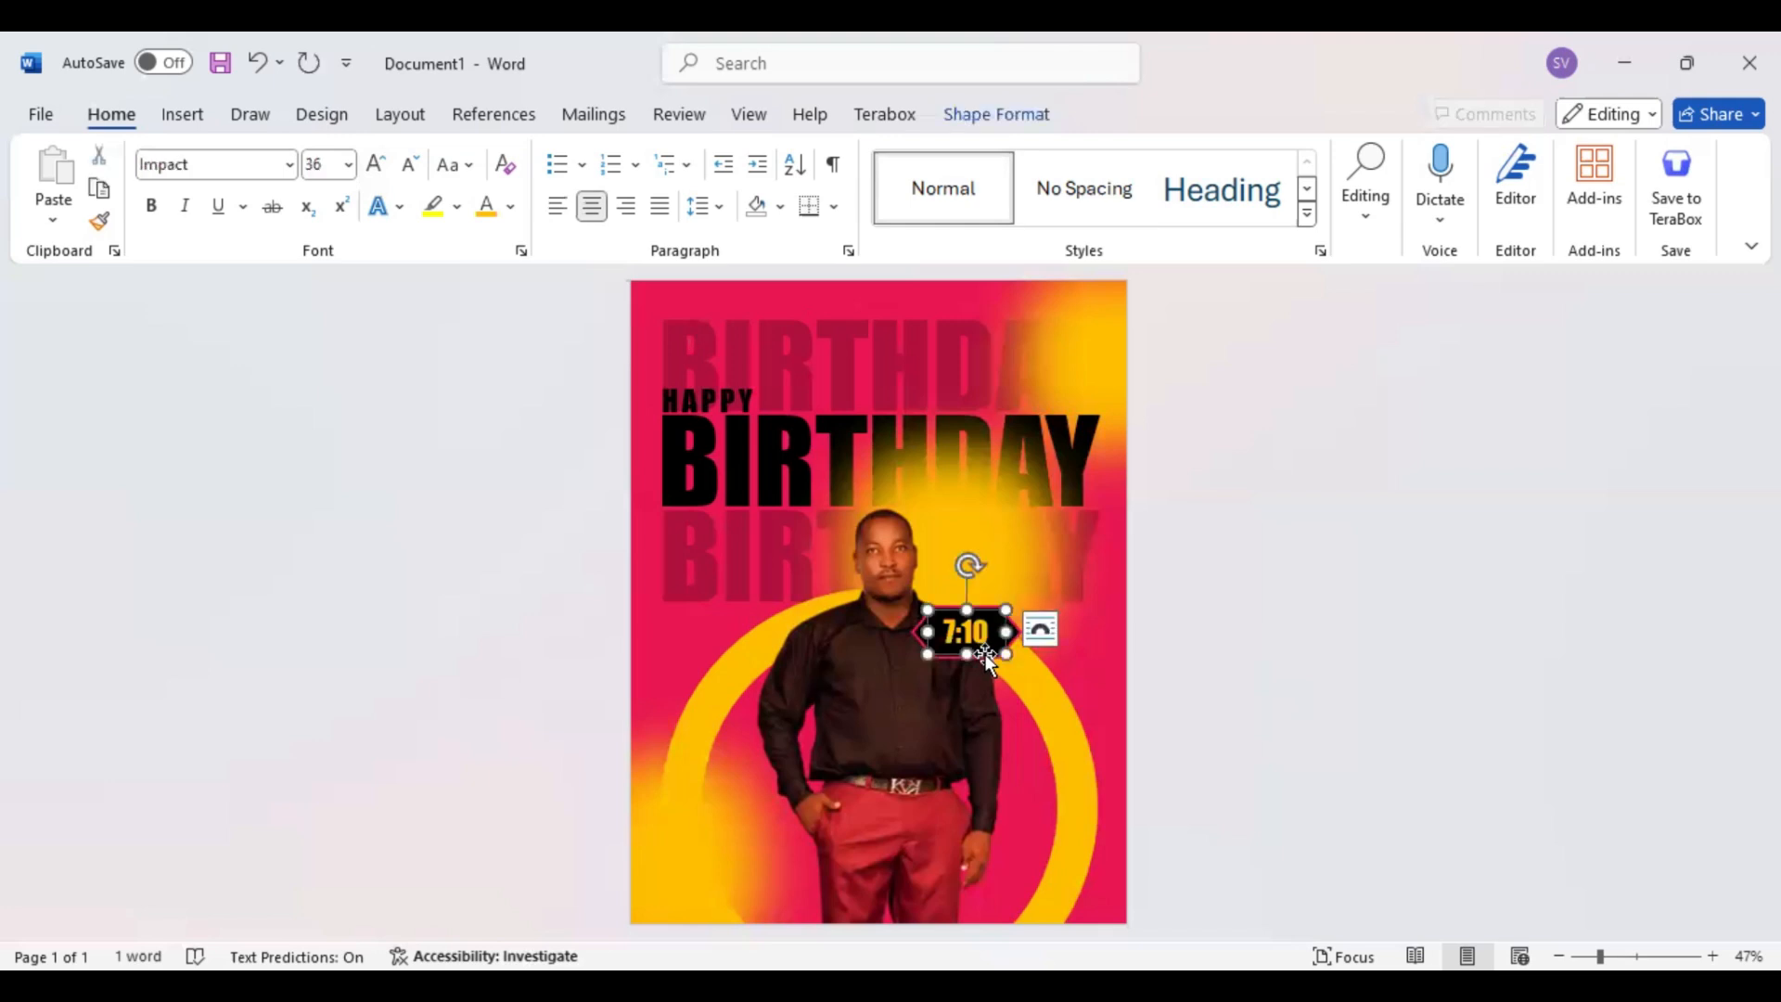
{"action": "left_click_drag", "start_coordinate": [992, 664], "coordinate": [834, 855], "text": "ctrl"}
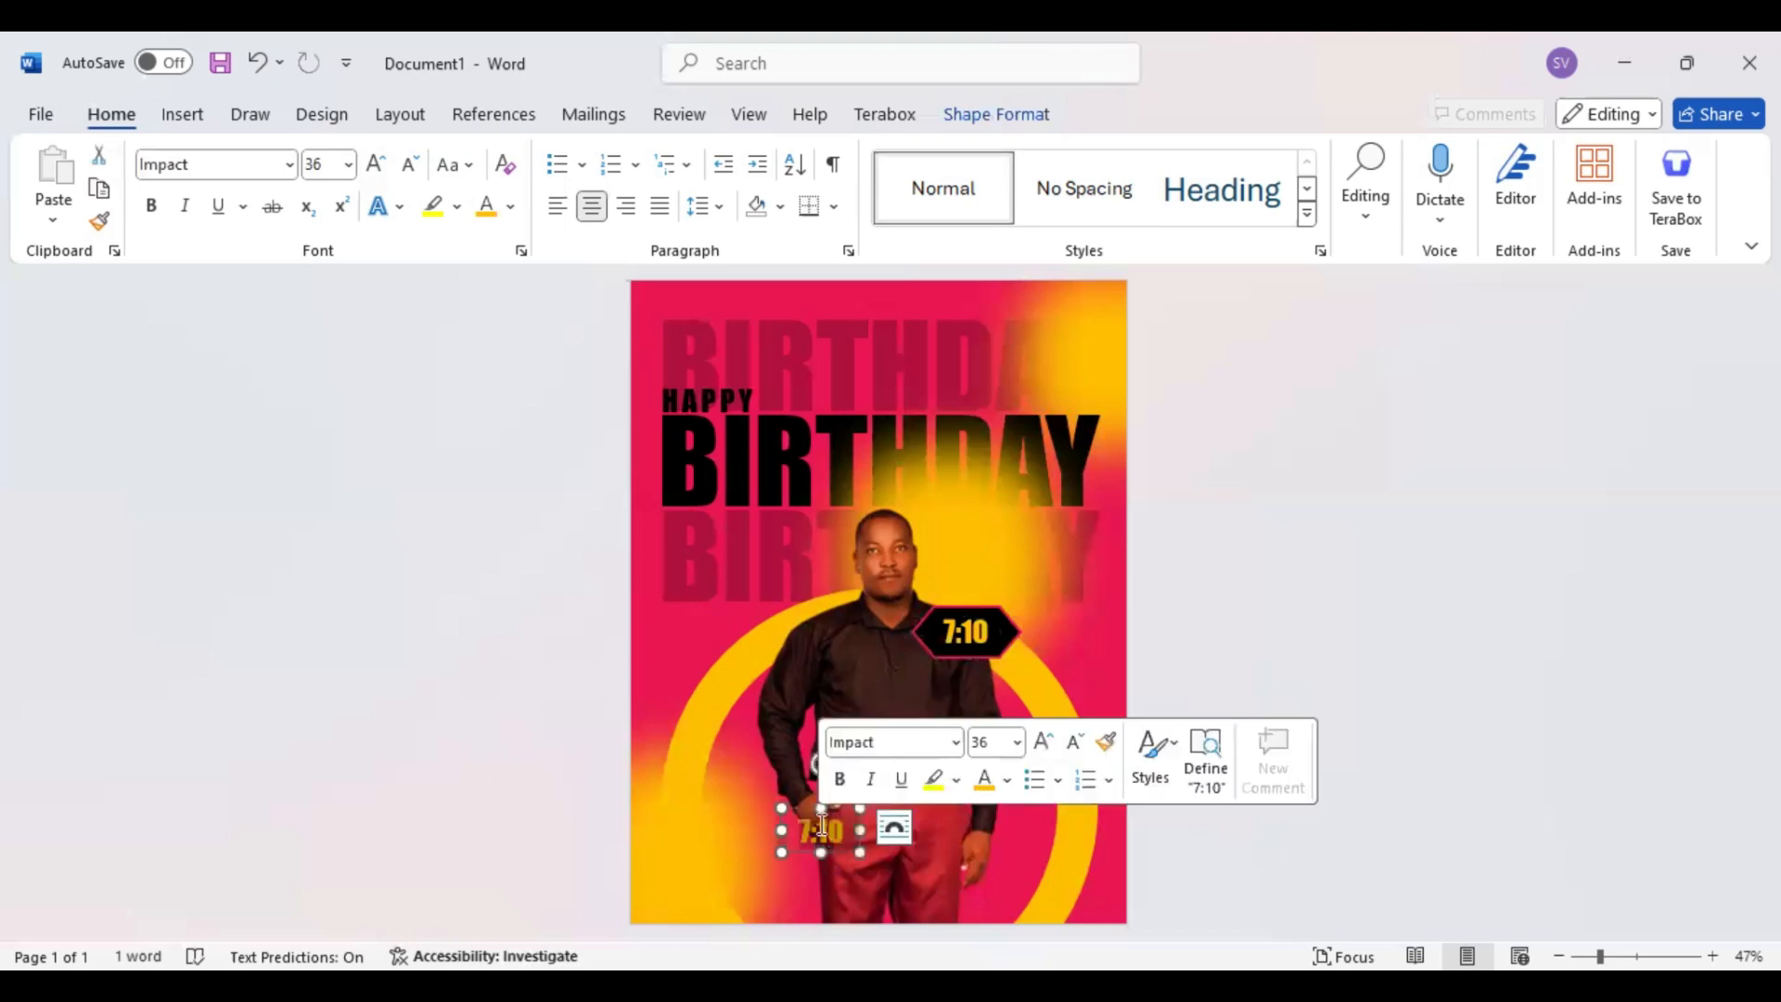
{"action": "type", "text": "Wels"}
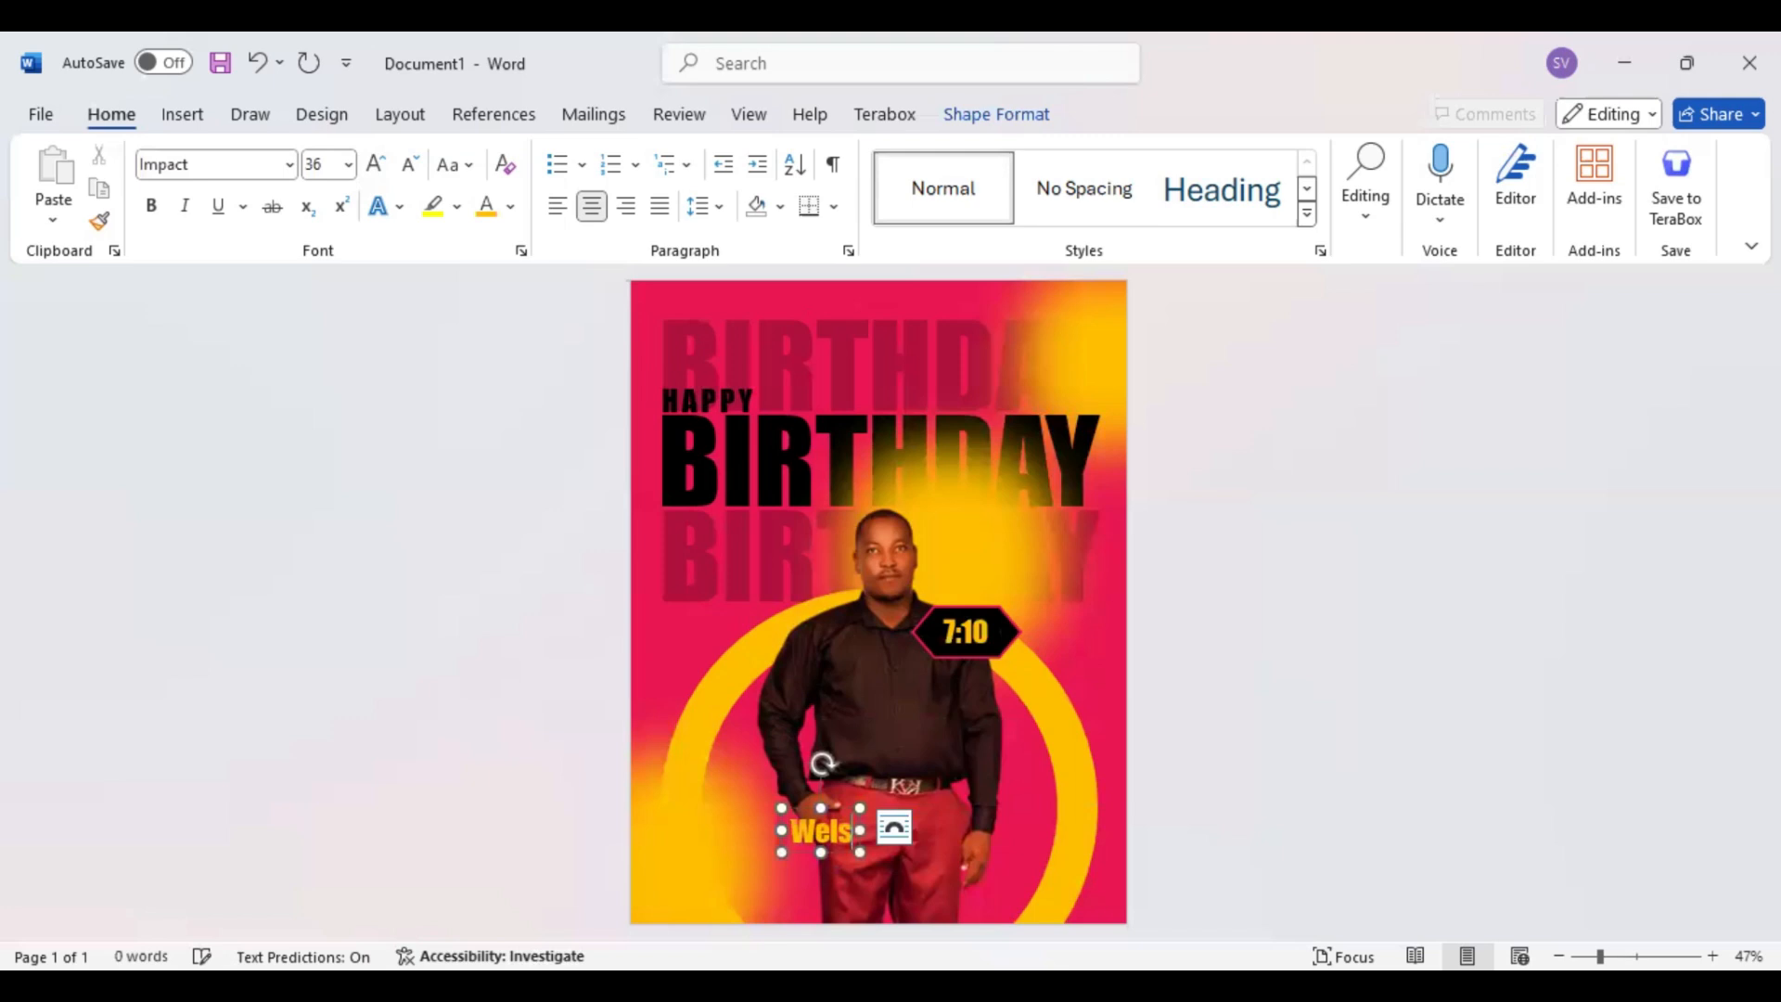
{"action": "key", "text": "BackSpace"}
{"action": "key", "text": "BackSpace"}
{"action": "type", "text": "sl"}
{"action": "key", "text": "BackSpace"}
{"action": "key", "text": "BackSpace"}
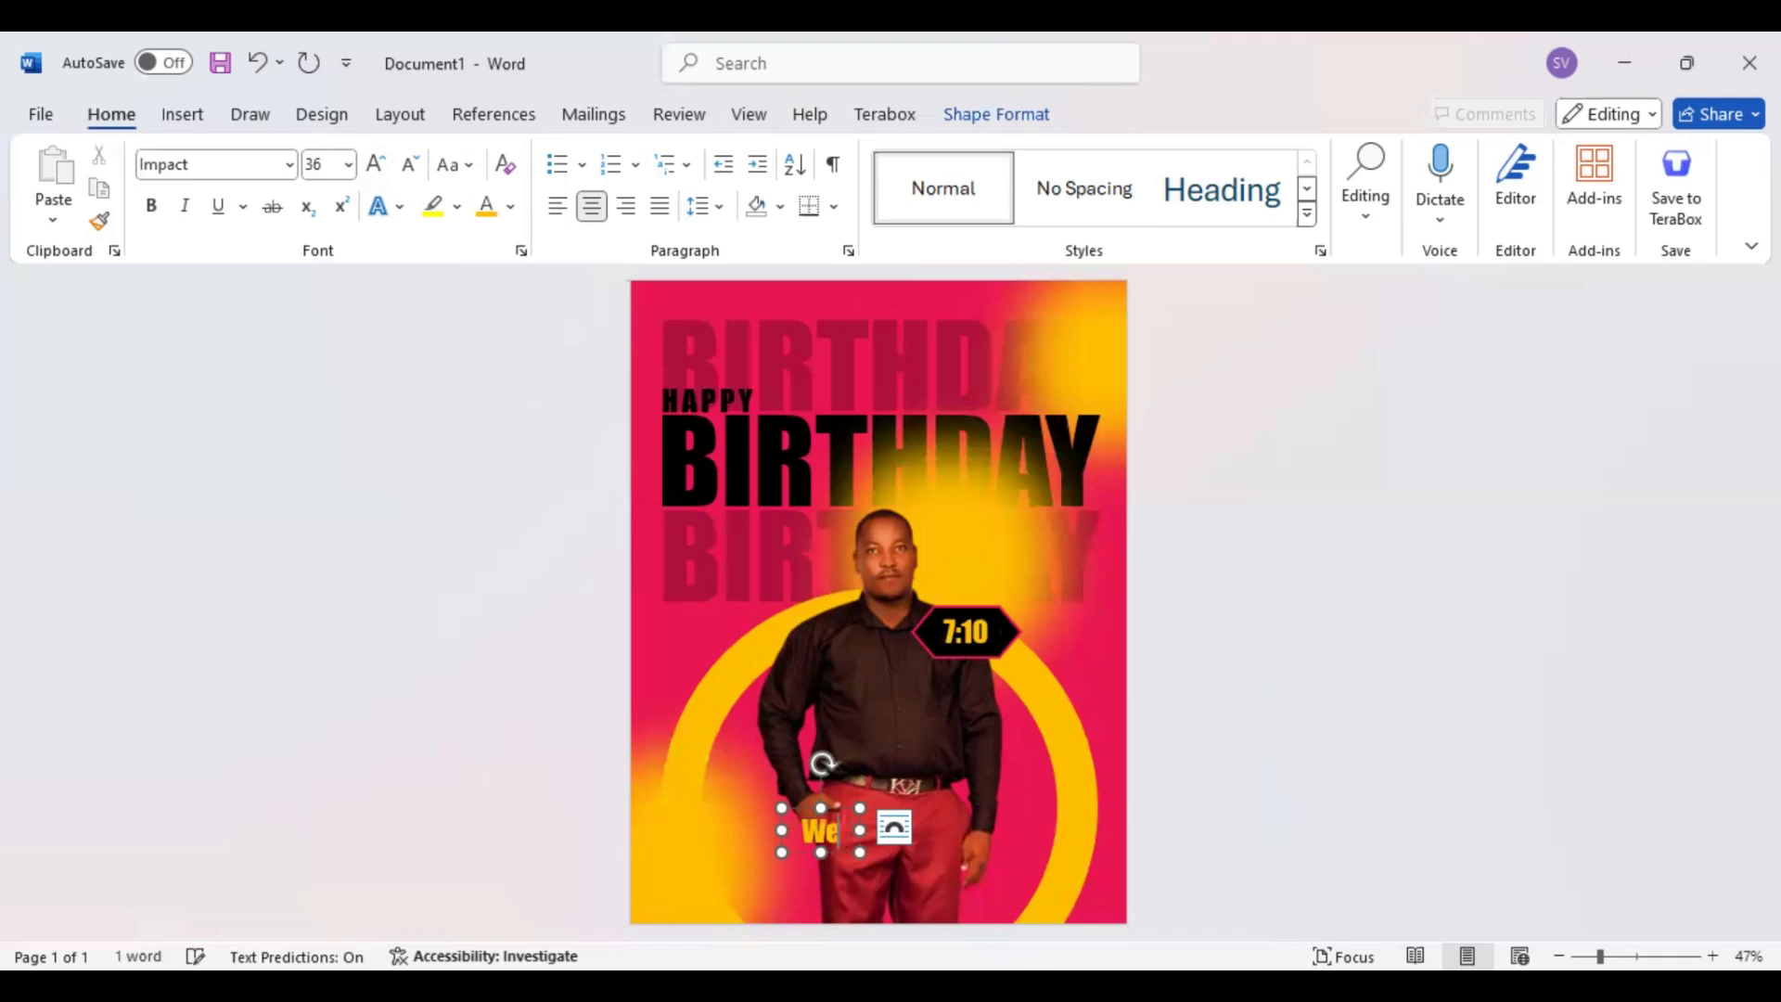
{"action": "type", "text": "sl"}
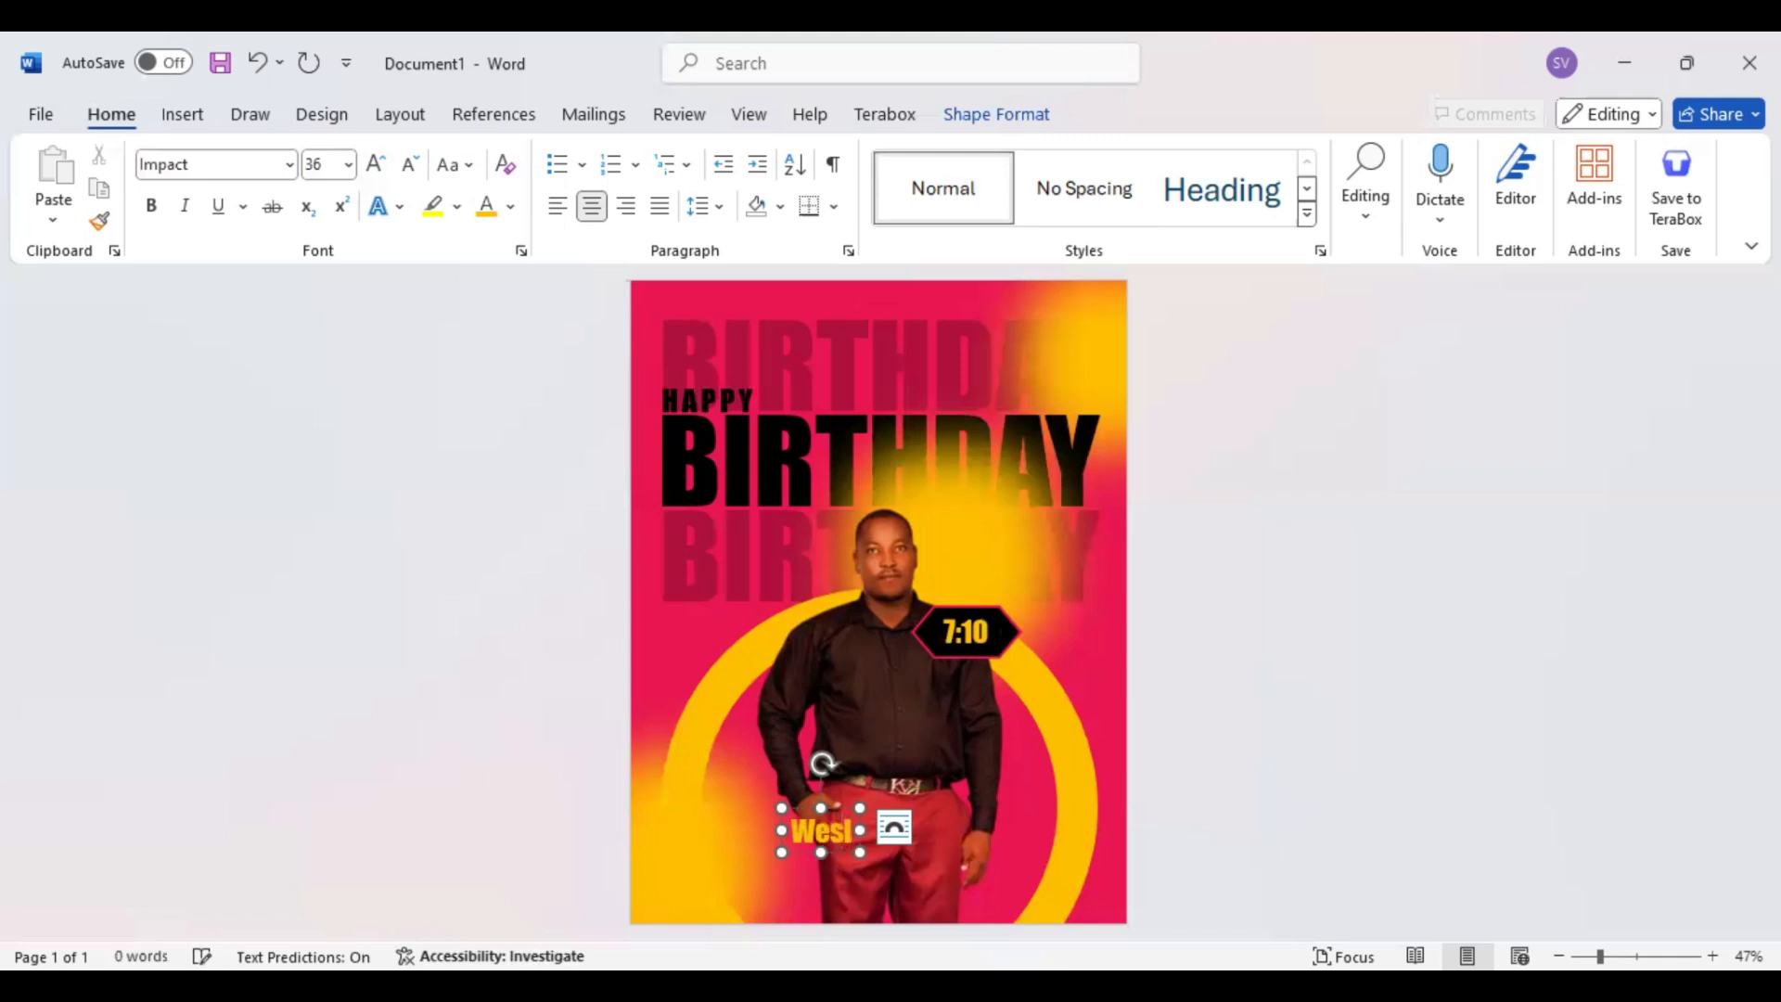
{"action": "type", "text": "ey"}
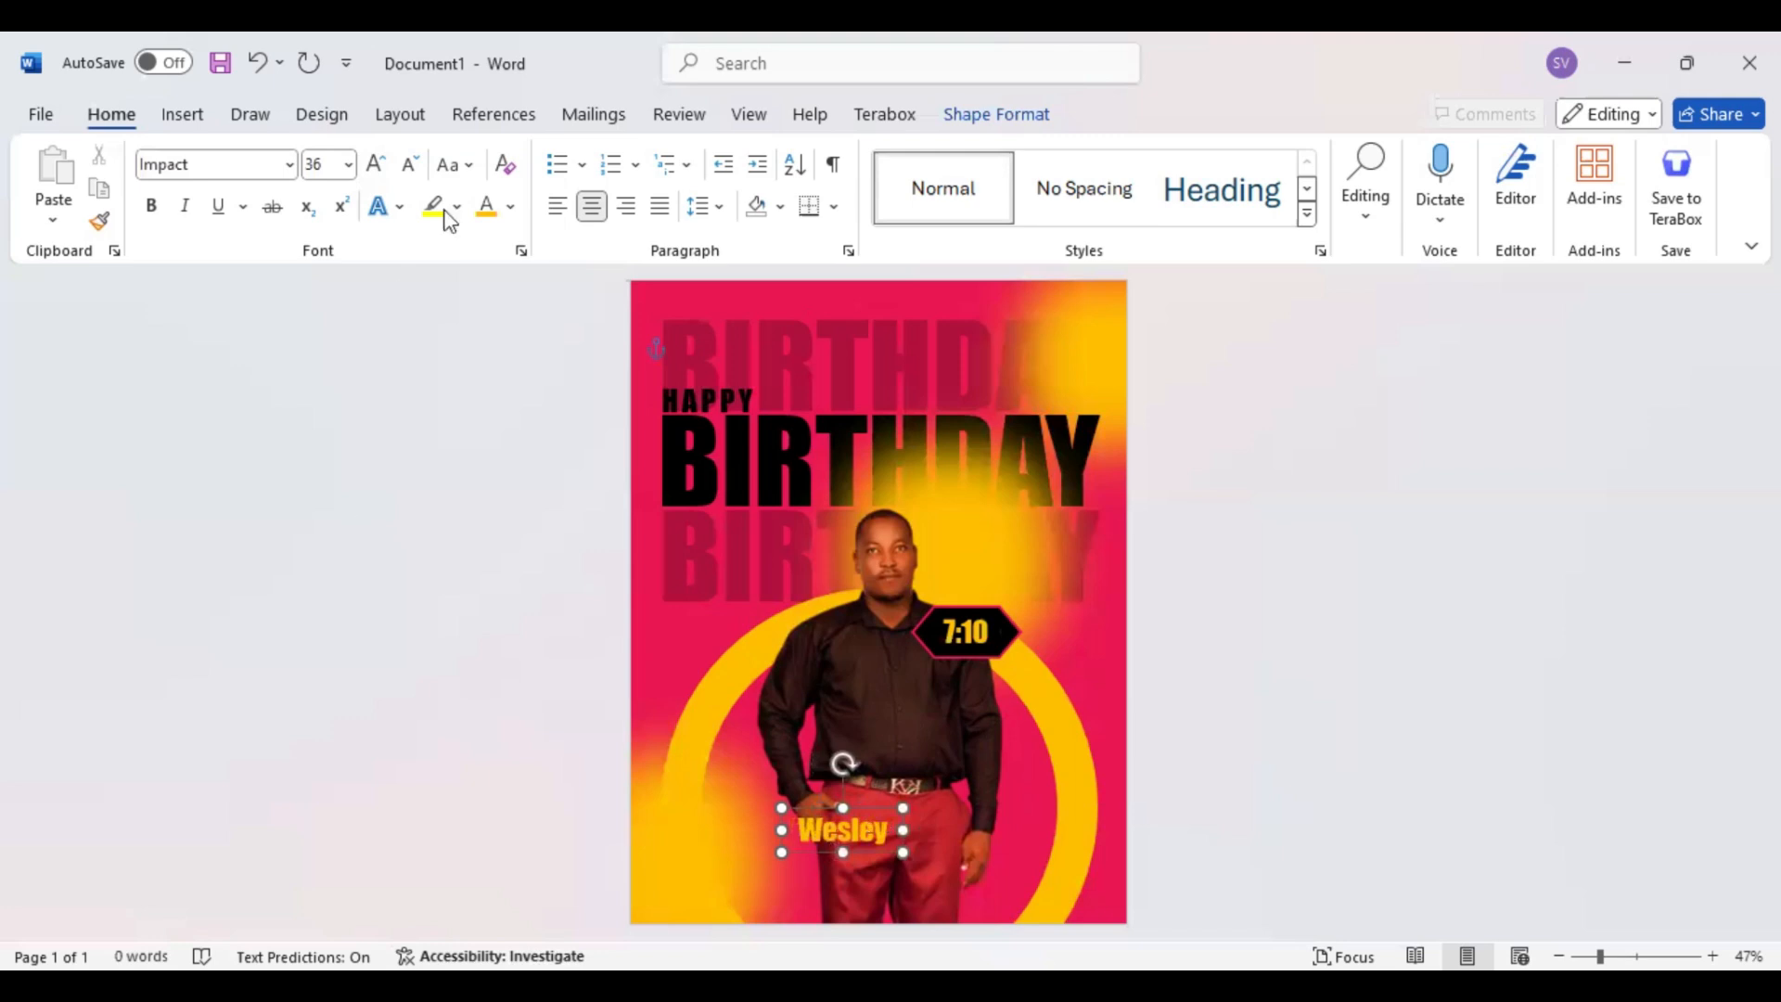
Format the first name in black uppercase letters at 28 pt
{"action": "key", "text": "ctrl+a"}
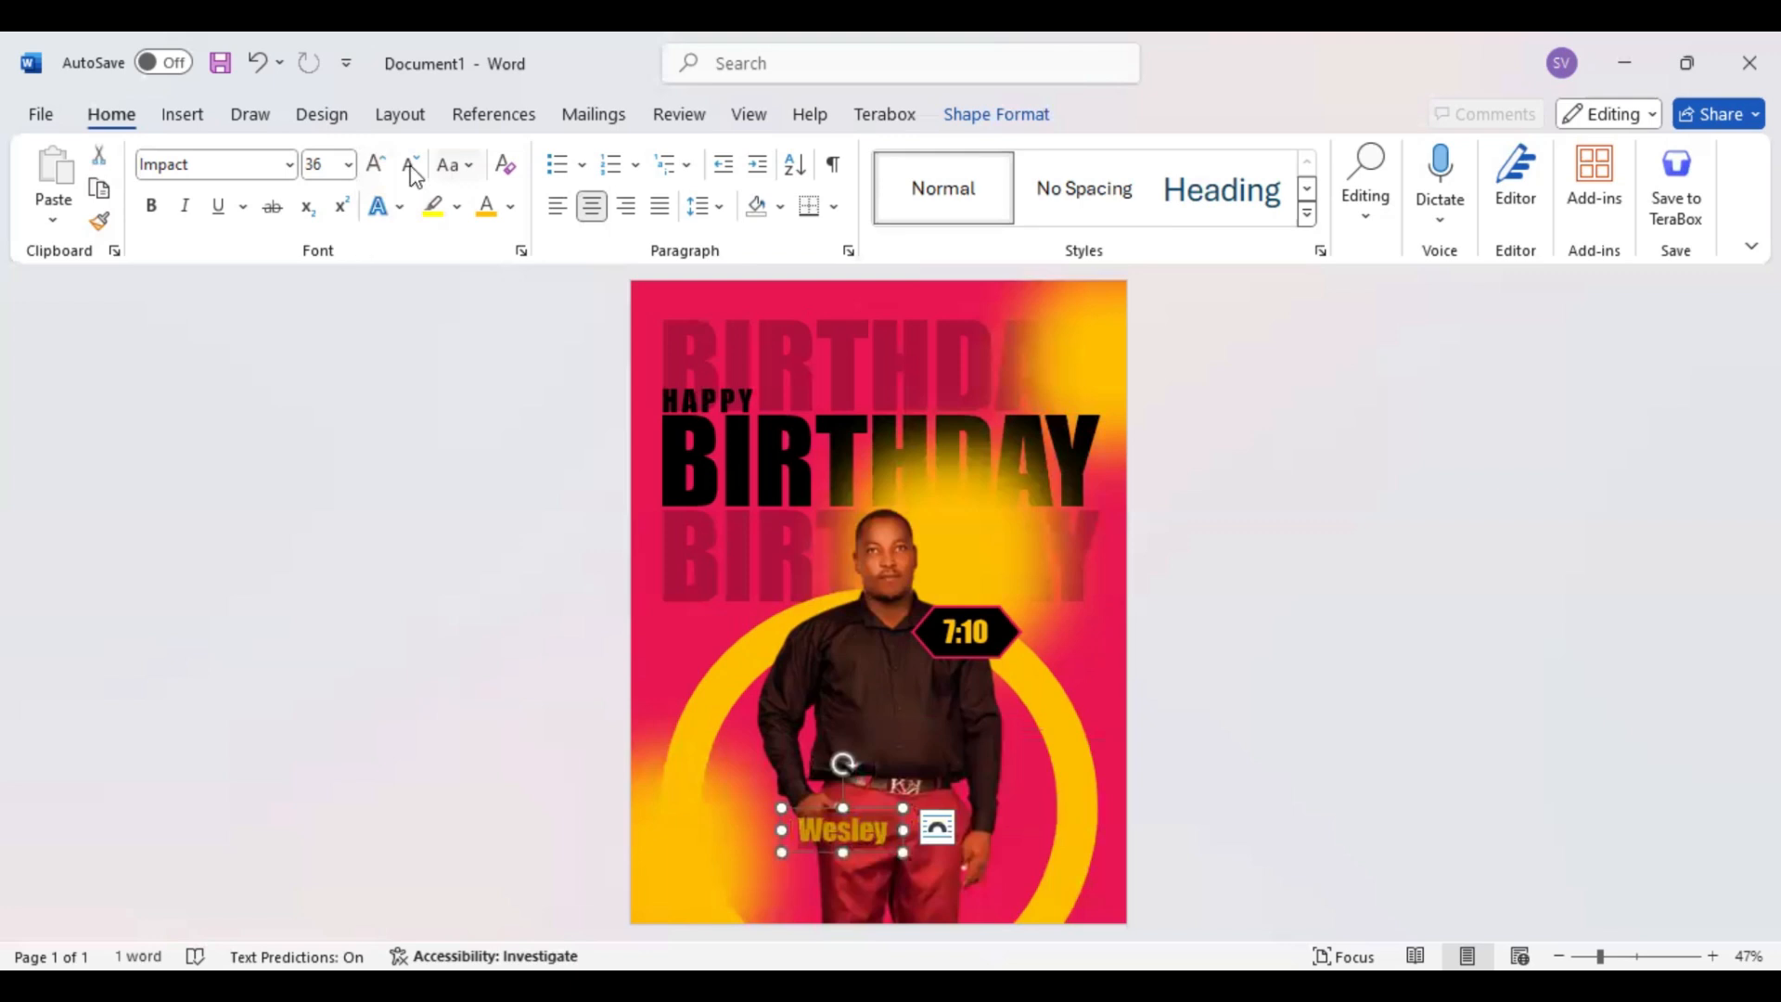
{"action": "key", "text": "ctrl+z"}
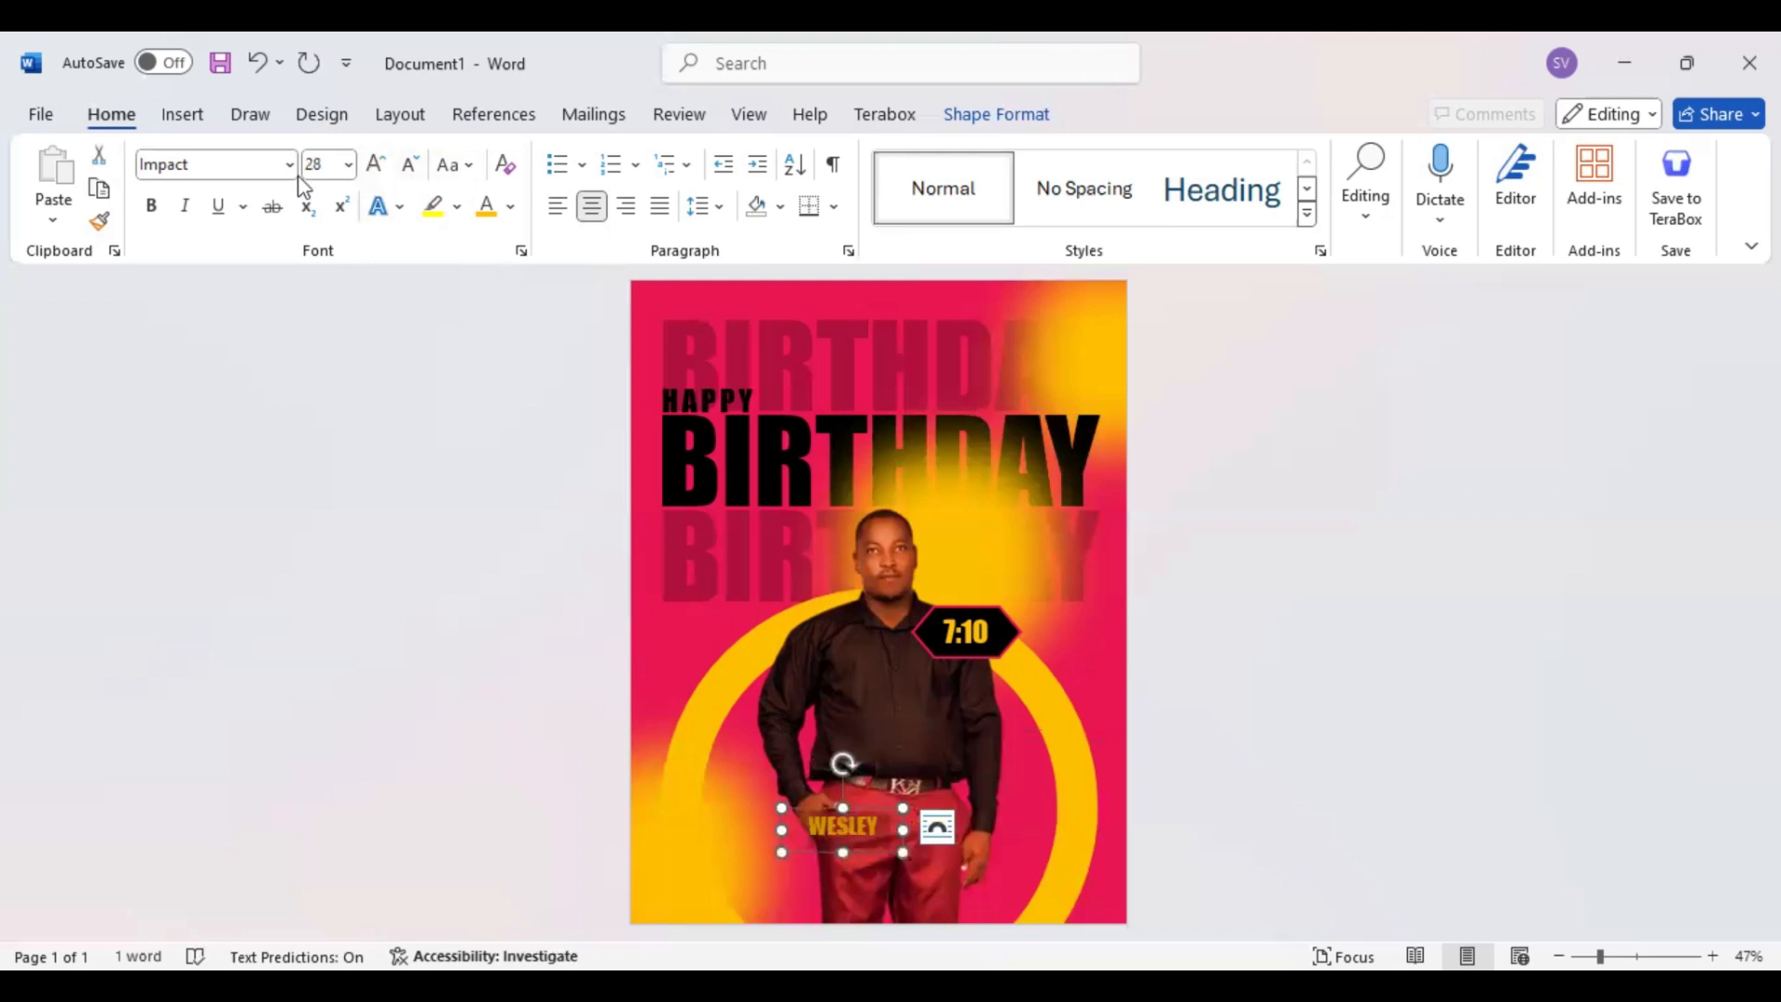
{"action": "left_click", "coordinate": [511, 208]}
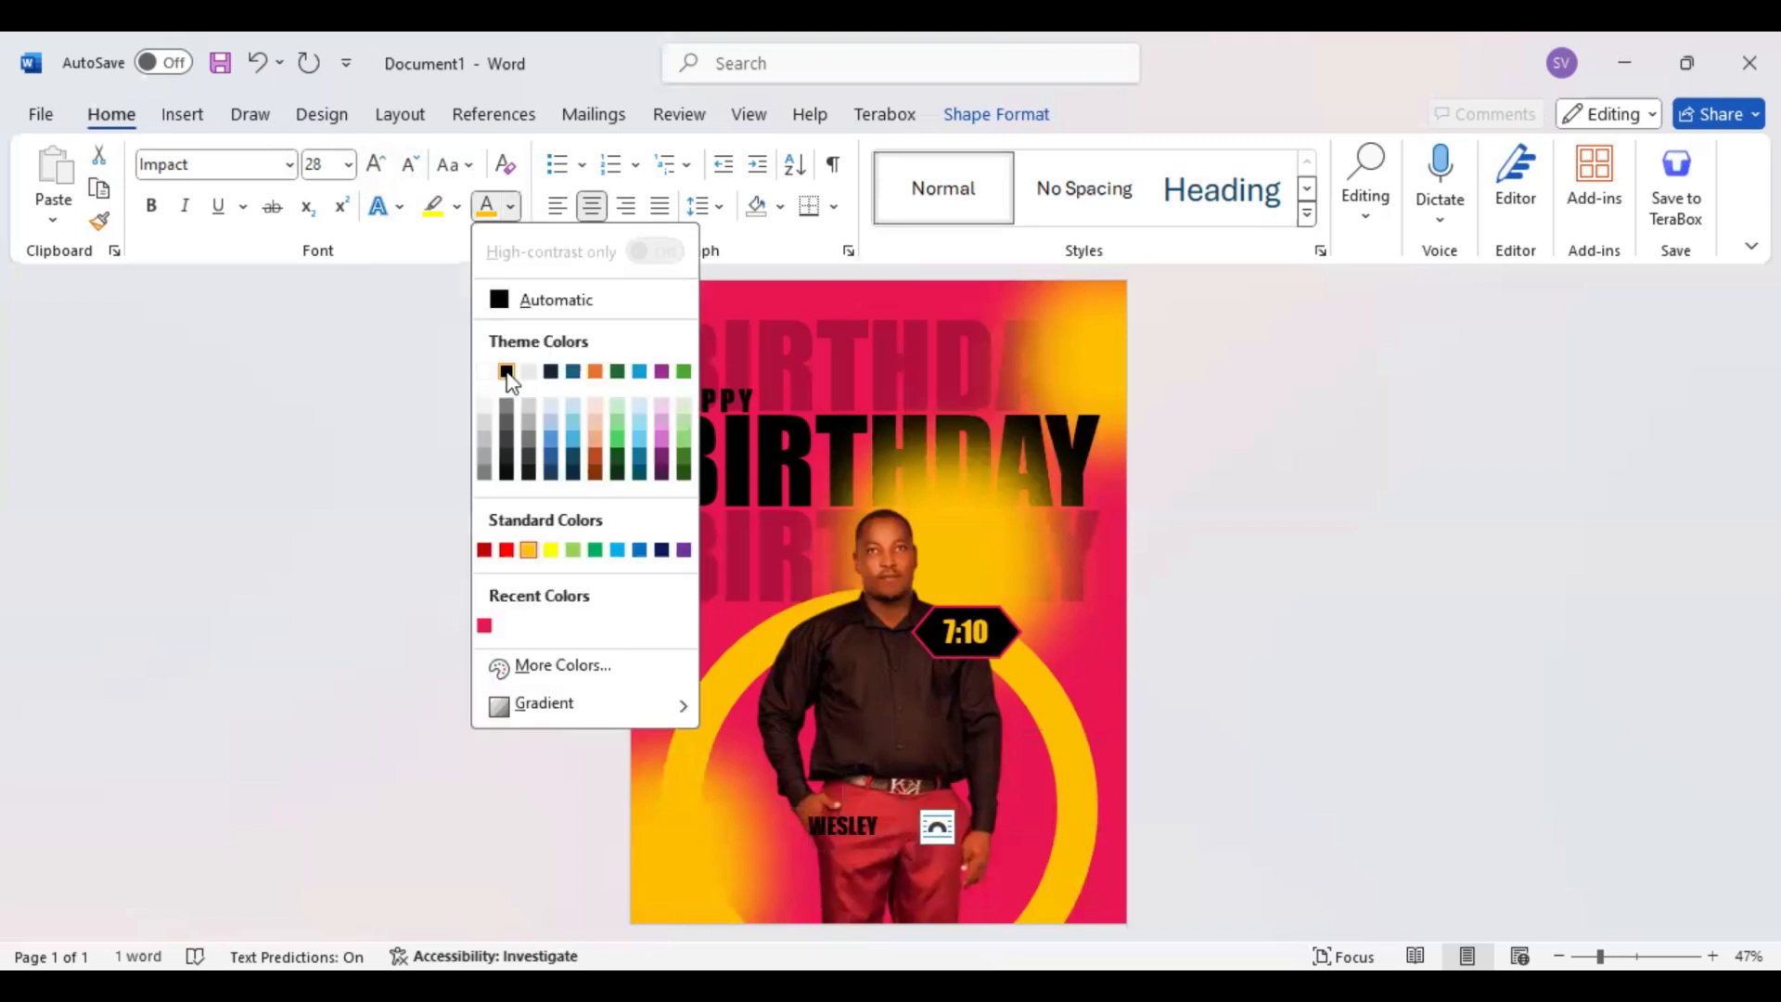
{"action": "left_click", "coordinate": [810, 829]}
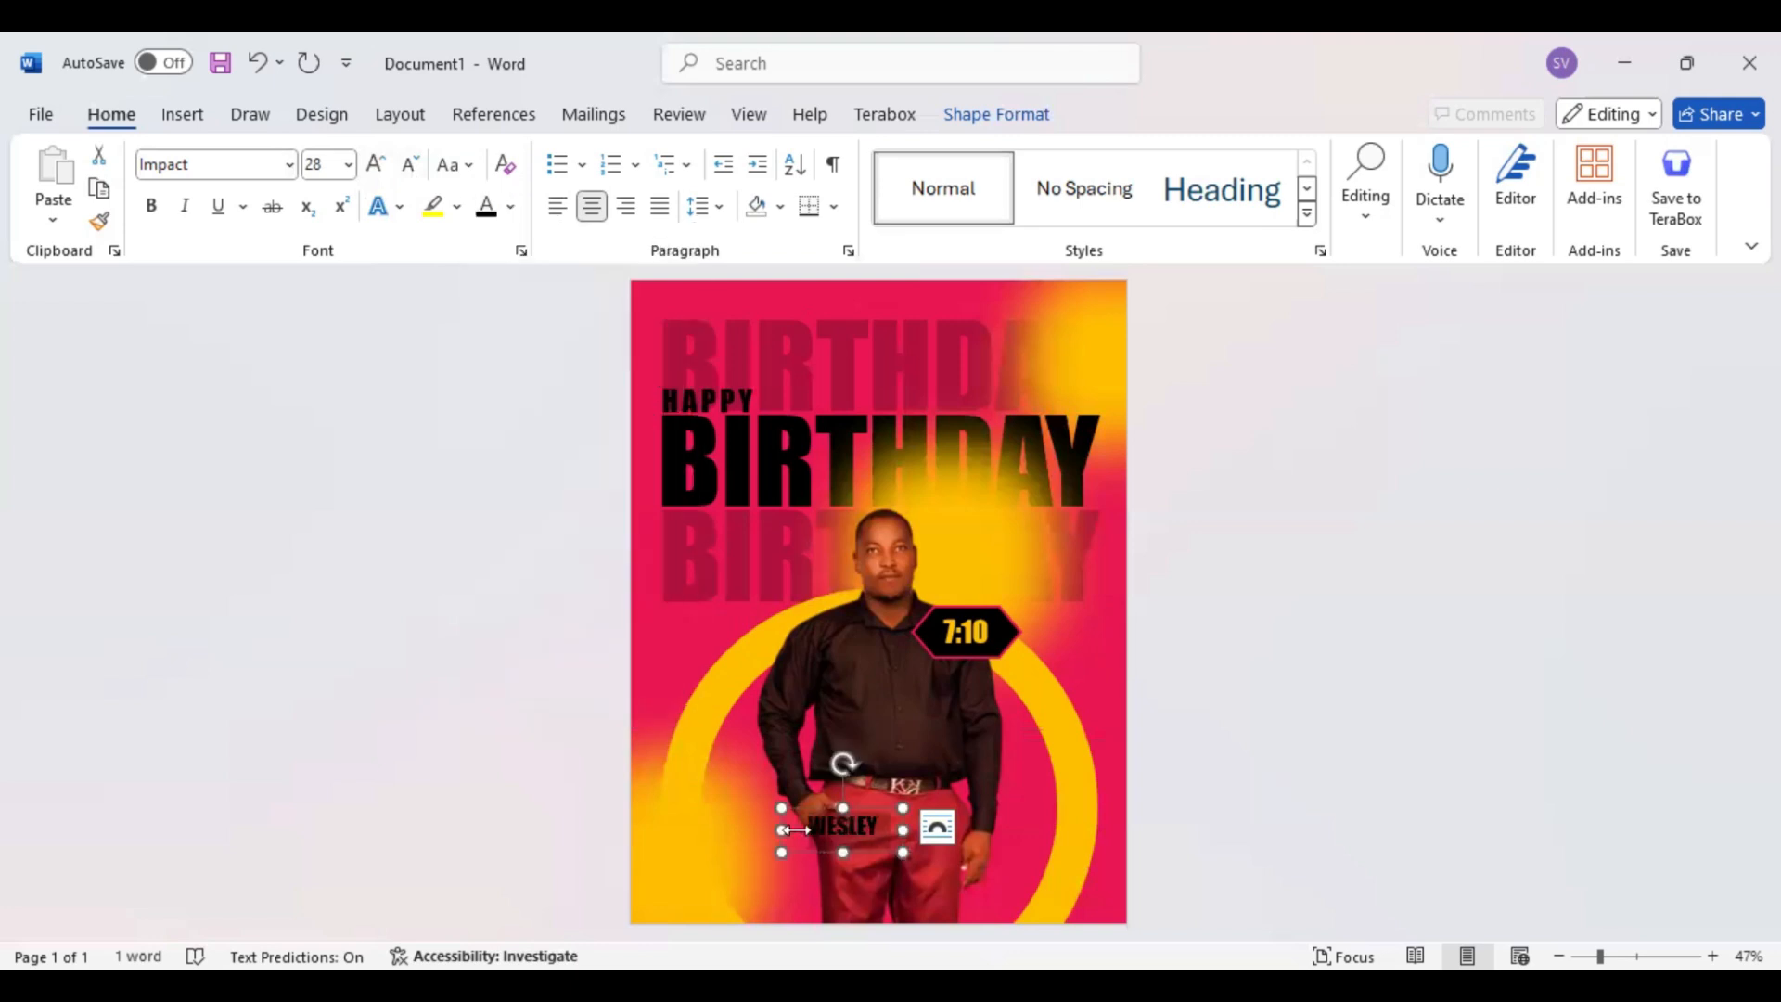
Duplicate the first-name text box to the lower left and replace the copy's text with the celebrant's surname in uppercase
{"action": "left_click_drag", "start_coordinate": [810, 829], "coordinate": [784, 881]}
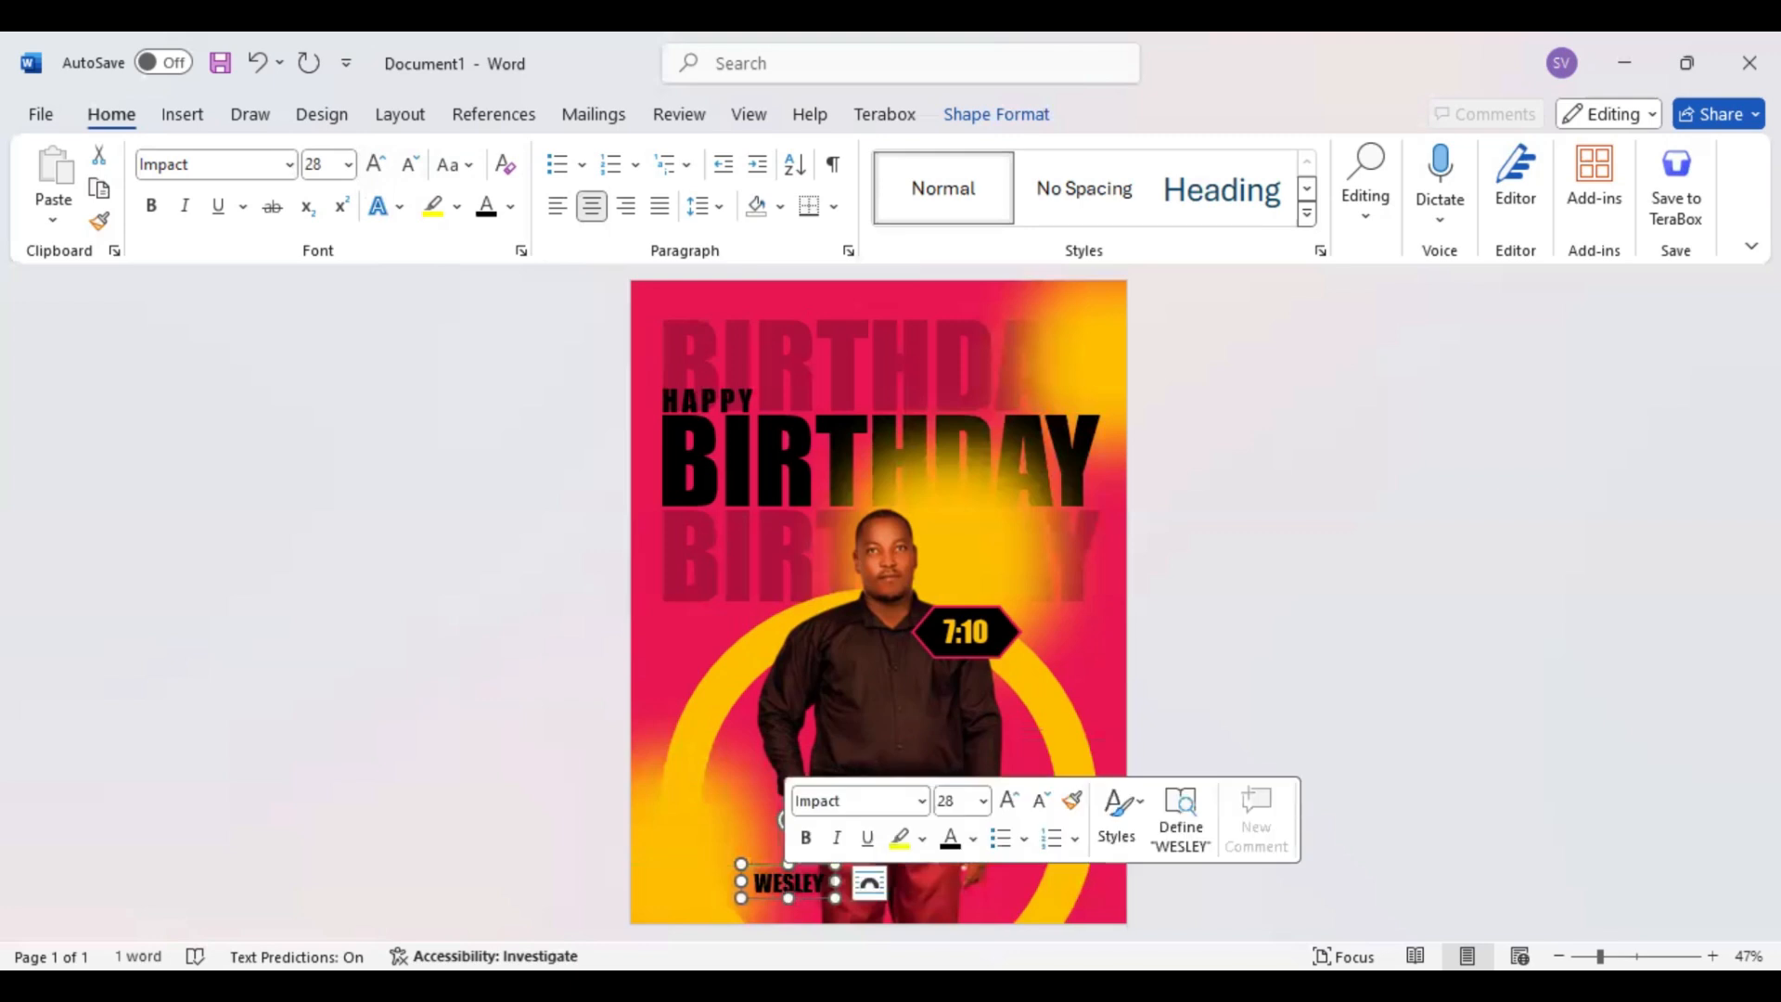
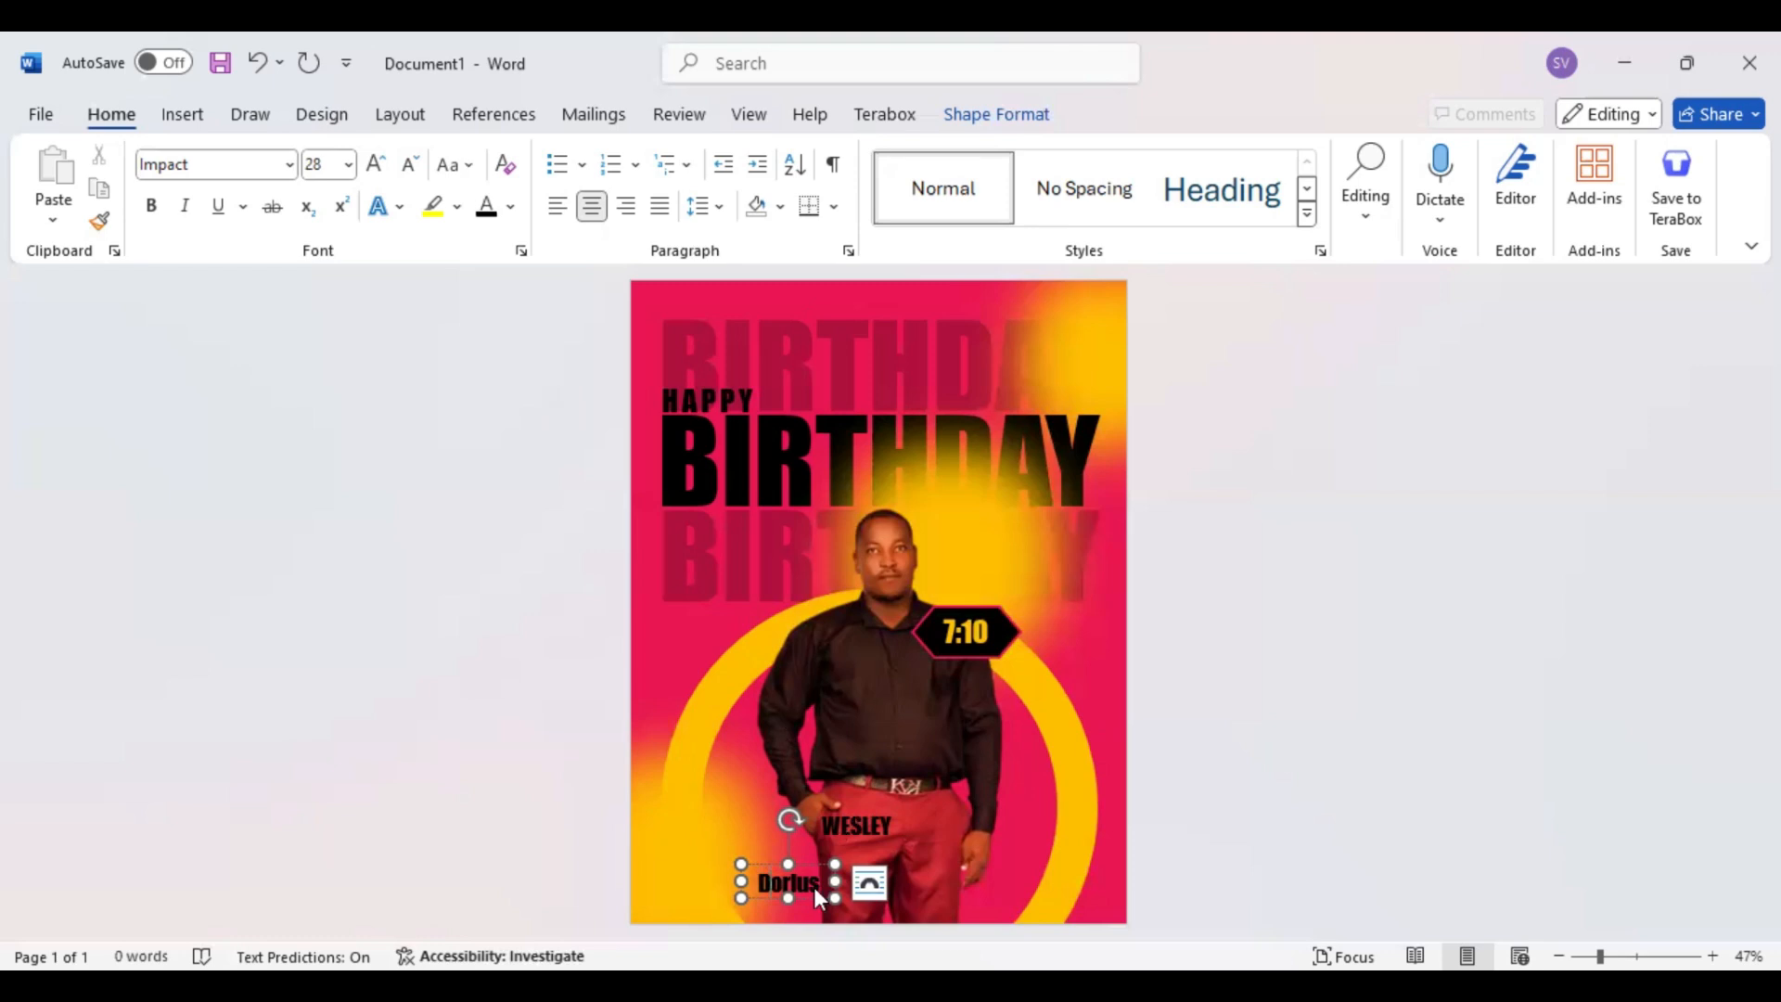
{"action": "left_click", "coordinate": [806, 893]}
{"action": "key", "text": "shift+F3"}
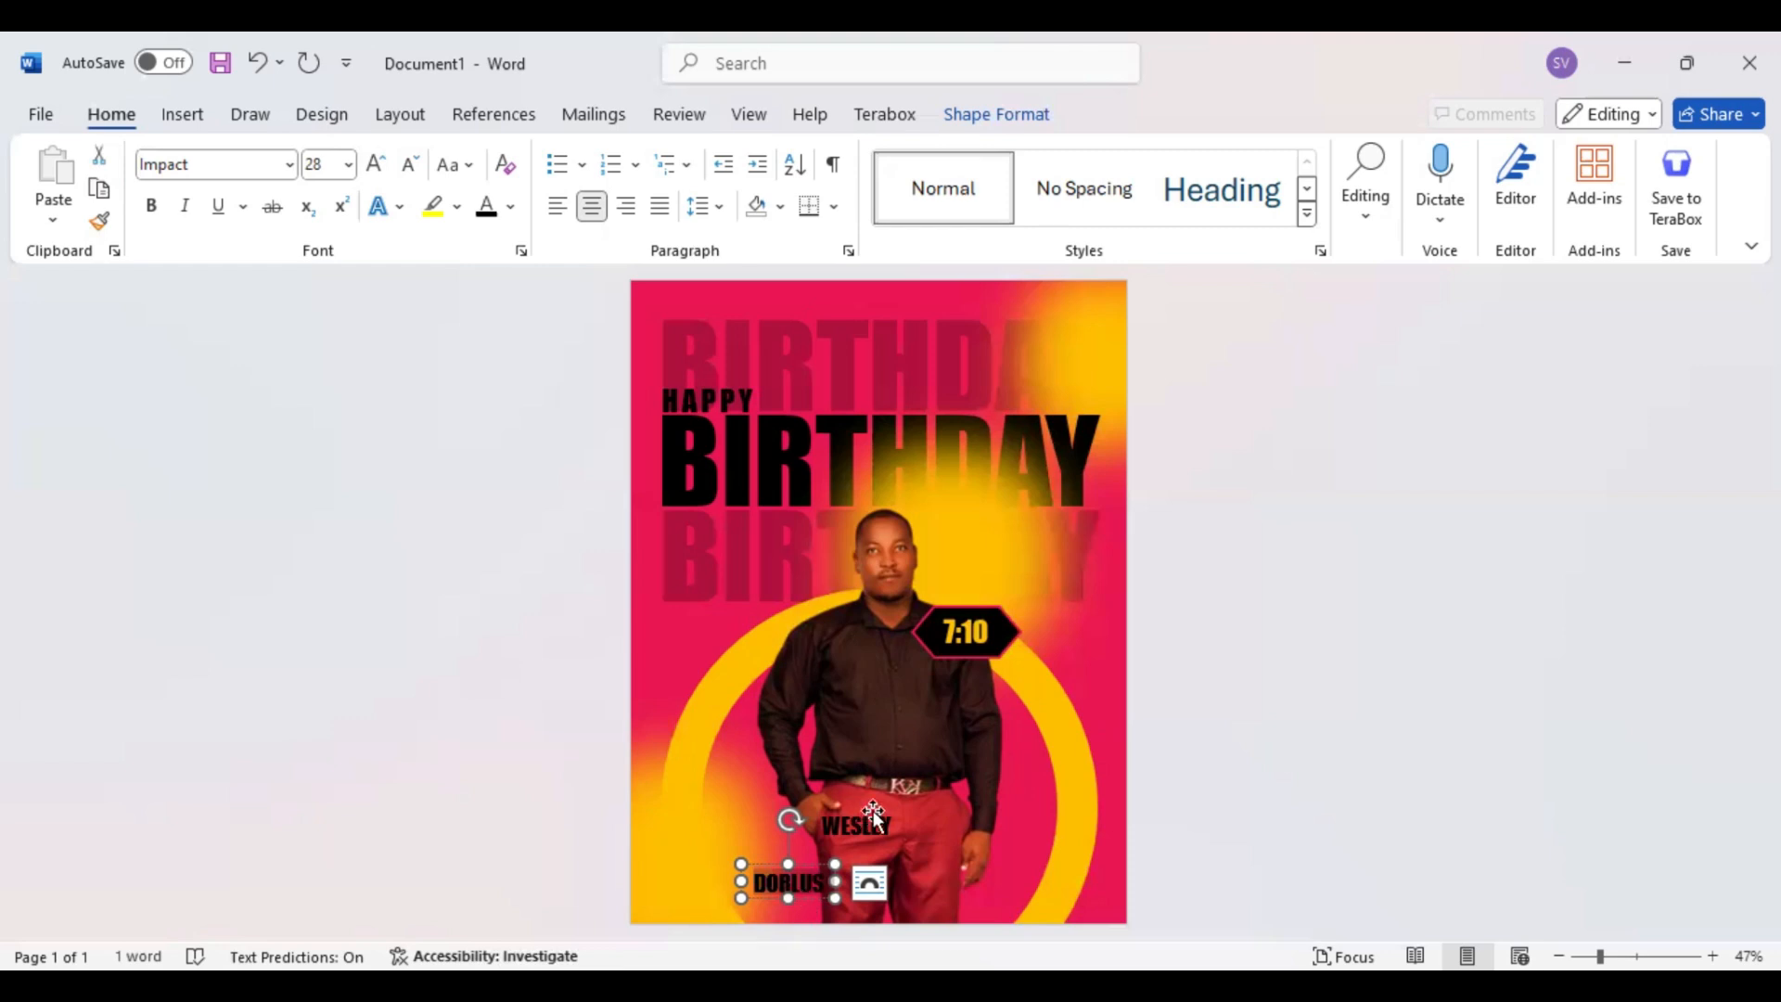
Stack the first-name text box directly above the surname, tightly spaced and aligned with it
{"action": "left_click_drag", "start_coordinate": [871, 811], "coordinate": [804, 837]}
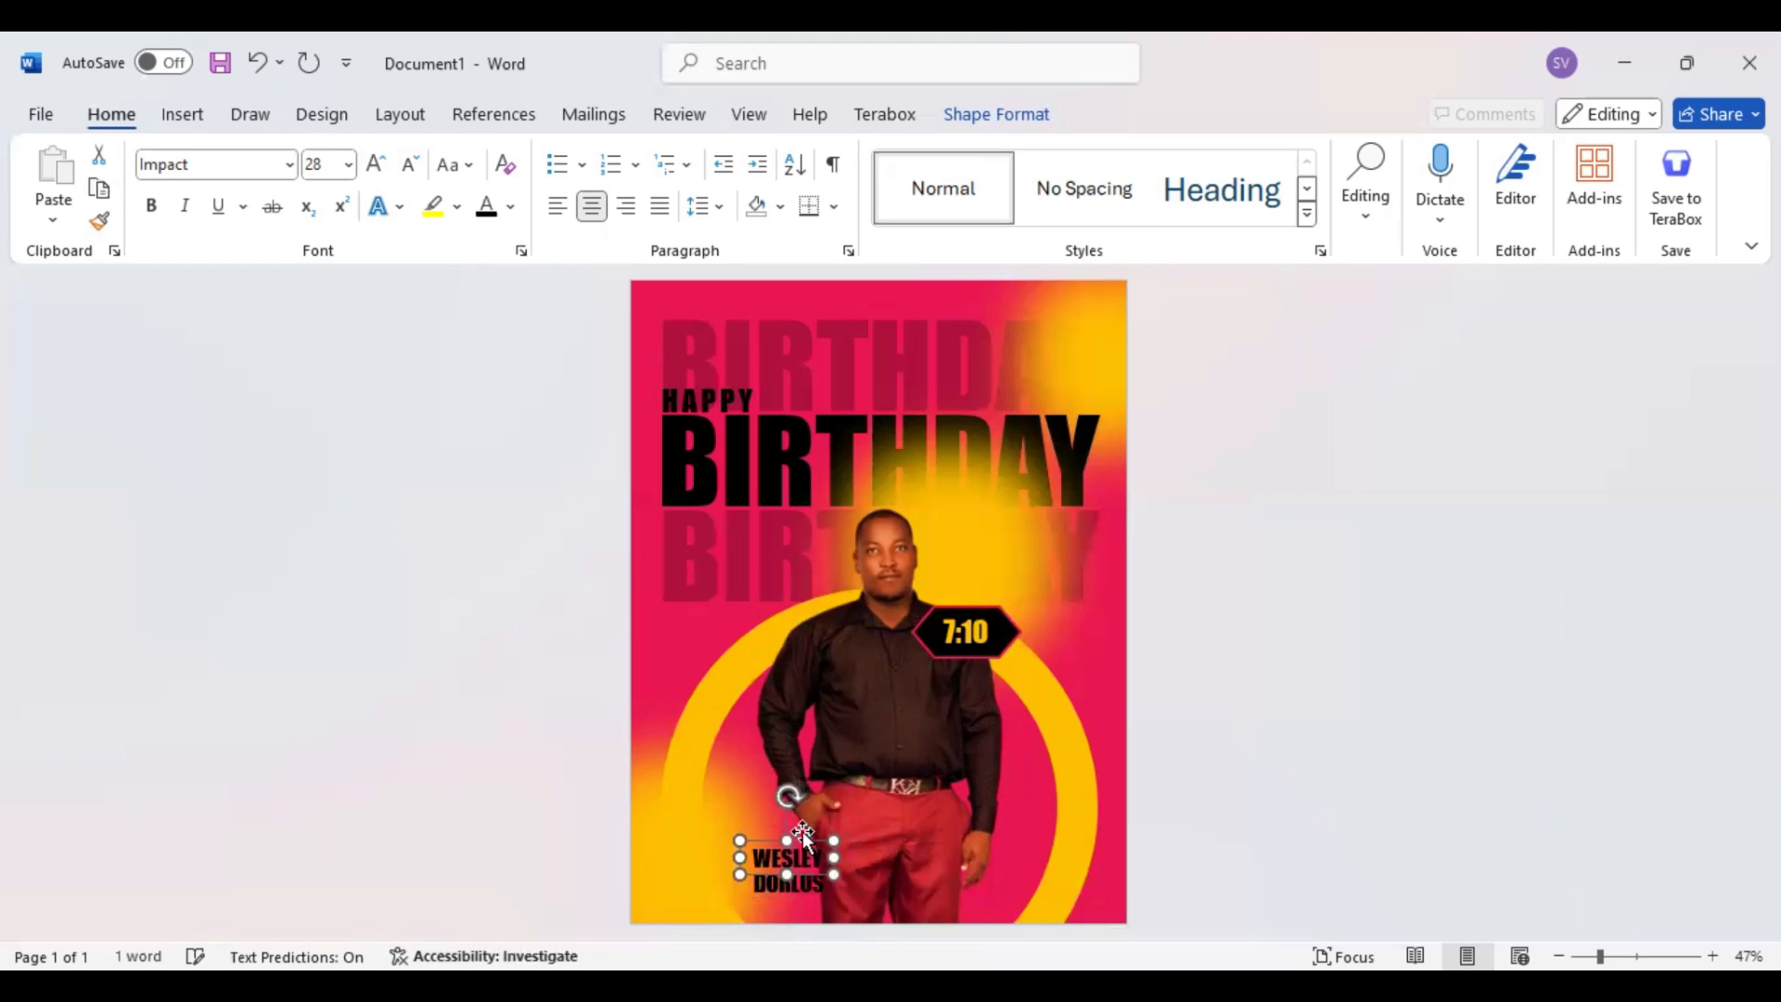
{"action": "left_click_drag", "start_coordinate": [803, 836], "coordinate": [803, 837]}
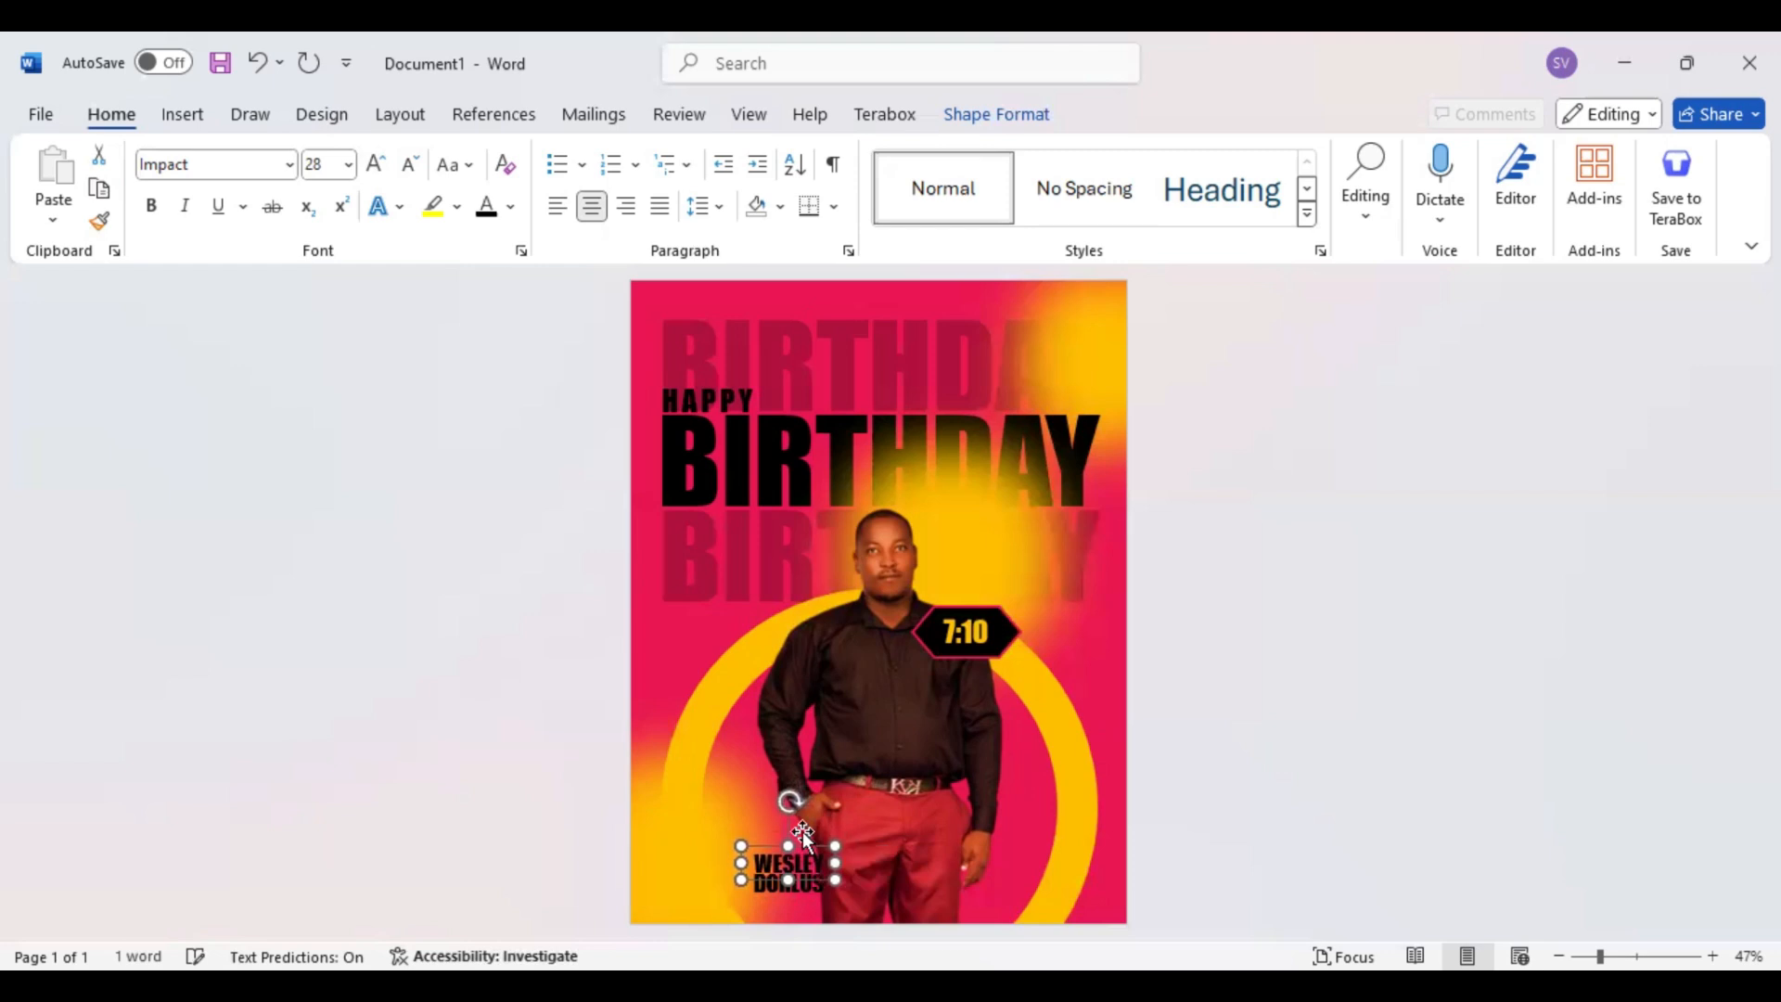
{"action": "key", "text": "Left"}
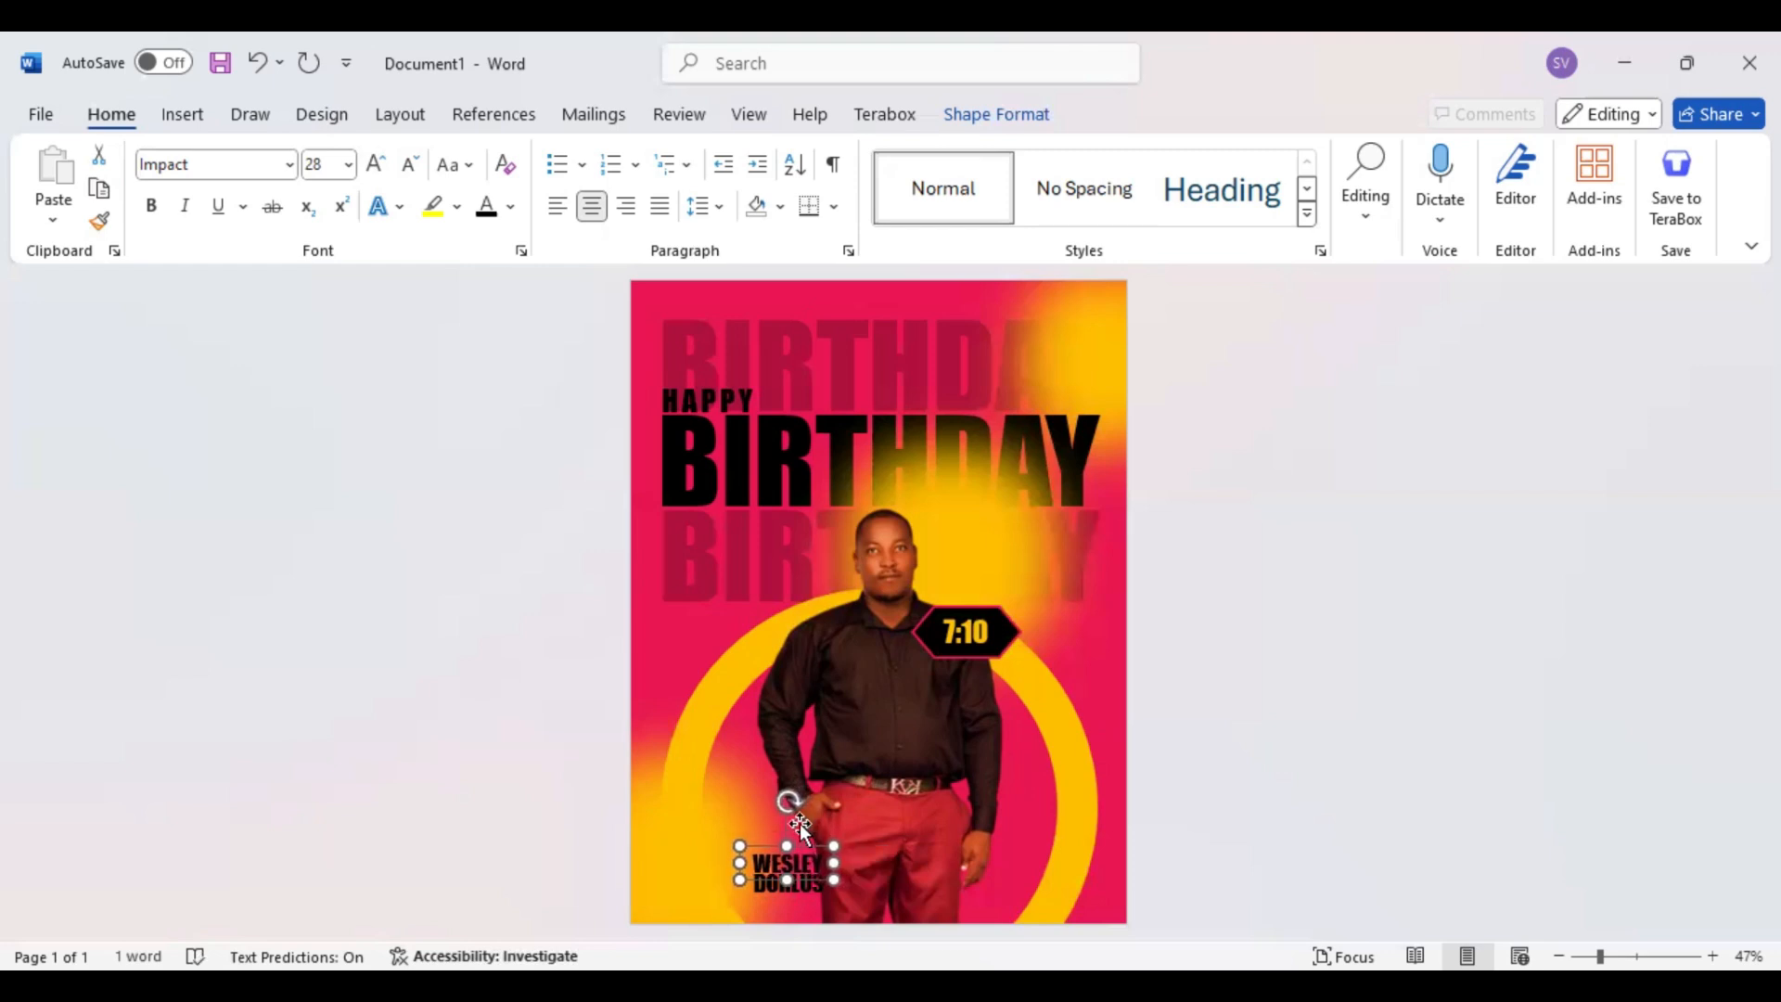
Draw a small shape about 0.24" high and 0.43" wide on the man's trousers, beside the name
{"action": "left_click", "coordinate": [182, 114]}
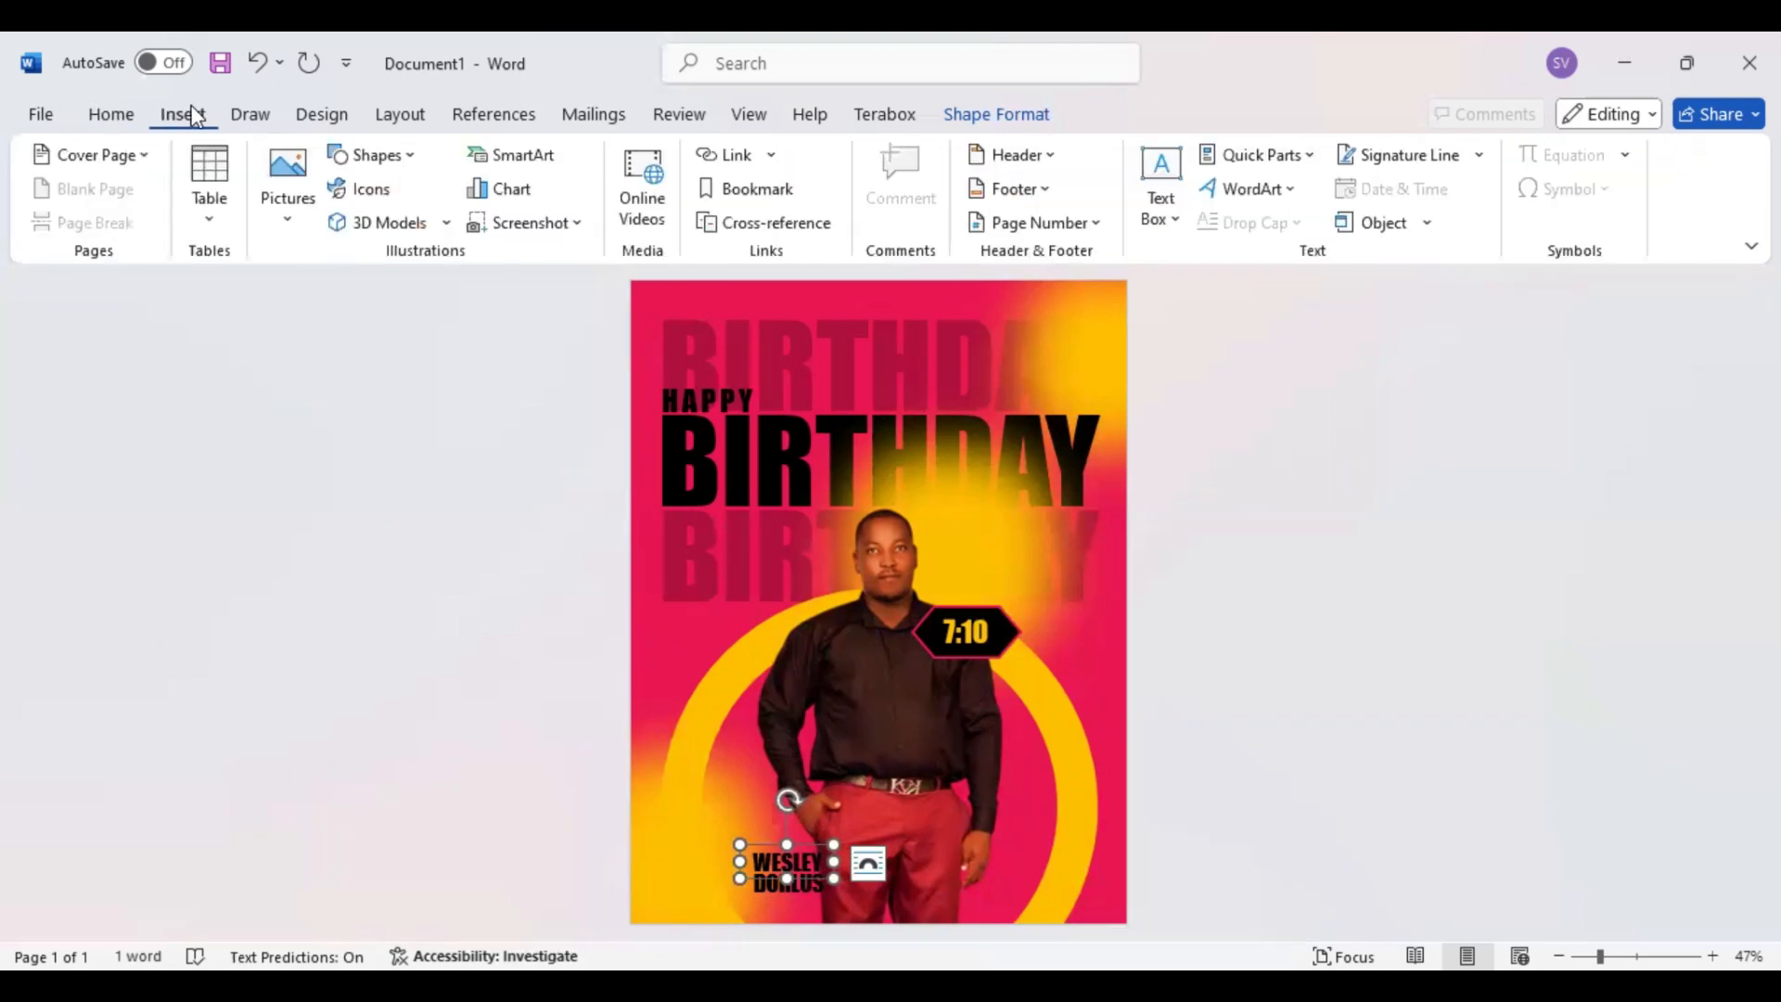
{"action": "left_click", "coordinate": [410, 158]}
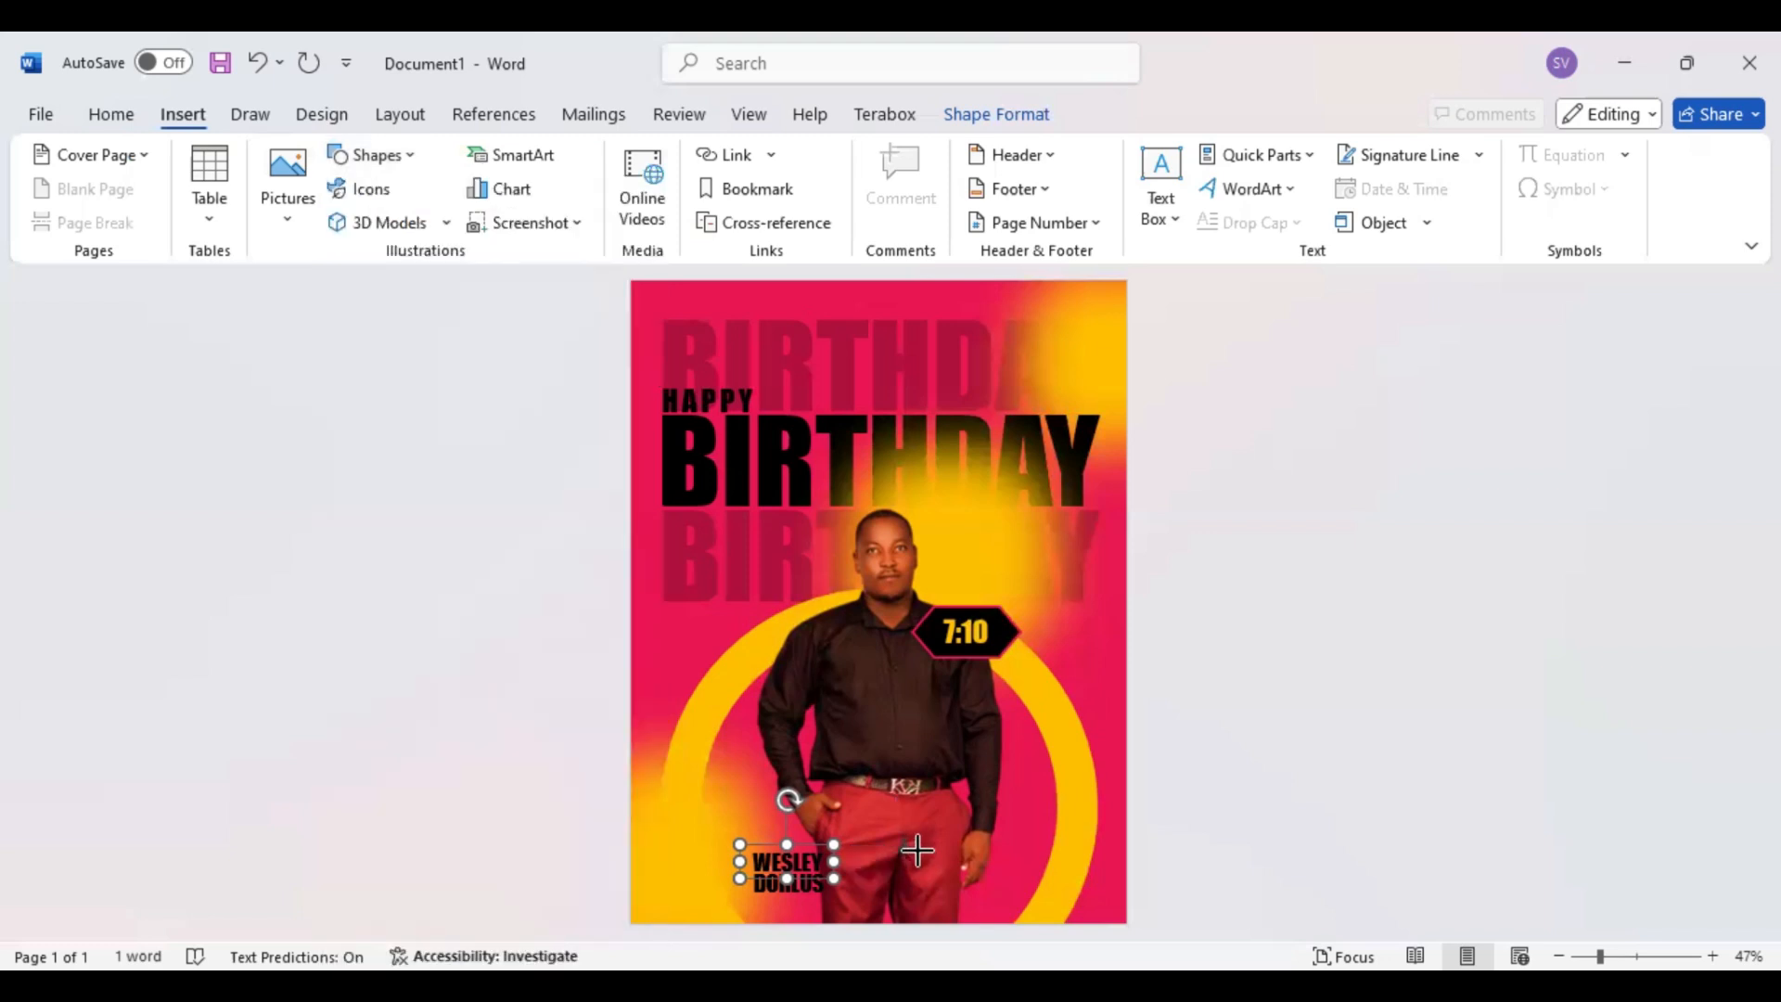
{"action": "left_click_drag", "start_coordinate": [895, 833], "coordinate": [960, 844]}
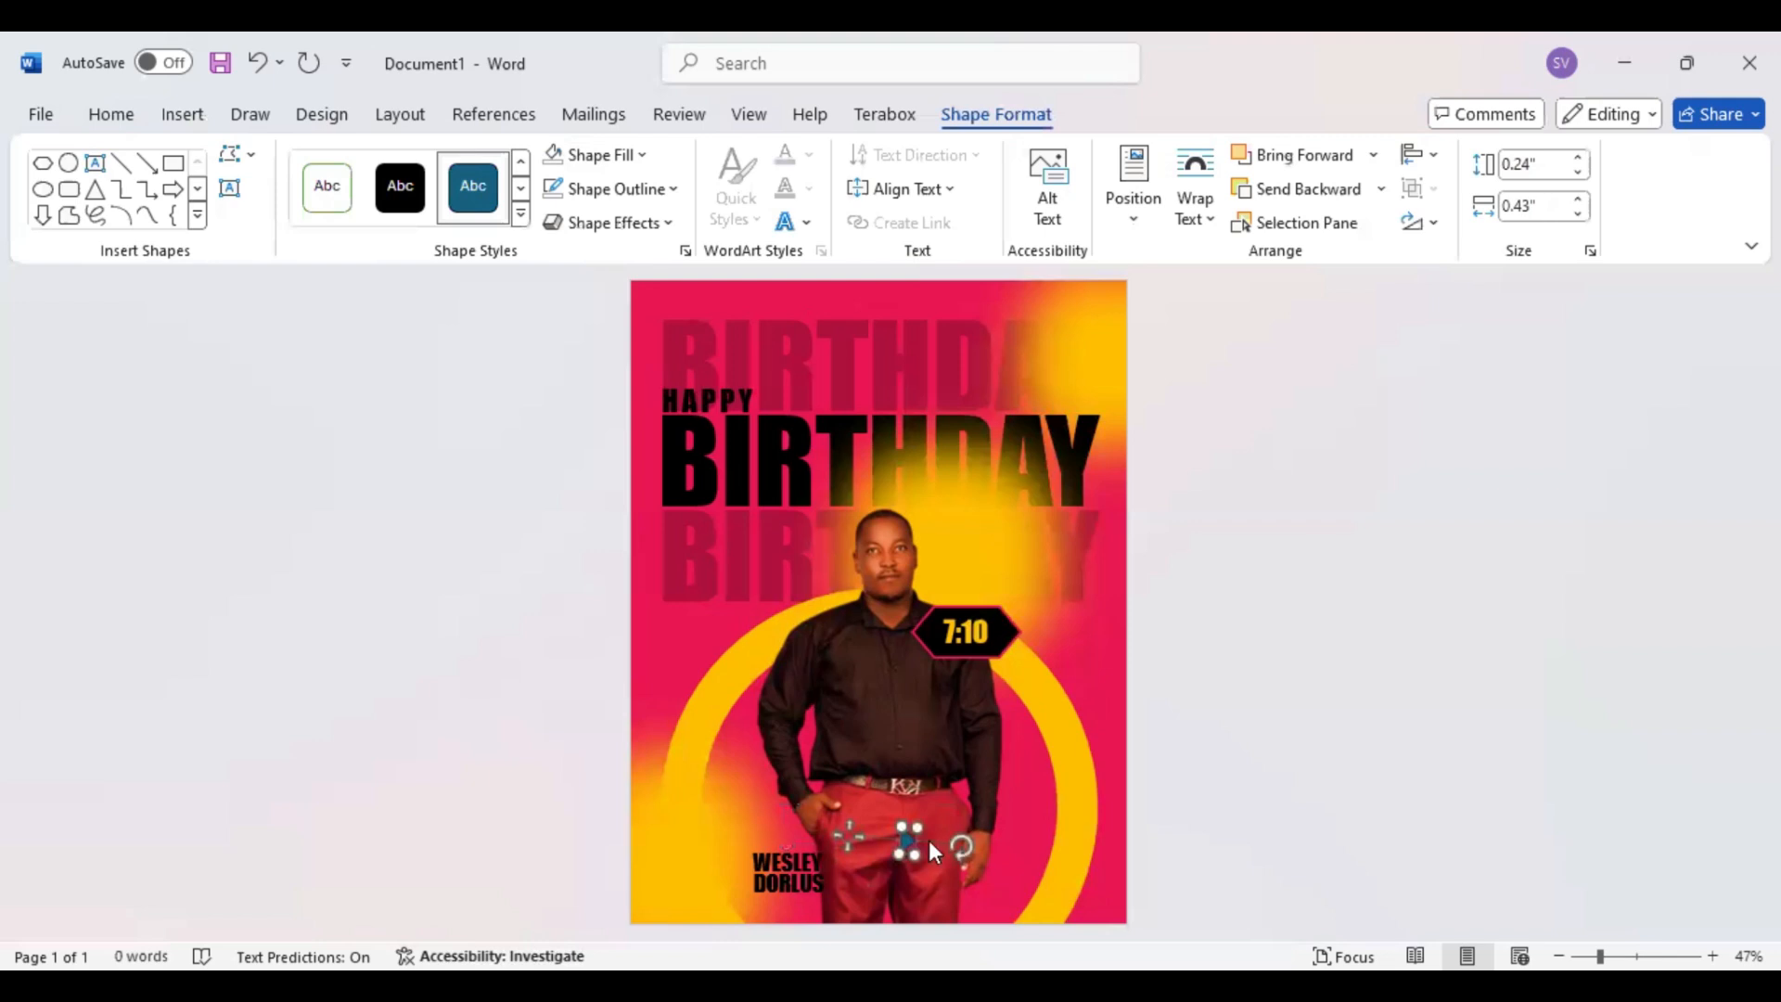
Place the small triangle against the right edge of the two-line name and fill it gold
{"action": "left_click_drag", "start_coordinate": [875, 849], "coordinate": [837, 867]}
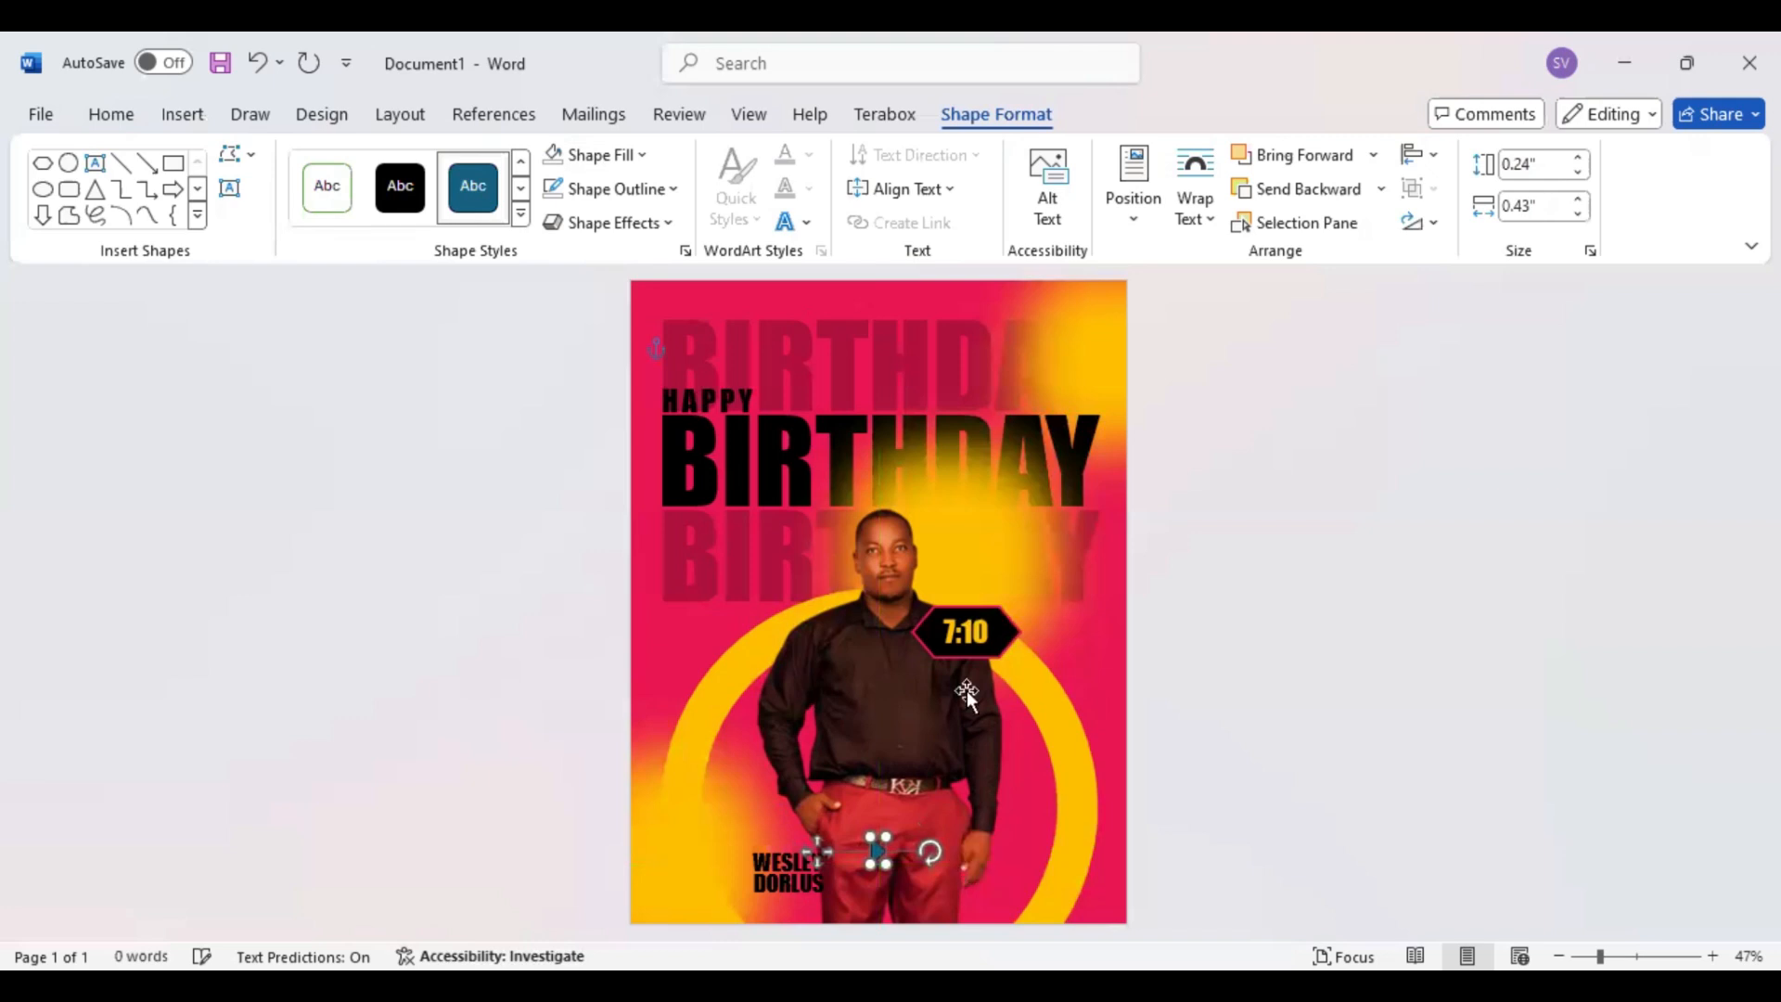
{"action": "key", "text": "ctrl+z"}
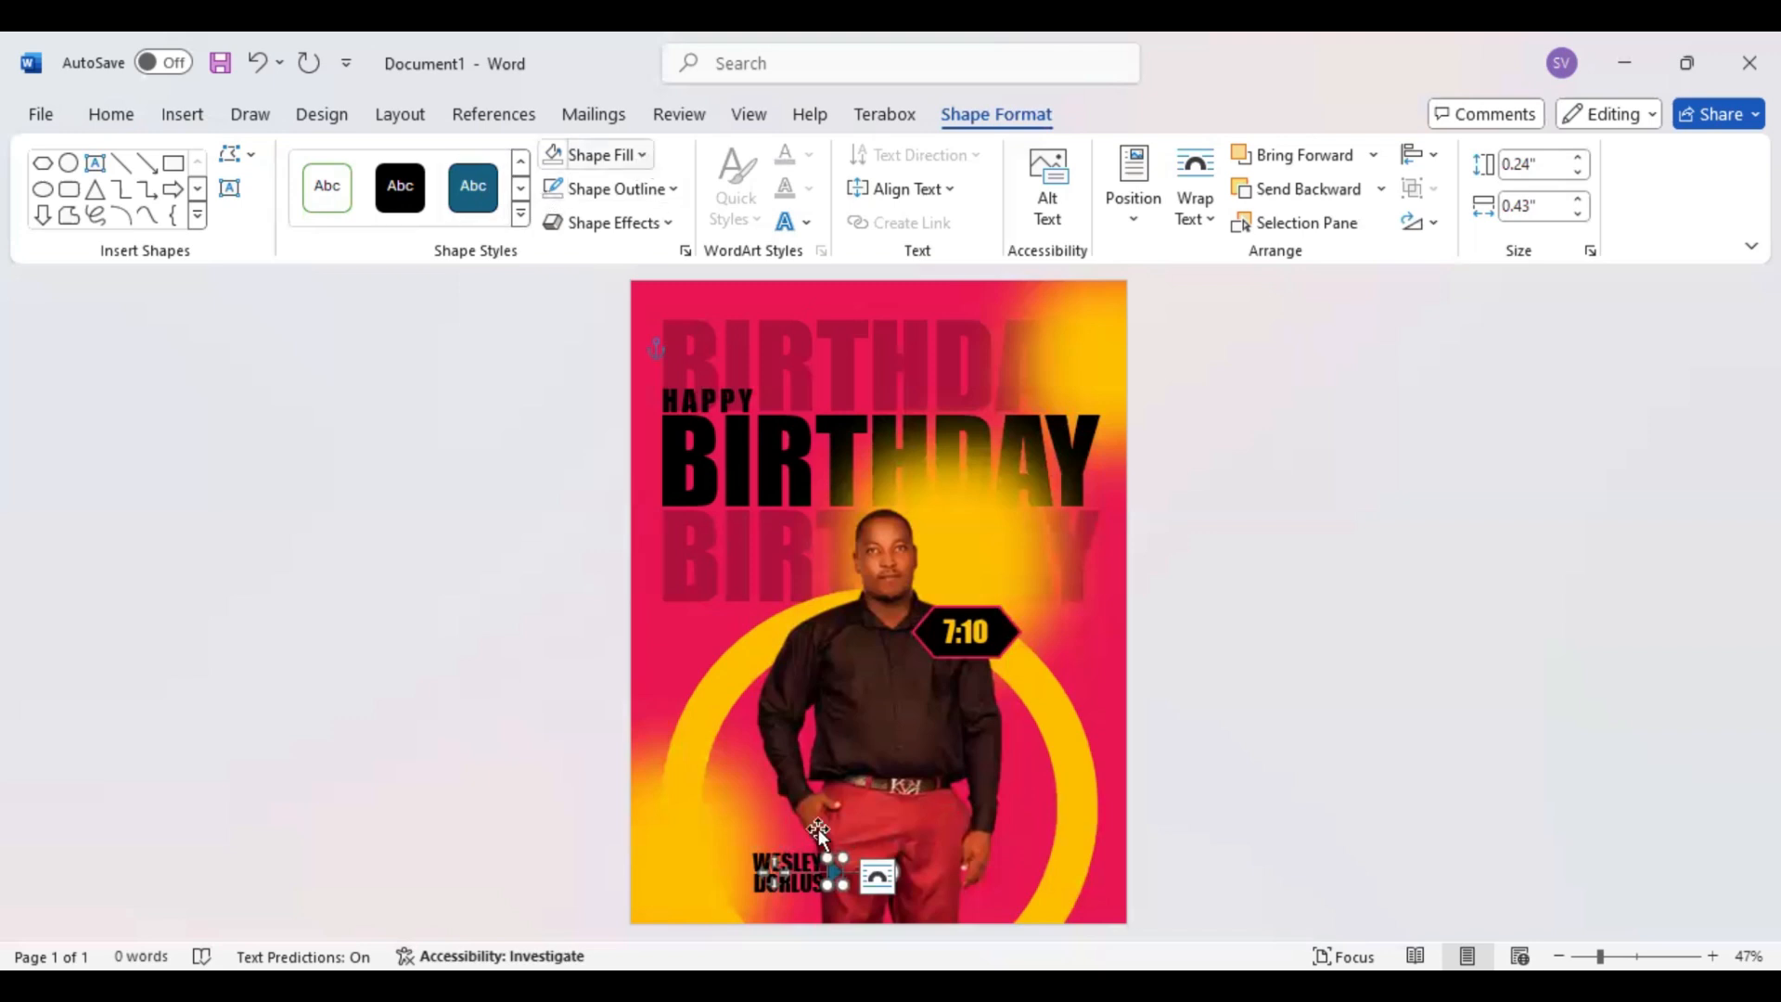
Select both name text boxes together with the small triangle and nudge them slightly left, clear of the man's trousers
{"action": "left_click", "coordinate": [803, 879], "text": "shift"}
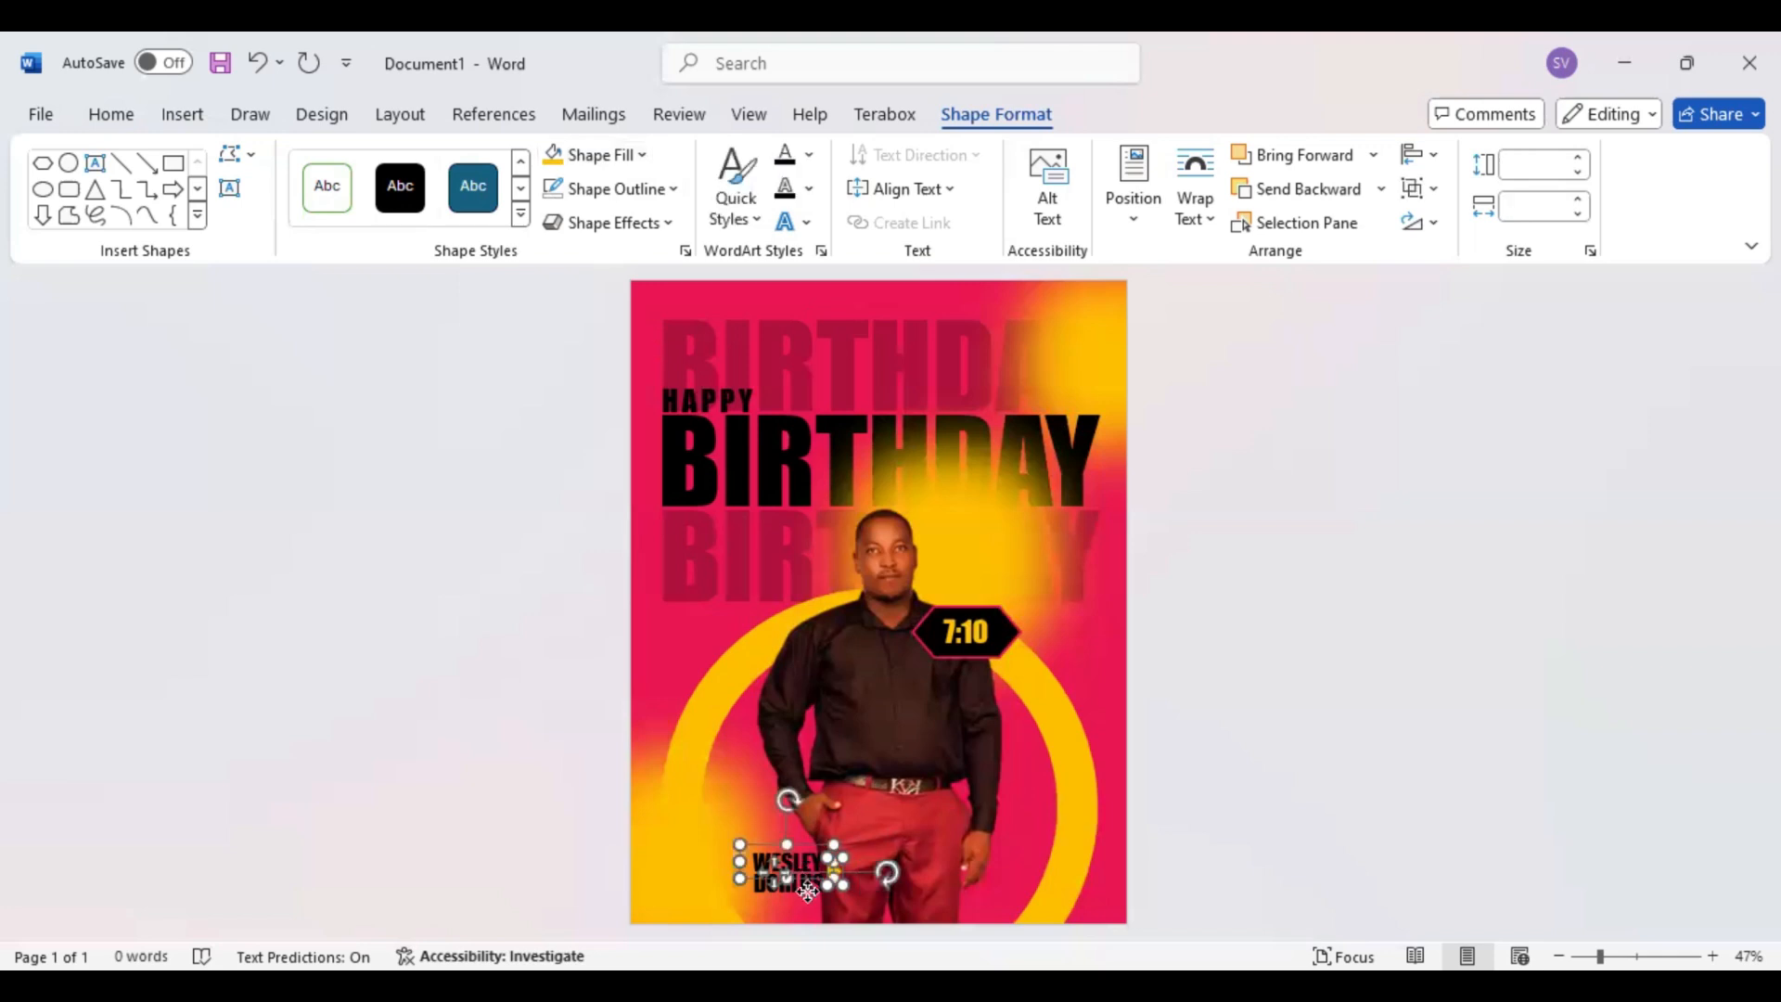
{"action": "left_click", "coordinate": [808, 890], "text": "shift"}
{"action": "key", "text": "Left"}
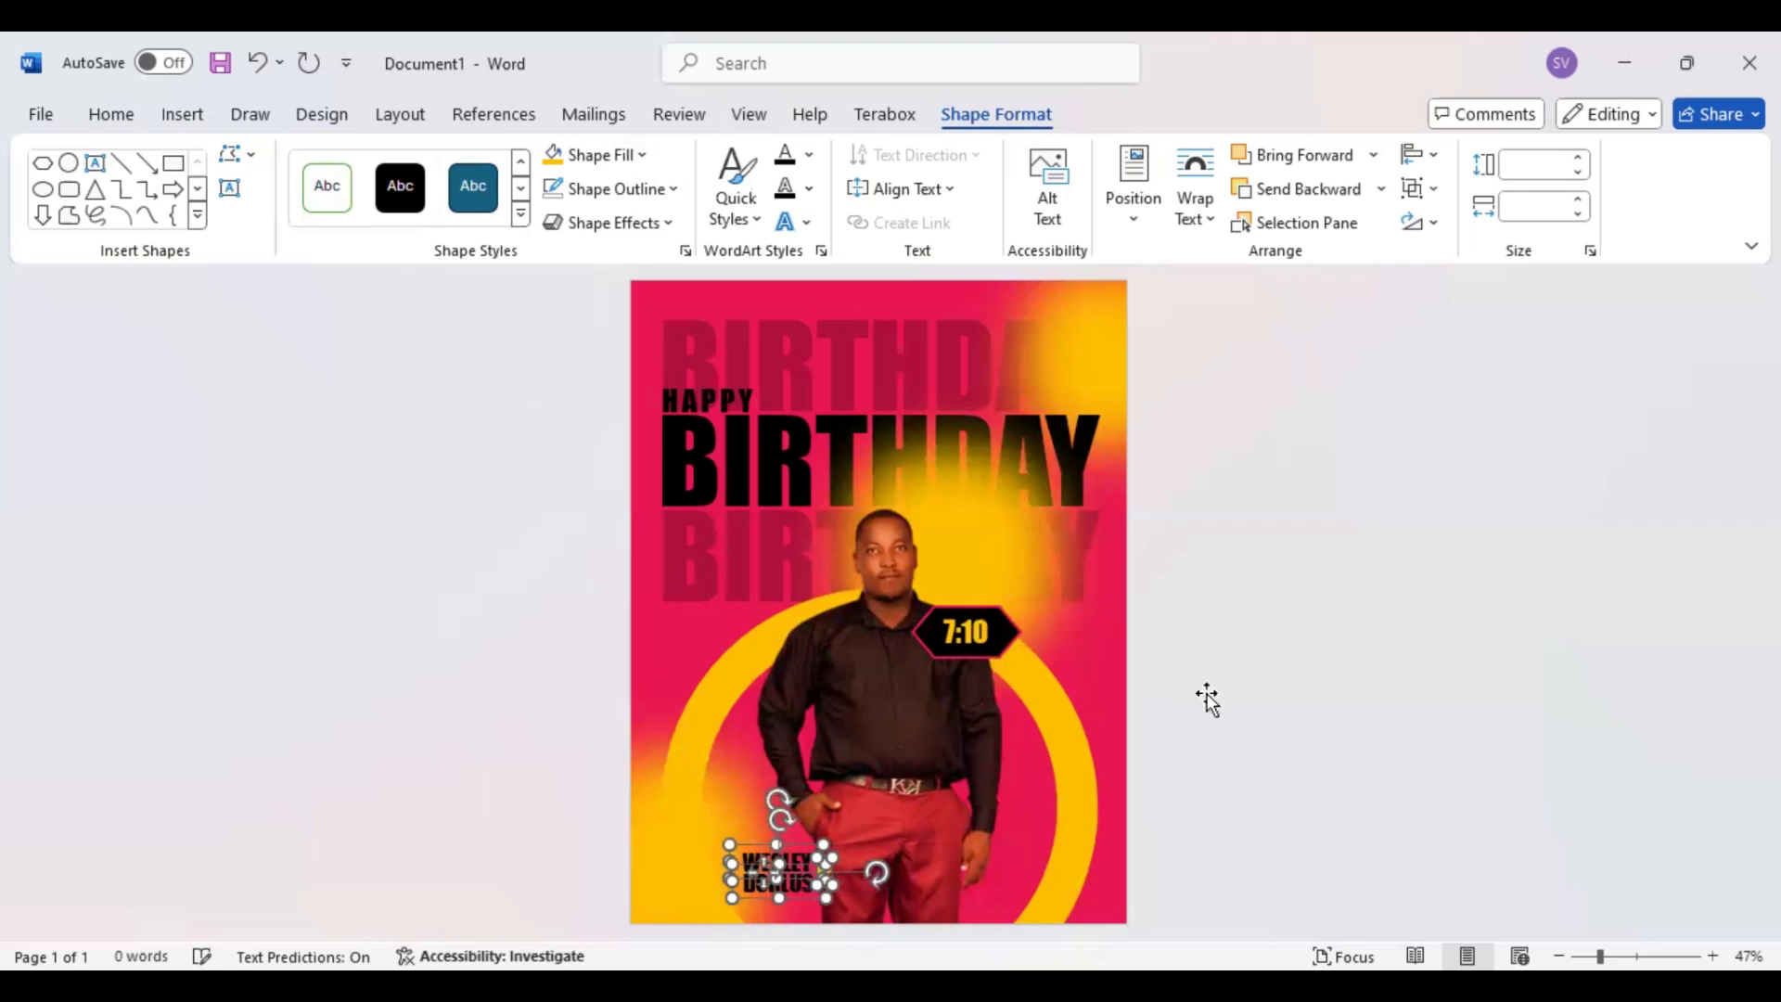
{"action": "key", "text": "Left"}
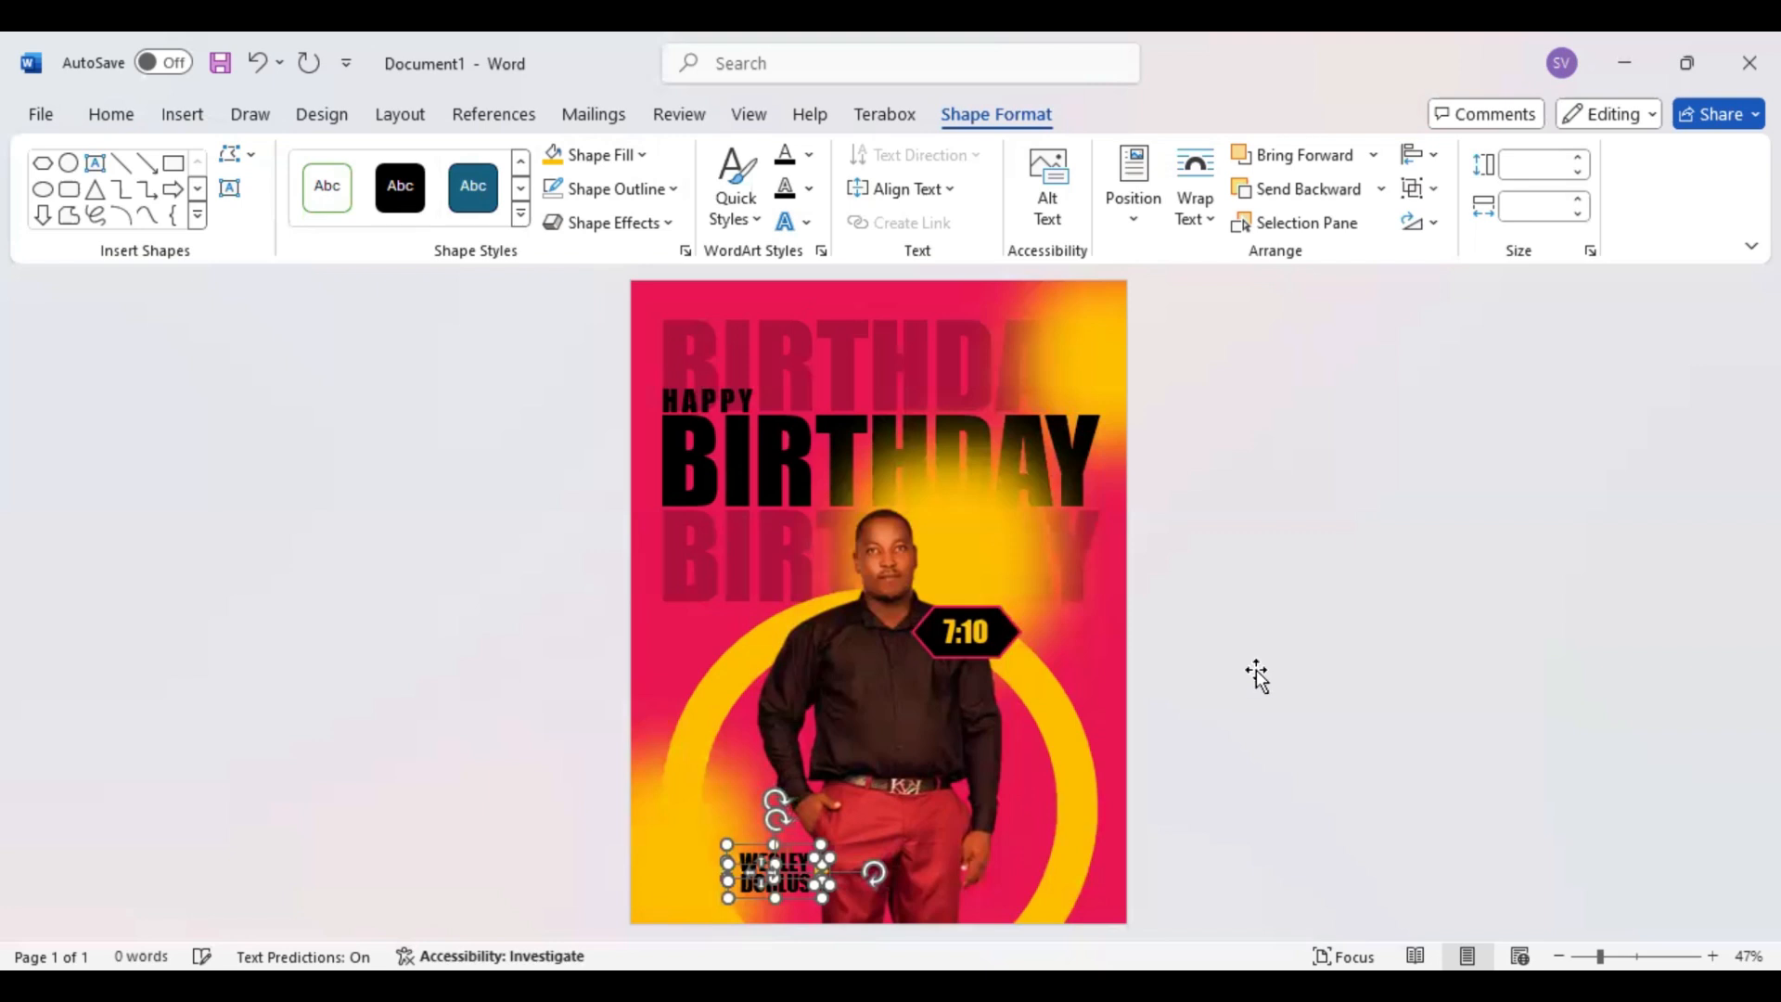
{"action": "left_click", "coordinate": [1214, 690]}
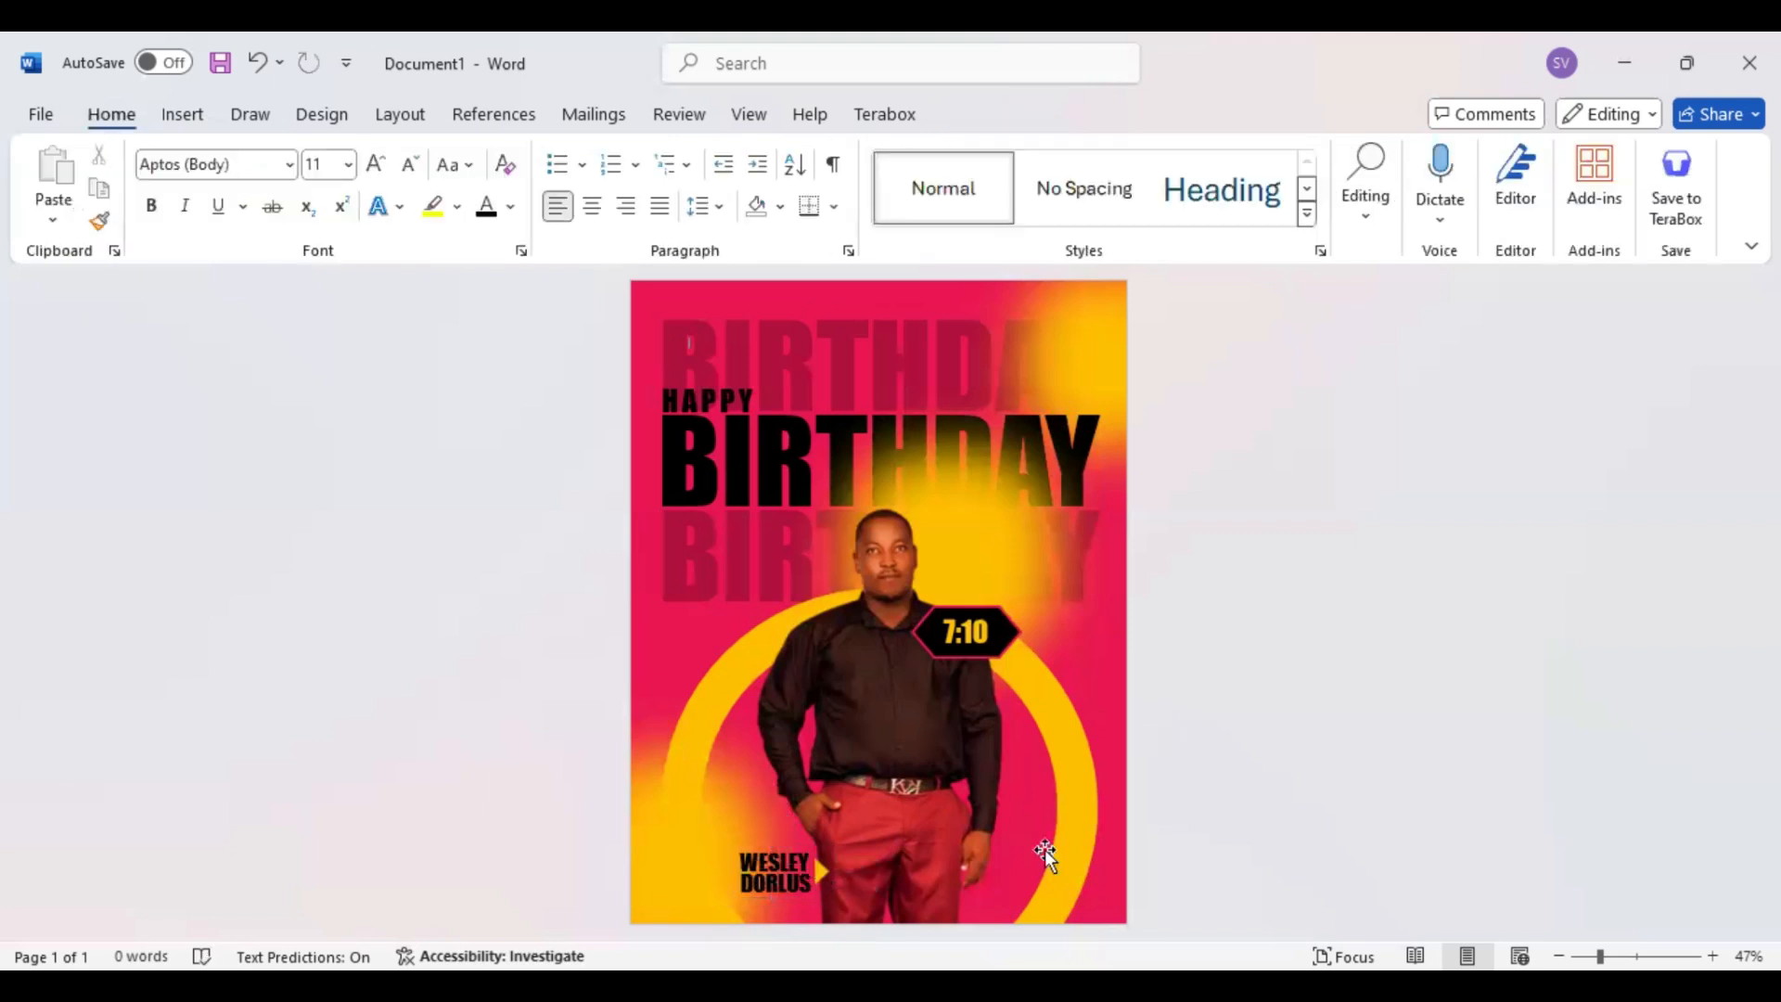
{"action": "key", "text": "ctrl+z"}
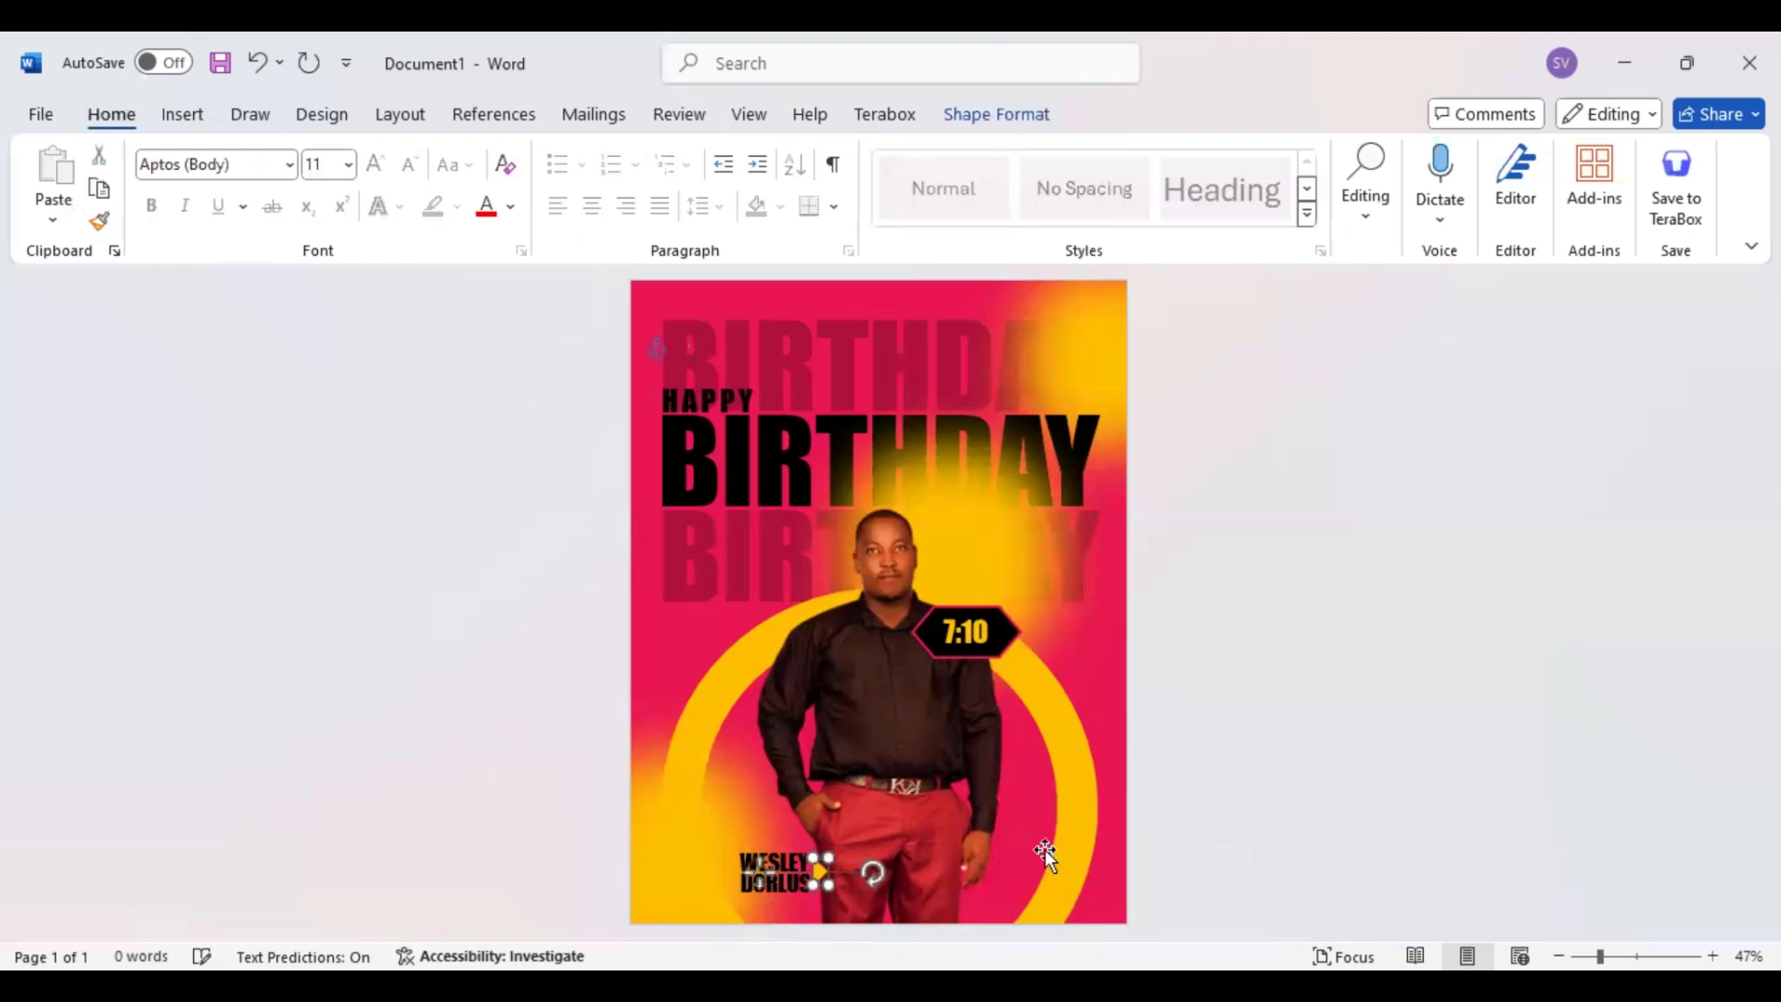
{"action": "left_click", "coordinate": [1258, 673]}
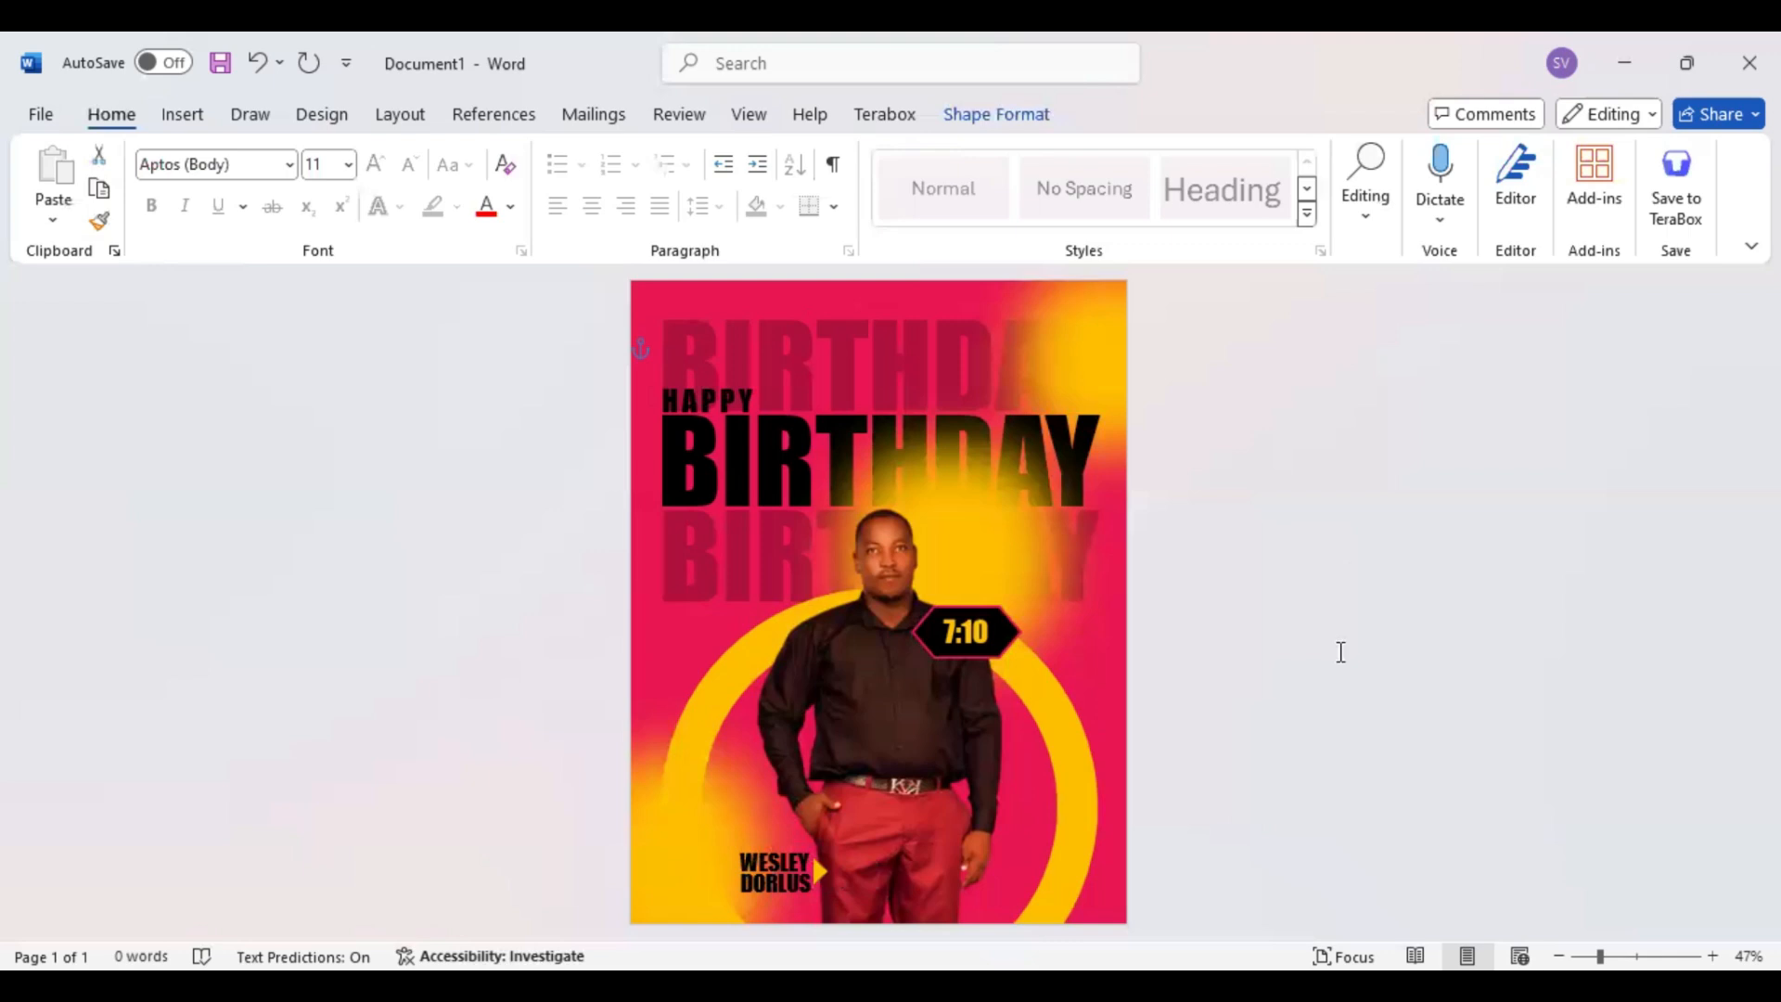